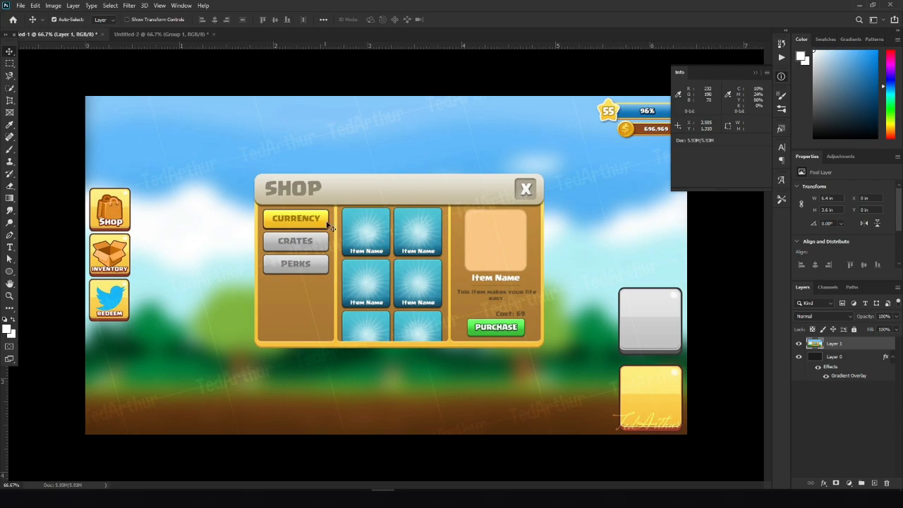
# - Close the Info panel overlapping the canvas
pyautogui.click(781, 76)
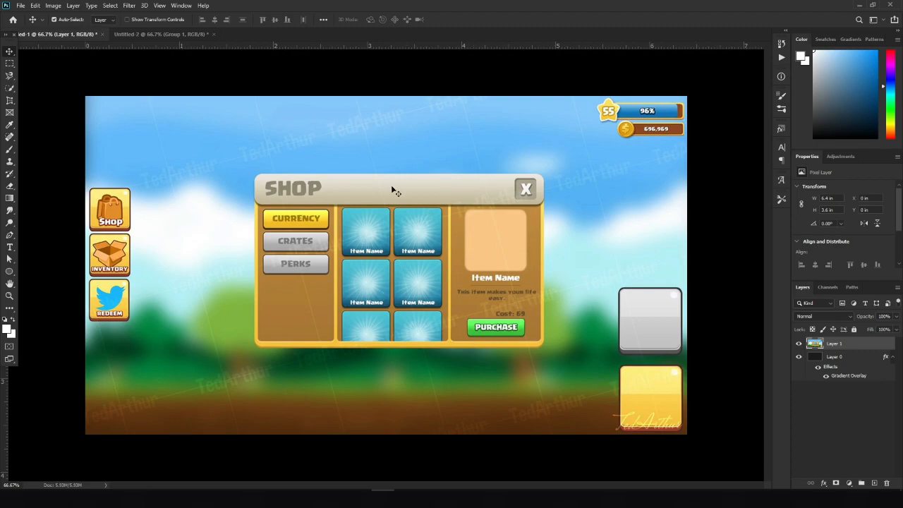
pyautogui.moveTo(364, 353); pyautogui.dragTo(370, 380)
pyautogui.hotkey('ctrl', 'z')
# - Draw a white rectangle about 923 × 554 px covering the whole shop window of the reference image
pyautogui.click(9, 273)
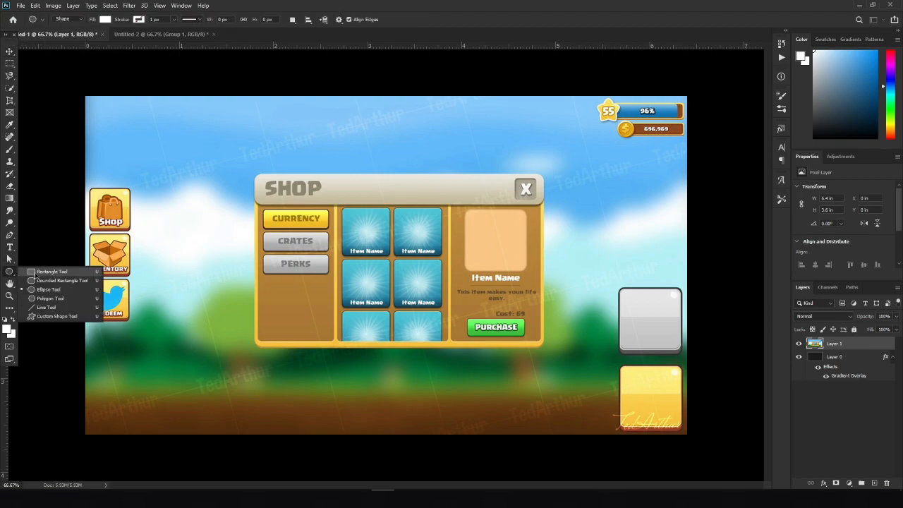
pyautogui.click(39, 272)
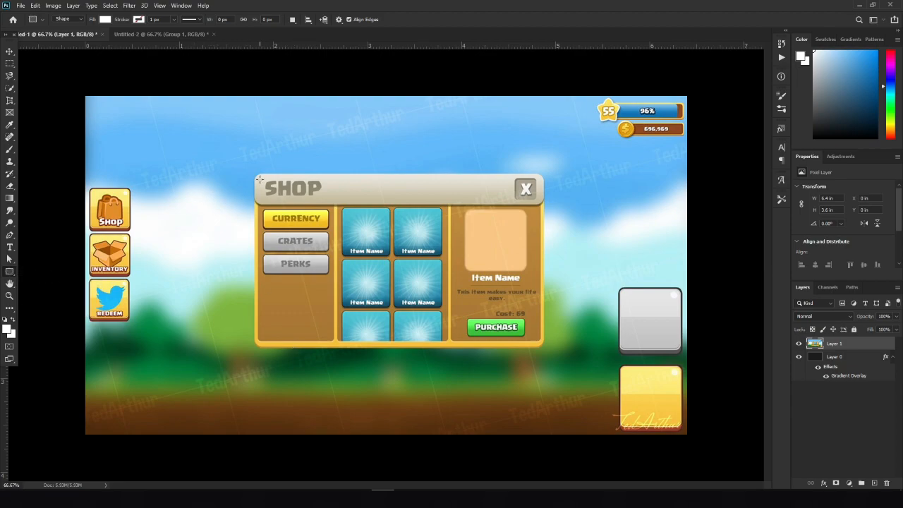
pyautogui.moveTo(256, 175); pyautogui.dragTo(440, 345)
pyautogui.hotkey('ctrl', 'z')
pyautogui.moveTo(256, 175); pyautogui.dragTo(543, 346)
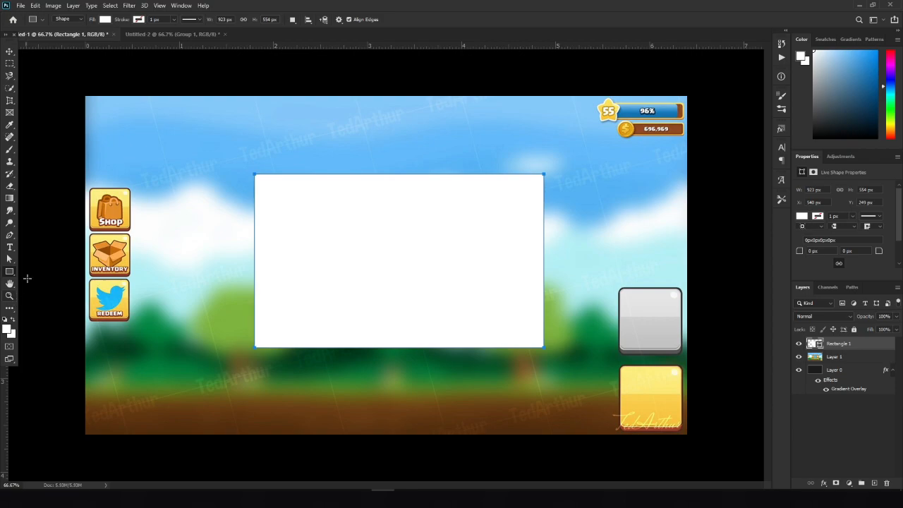
# - Round the white rectangle's corners to 25 px to match the reference shop window, and hide the rectangle
pyautogui.rightClick(11, 275)
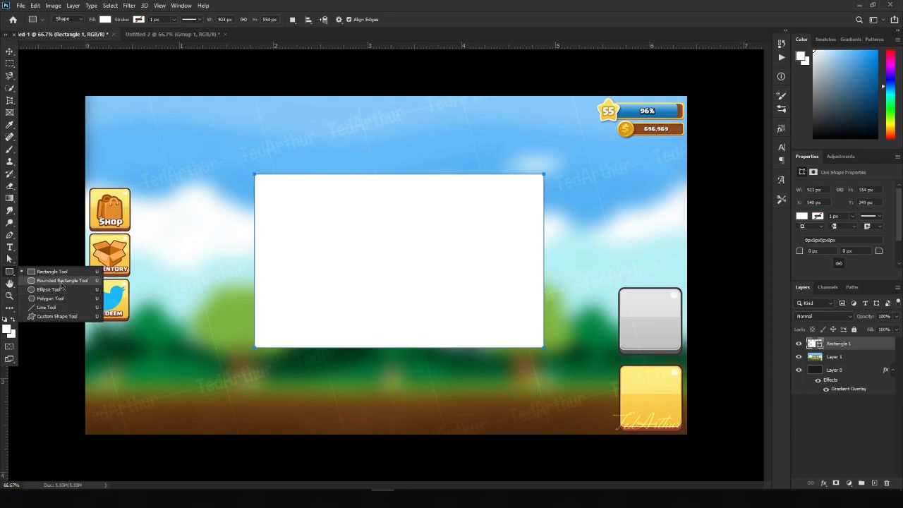
pyautogui.click(62, 272)
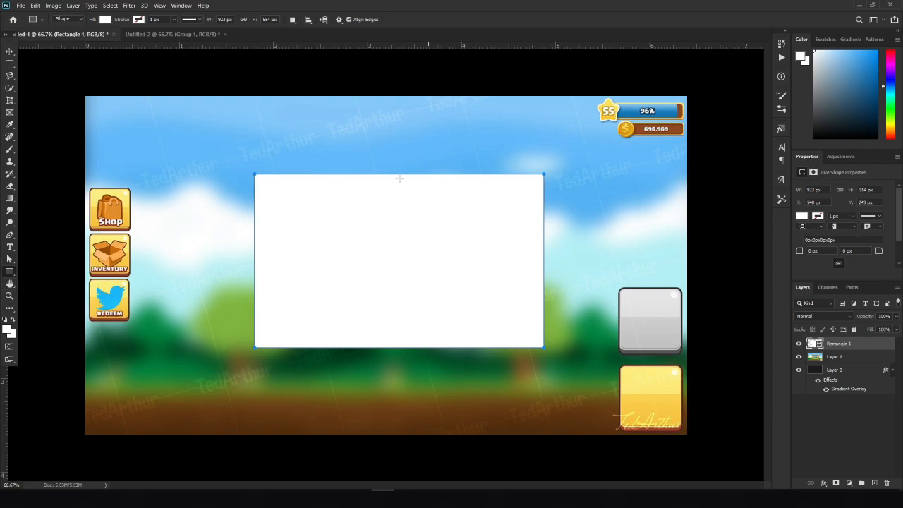
pyautogui.moveTo(806, 252); pyautogui.dragTo(778, 256)
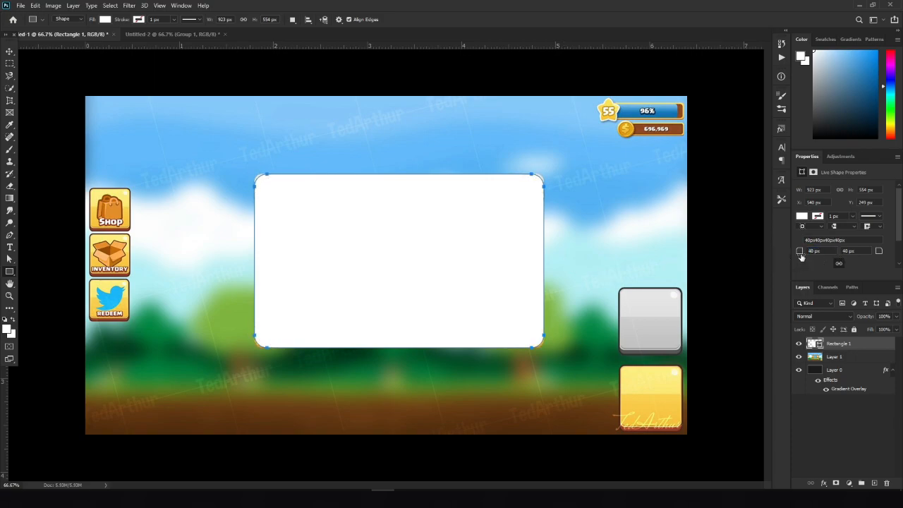
pyautogui.click(799, 343)
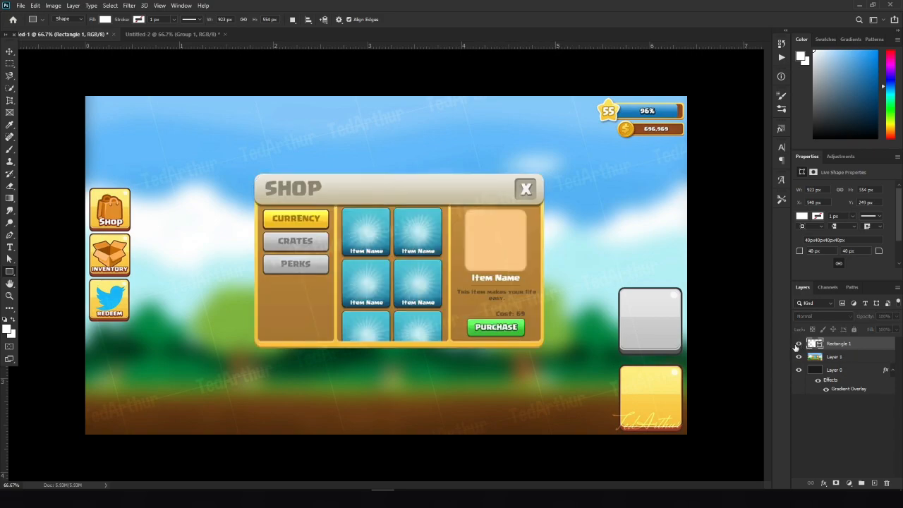
pyautogui.click(798, 343)
pyautogui.click(799, 344)
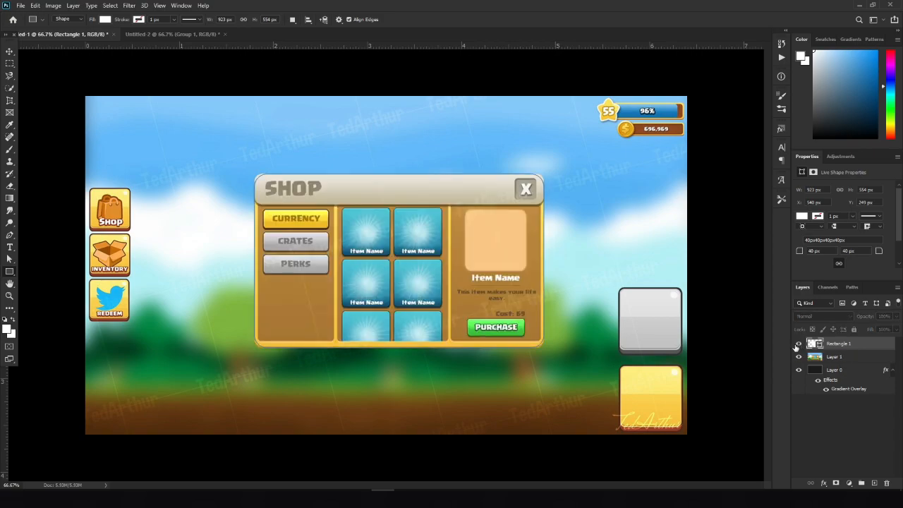
pyautogui.click(798, 344)
pyautogui.moveTo(799, 252); pyautogui.dragTo(790, 252)
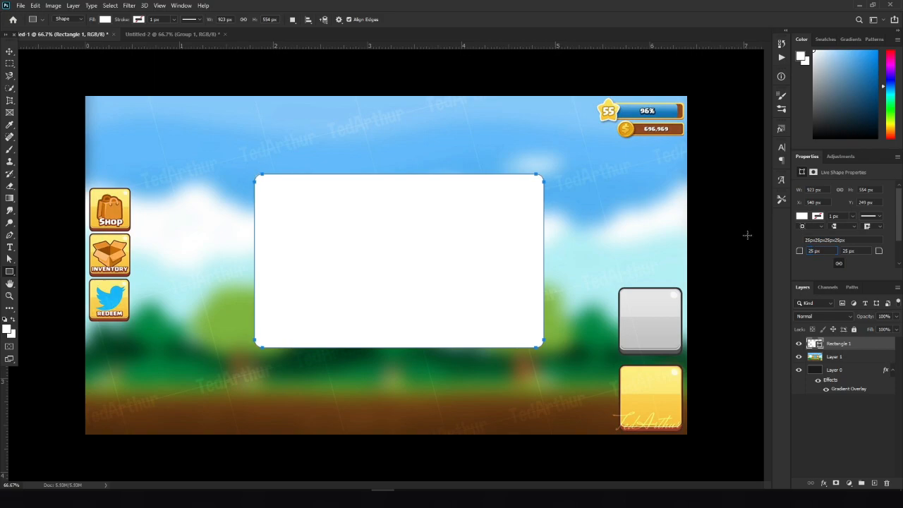
pyautogui.click(800, 344)
pyautogui.hotkey('ctrl', 'z')
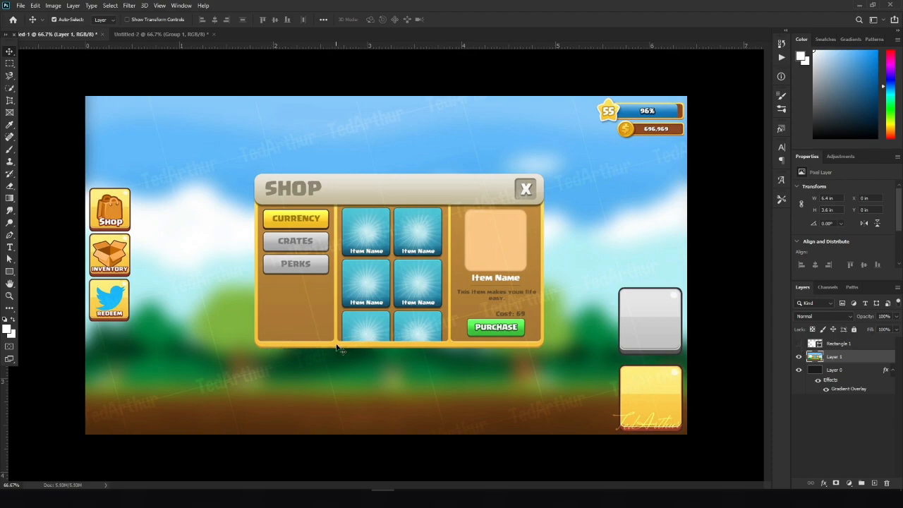
# - Sample the shop window's golden border and fill the rounded rectangle with that colour, f8c03a
pyautogui.click(11, 125)
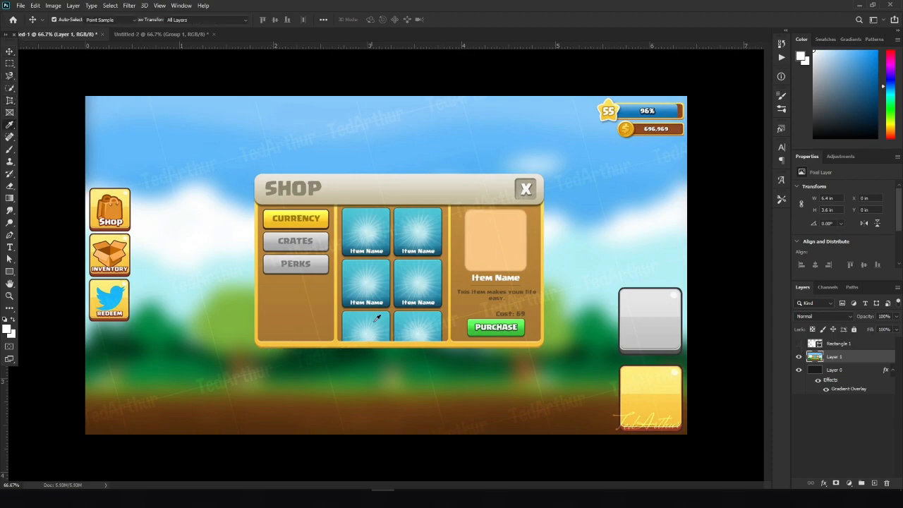
pyautogui.click(343, 341)
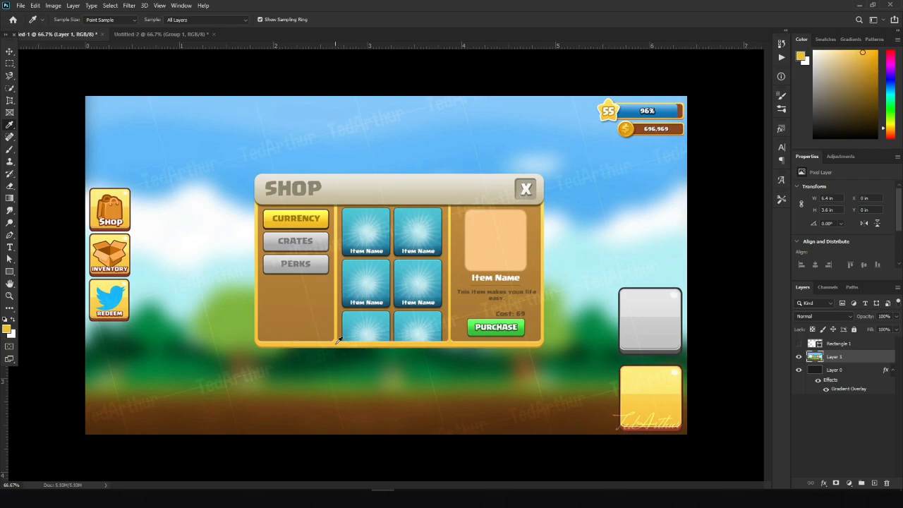
pyautogui.click(799, 357)
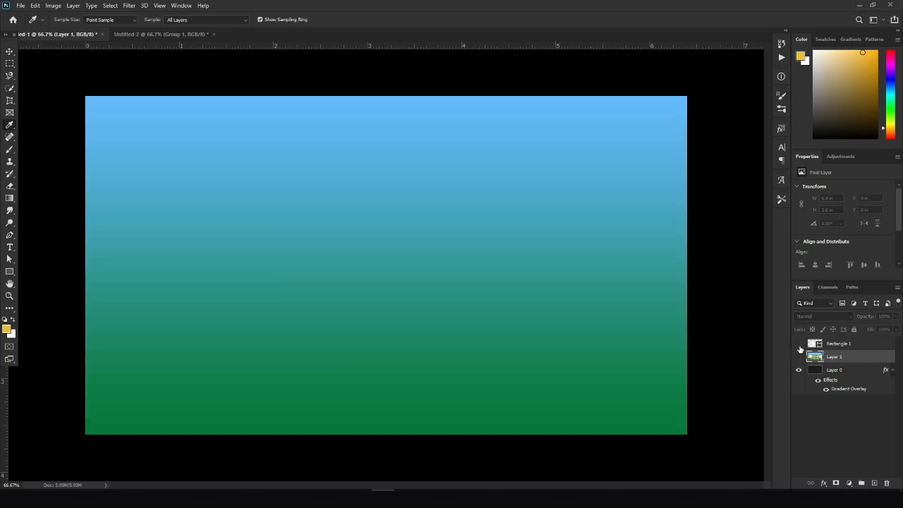
pyautogui.click(799, 343)
pyautogui.doubleClick(814, 343)
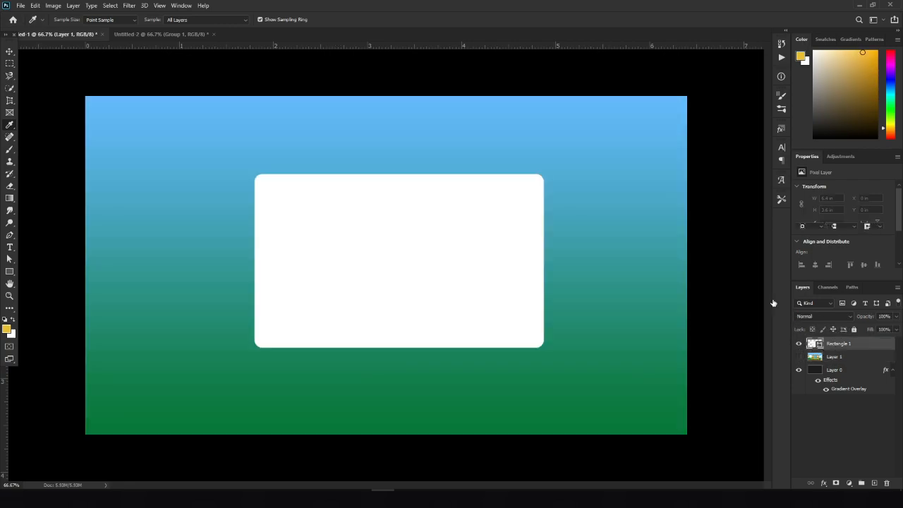
pyautogui.click(6, 329)
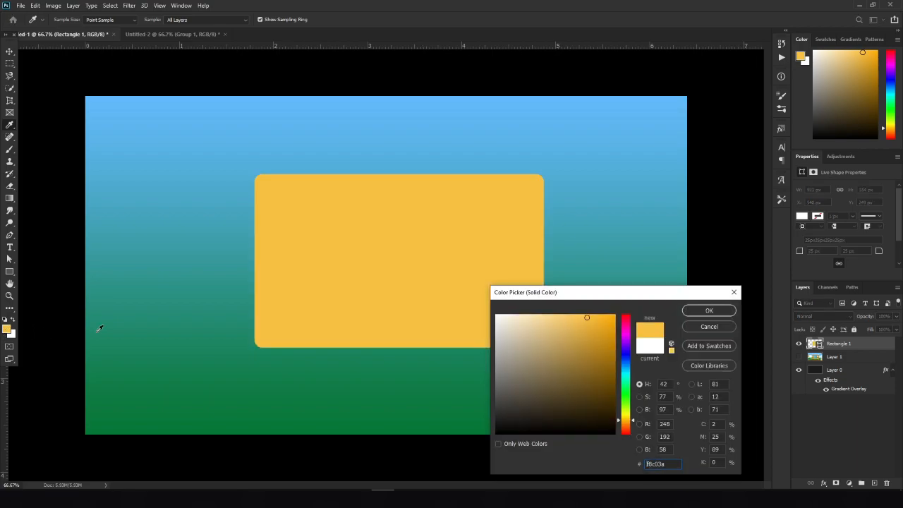
pyautogui.click(709, 311)
# - Move the visible reference image layer above Rectangle 1 and draw a header rectangle about 929 × 107 px beneath it
pyautogui.click(799, 357)
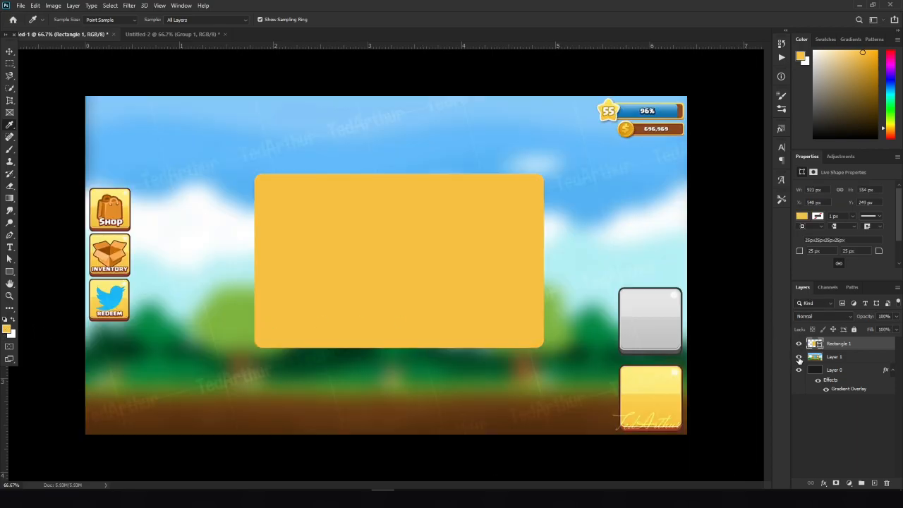
pyautogui.moveTo(834, 356); pyautogui.dragTo(820, 344)
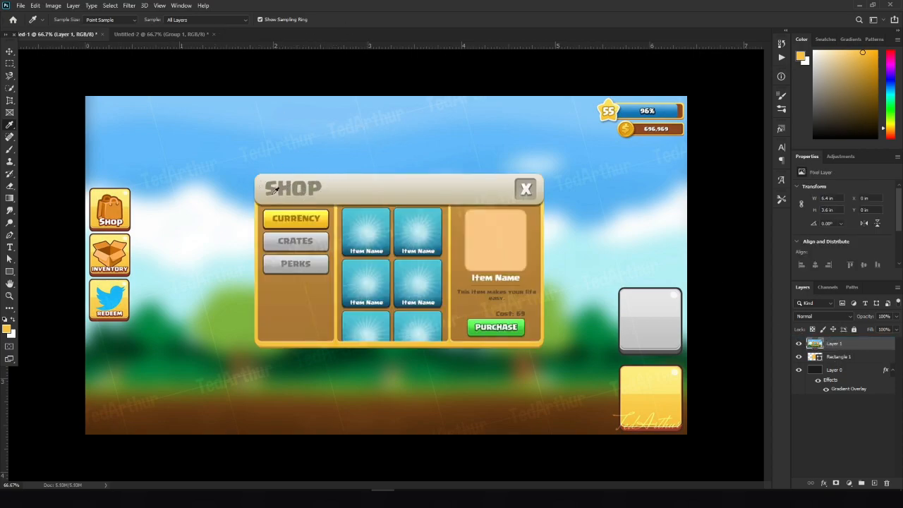
pyautogui.click(10, 272)
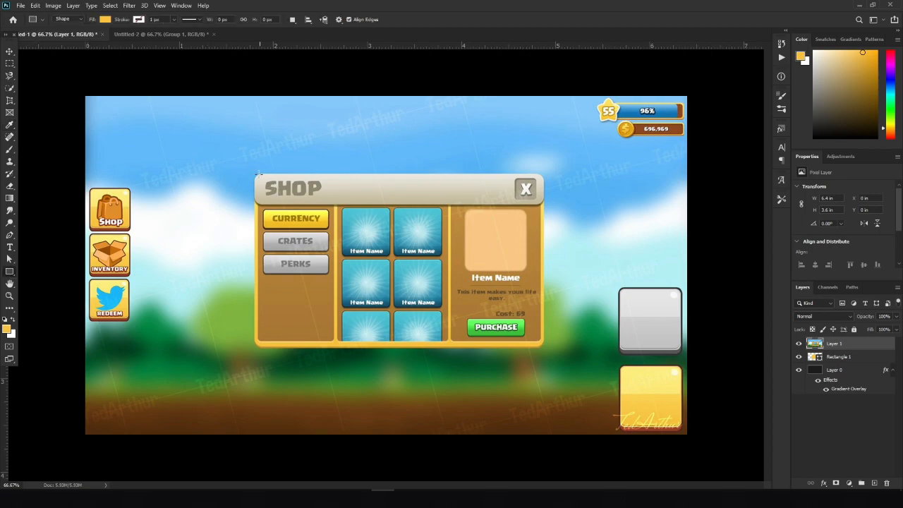
pyautogui.moveTo(255, 174); pyautogui.dragTo(544, 206)
pyautogui.moveTo(813, 344)
pyautogui.mouseDown()
pyautogui.moveTo(841, 353)
pyautogui.moveTo(839, 361)
pyautogui.moveTo(815, 351)
pyautogui.mouseUp()
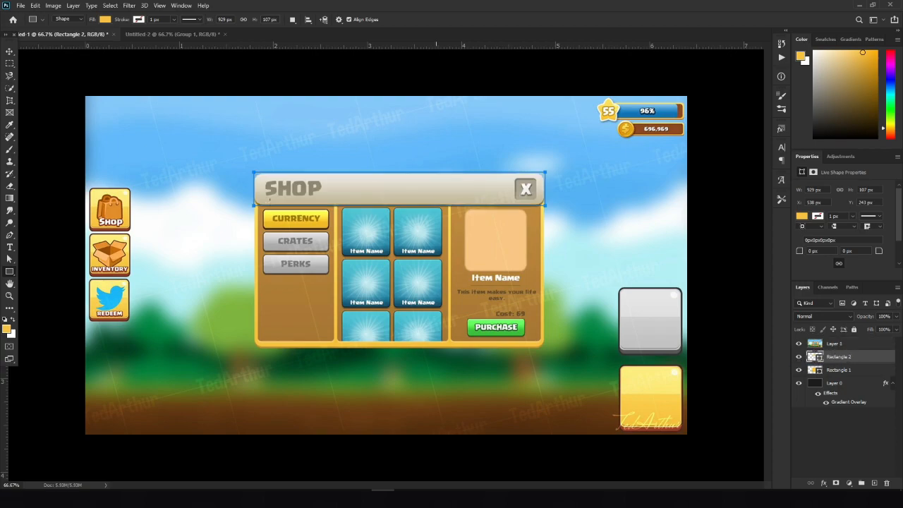
# - Sample the light and dark beige of the reference shop header as foreground and background colours
pyautogui.click(9, 125)
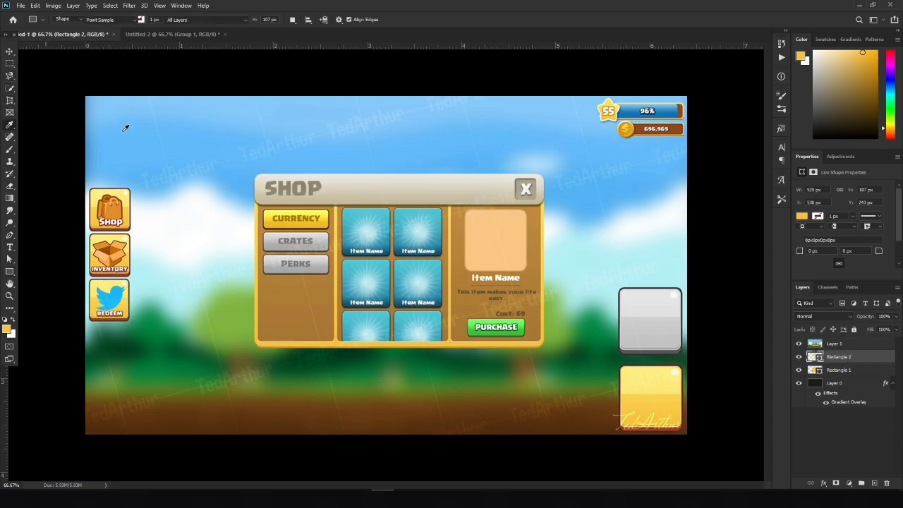
pyautogui.moveTo(415, 179); pyautogui.dragTo(377, 191)
pyautogui.click(380, 194)
pyautogui.press('x')
pyautogui.press('x')
pyautogui.press('x')
pyautogui.press('x')
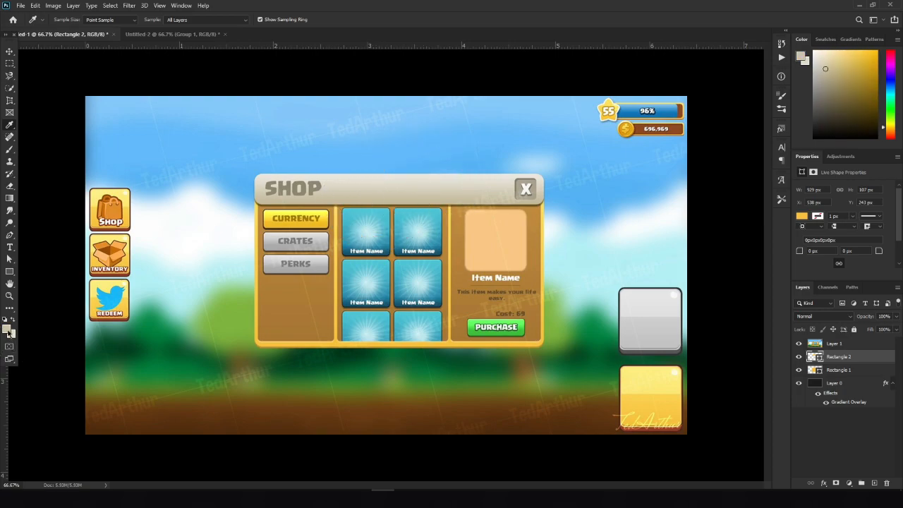
# - Round the header rectangle's corners to 28 px and hide the reference image layer
pyautogui.click(799, 343)
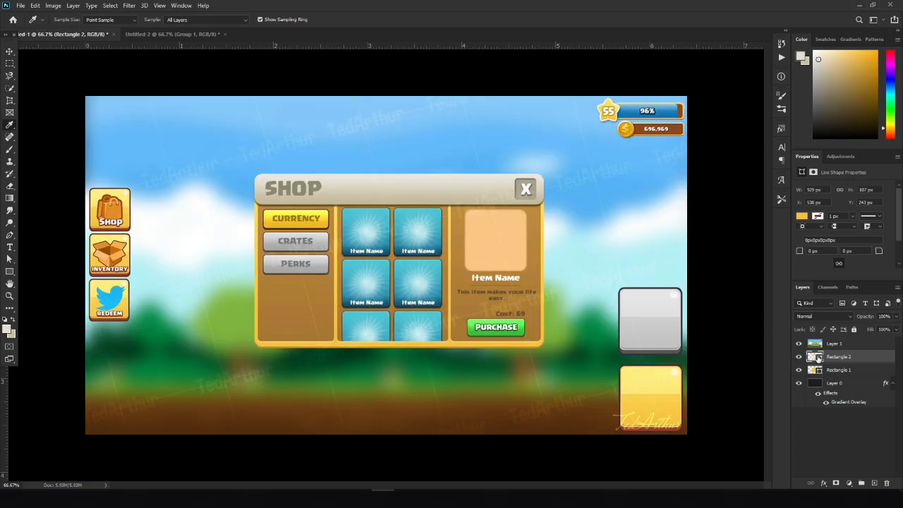
pyautogui.click(799, 342)
pyautogui.moveTo(800, 254); pyautogui.dragTo(814, 255)
pyautogui.click(799, 343)
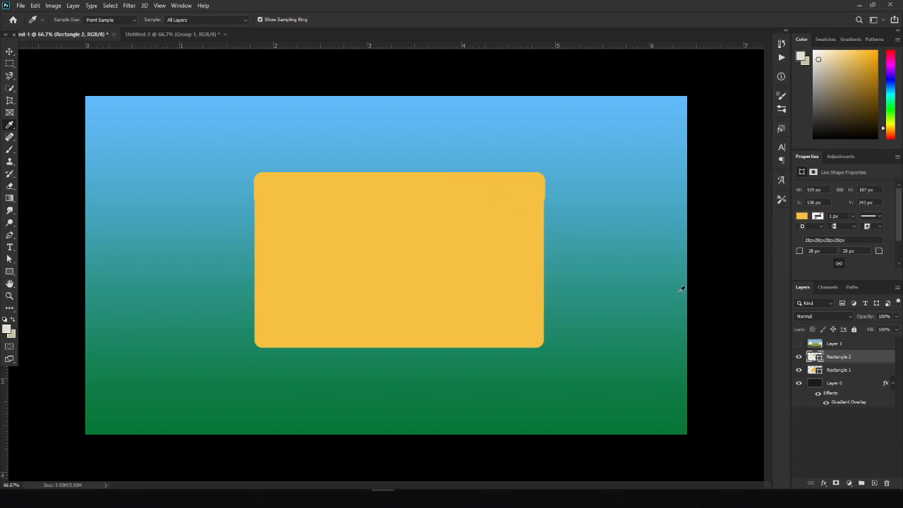
# - Add a gradient overlay to the header rectangle and set the gradient's end stop colour to c9c0a2
pyautogui.rightClick(846, 357)
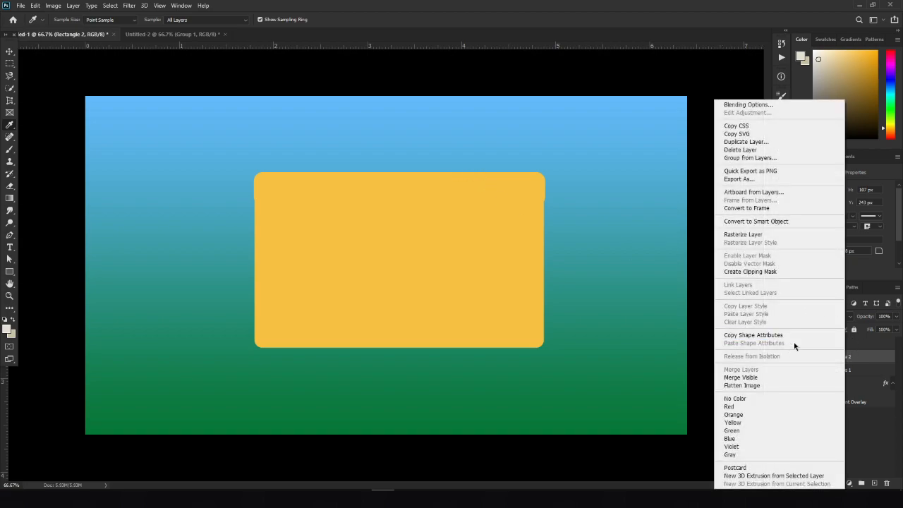
pyautogui.click(743, 105)
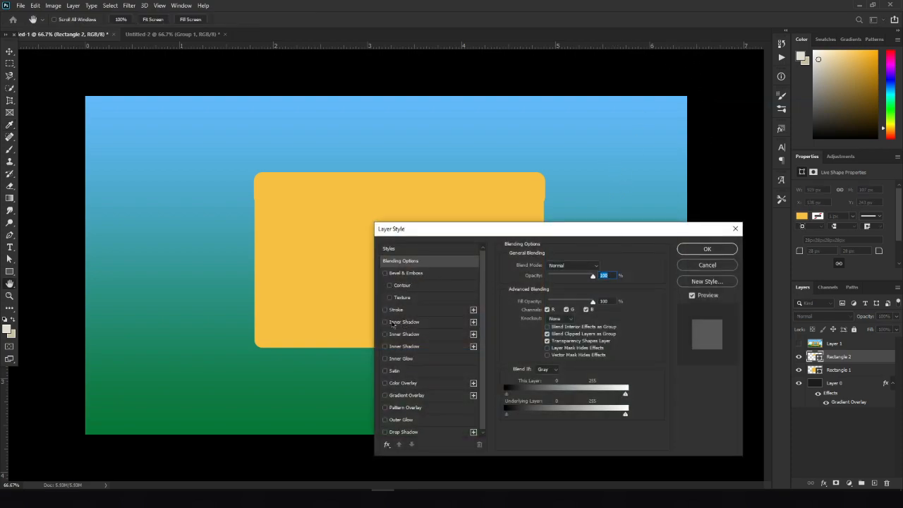
pyautogui.click(395, 396)
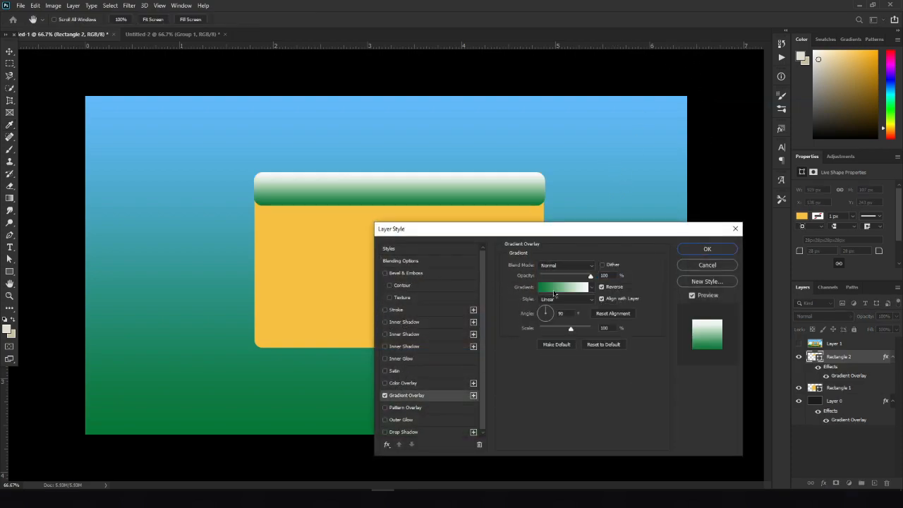
pyautogui.click(568, 289)
pyautogui.doubleClick(504, 344)
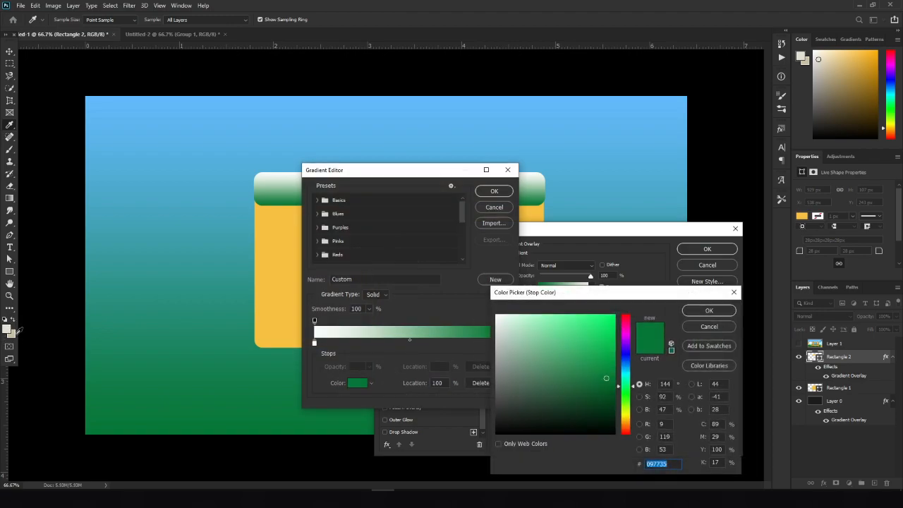
pyautogui.write('c9c0a2')
pyautogui.click(709, 310)
# - Set the header gradient's start stop colour to e4ded0 and apply the layer style
pyautogui.doubleClick(315, 344)
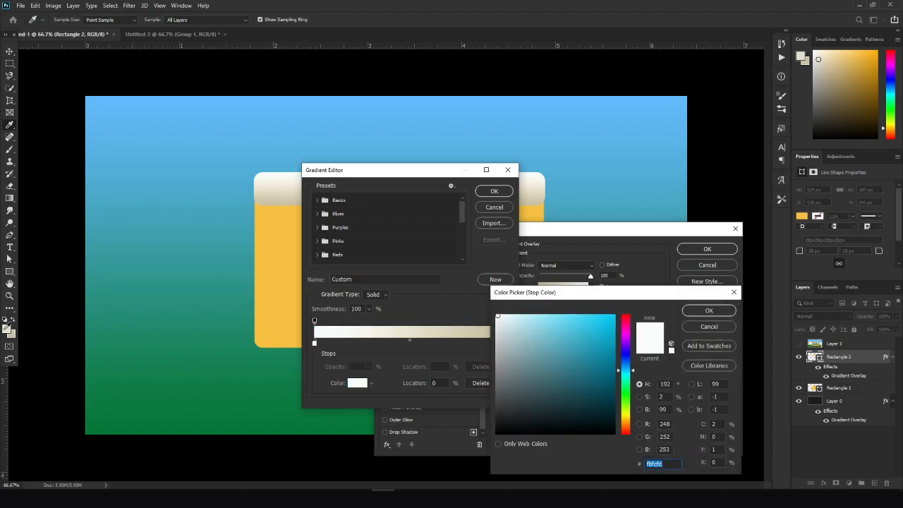
pyautogui.write('e4ded0')
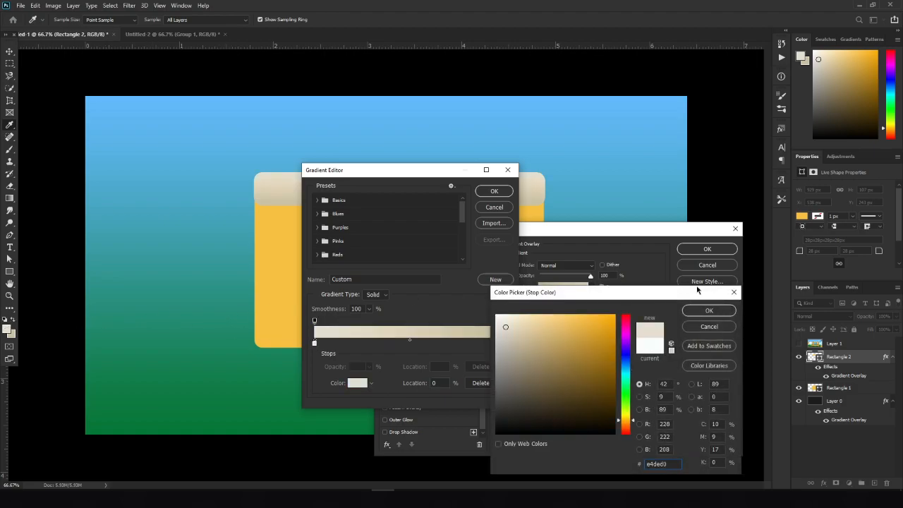
pyautogui.click(707, 310)
pyautogui.click(494, 192)
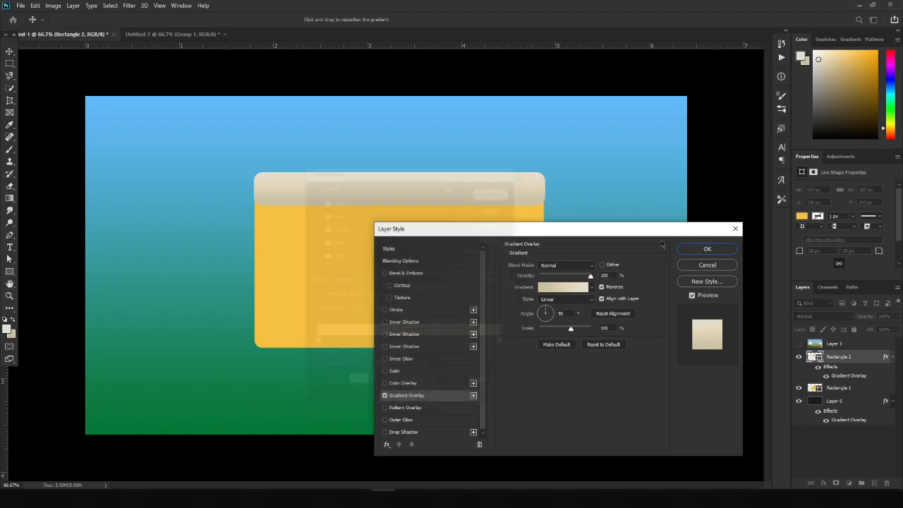
pyautogui.click(707, 249)
# - Show the reference image and sample the golden tones of the shop window's border
pyautogui.click(799, 343)
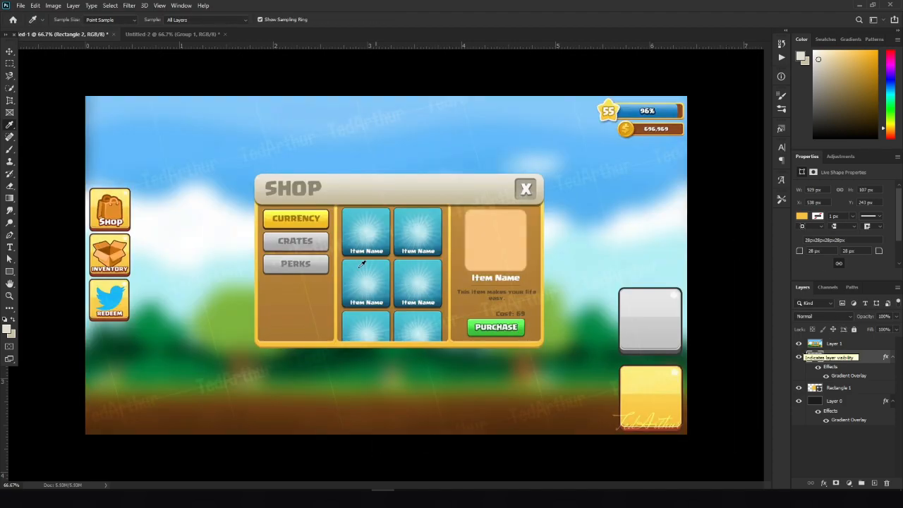
pyautogui.click(259, 205)
pyautogui.click(301, 337)
pyautogui.click(303, 343)
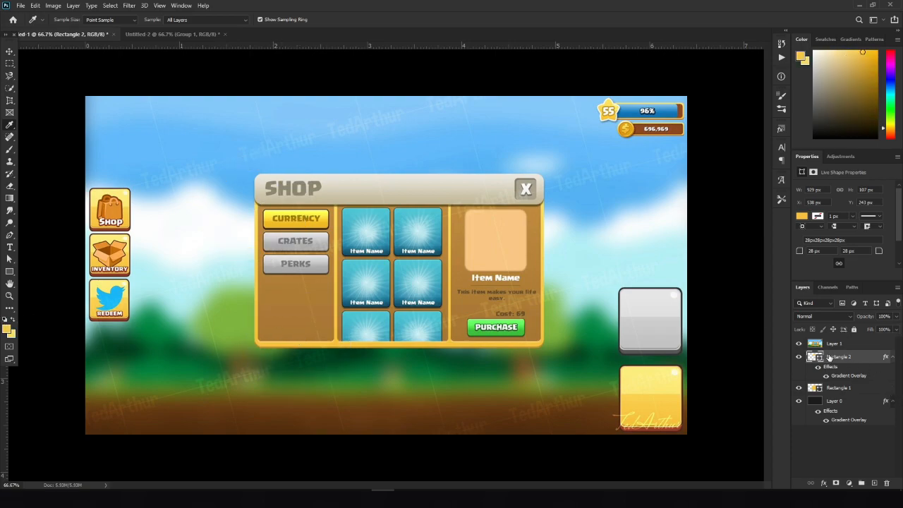
# - Hide the reference image, add a gradient overlay to the window body rectangle and set its start stop colour to eddf75
pyautogui.click(799, 343)
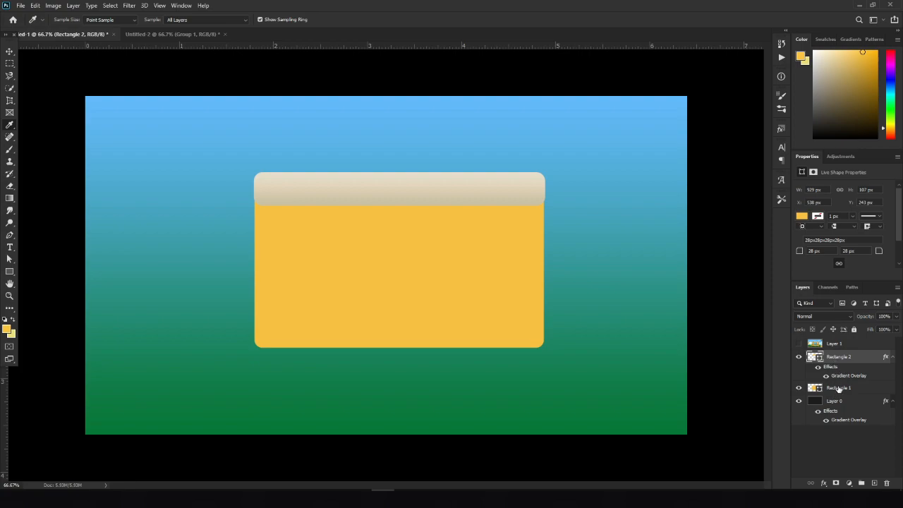
pyautogui.rightClick(840, 388)
pyautogui.click(429, 211)
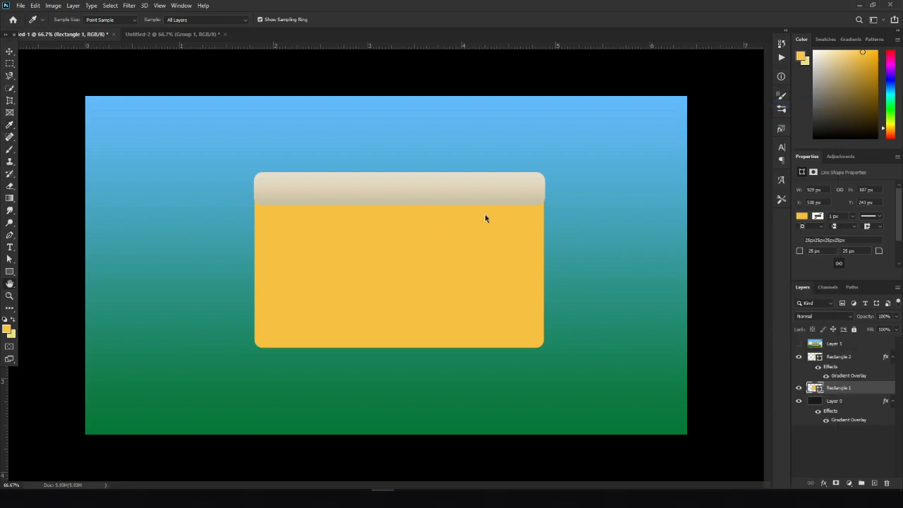
pyautogui.click(385, 395)
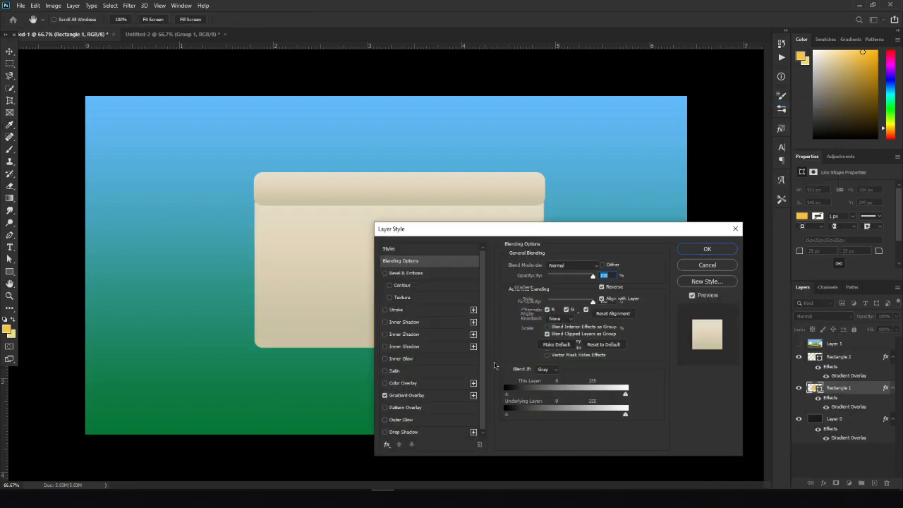
pyautogui.click(407, 395)
pyautogui.click(562, 288)
pyautogui.doubleClick(314, 344)
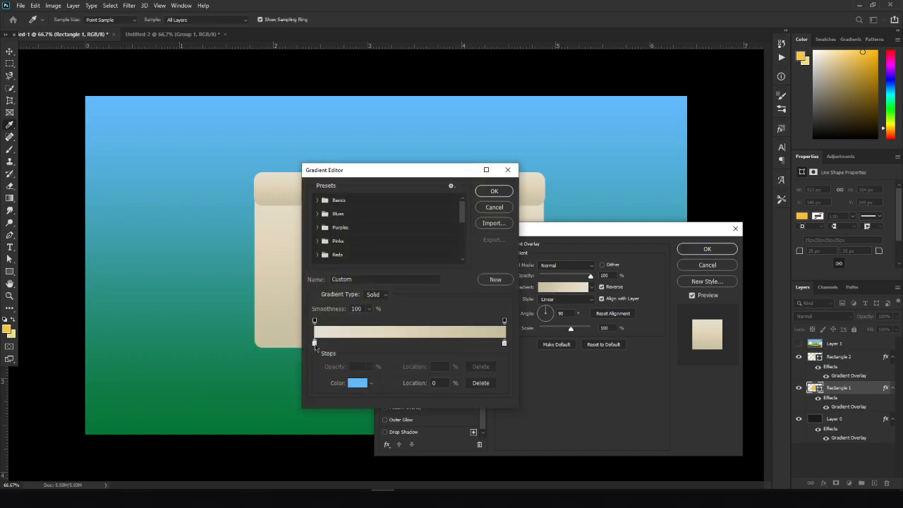
pyautogui.click(587, 318)
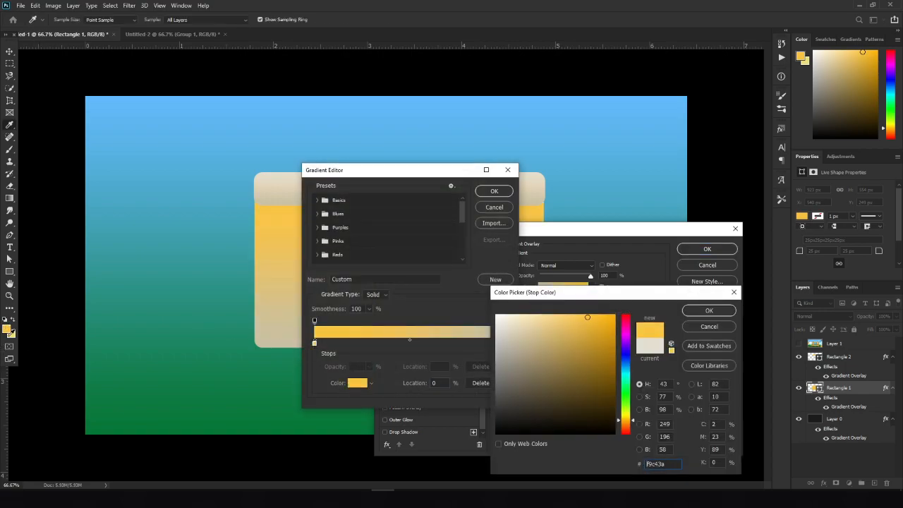
pyautogui.click(12, 336)
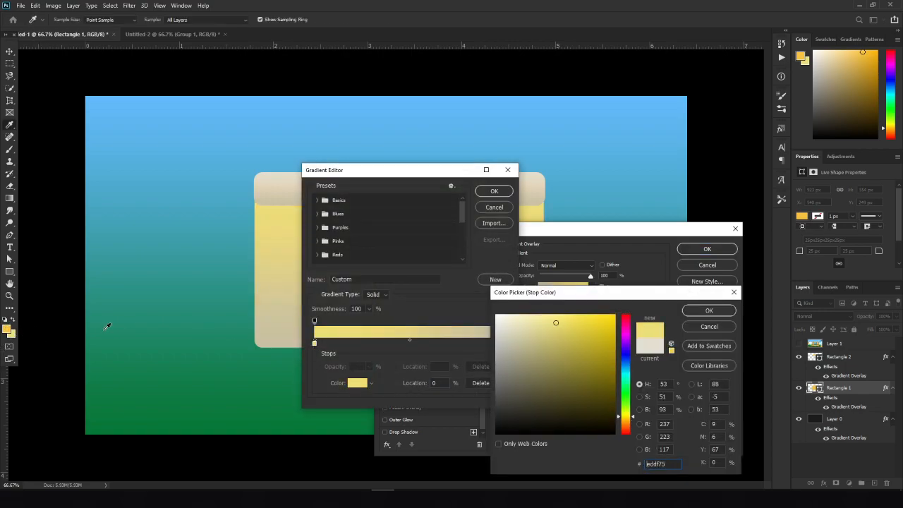
pyautogui.click(706, 311)
# - Set the window body gradient's end stop colour to f9c43a and apply the layer style
pyautogui.click(505, 344)
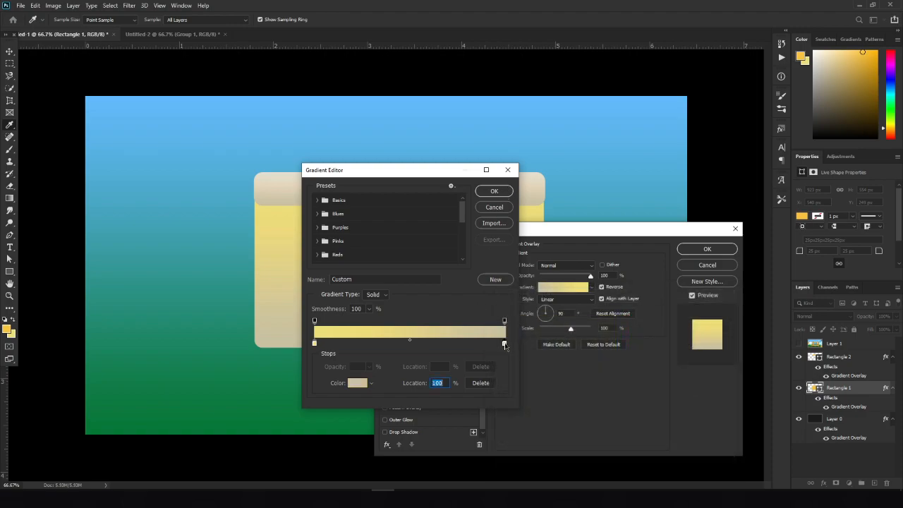
pyautogui.doubleClick(504, 344)
pyautogui.click(8, 327)
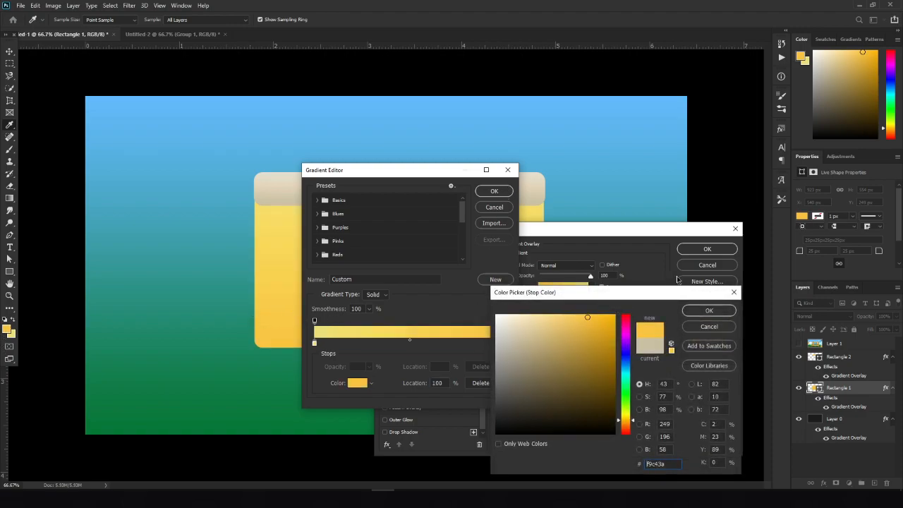
pyautogui.click(709, 311)
pyautogui.click(494, 191)
pyautogui.click(720, 251)
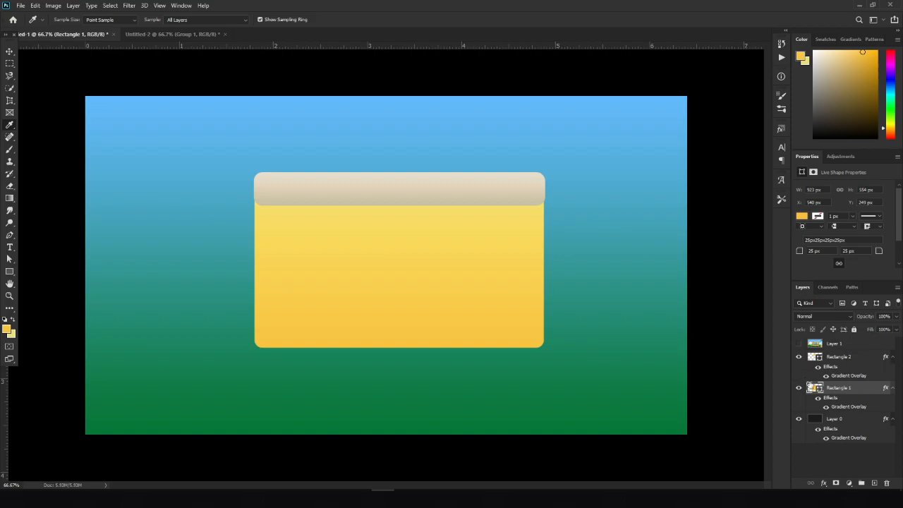
# - Add a drop shadow to the header rectangle with 35% opacity, 6 px distance and 0 px size
pyautogui.rightClick(847, 360)
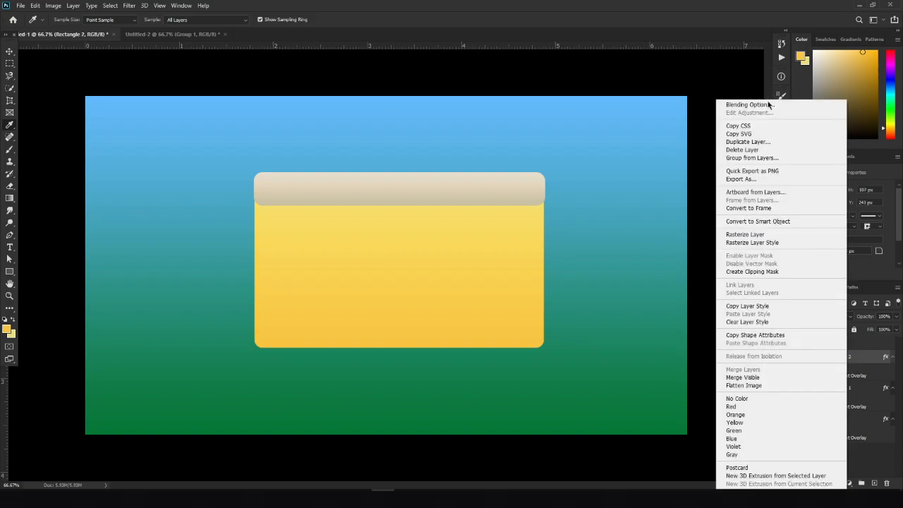
pyautogui.click(769, 105)
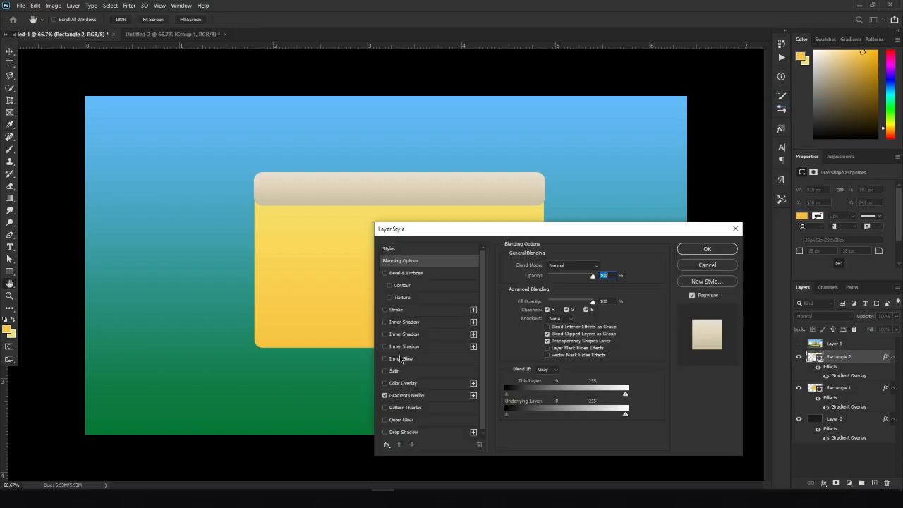
pyautogui.click(385, 431)
pyautogui.click(399, 431)
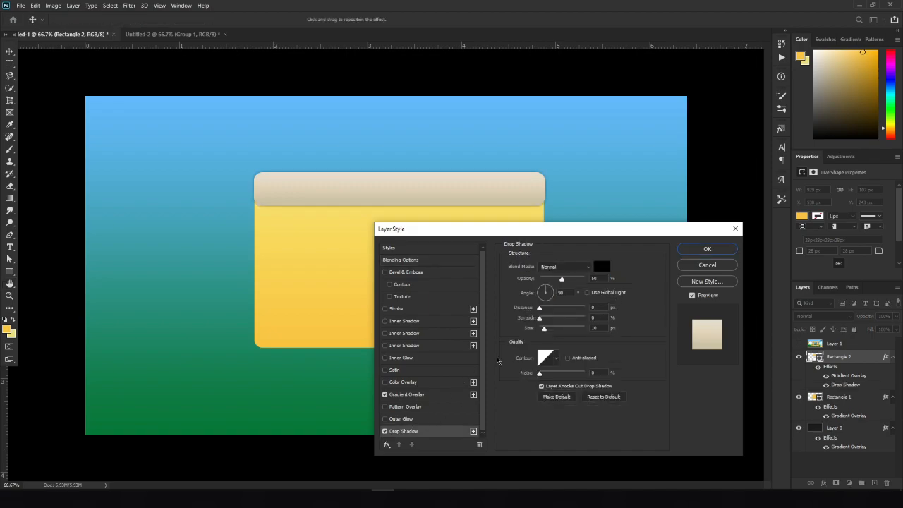
pyautogui.moveTo(541, 308); pyautogui.dragTo(542, 313)
pyautogui.moveTo(563, 280); pyautogui.dragTo(557, 287)
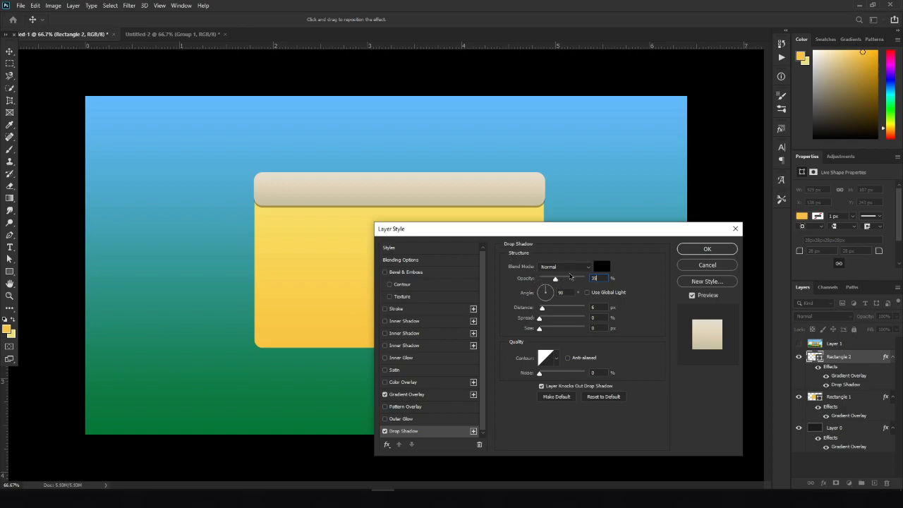
# - Adjust the header's drop shadow to 7 px distance and 40% opacity, keep the size at 0 px, and apply it
pyautogui.moveTo(540, 230); pyautogui.dragTo(381, 244)
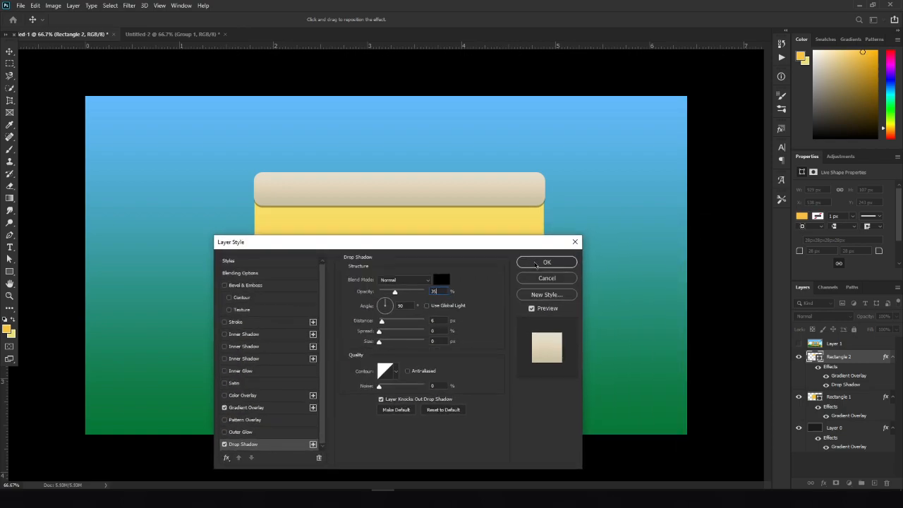
pyautogui.moveTo(435, 321); pyautogui.dragTo(406, 321)
pyautogui.write('8')
pyautogui.write('7')
pyautogui.moveTo(436, 341); pyautogui.dragTo(394, 342)
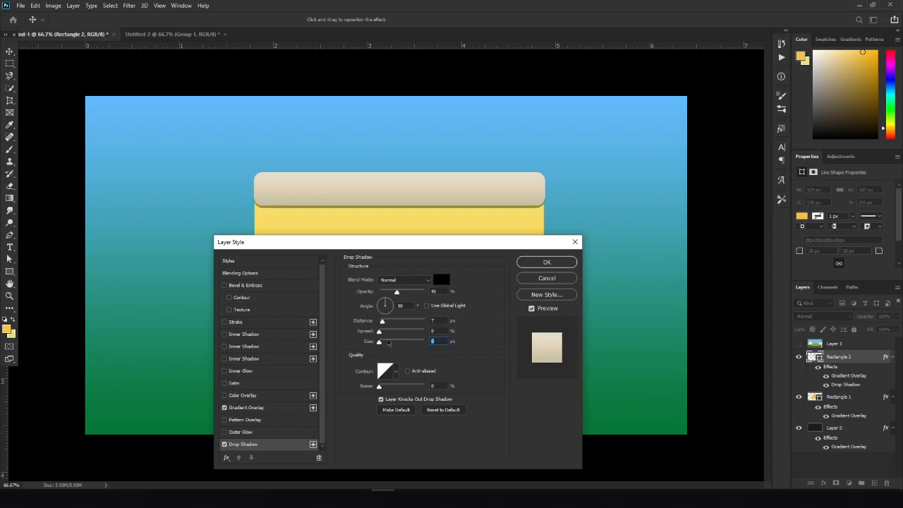
pyautogui.click(546, 262)
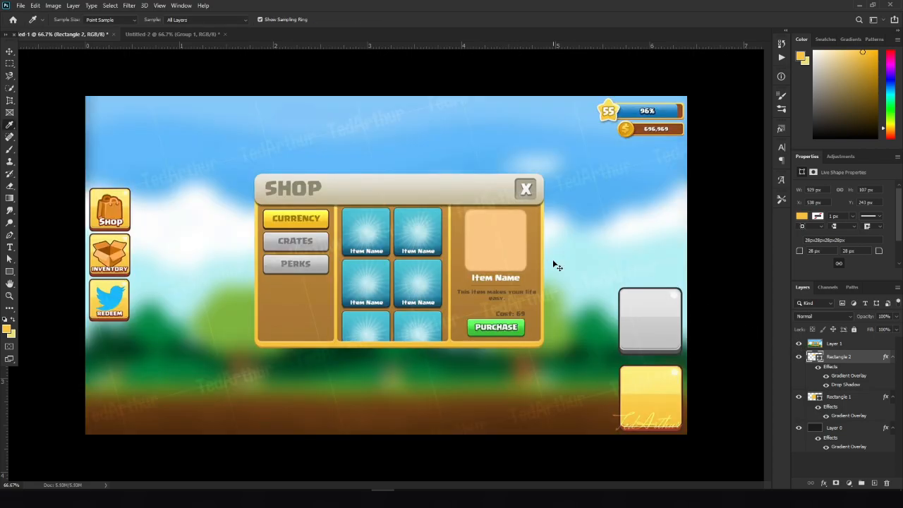
# - Examine the reference's shop panels up close and set the foreground colour to ffffff
pyautogui.hotkey('ctrl', '+')
pyautogui.hotkey('ctrl', '+')
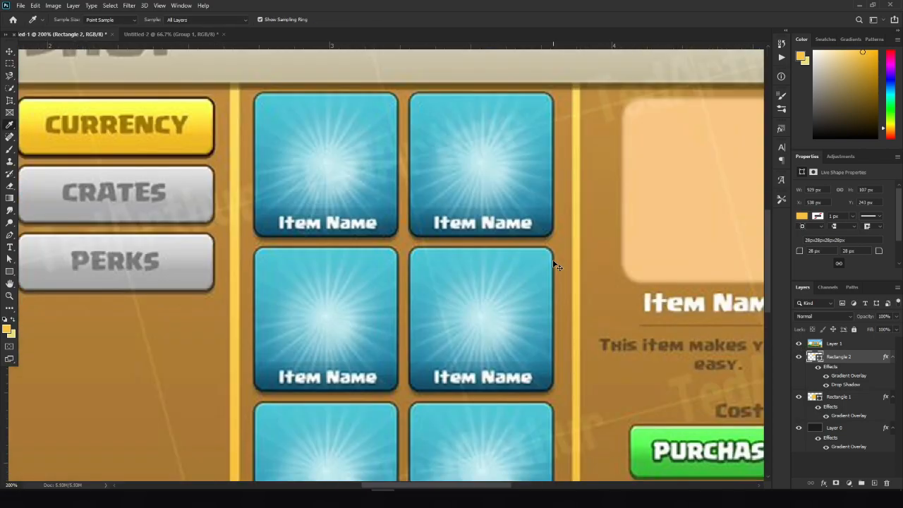
pyautogui.hotkey('ctrl', '-')
pyautogui.hotkey('ctrl', '-')
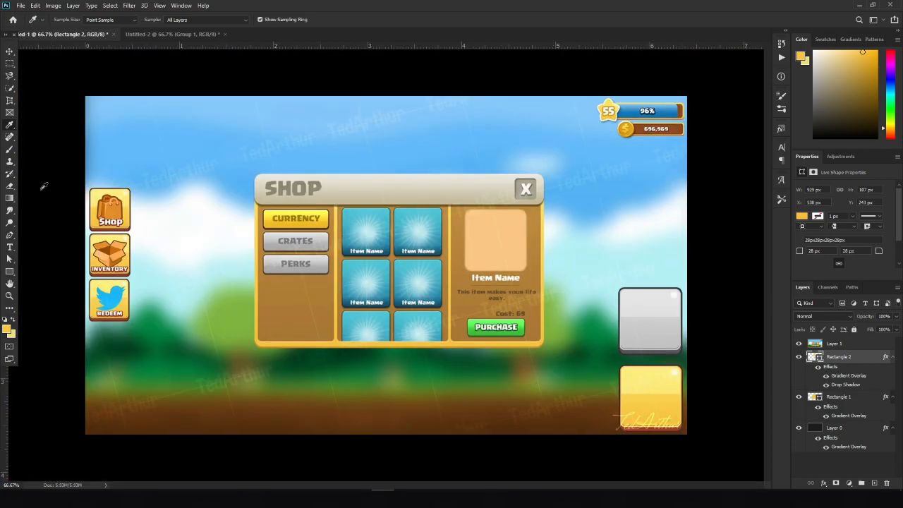
pyautogui.click(7, 330)
pyautogui.write('ffffff')
pyautogui.press('Return')
# - Draw three rectangles over the shop columns, about 242 × 467, 350 × 470 and 283 × 475 px, and move the header layer above them
pyautogui.click(10, 271)
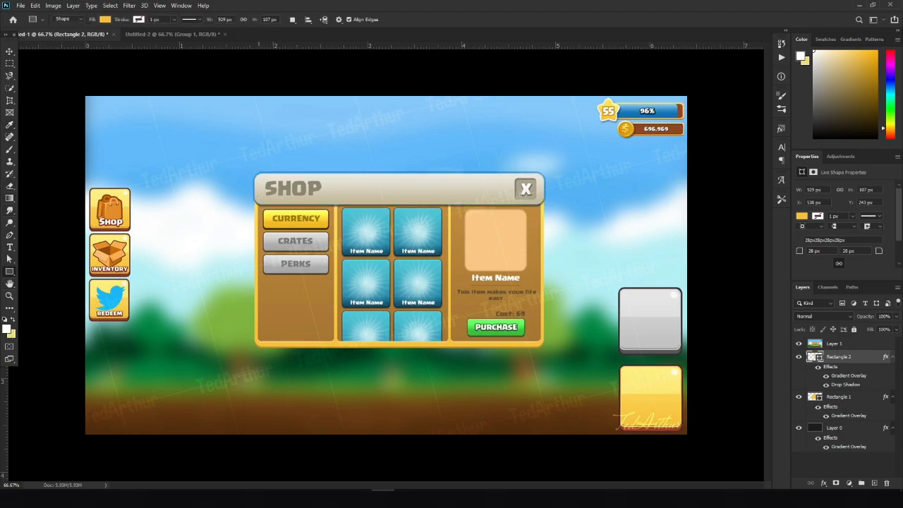
pyautogui.moveTo(258, 194); pyautogui.dragTo(334, 340)
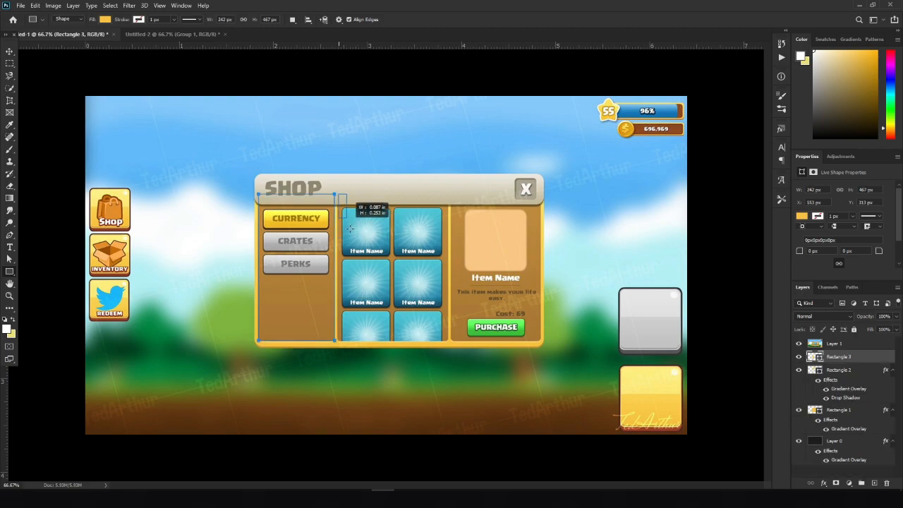
pyautogui.moveTo(338, 193); pyautogui.dragTo(449, 340)
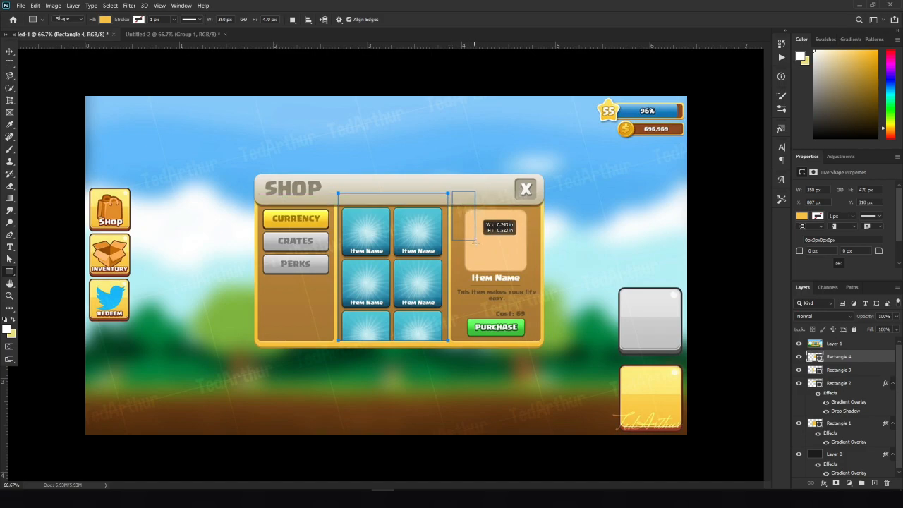
pyautogui.moveTo(452, 193); pyautogui.dragTo(540, 342)
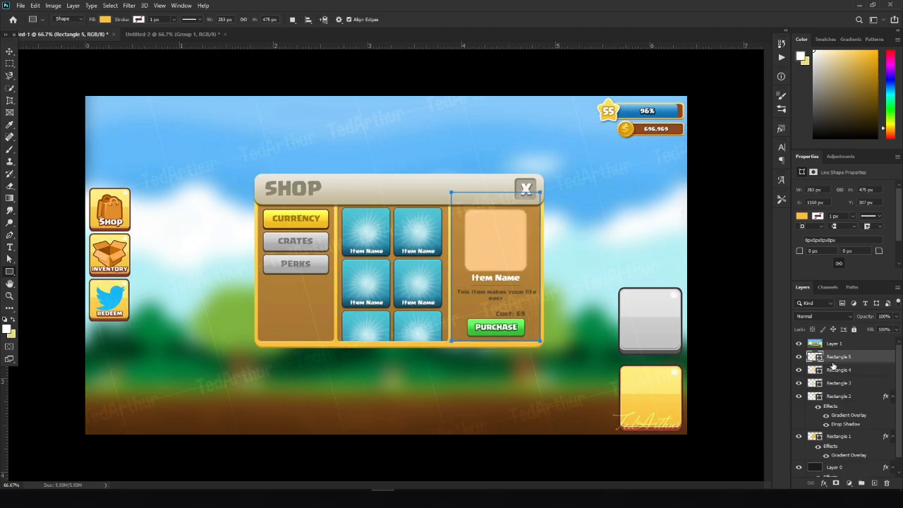
pyautogui.click(799, 344)
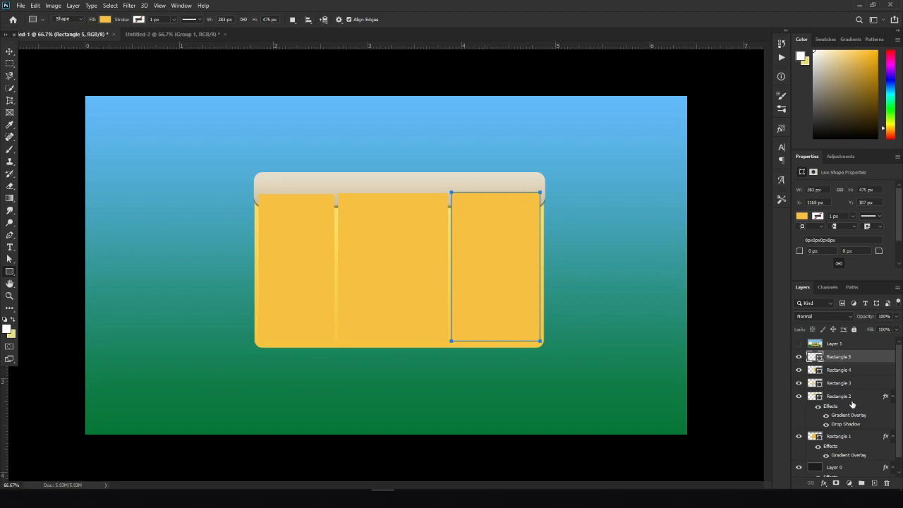
pyautogui.moveTo(836, 397); pyautogui.dragTo(837, 351)
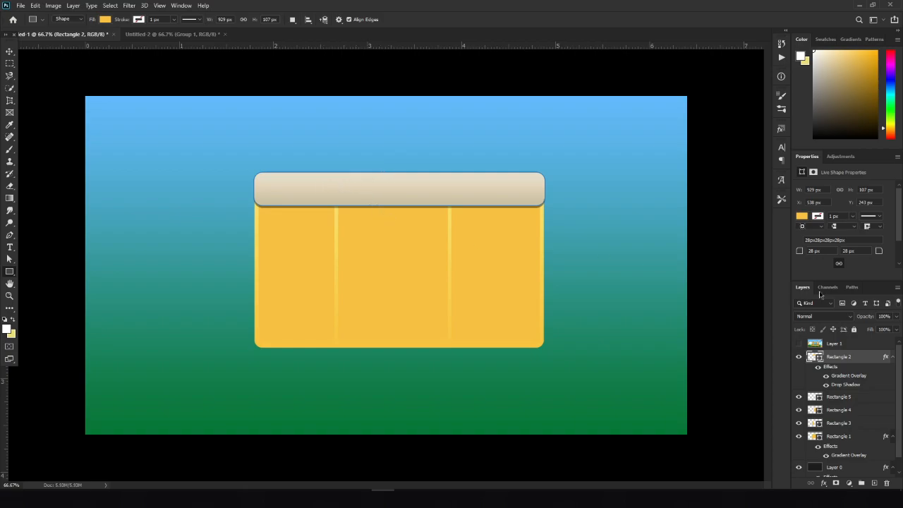
# - Sample the brown of the shop's left column from the reference image, then hide the reference
pyautogui.click(799, 345)
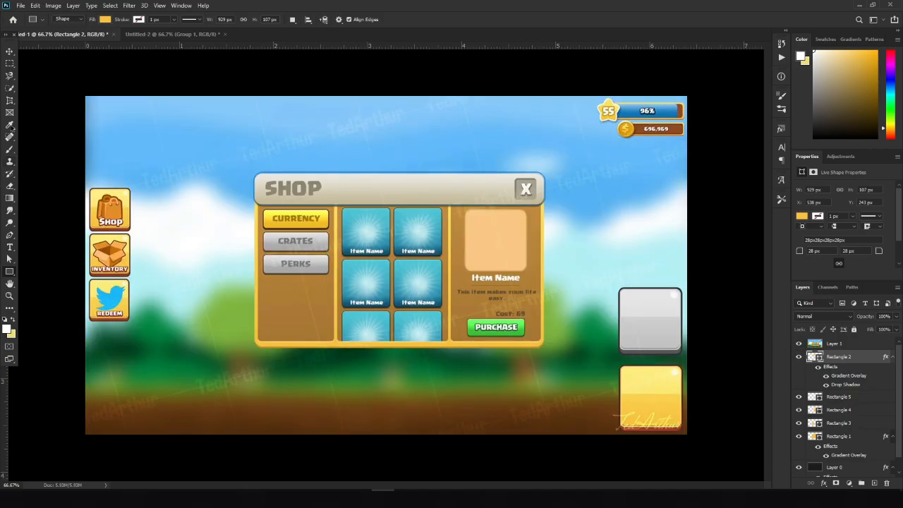
pyautogui.click(10, 126)
pyautogui.click(279, 295)
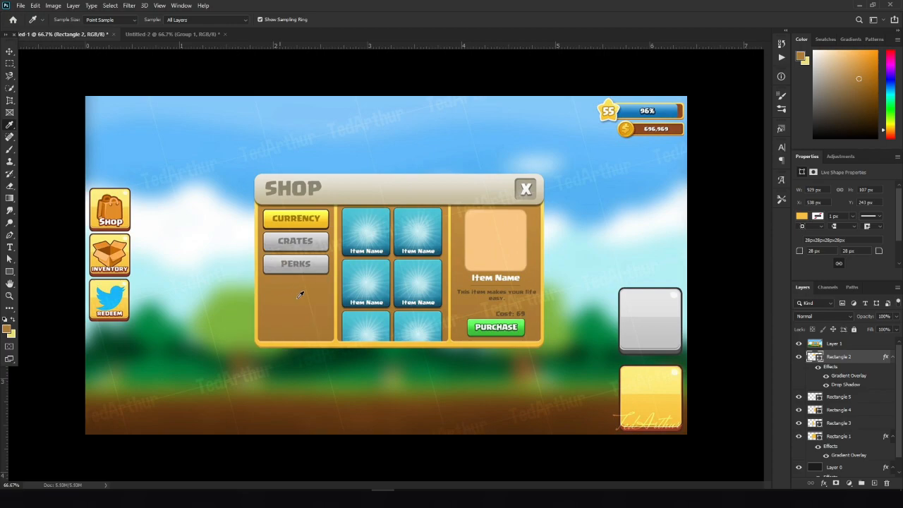
pyautogui.click(799, 344)
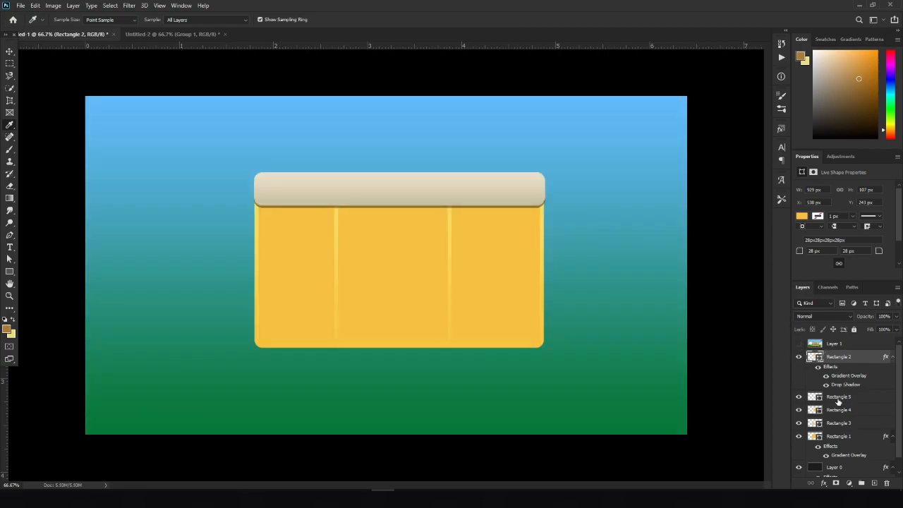
# - Set the left column rectangle's fill colour to the sampled brown, ad7b32
pyautogui.click(838, 398)
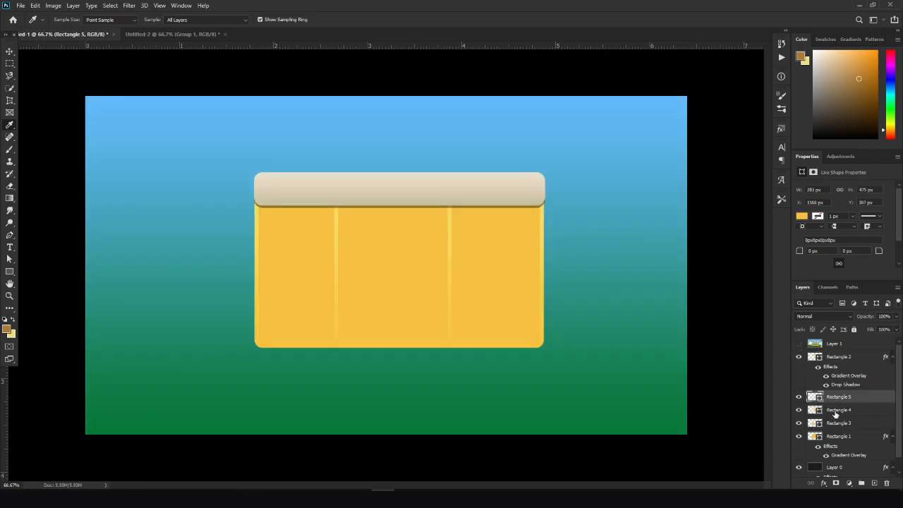
pyautogui.keyDown('shift'); pyautogui.click(840, 424); pyautogui.keyUp('shift')
pyautogui.click(811, 423)
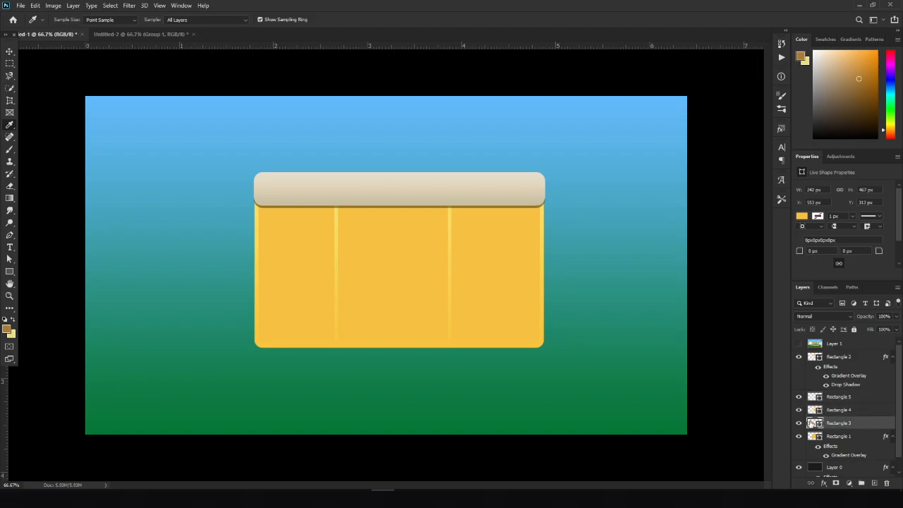
pyautogui.doubleClick(813, 424)
pyautogui.click(580, 353)
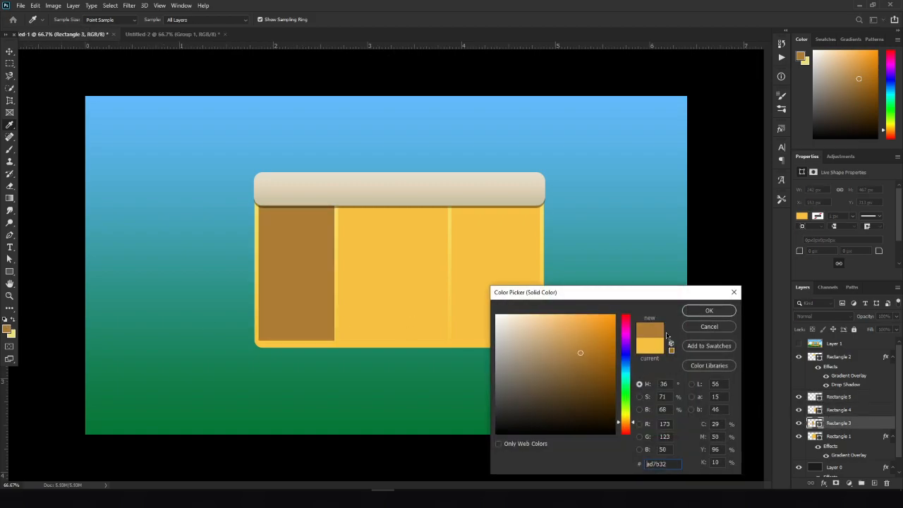
pyautogui.click(709, 310)
# - Set the fill colour of the middle and right column rectangles to ad7b32
pyautogui.click(815, 410)
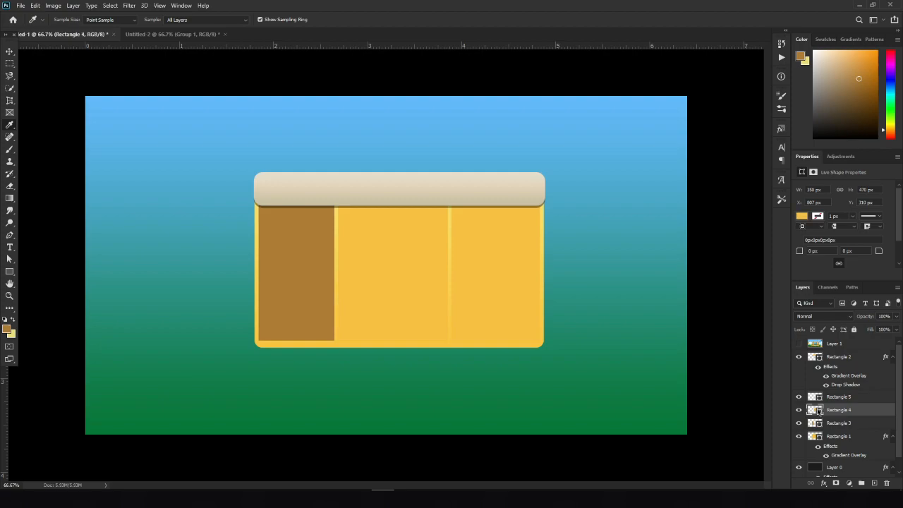
pyautogui.doubleClick(815, 410)
pyautogui.write('ad7b32')
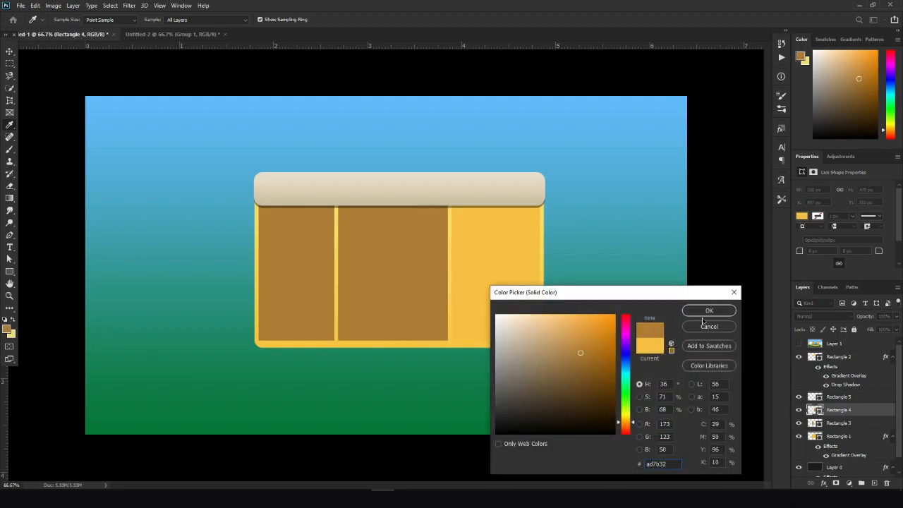
pyautogui.click(709, 310)
pyautogui.click(813, 397)
pyautogui.doubleClick(814, 397)
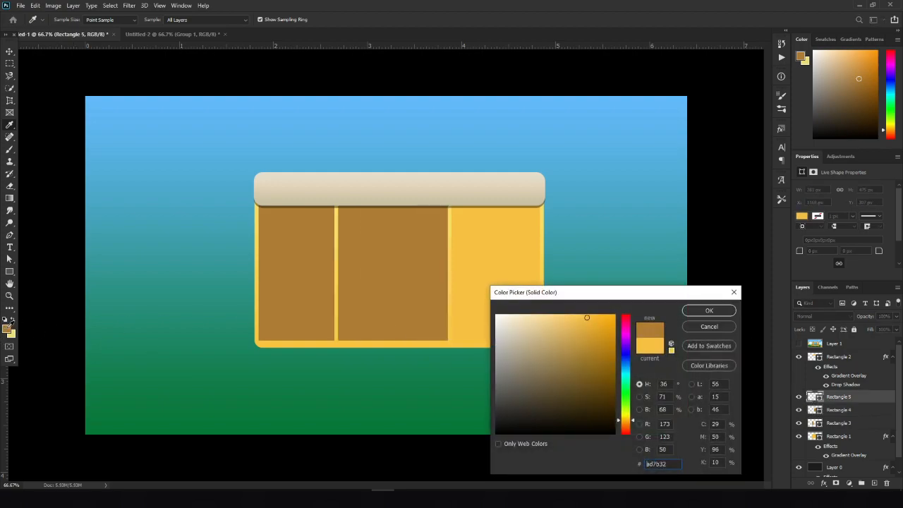
pyautogui.write('ad7b32')
pyautogui.click(707, 311)
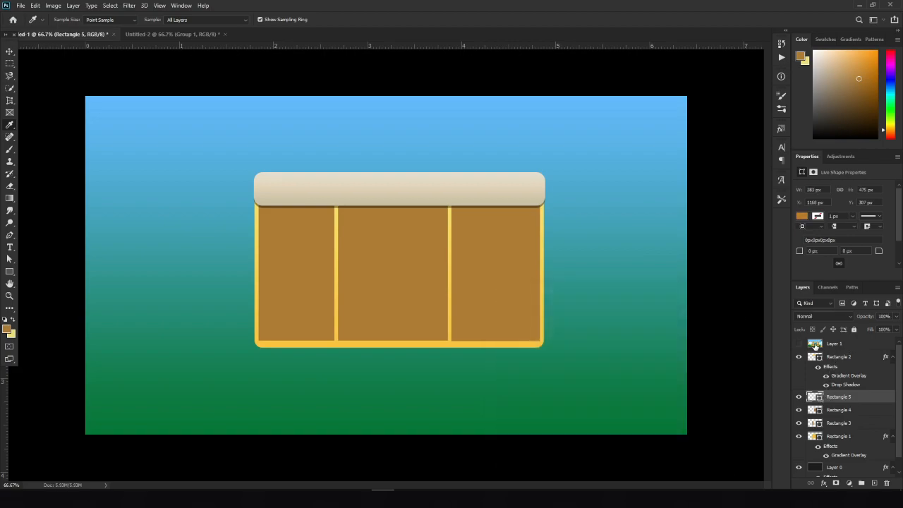
# - Show the reference image again and move its layer below the three column rectangles
pyautogui.click(799, 344)
pyautogui.press('v')
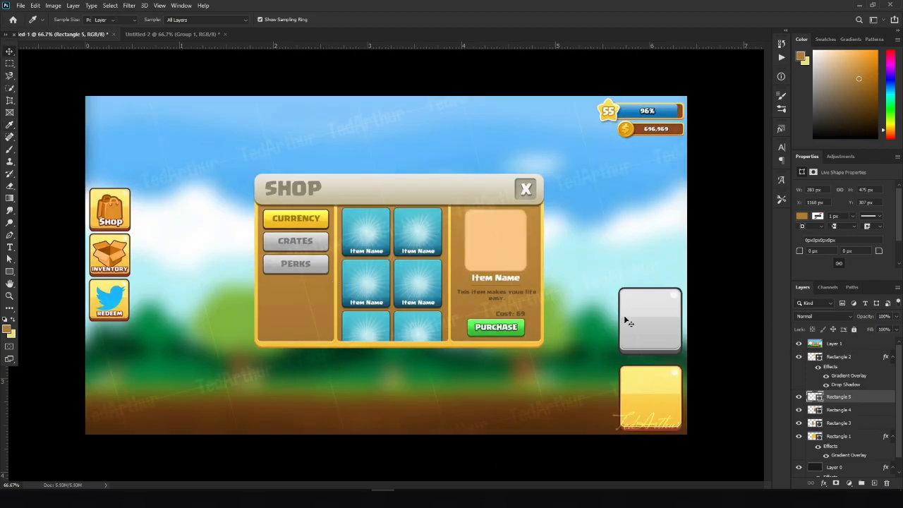
pyautogui.click(841, 424)
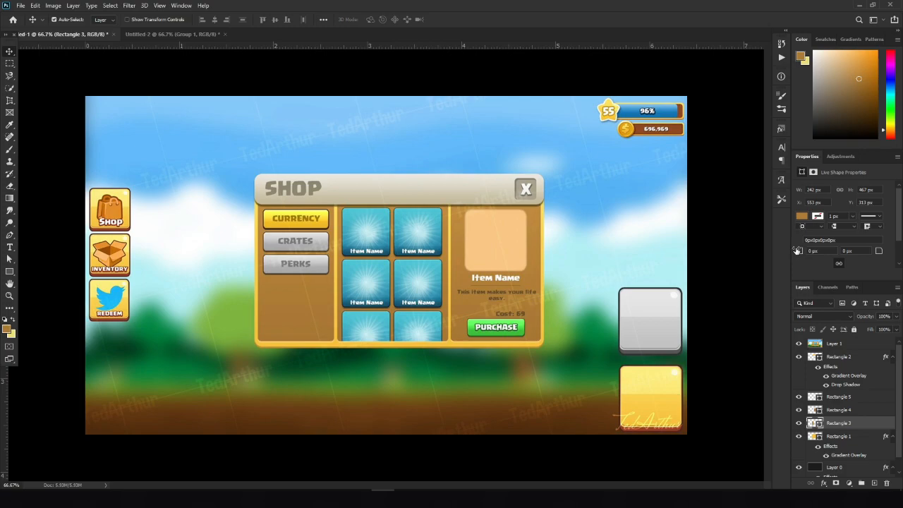
pyautogui.moveTo(829, 343); pyautogui.dragTo(833, 432)
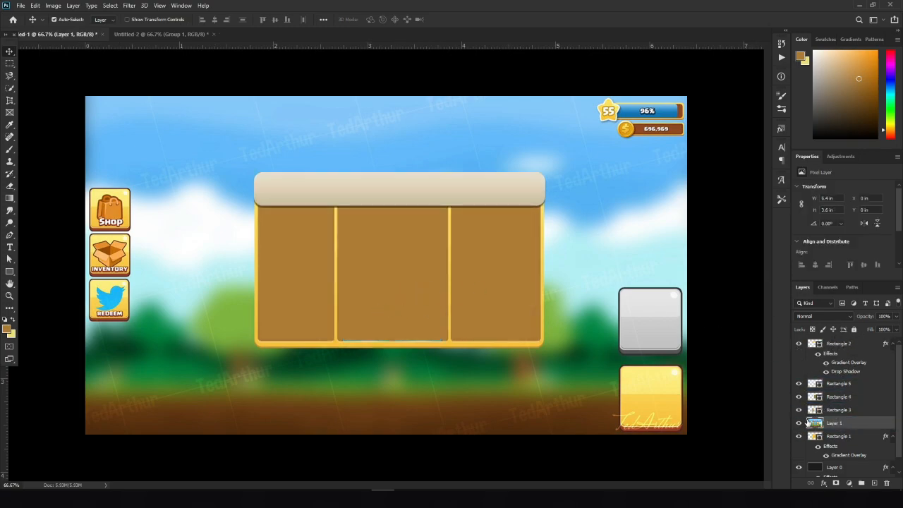
# - Round the corners of the three column rectangles to a radius of 5 px
pyautogui.click(817, 410)
pyautogui.click(805, 251)
pyautogui.write('4')
pyautogui.press('Return')
pyautogui.moveTo(824, 250); pyautogui.dragTo(731, 255)
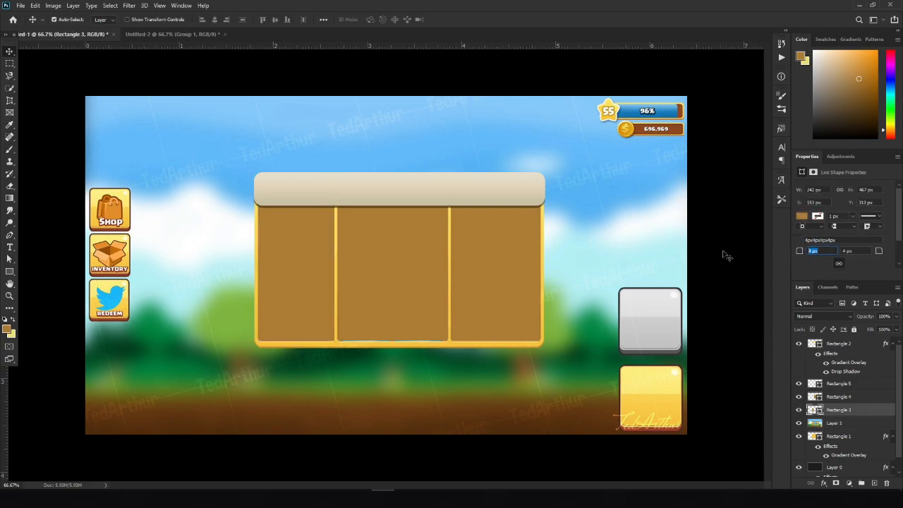
pyautogui.write('5')
pyautogui.press('Return')
pyautogui.click(839, 397)
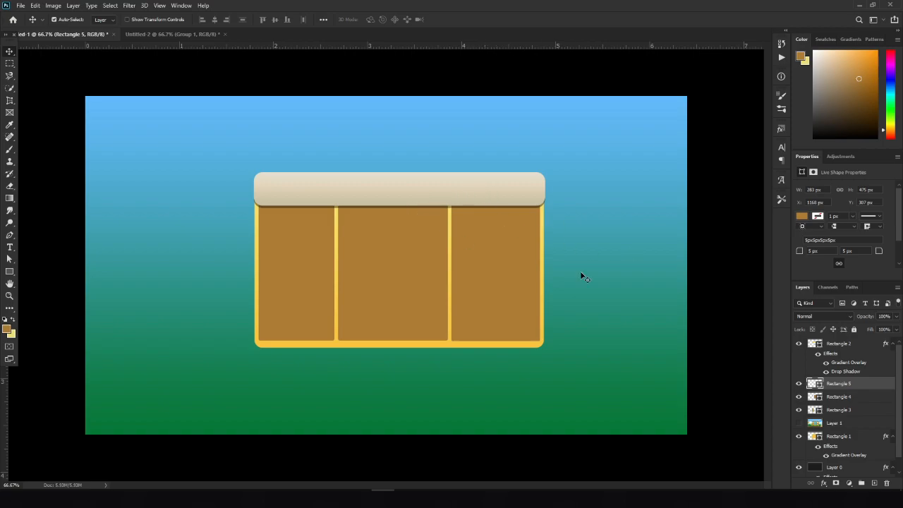
# - Show the reference image and move its layer back to the top of the layer stack
pyautogui.click(799, 424)
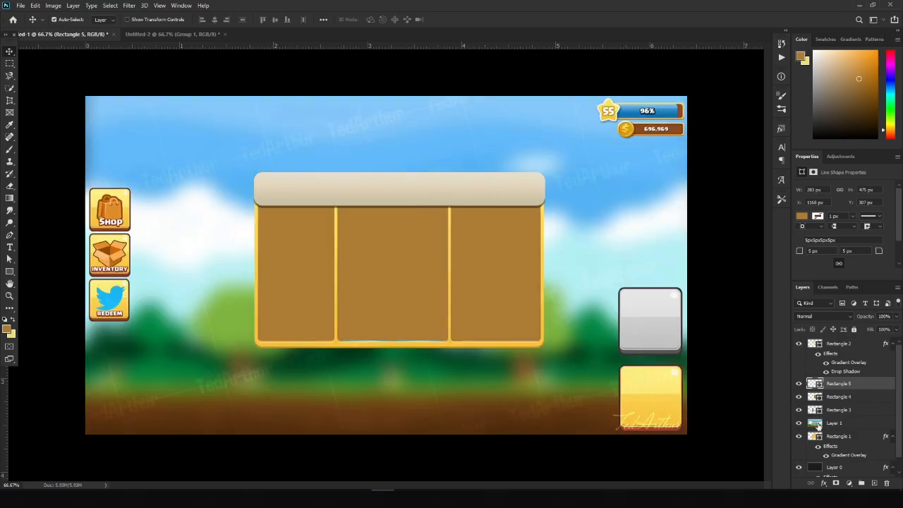
pyautogui.moveTo(840, 428); pyautogui.dragTo(844, 343)
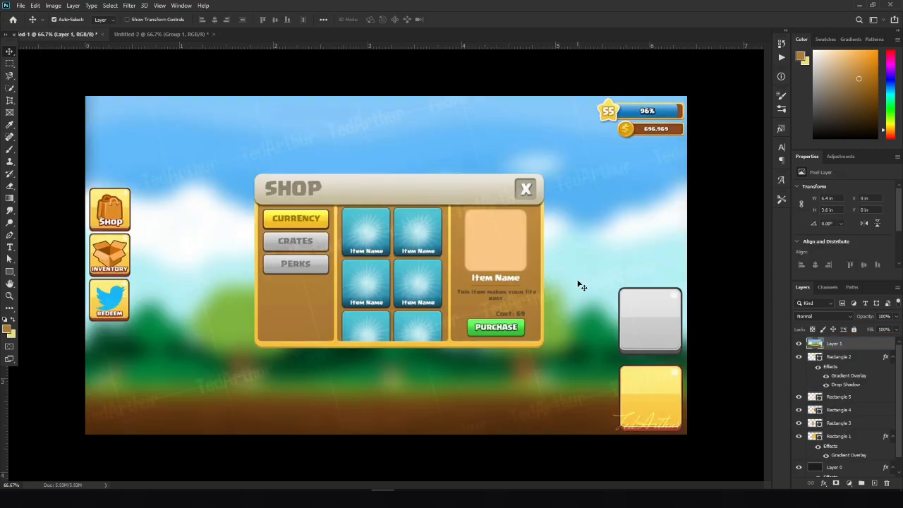
pyautogui.click(799, 343)
pyautogui.click(798, 344)
# - Sample the reference's left column browns, the upper one as background colour and the lower one as foreground colour
pyautogui.click(10, 125)
pyautogui.click(261, 212)
pyautogui.click(261, 212)
pyautogui.press('x')
pyautogui.click(266, 318)
pyautogui.click(267, 319)
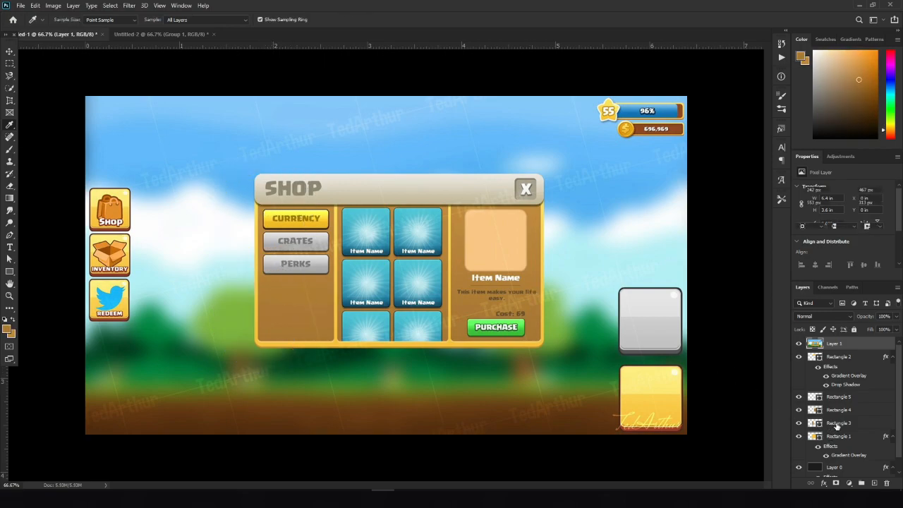
# - Hide the reference image and add a Gradient Overlay to the left column rectangle
pyautogui.click(838, 423)
pyautogui.click(799, 344)
pyautogui.rightClick(851, 423)
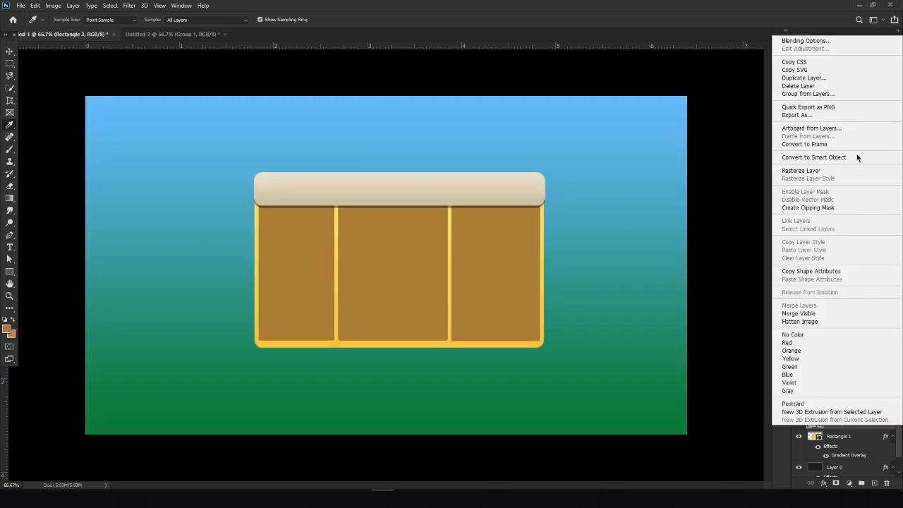
pyautogui.click(806, 41)
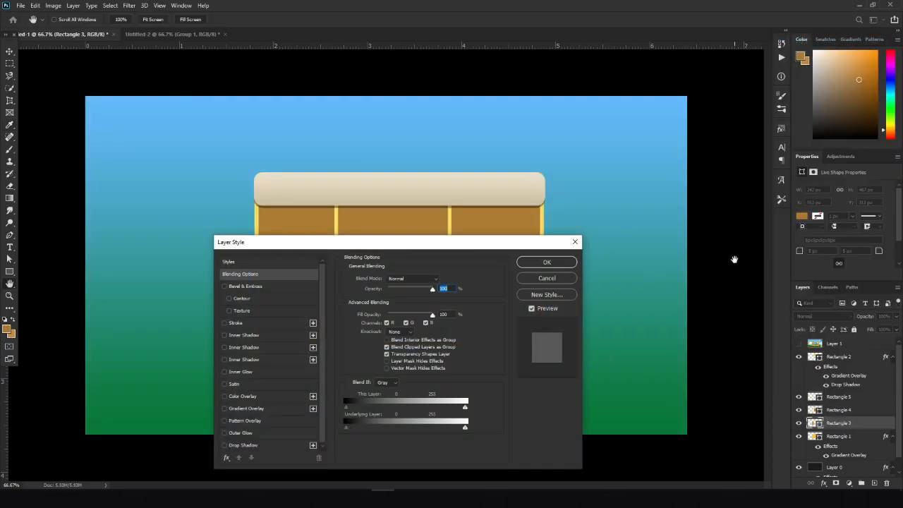
pyautogui.moveTo(251, 245); pyautogui.dragTo(620, 219)
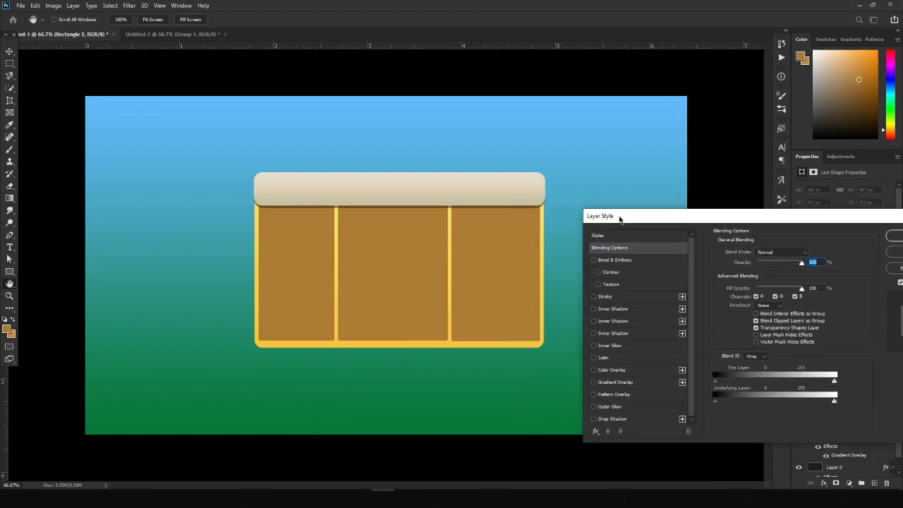
pyautogui.click(593, 381)
pyautogui.click(616, 382)
# - Set the left column's gradient stops to the sampled browns, c3893e at 0% and aa7831 at 100%, and apply the layer style
pyautogui.click(772, 274)
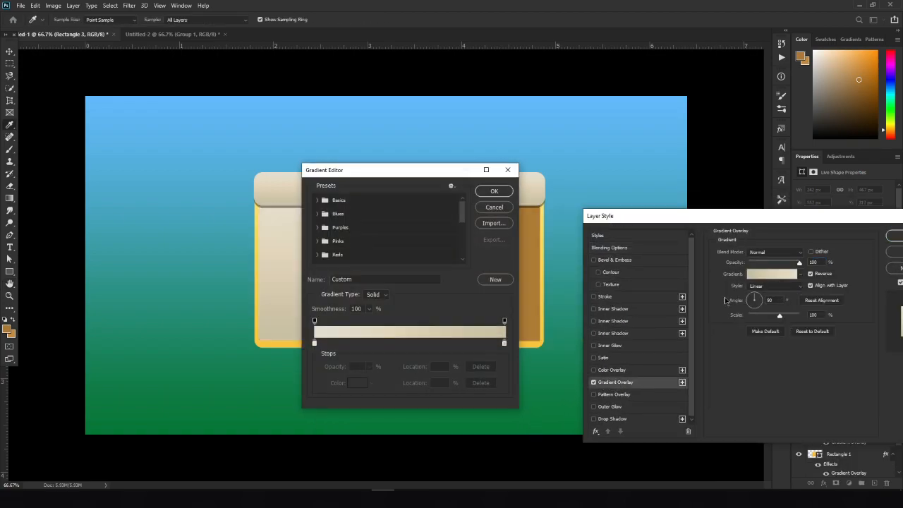
pyautogui.doubleClick(315, 343)
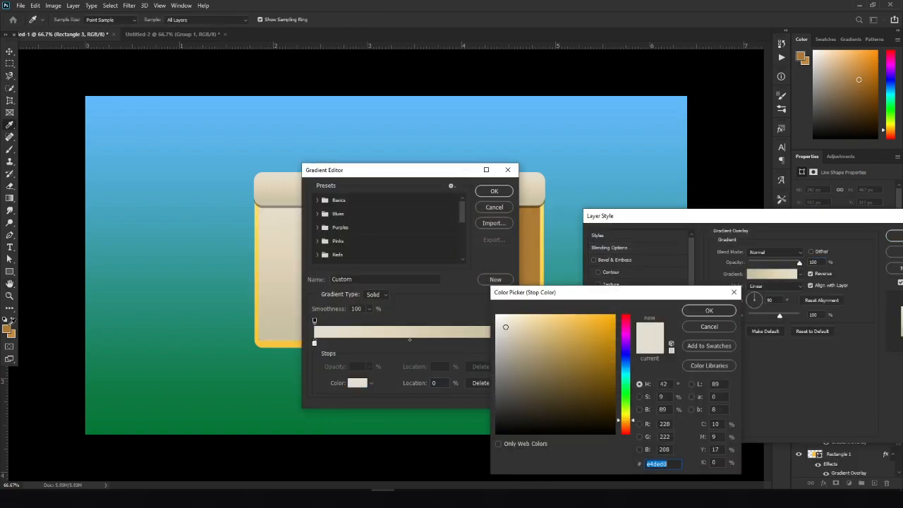
pyautogui.click(11, 332)
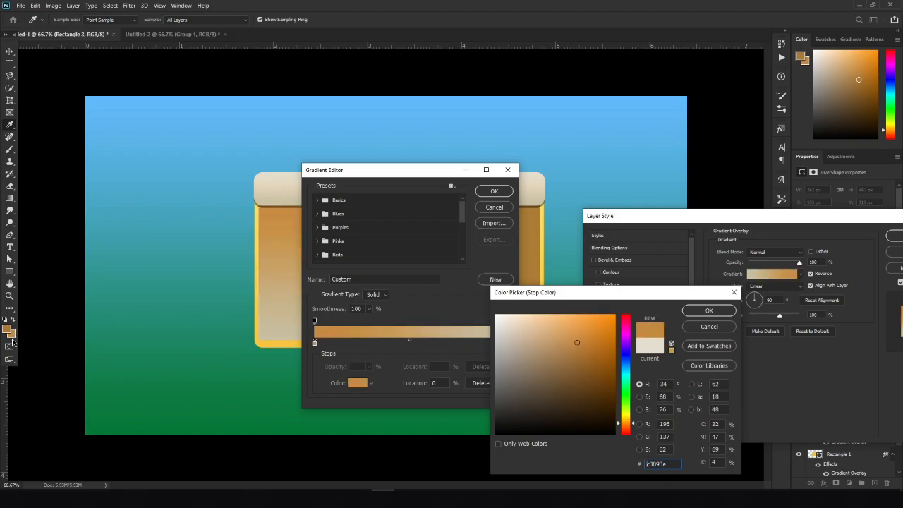
pyautogui.click(709, 311)
pyautogui.doubleClick(504, 343)
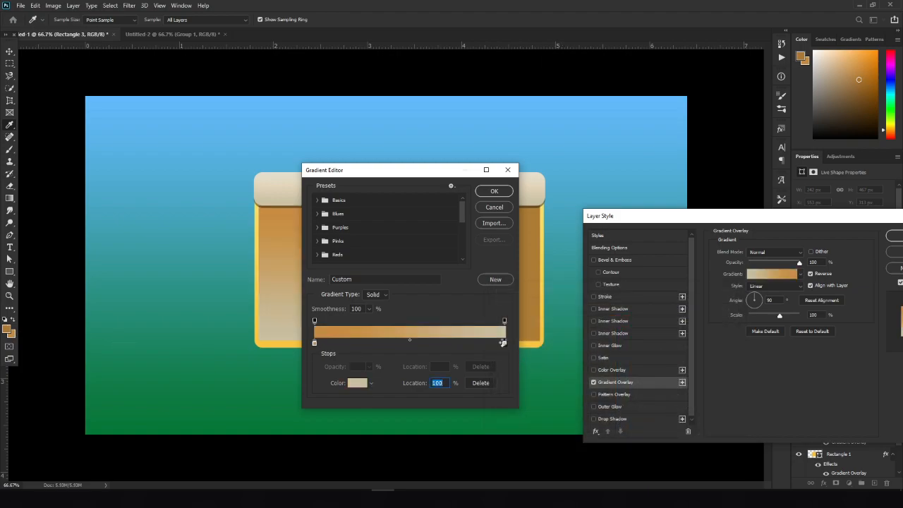
pyautogui.click(9, 326)
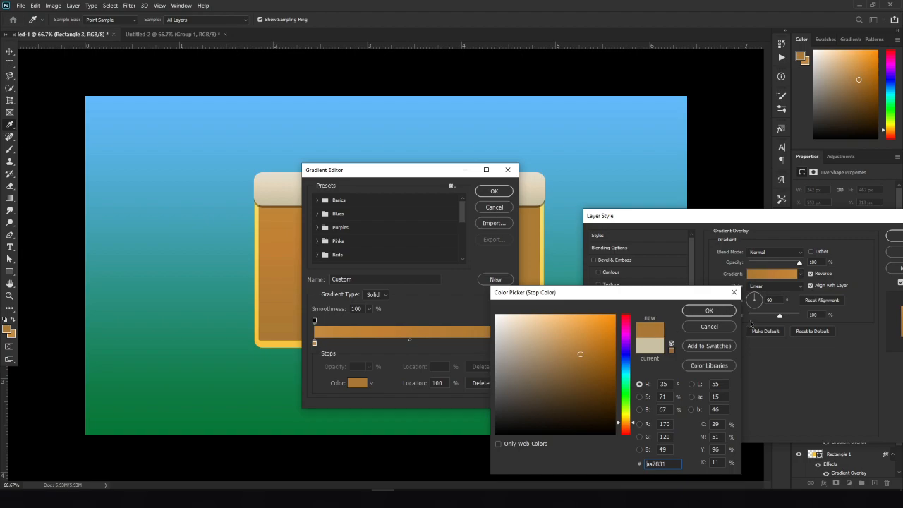
pyautogui.click(710, 310)
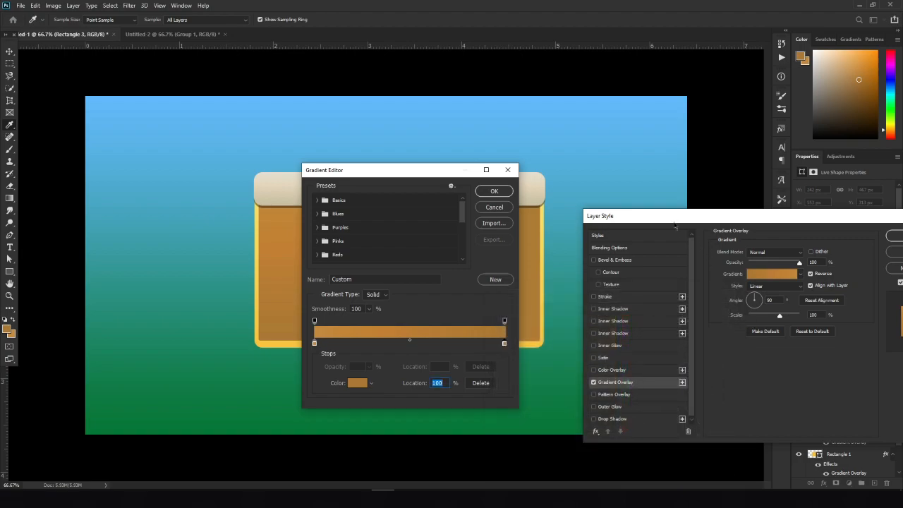
pyautogui.click(494, 191)
pyautogui.click(565, 240)
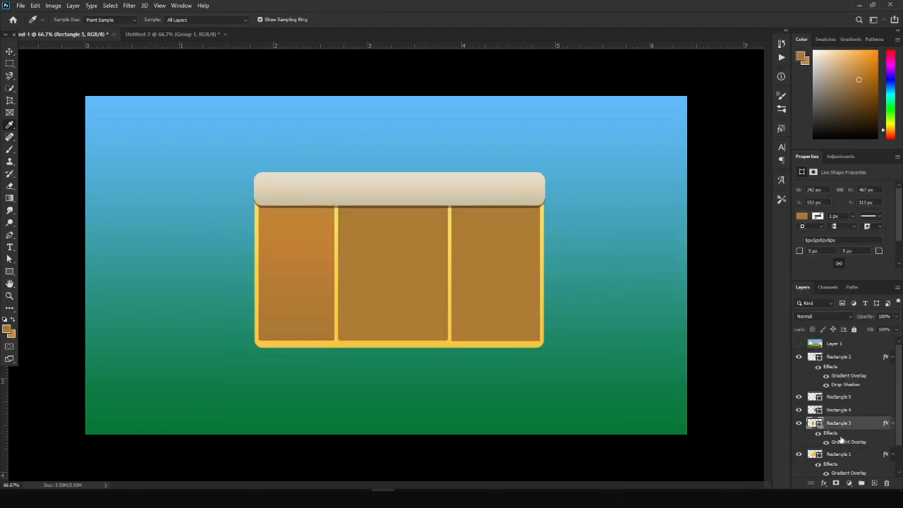
# - Copy the left column's gradient layer style and paste it onto the middle and right column rectangles
pyautogui.rightClick(843, 427)
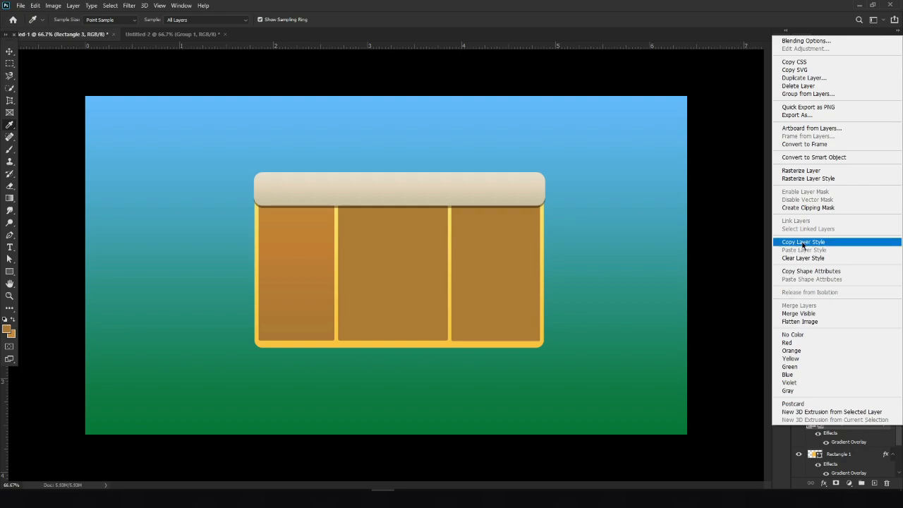
pyautogui.click(803, 242)
pyautogui.click(851, 412)
pyautogui.keyDown('shift'); pyautogui.click(850, 398); pyautogui.keyUp('shift')
pyautogui.rightClick(850, 400)
pyautogui.click(817, 220)
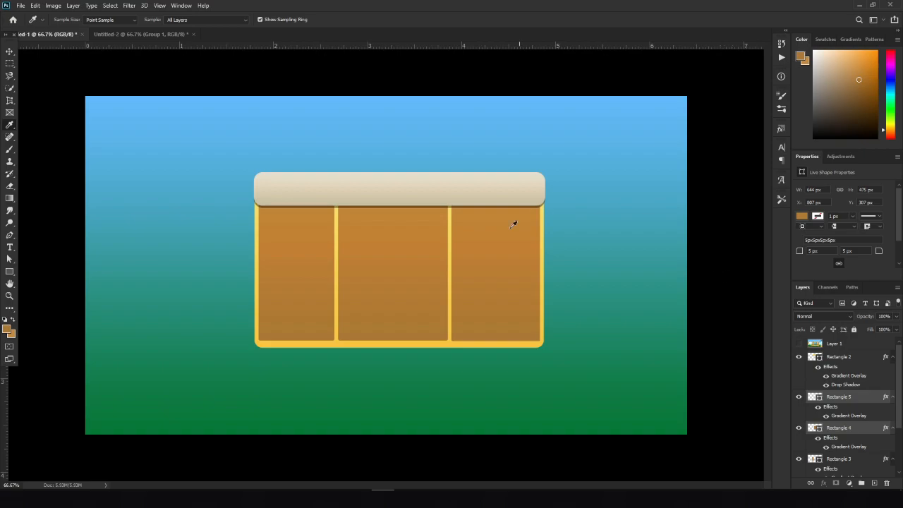
# - Compare with the reference image, then enable a black Inner Shadow in the left column rectangle's layer style
pyautogui.click(799, 343)
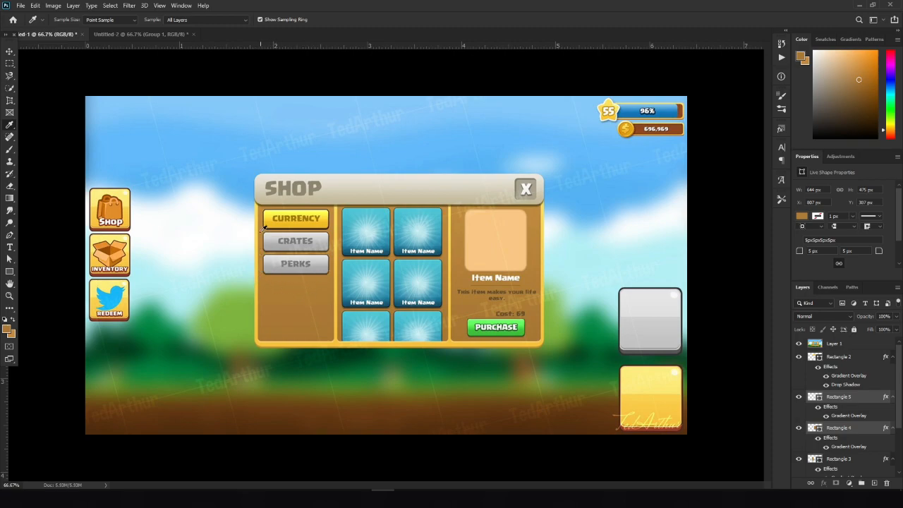
pyautogui.click(799, 343)
pyautogui.press('v')
pyautogui.click(317, 287)
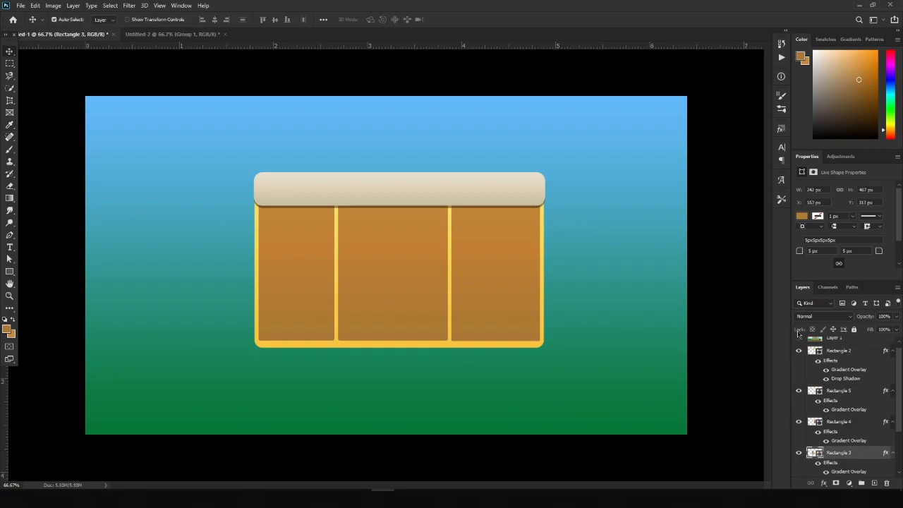
pyautogui.rightClick(847, 455)
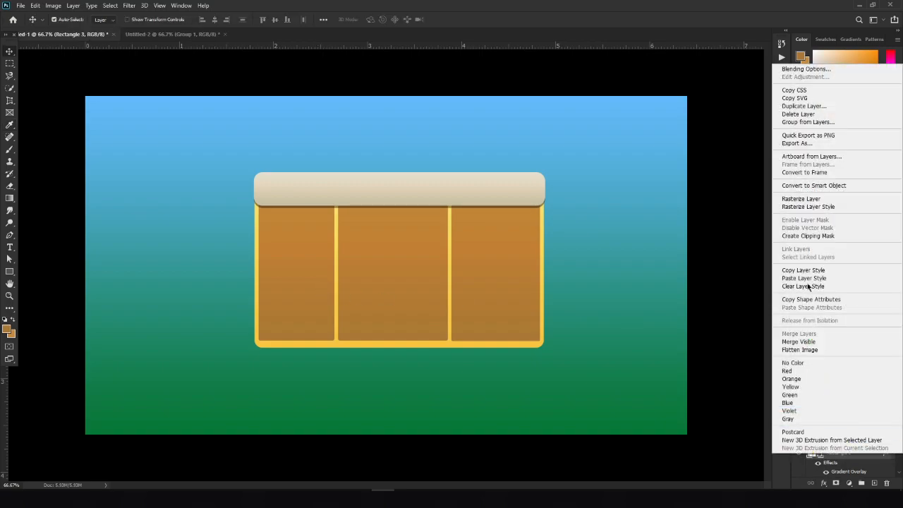
pyautogui.click(805, 69)
pyautogui.moveTo(386, 220); pyautogui.dragTo(712, 199)
pyautogui.click(568, 287)
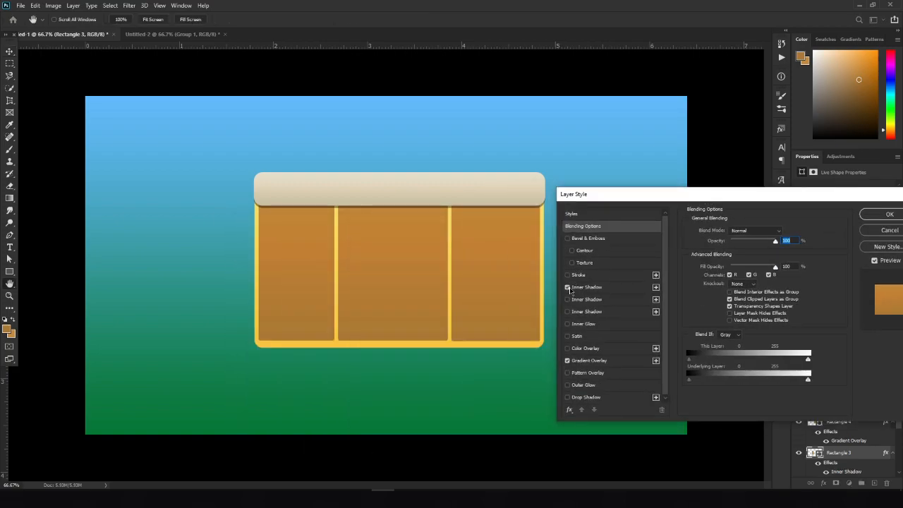
pyautogui.click(567, 299)
pyautogui.click(590, 302)
pyautogui.click(567, 311)
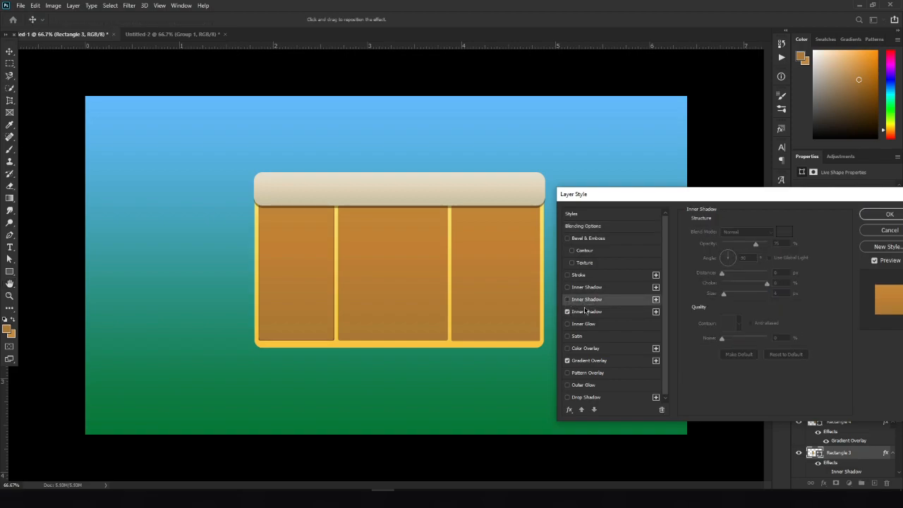
pyautogui.click(586, 312)
# - Set the inner shadow's size to 7 px and apply the layer style
pyautogui.moveTo(723, 294); pyautogui.dragTo(726, 299)
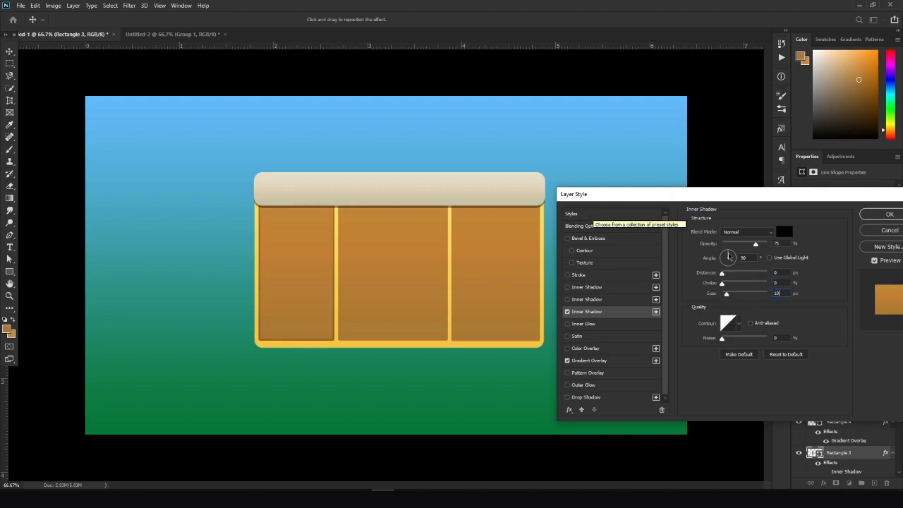
pyautogui.moveTo(781, 293); pyautogui.dragTo(721, 297)
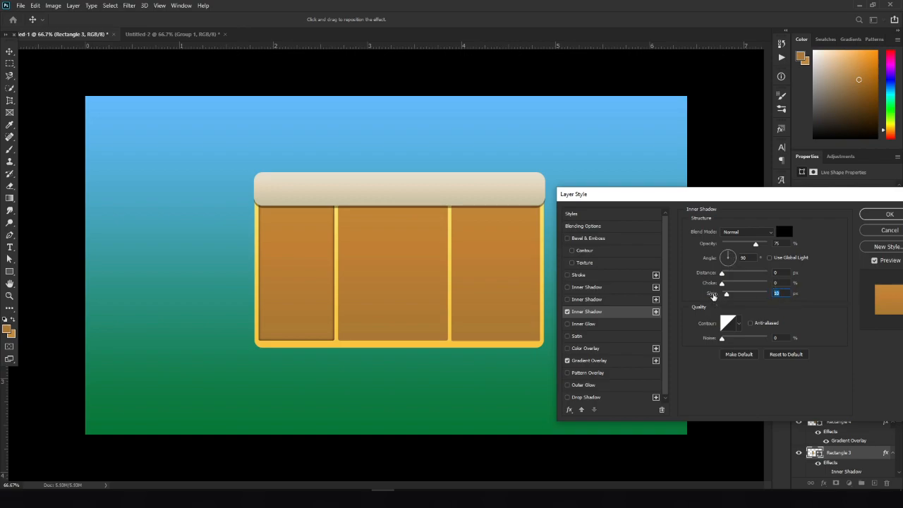
pyautogui.write('7')
pyautogui.moveTo(784, 293); pyautogui.dragTo(765, 292)
pyautogui.click(878, 214)
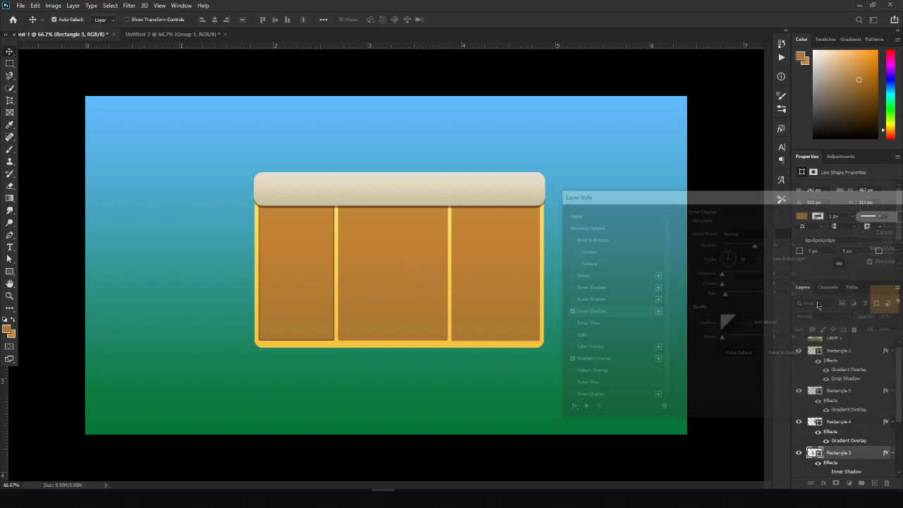
# - Copy the left column's layer style with the inner shadow and paste it onto the middle and right column rectangles
pyautogui.rightClick(838, 455)
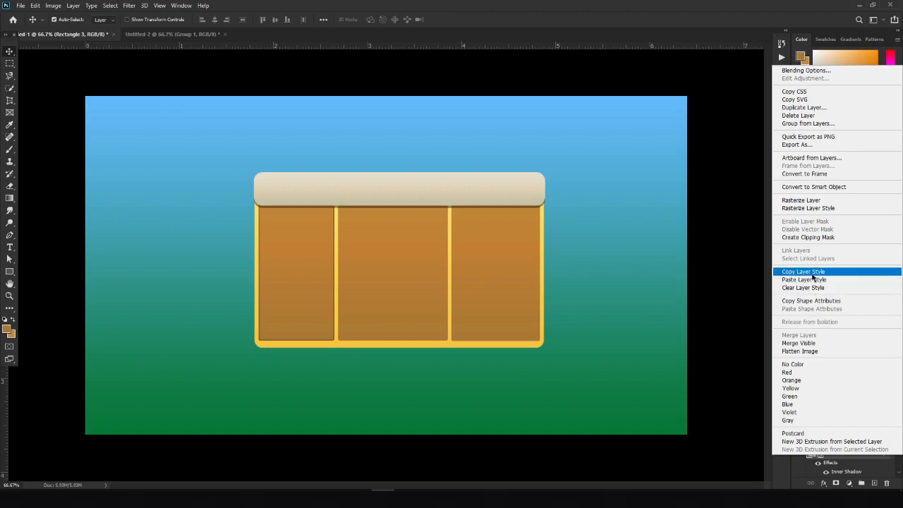
pyautogui.click(813, 274)
pyautogui.click(844, 425)
pyautogui.keyDown('shift'); pyautogui.click(854, 394); pyautogui.keyUp('shift')
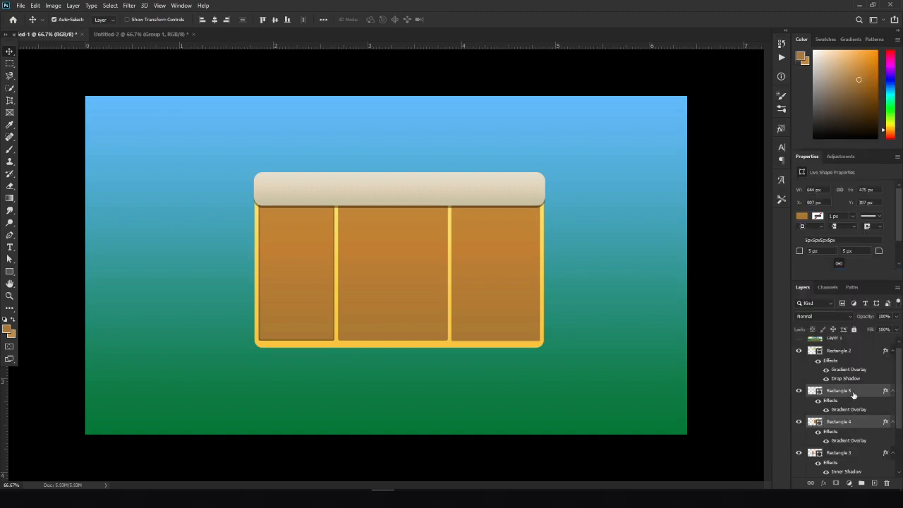
pyautogui.rightClick(854, 396)
pyautogui.click(811, 218)
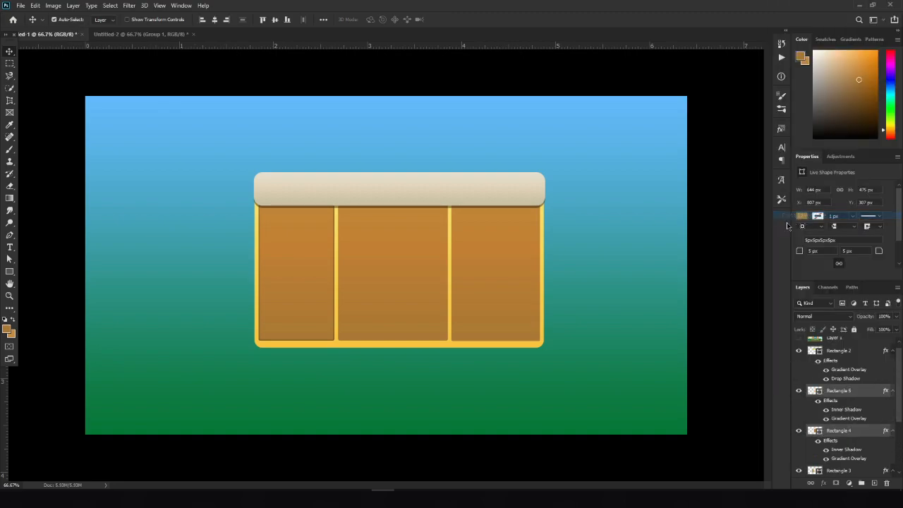
# - Show the reference image, set the foreground colour to white (ffffff), and draw a rectangle about 203 × 60 px over the Currency button
pyautogui.click(799, 343)
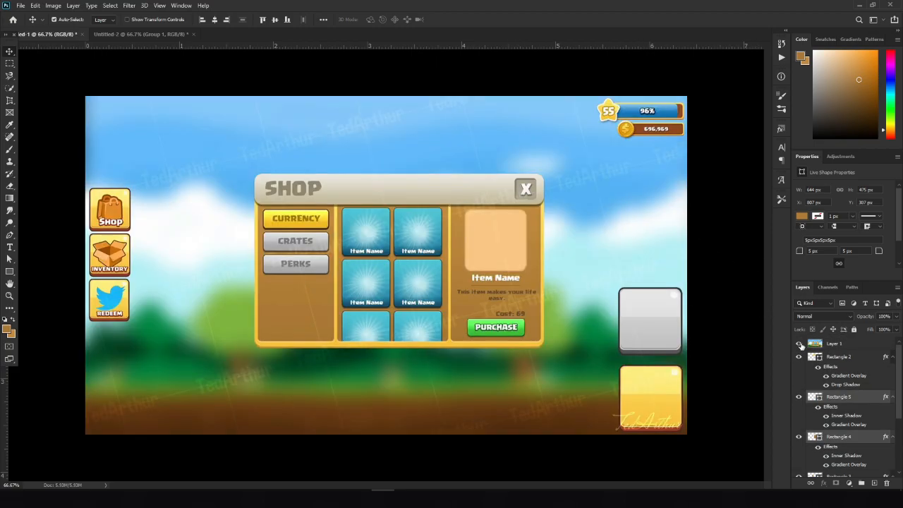
pyautogui.click(9, 271)
pyautogui.click(8, 329)
pyautogui.click(497, 315)
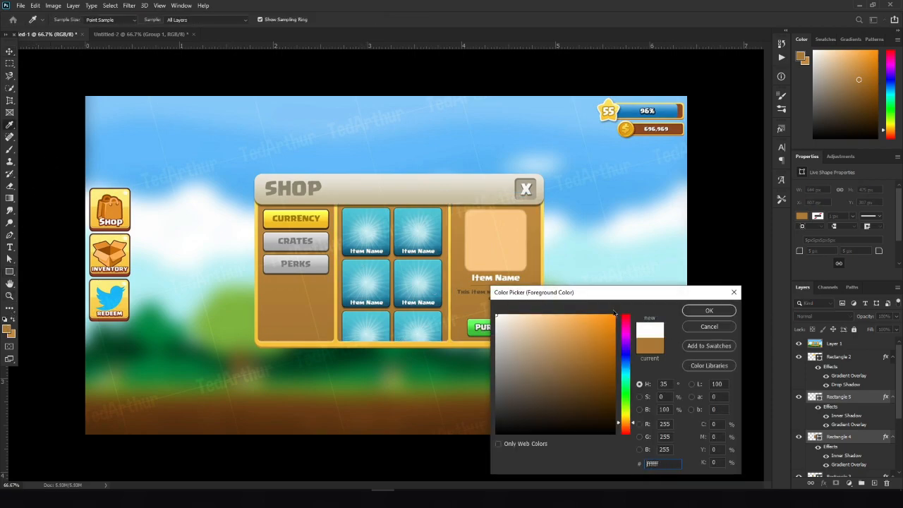
pyautogui.click(710, 310)
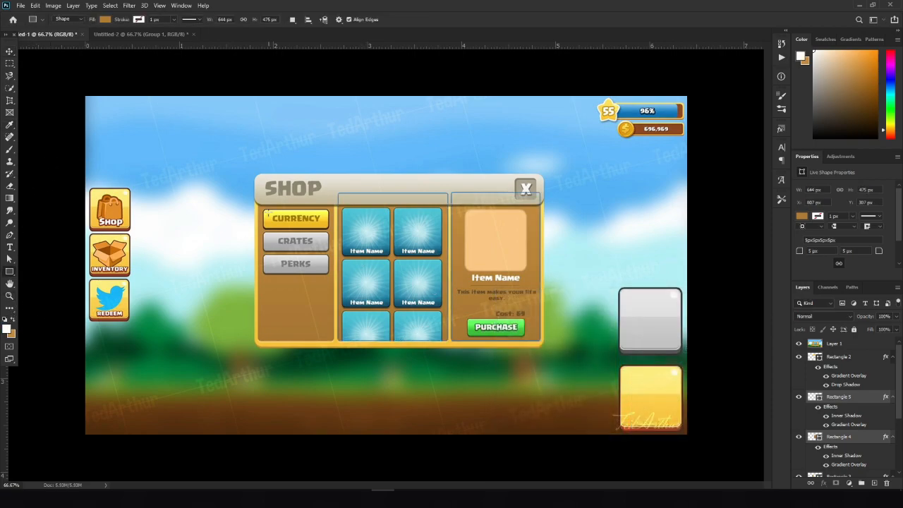
pyautogui.moveTo(263, 207); pyautogui.dragTo(327, 224)
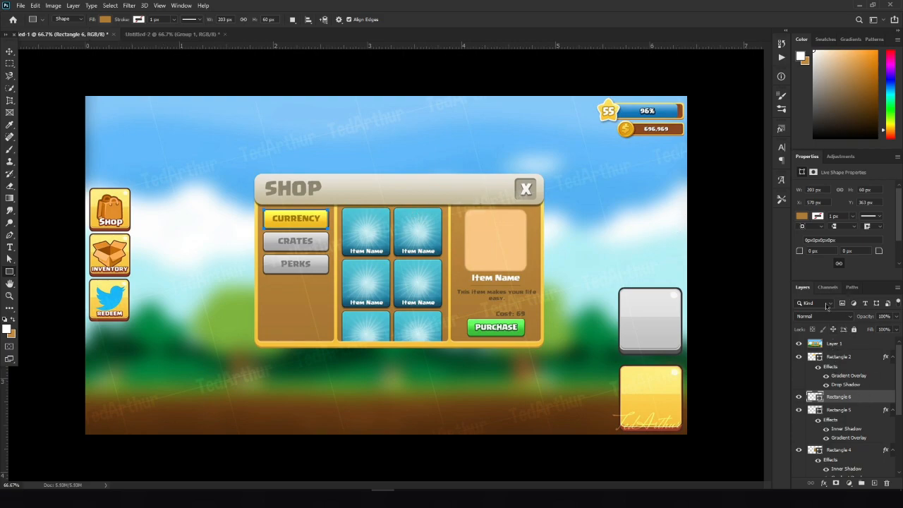
# - Fill the Currency button's rectangle with white (ffffff) and set its corner radius to 5 px, with the reference image hidden
pyautogui.click(828, 251)
pyautogui.write('3')
pyautogui.press('Return')
pyautogui.click(798, 344)
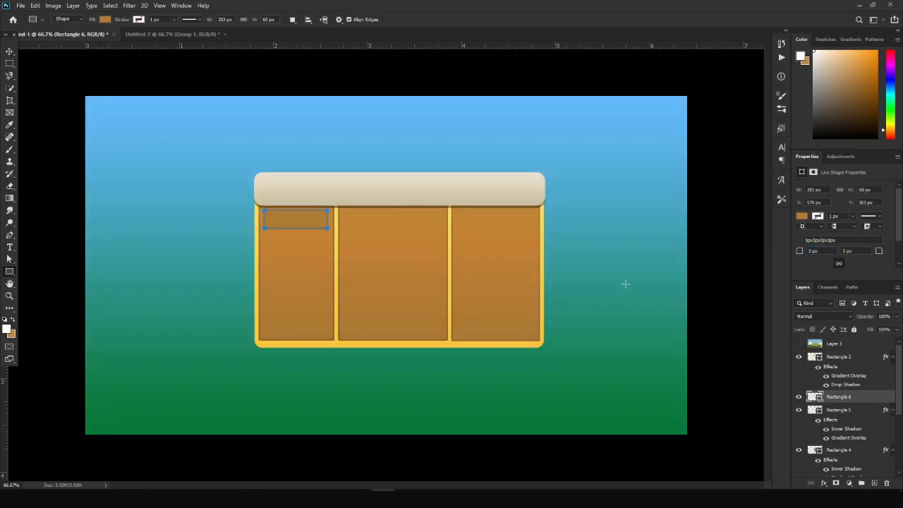
pyautogui.doubleClick(811, 397)
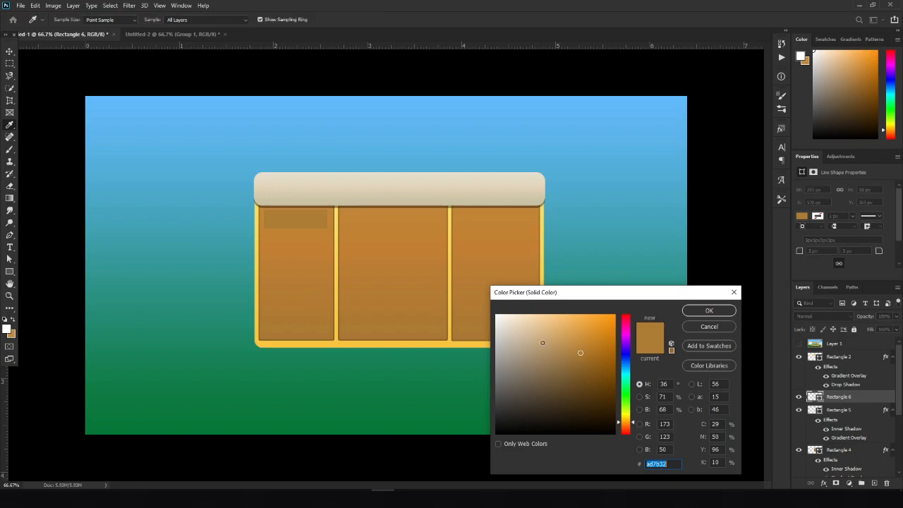
pyautogui.write('ffffff')
pyautogui.click(709, 311)
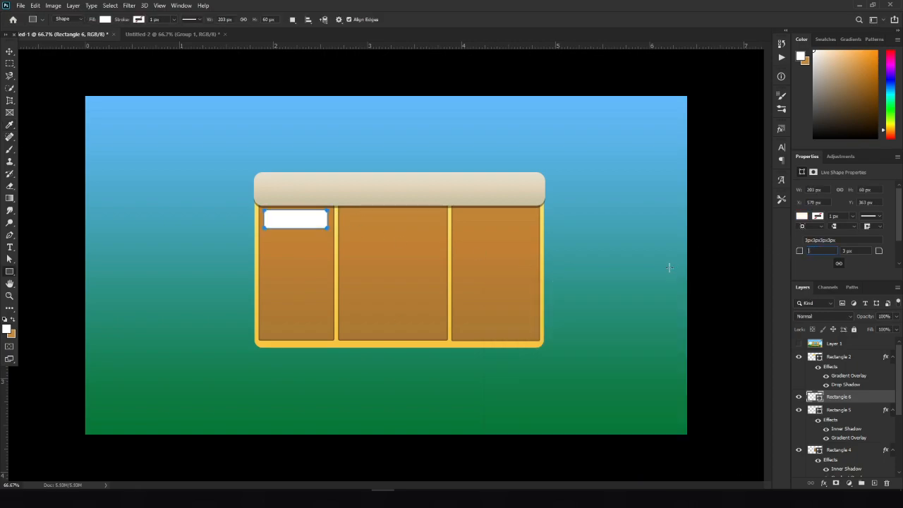
pyautogui.press('Return')
# - Duplicate the white button rectangle twice down the left column, leaving even gaps to form three stacked buttons
pyautogui.press('v')
pyautogui.moveTo(292, 224); pyautogui.dragTo(290, 247)
pyautogui.keyDown('alt'); pyautogui.moveTo(291, 247); pyautogui.dragTo(291, 266); pyautogui.keyUp('alt')
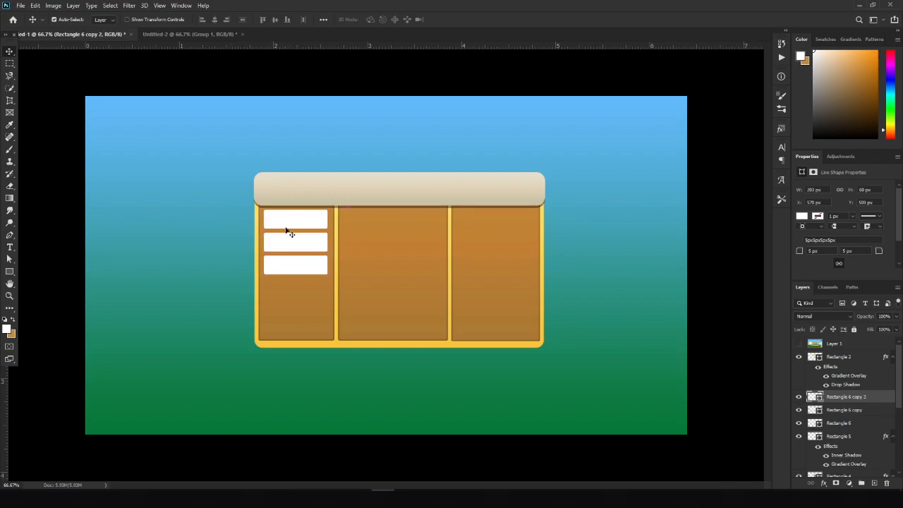
# - Show the reference image, sample the dark brown outline of the Currency button as foreground colour, and hide the reference
pyautogui.click(798, 344)
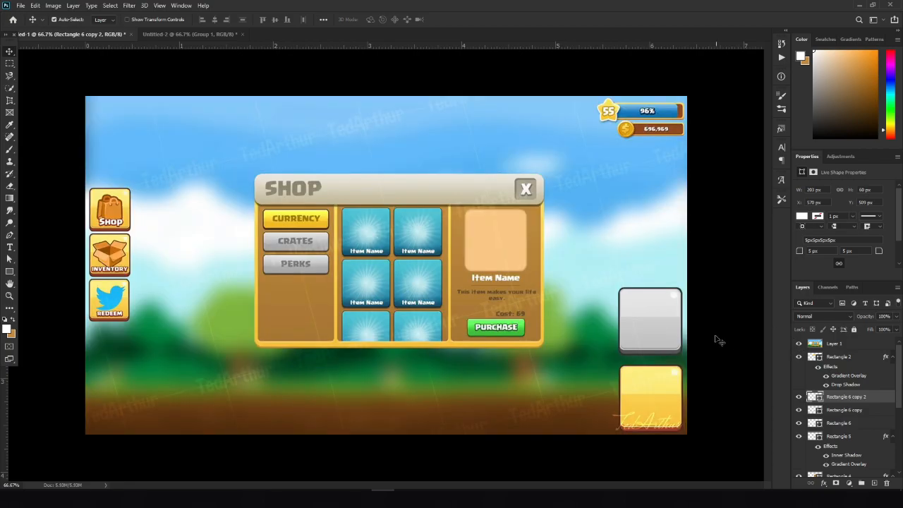
pyautogui.hotkey('ctrl', '+')
pyautogui.hotkey('ctrl', '+')
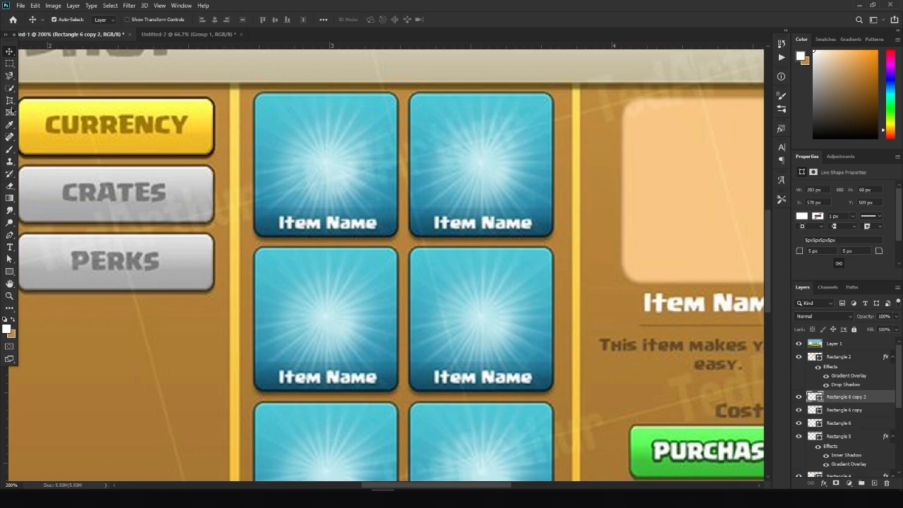
pyautogui.click(10, 125)
pyautogui.click(216, 141)
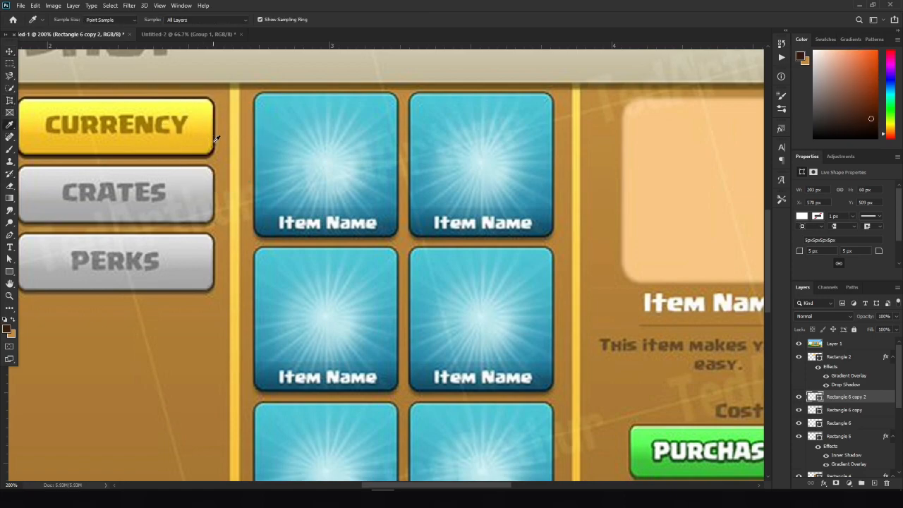
pyautogui.hotkey('ctrl', '0')
pyautogui.hotkey('ctrl', '1')
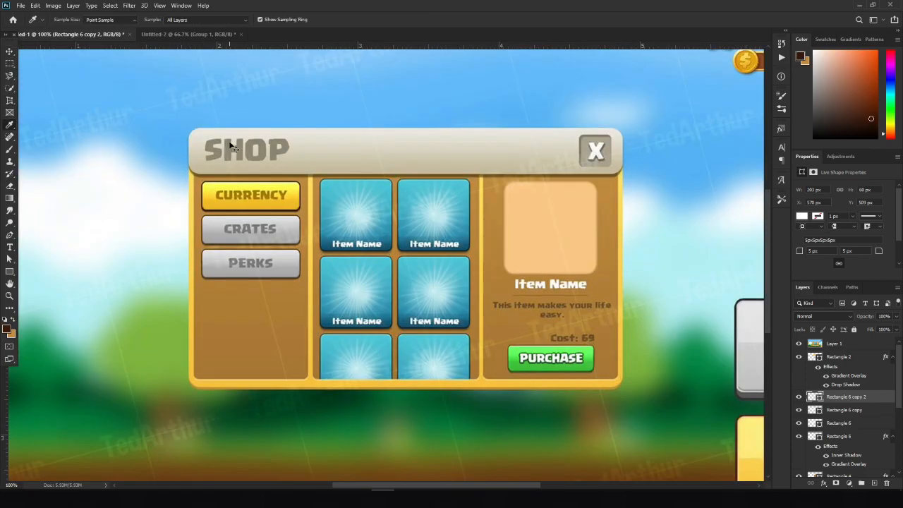
pyautogui.hotkey('ctrl', '0')
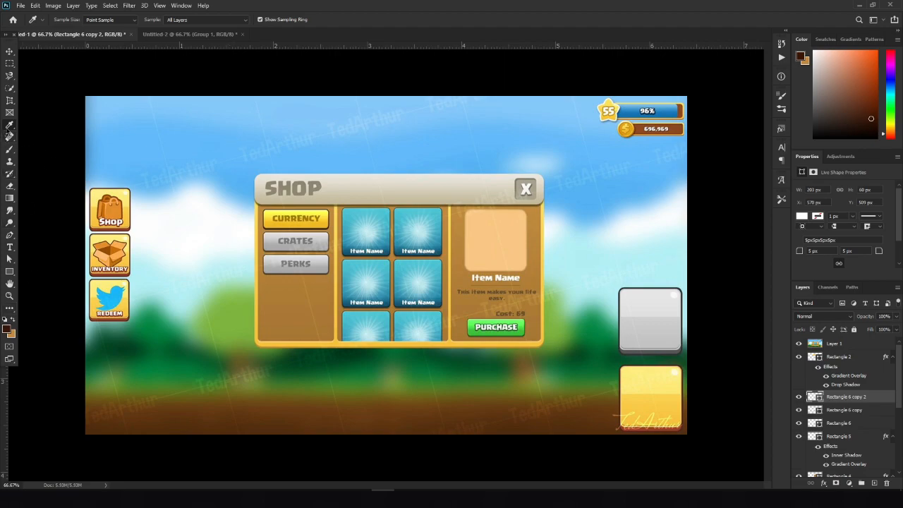
pyautogui.rightClick(9, 126)
pyautogui.click(6, 125)
pyautogui.click(799, 344)
pyautogui.press('v')
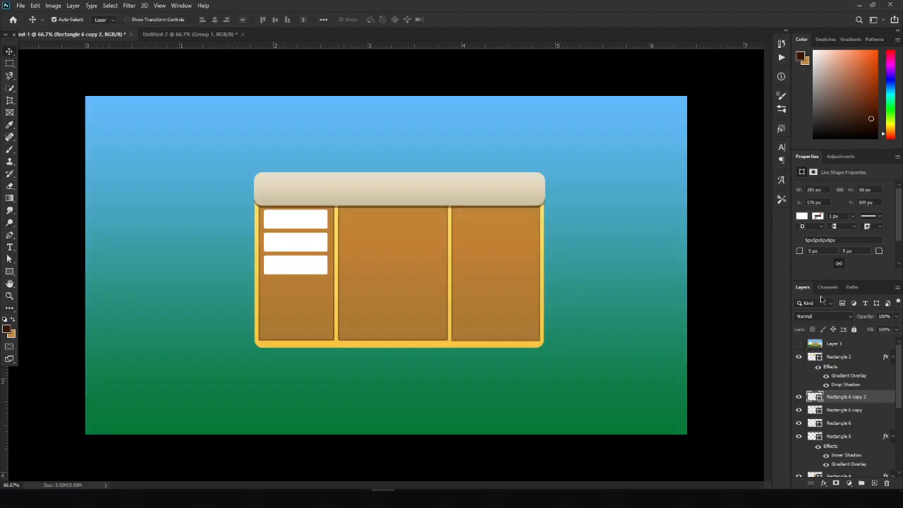
# - Enable a Stroke in the bottom button's layer style with a solid colour fill in the sampled dark brown (3a1706)
pyautogui.rightClick(840, 402)
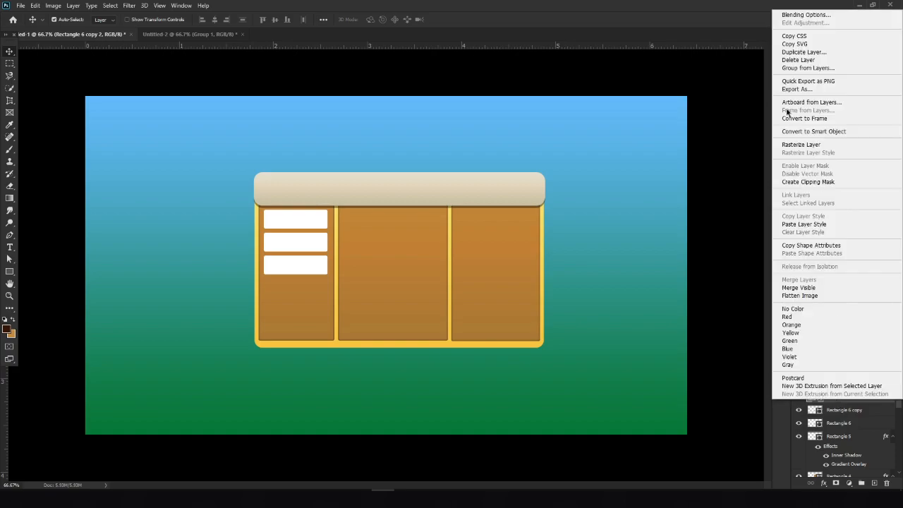
pyautogui.click(796, 17)
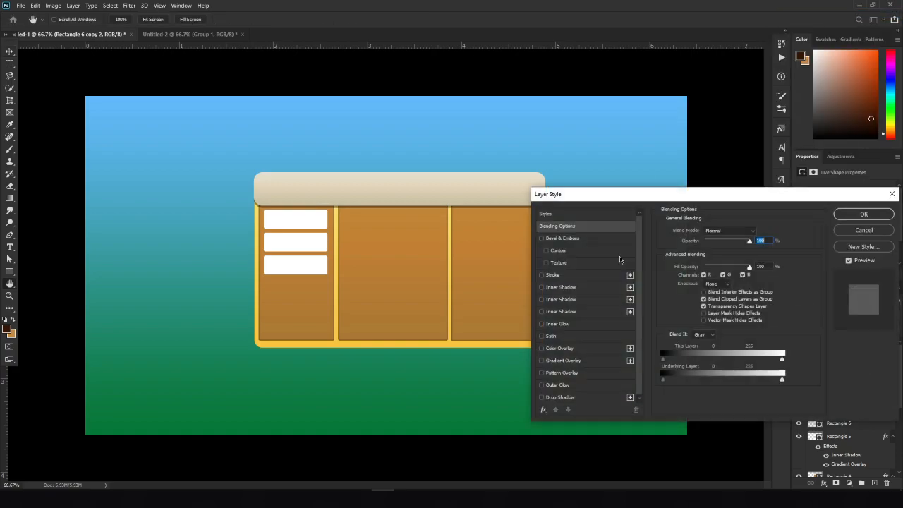
pyautogui.click(549, 275)
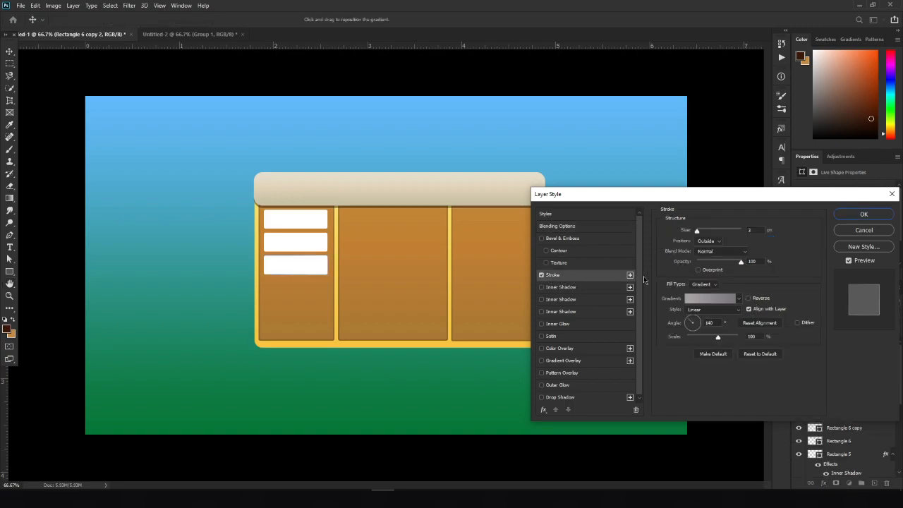
pyautogui.click(697, 285)
pyautogui.click(697, 286)
pyautogui.click(688, 303)
pyautogui.click(5, 330)
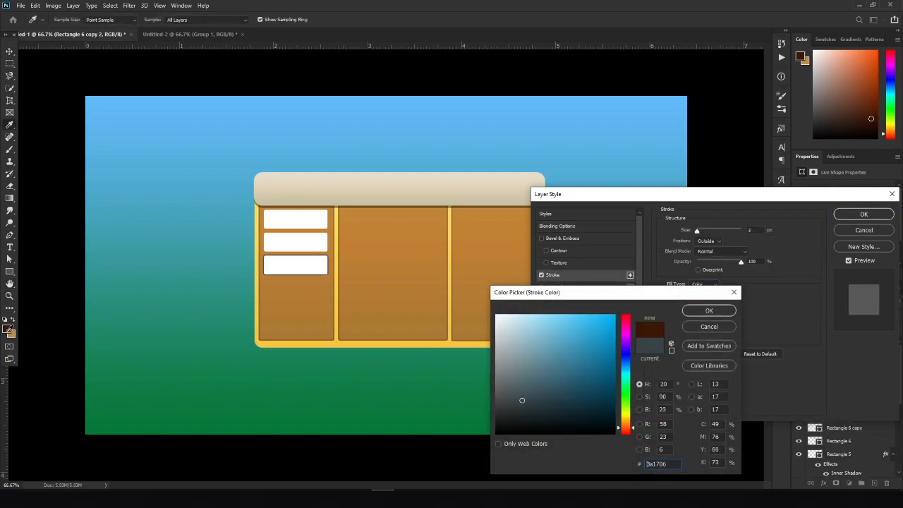
pyautogui.click(689, 309)
# - Try a stroke size of 2 px, adjust it by single pixels, apply the layer style, and compare with the reference image
pyautogui.moveTo(755, 230); pyautogui.dragTo(732, 230)
pyautogui.write('2')
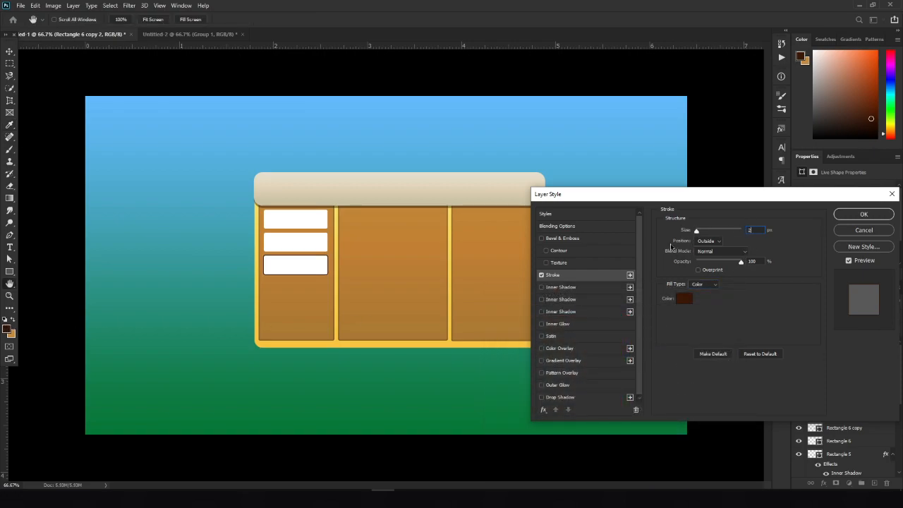
pyautogui.press('Down')
pyautogui.press('Up')
pyautogui.press('Up')
pyautogui.click(863, 213)
pyautogui.click(798, 343)
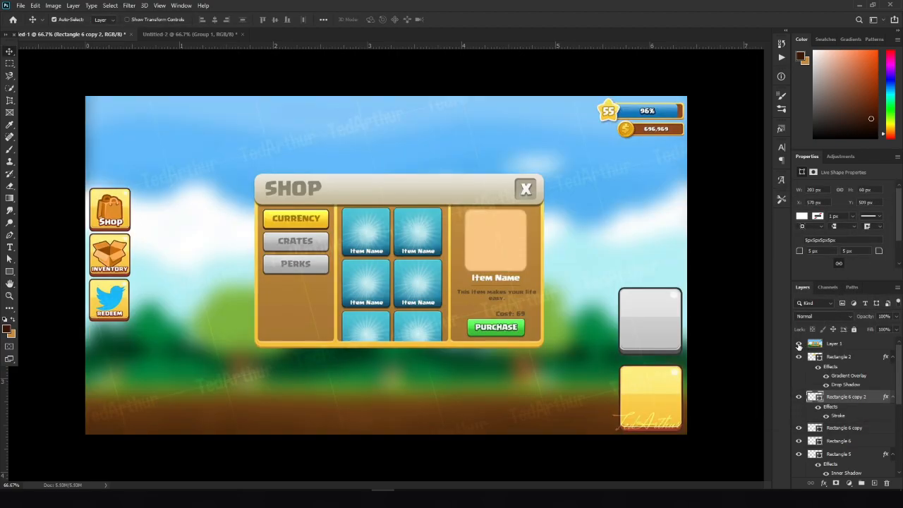
pyautogui.click(799, 343)
pyautogui.click(799, 344)
pyautogui.click(800, 344)
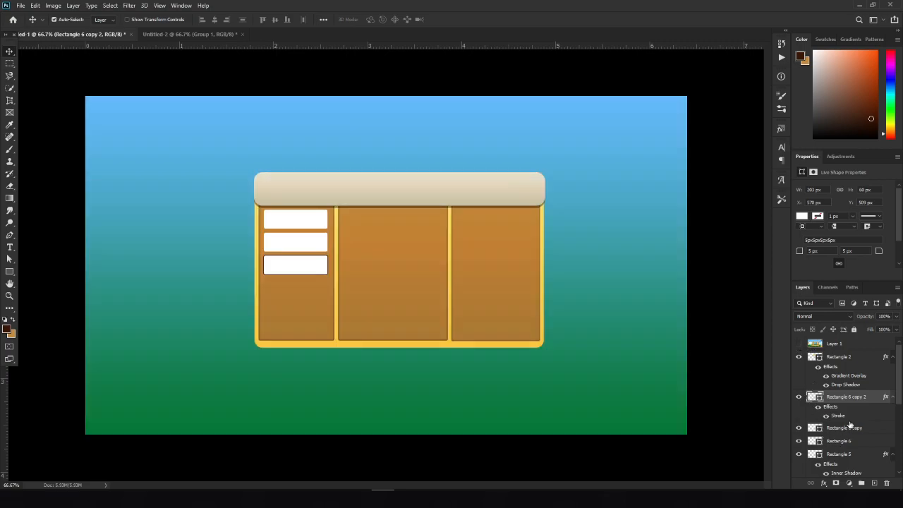
# - Copy the bottom button's layer style and paste it onto the top and middle button rectangles
pyautogui.rightClick(850, 400)
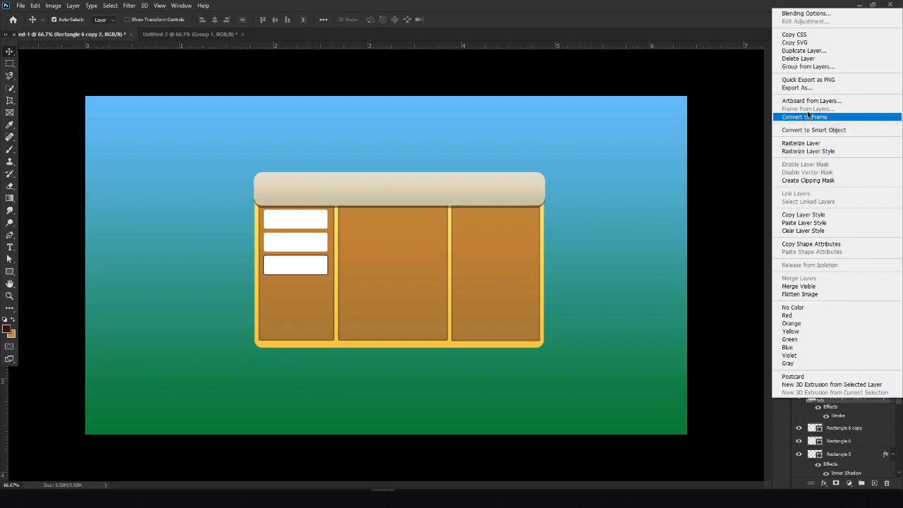
pyautogui.click(803, 214)
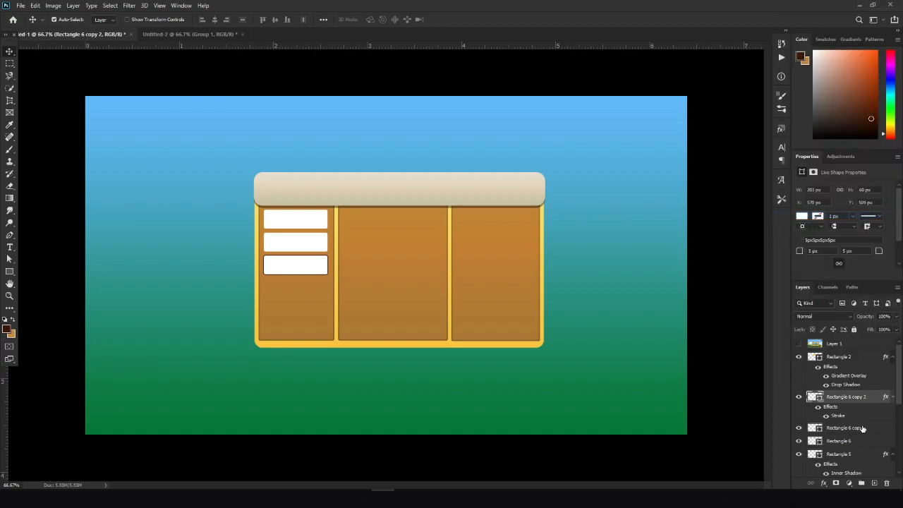
pyautogui.click(854, 432)
pyautogui.doubleClick(854, 442)
pyautogui.rightClick(854, 443)
pyautogui.click(872, 443)
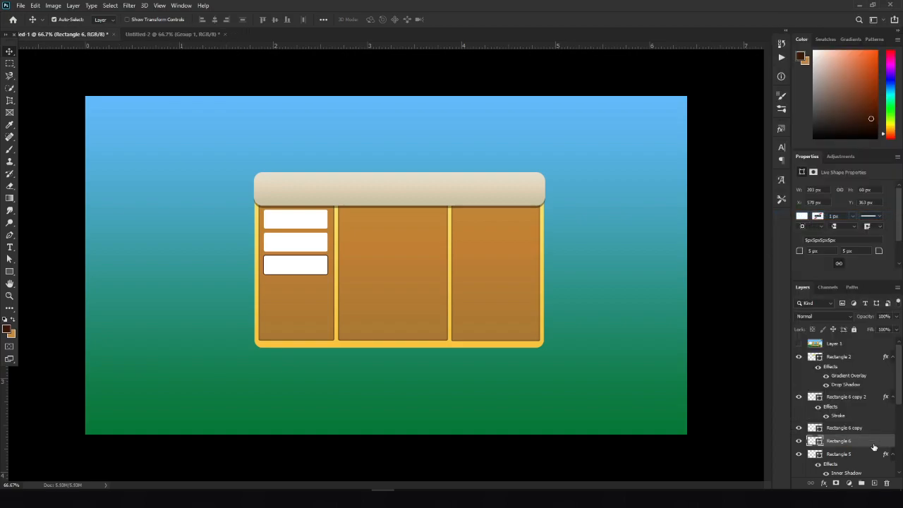
pyautogui.rightClick(862, 431)
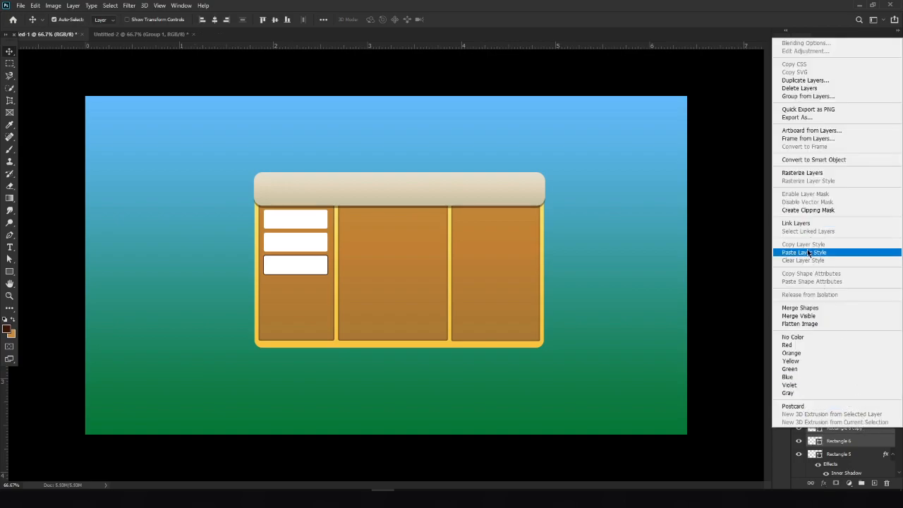
pyautogui.click(805, 253)
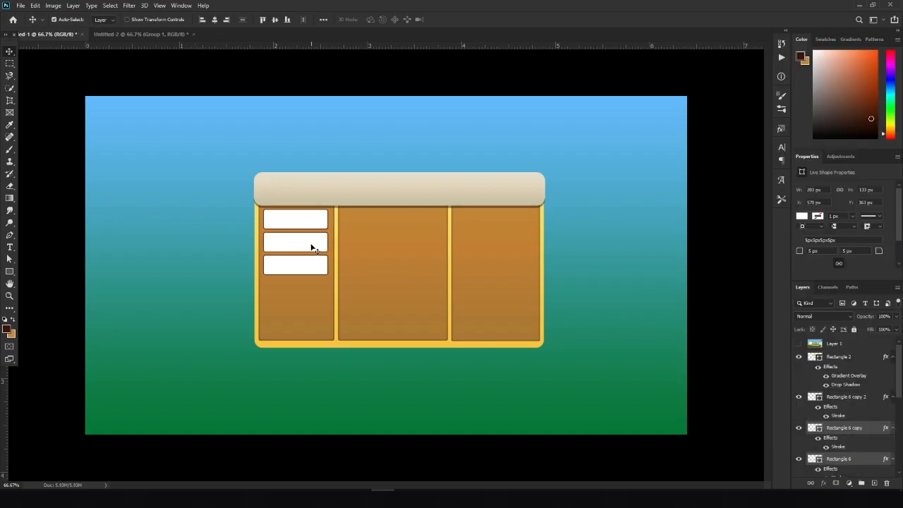
# - Sample the reference Currency button's light yellow as foreground and golden yellow as background colour, then hide the reference image
pyautogui.click(799, 344)
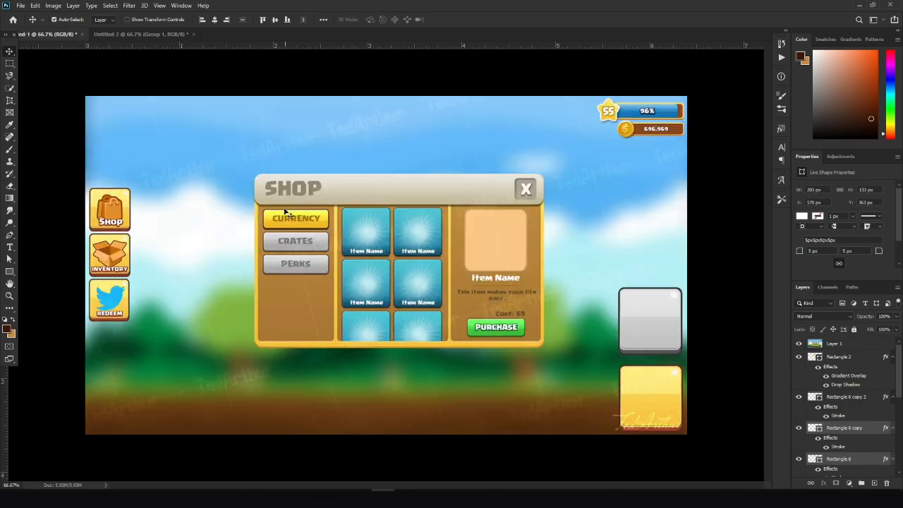
pyautogui.click(10, 124)
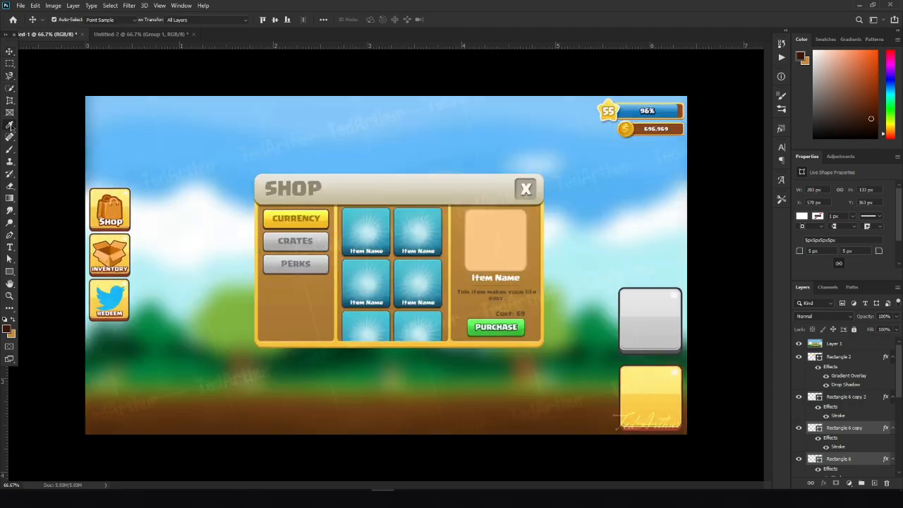
pyautogui.click(323, 223)
pyautogui.click(323, 223)
pyautogui.click(323, 215)
pyautogui.press('x')
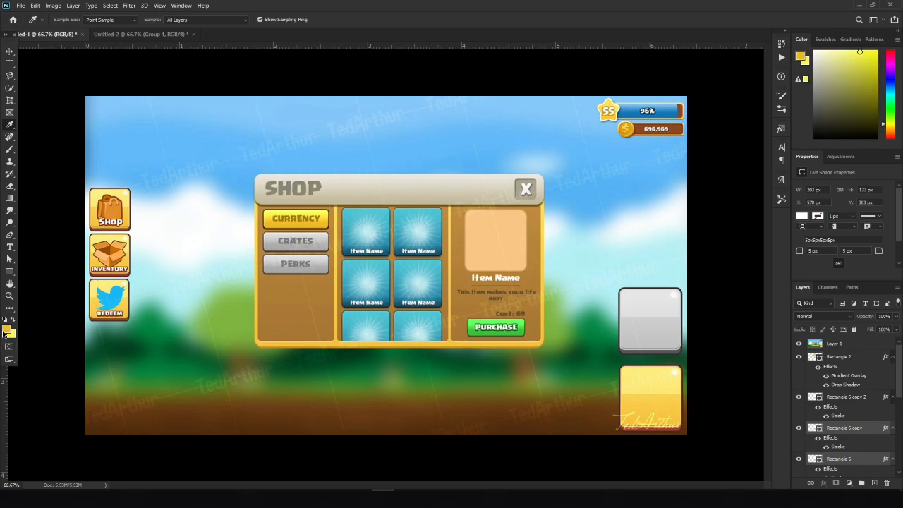
pyautogui.click(798, 343)
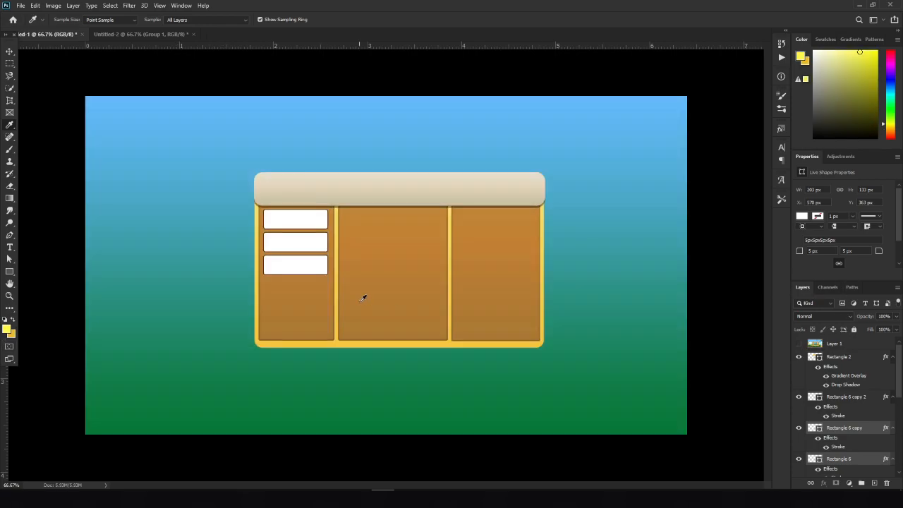
# - Enable a Gradient Overlay in the top button's layer style and set the gradient's first stop to the sampled light yellow
pyautogui.press('v')
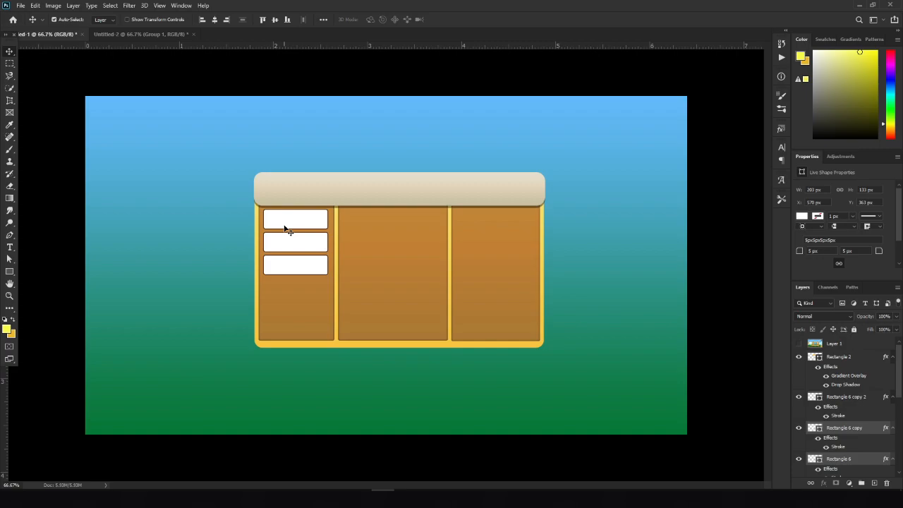
pyautogui.click(859, 469)
pyautogui.click(847, 422)
pyautogui.click(290, 217)
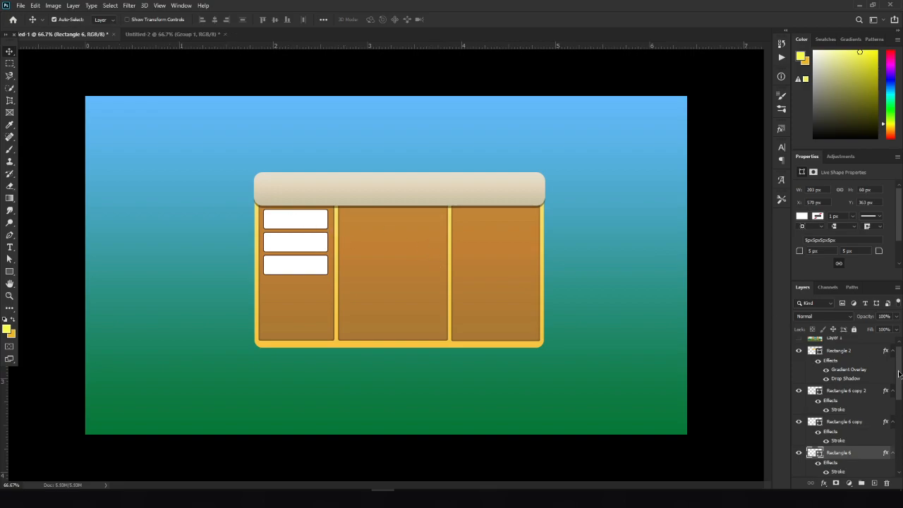
pyautogui.rightClick(860, 456)
pyautogui.press('Escape')
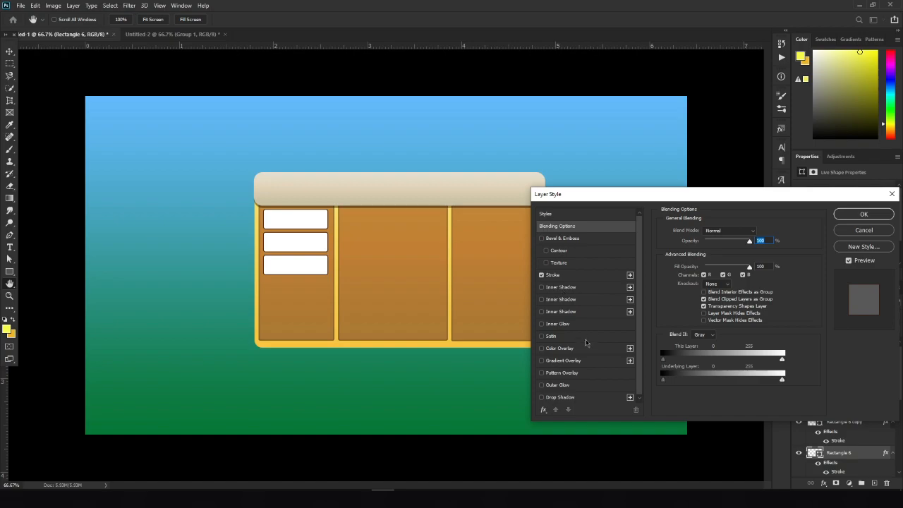
pyautogui.click(563, 361)
pyautogui.click(719, 252)
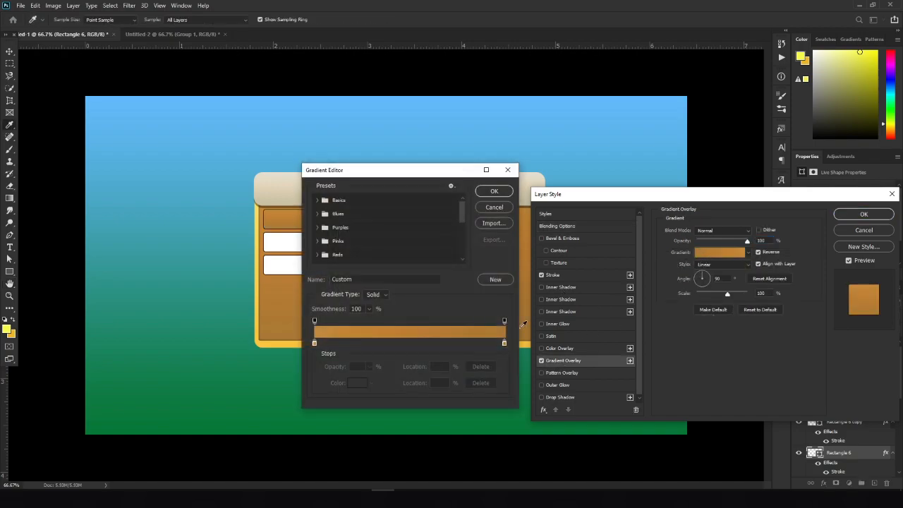
pyautogui.doubleClick(314, 344)
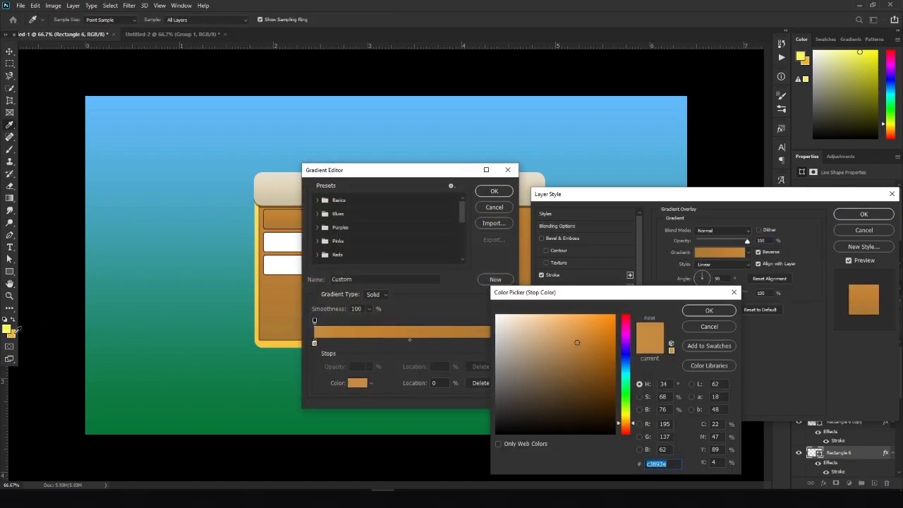
pyautogui.click(14, 333)
pyautogui.click(6, 330)
pyautogui.click(709, 311)
# - Set the gradient's end stop to golden yellow (eeb625), apply the layer style, and compare with the reference image
pyautogui.doubleClick(504, 344)
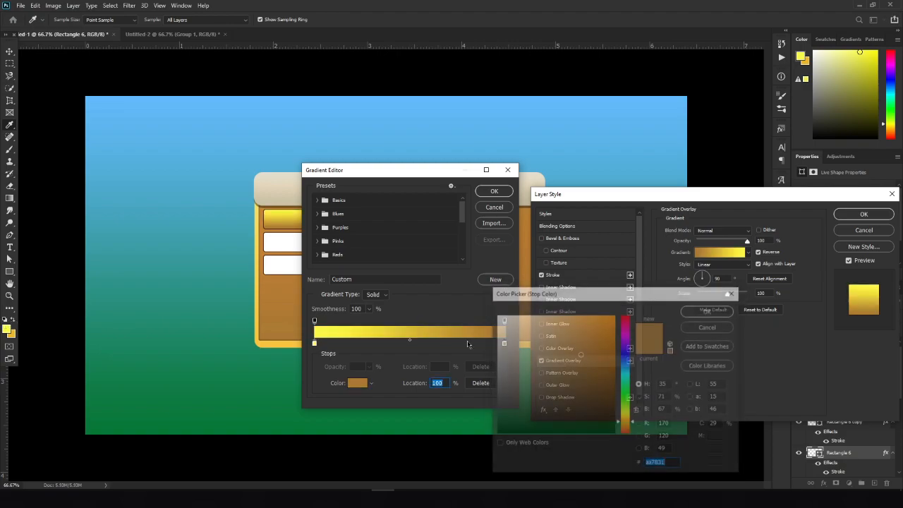
pyautogui.click(13, 333)
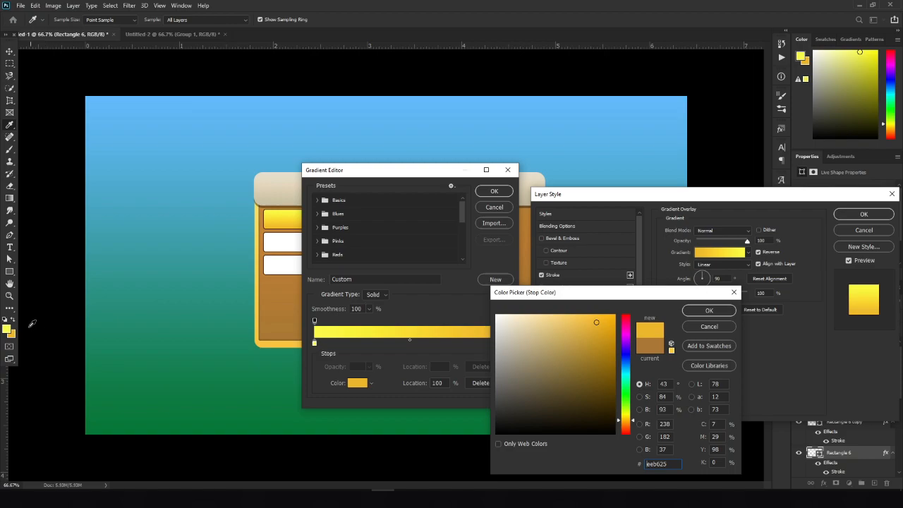
pyautogui.click(733, 311)
pyautogui.press('Return')
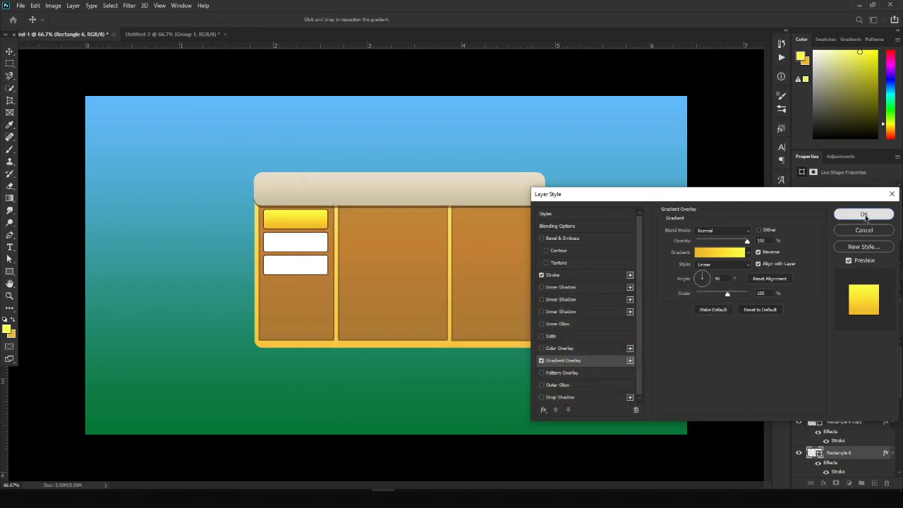
pyautogui.click(863, 214)
pyautogui.click(799, 341)
pyautogui.click(799, 342)
pyautogui.click(799, 341)
pyautogui.click(799, 341)
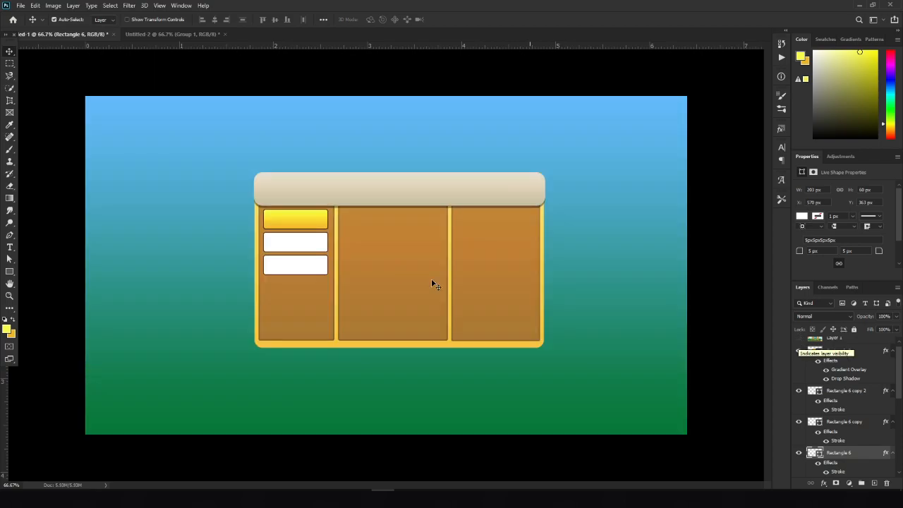
# - Compare the top button with the reference Currency button up close, examining its edge highlight, then hide the reference image
pyautogui.hotkey('ctrl', '+')
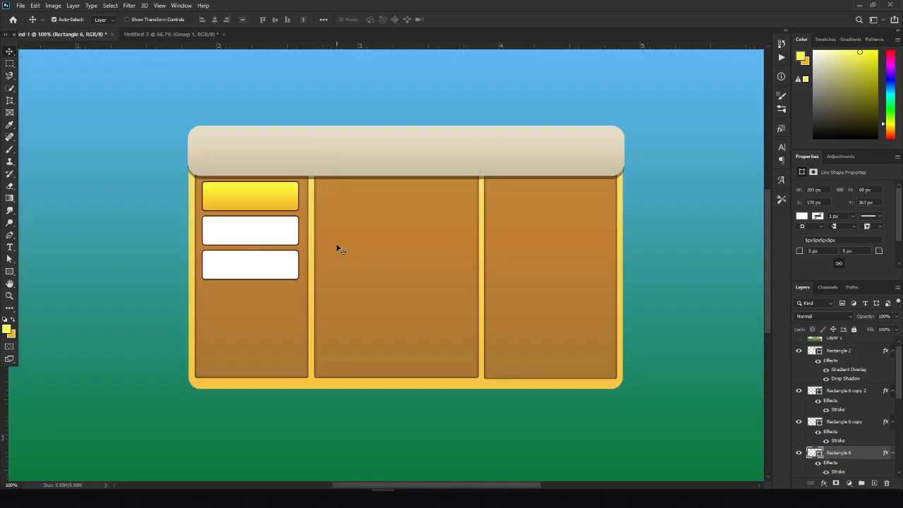
pyautogui.scroll(1, 846, 357)
pyautogui.click(799, 344)
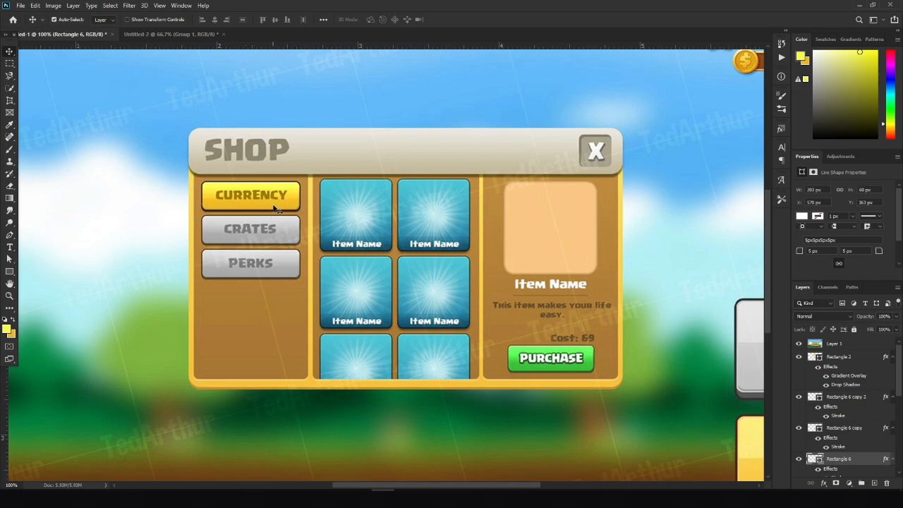
pyautogui.moveTo(301, 214); pyautogui.dragTo(341, 245)
pyautogui.hotkey('ctrl', '+')
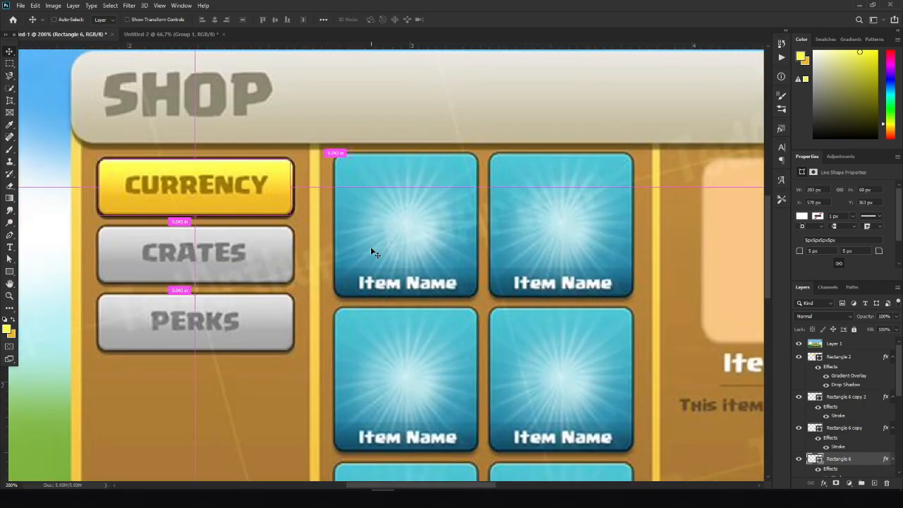
pyautogui.hotkey('ctrl', '-')
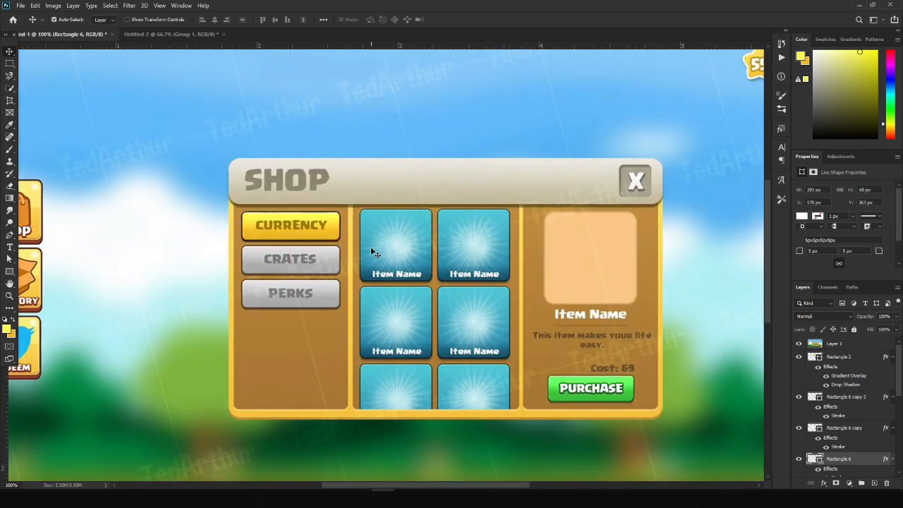
pyautogui.click(799, 344)
# - Add a white Inner Shadow to the top button with 50% opacity and 3 px distance, then inspect the result up close
pyautogui.rightClick(839, 459)
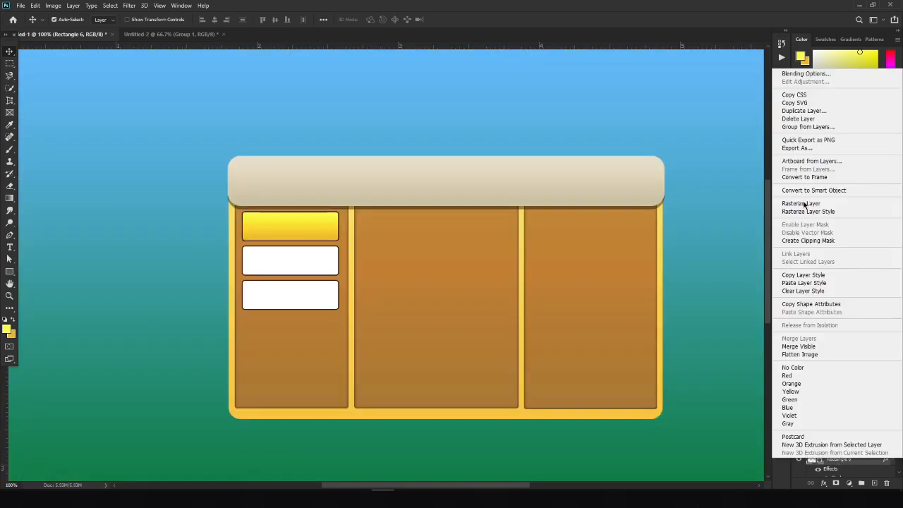
pyautogui.click(819, 75)
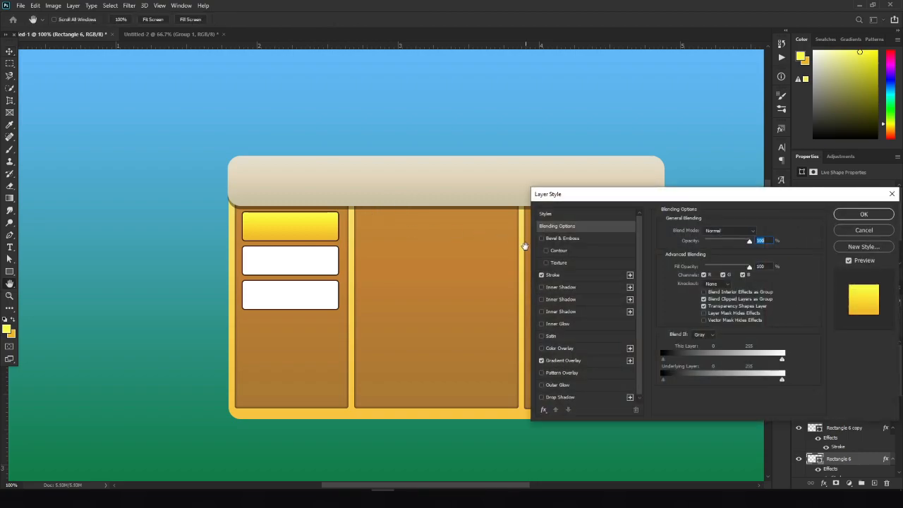
pyautogui.click(559, 288)
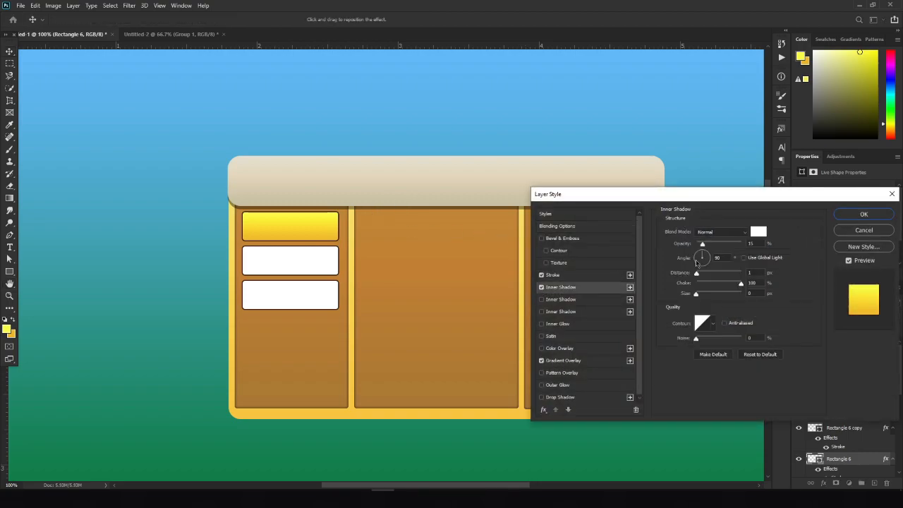
pyautogui.click(751, 244)
pyautogui.write('30')
pyautogui.moveTo(698, 273); pyautogui.dragTo(698, 273)
pyautogui.press('Up')
pyautogui.write('5')
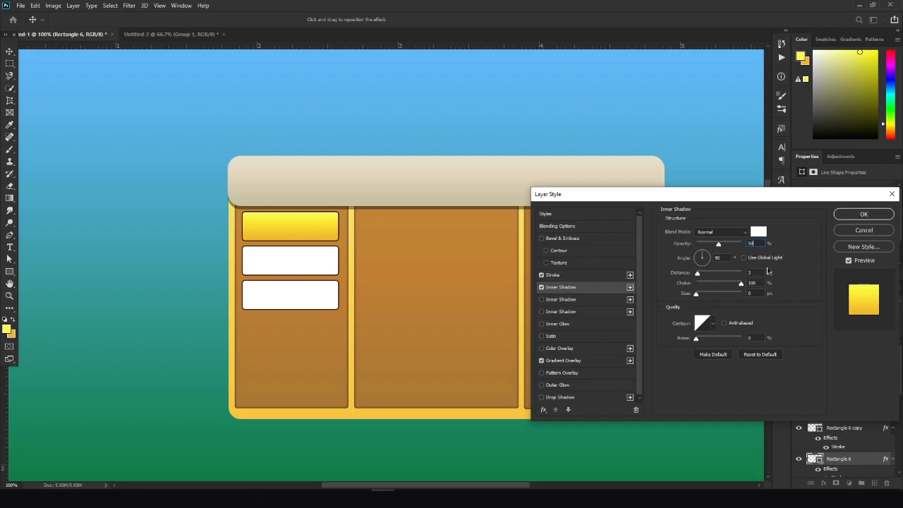
pyautogui.click(860, 216)
pyautogui.hotkey('ctrl', '+')
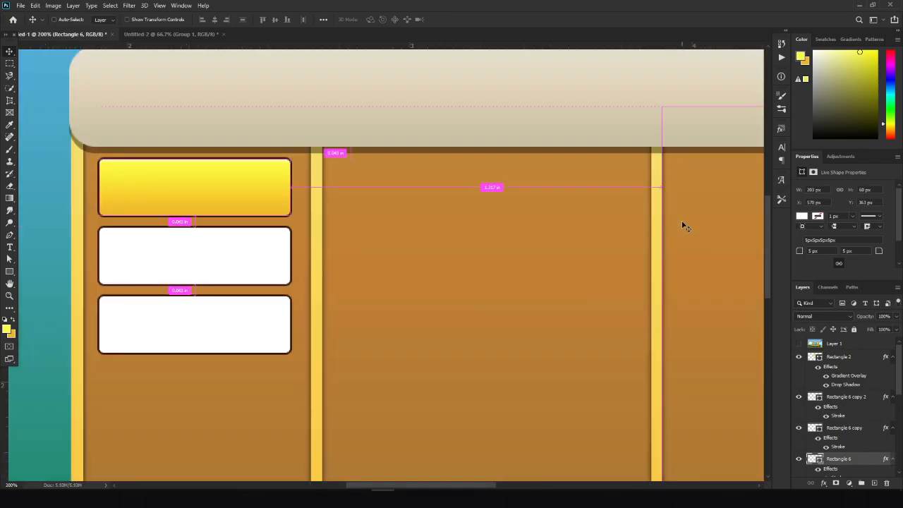
pyautogui.hotkey('ctrl', '-')
pyautogui.hotkey('ctrl', '-')
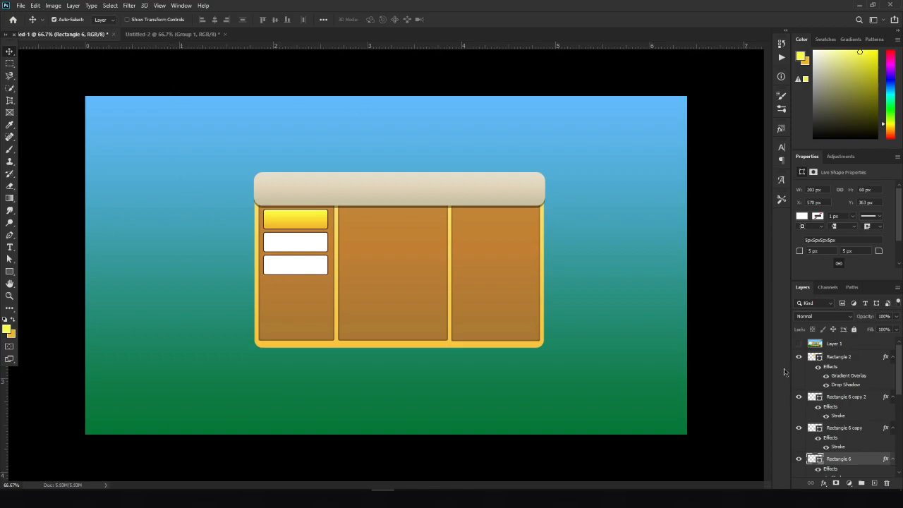
# - Sample the reference Crates button's darker grey as foreground and light grey as background colour, then hide the reference image
pyautogui.click(798, 343)
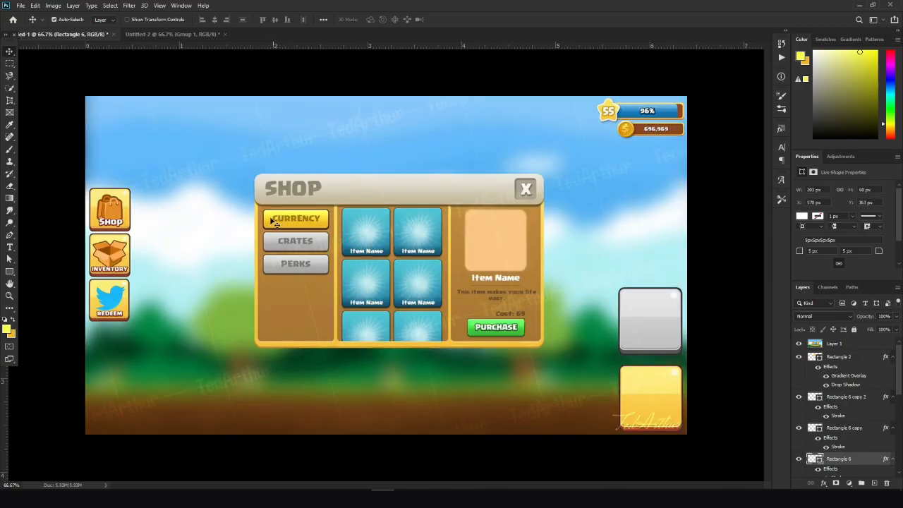
pyautogui.click(10, 125)
pyautogui.click(324, 235)
pyautogui.click(325, 242)
pyautogui.click(799, 344)
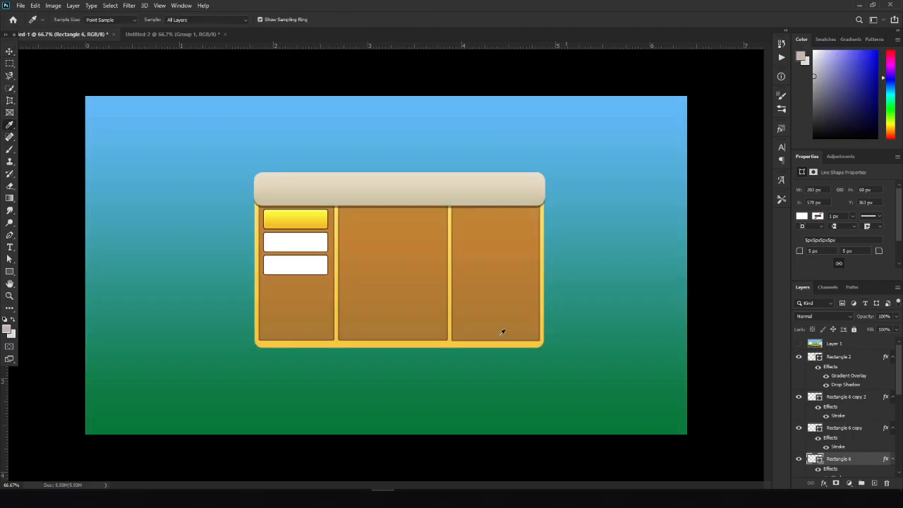
# - Enable a Gradient Overlay on the middle button and set the gradient's first stop to the sampled light grey (dddddd)
pyautogui.press('v')
pyautogui.click(282, 244)
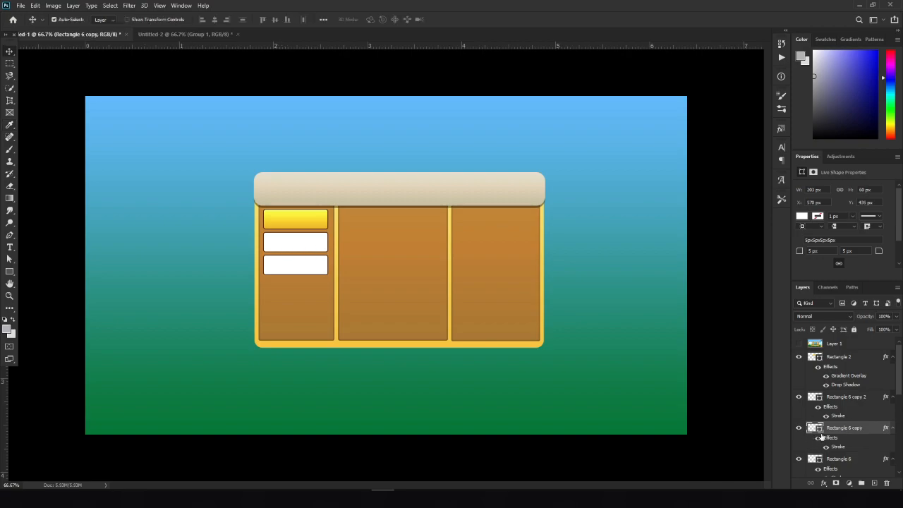
pyautogui.rightClick(850, 429)
pyautogui.click(806, 42)
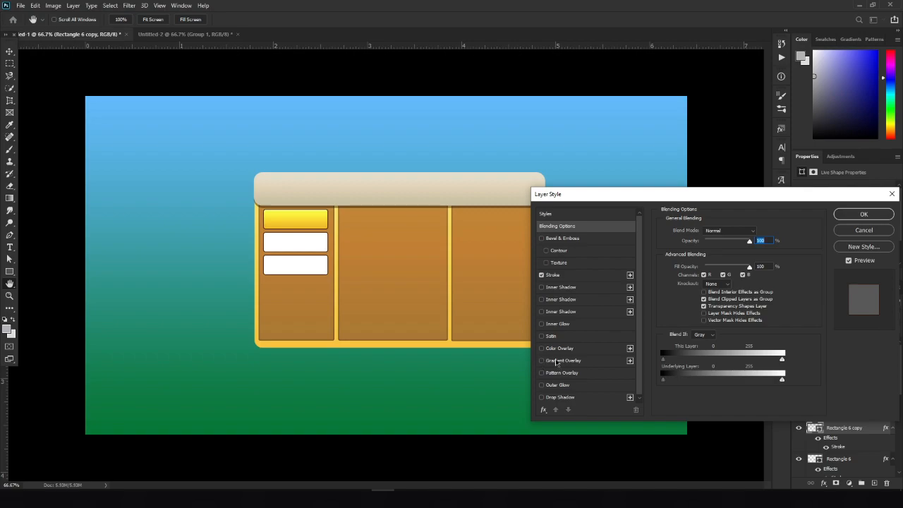
pyautogui.click(555, 361)
pyautogui.click(740, 253)
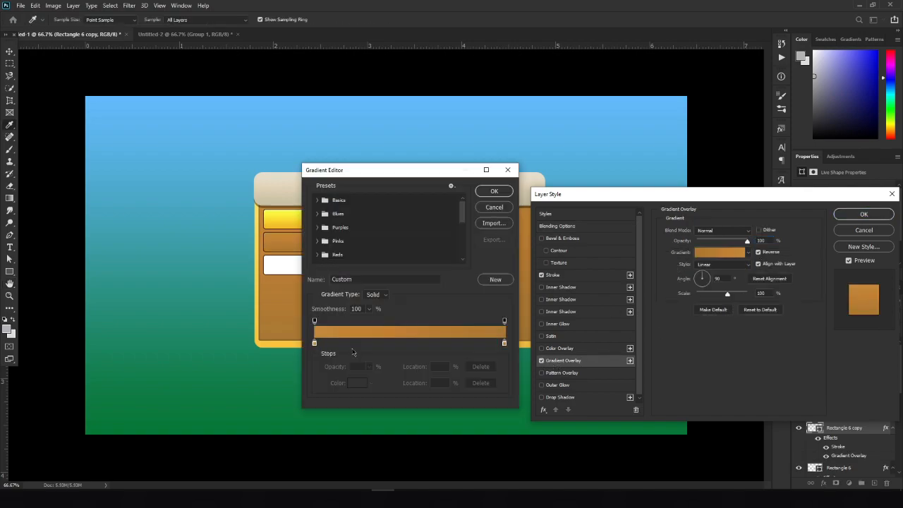
pyautogui.doubleClick(315, 344)
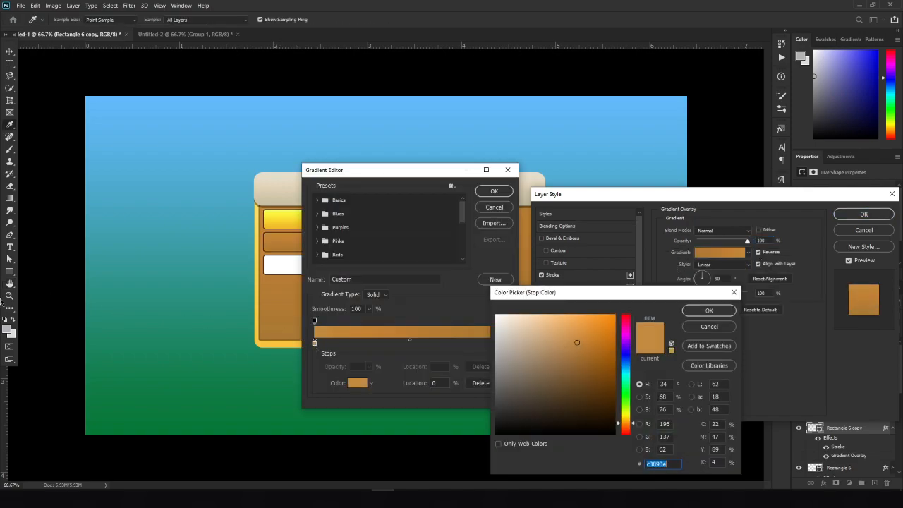
pyautogui.click(9, 324)
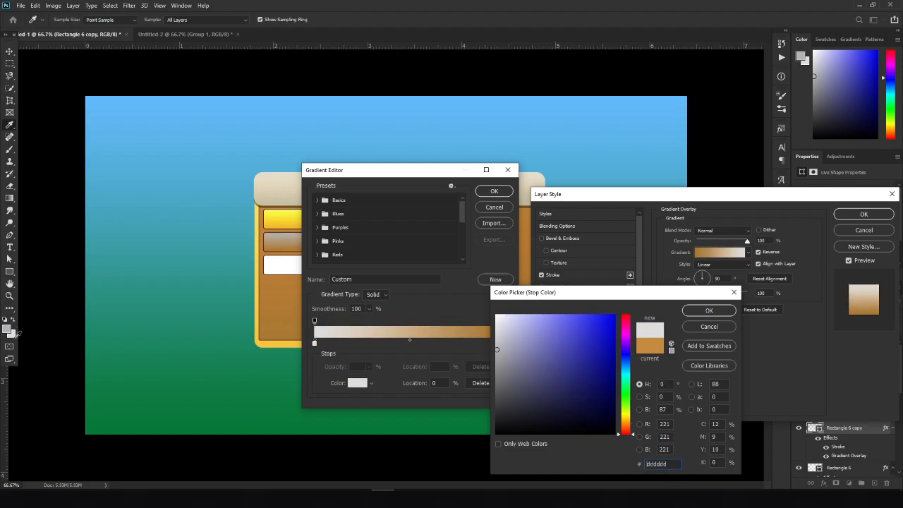
pyautogui.click(690, 313)
# - Set the middle button gradient's end stop to the sampled grey (b2b2b4), apply the layer style, and compare with the reference image
pyautogui.doubleClick(505, 344)
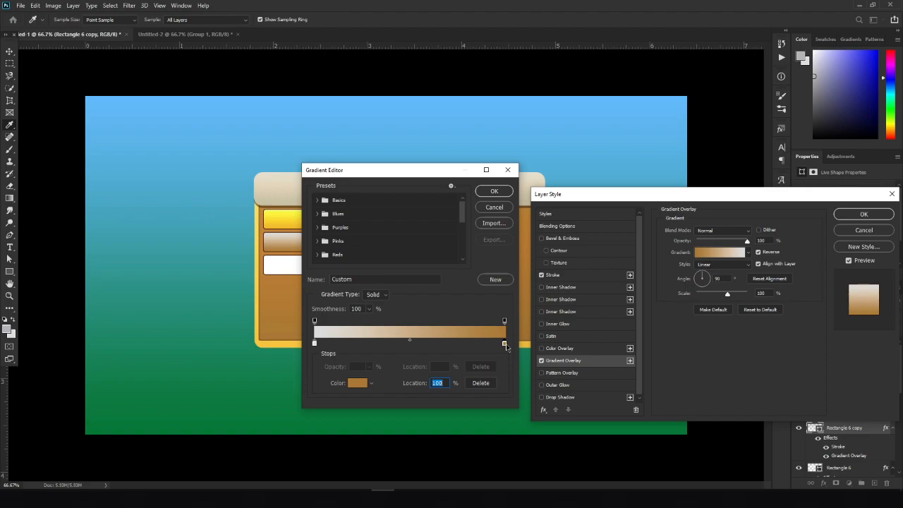
pyautogui.click(5, 330)
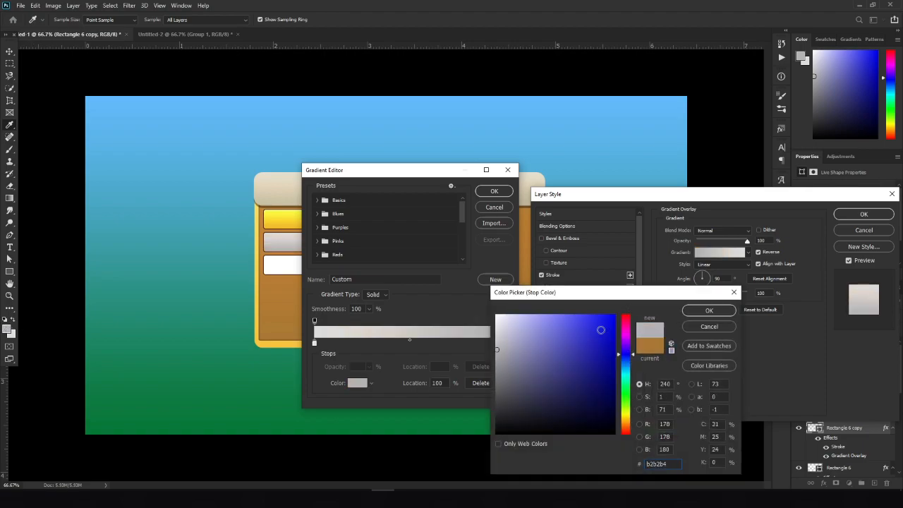
pyautogui.click(710, 311)
pyautogui.click(494, 192)
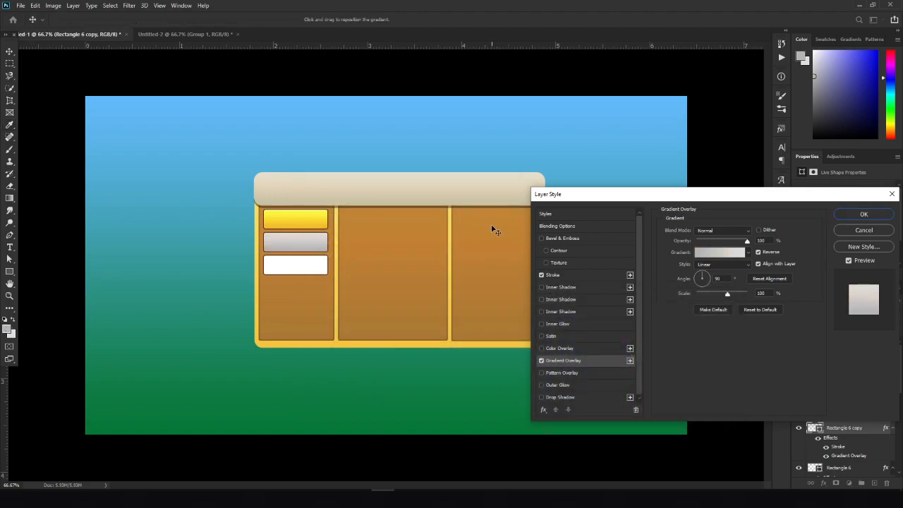
pyautogui.click(872, 214)
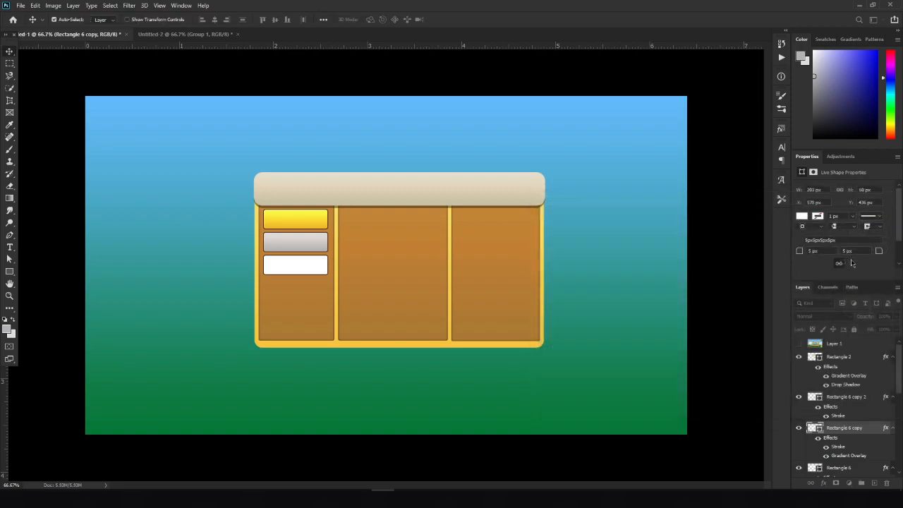
pyautogui.click(799, 344)
pyautogui.click(800, 344)
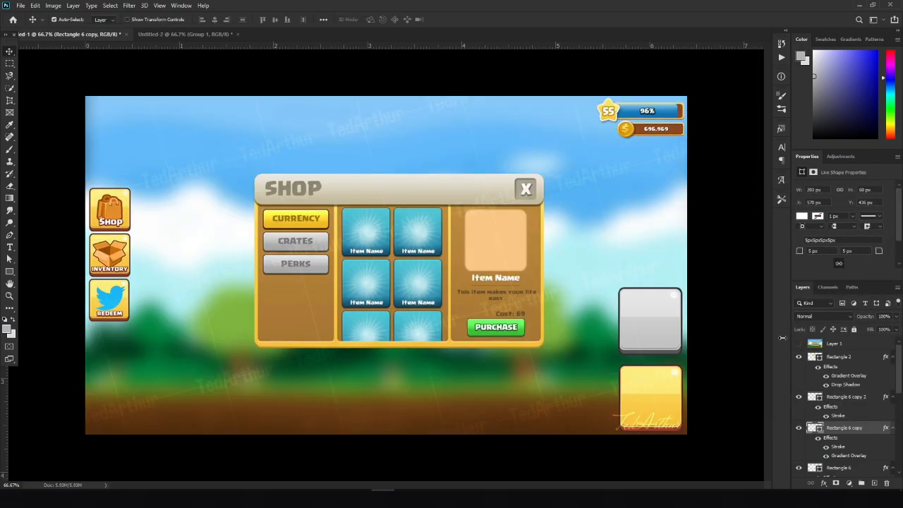
# - Resample the darker grey from the lower part of the reference Crates button as foreground colour, then hide the reference image
pyautogui.hotkey('ctrl', '+')
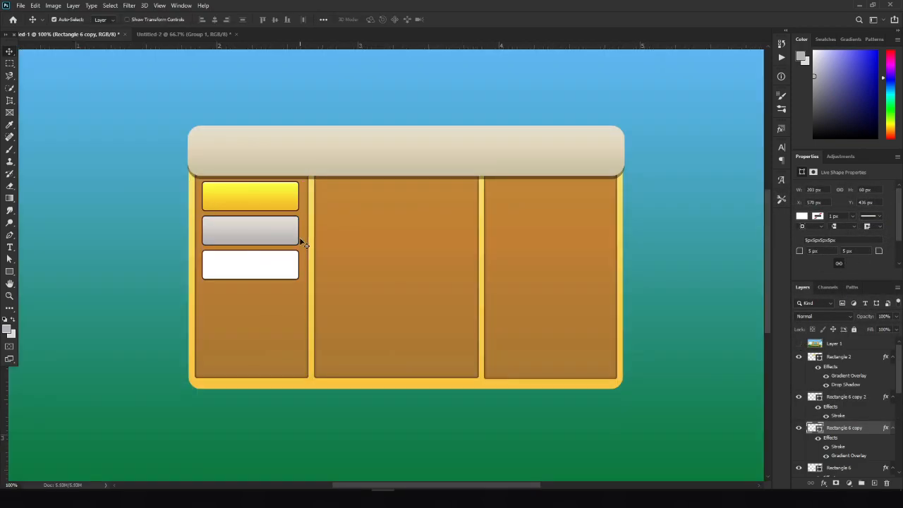
pyautogui.hotkey('ctrl', '+')
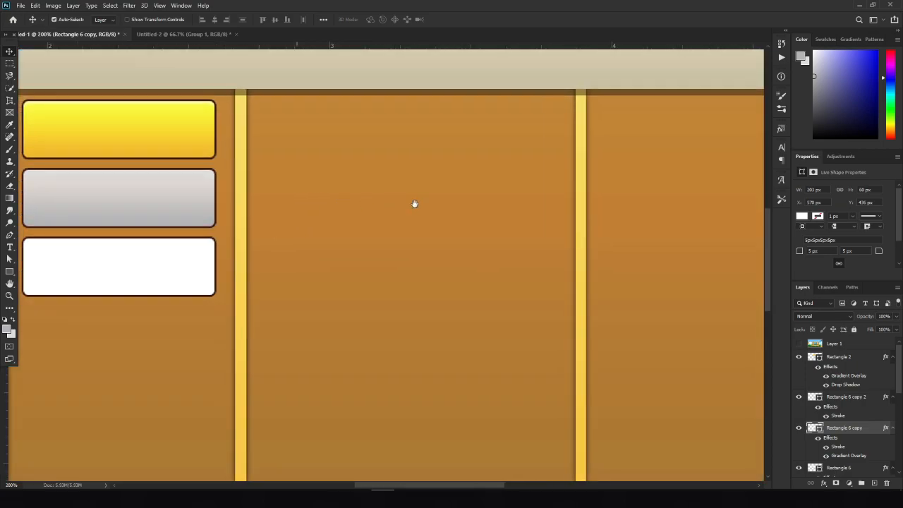
pyautogui.moveTo(390, 204); pyautogui.dragTo(541, 214)
pyautogui.click(800, 343)
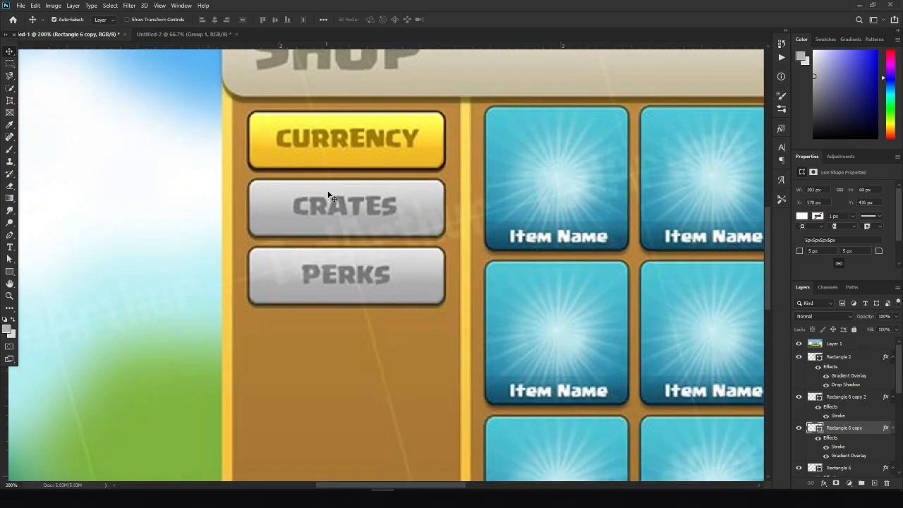
pyautogui.click(10, 125)
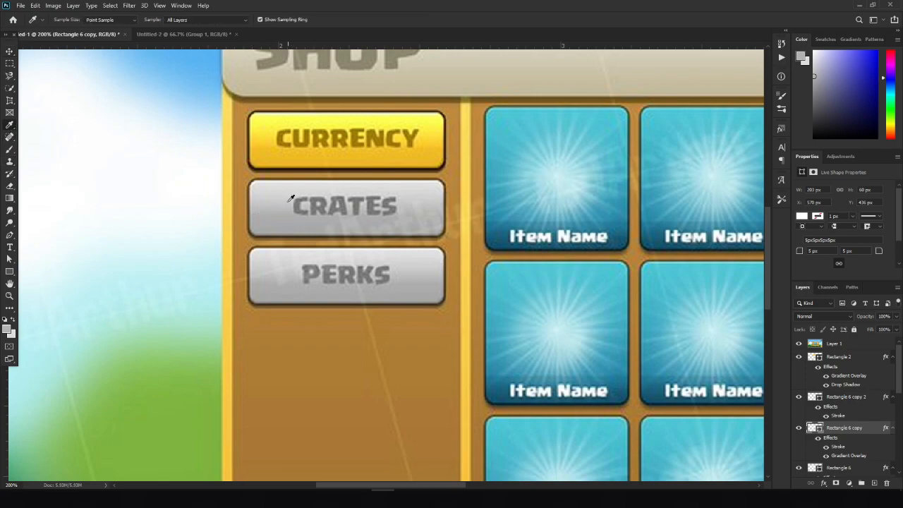
pyautogui.click(268, 224)
pyautogui.click(275, 228)
pyautogui.click(285, 231)
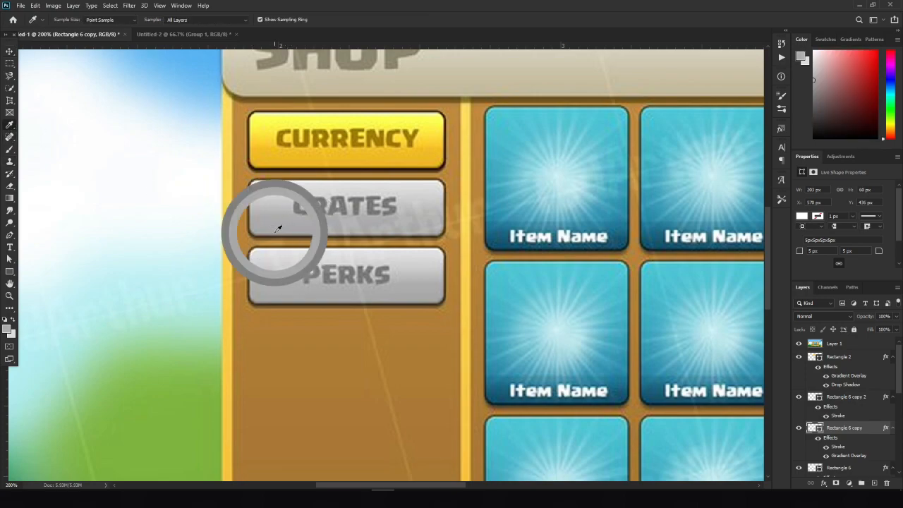
pyautogui.click(275, 233)
pyautogui.click(270, 215)
pyautogui.click(276, 230)
pyautogui.click(276, 231)
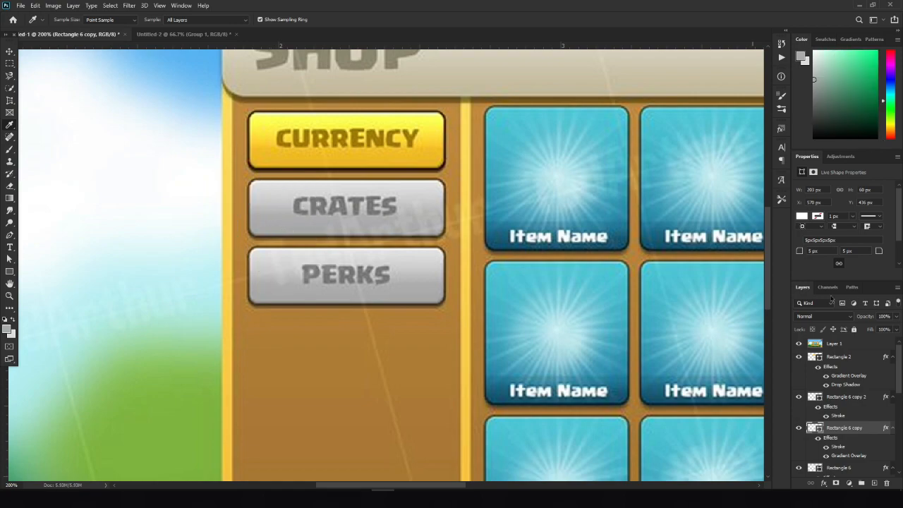
pyautogui.click(799, 343)
# - Replace the middle button gradient's end stop with the newly sampled darker grey and apply the layer style
pyautogui.press('v')
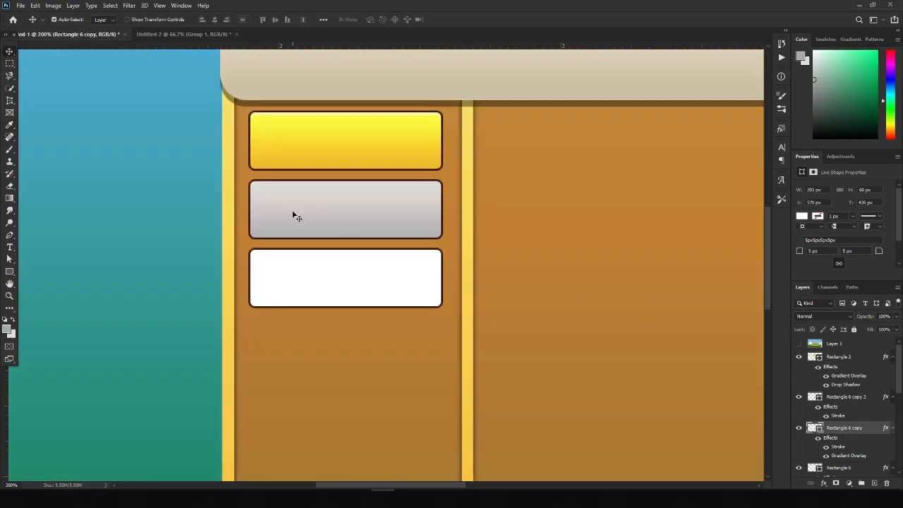
pyautogui.doubleClick(837, 457)
pyautogui.click(734, 253)
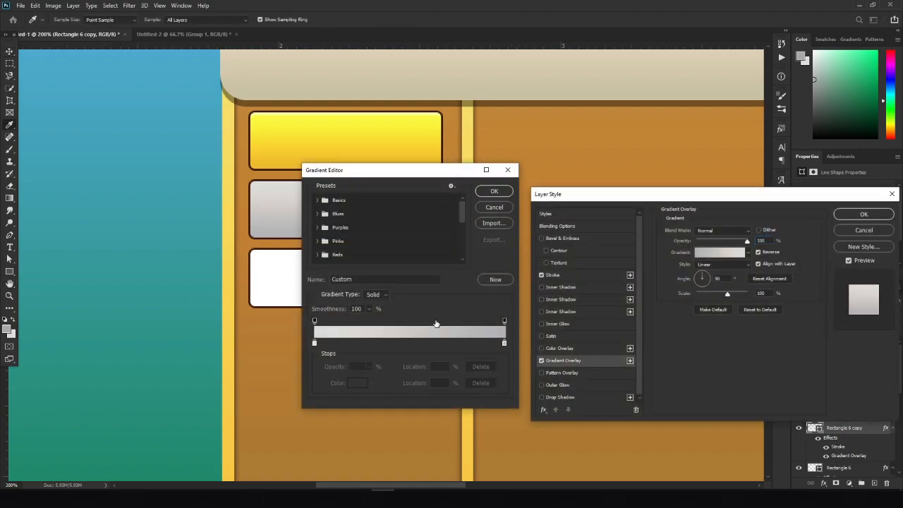
pyautogui.moveTo(399, 170); pyautogui.dragTo(555, 176)
pyautogui.click(660, 349)
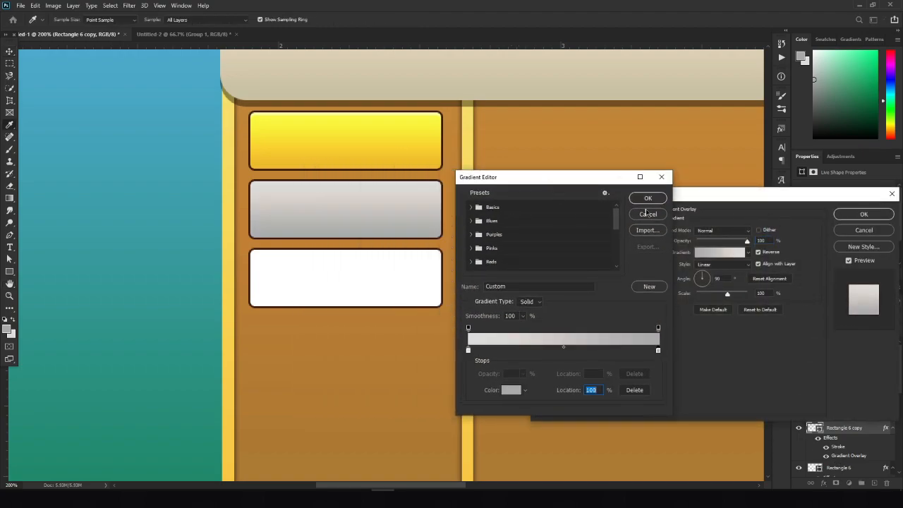
pyautogui.click(650, 197)
pyautogui.click(864, 213)
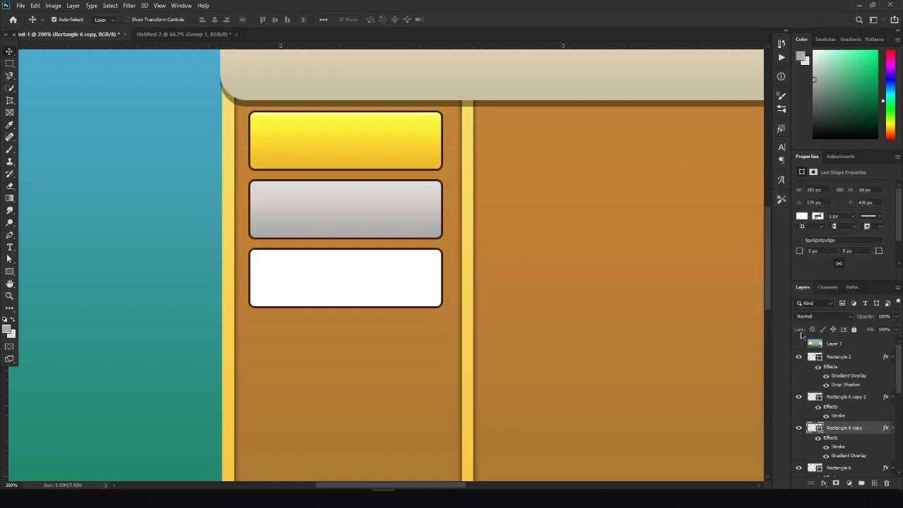
# - Resample the light grey from the upper part of the reference Crates button as foreground colour, then hide the reference image
pyautogui.press('i')
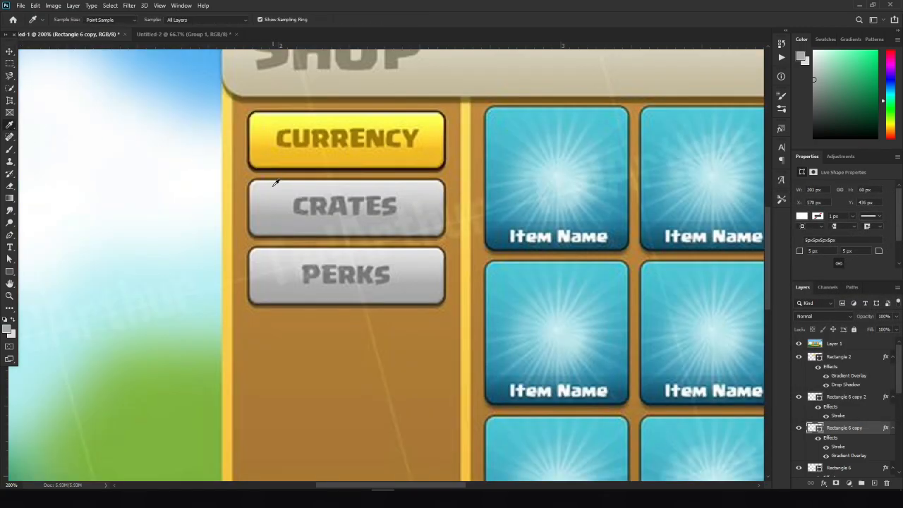
pyautogui.moveTo(275, 181); pyautogui.dragTo(275, 186)
pyautogui.moveTo(293, 182)
pyautogui.mouseDown()
pyautogui.moveTo(327, 182)
pyautogui.moveTo(308, 185)
pyautogui.mouseUp()
pyautogui.click(798, 343)
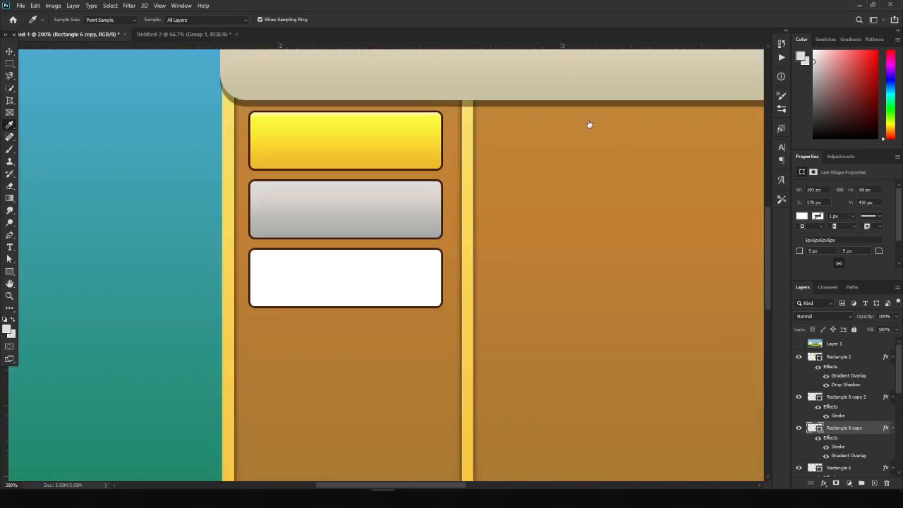
# - Set the middle button gradient's first stop to the resampled light grey (dddddd) and apply the layer style
pyautogui.click(712, 255)
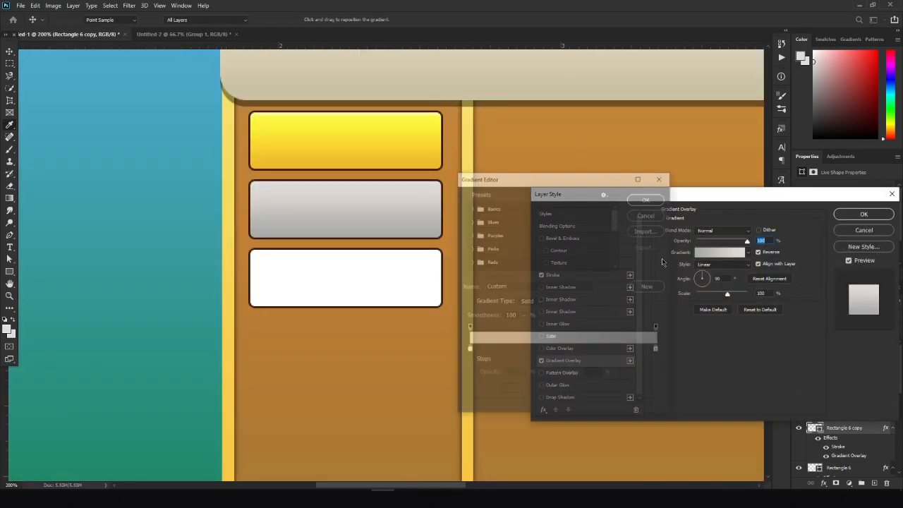
pyautogui.doubleClick(468, 351)
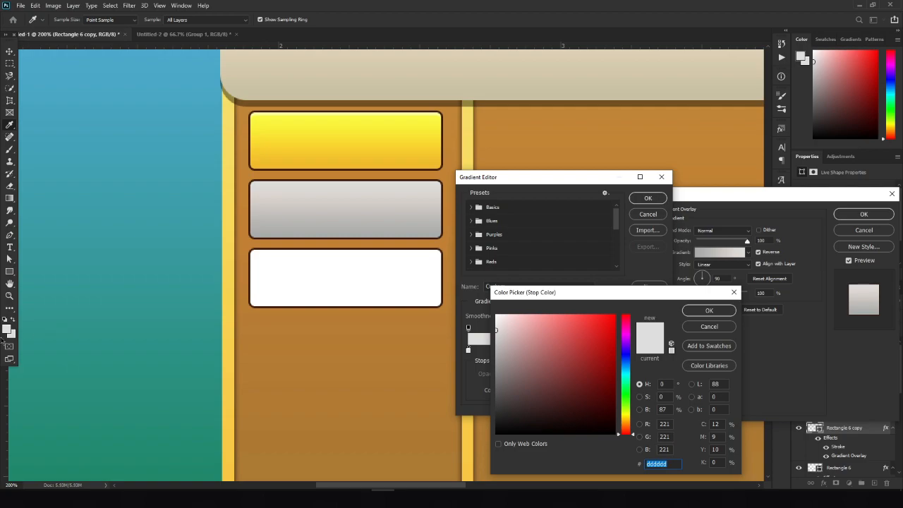
pyautogui.click(710, 309)
pyautogui.click(648, 198)
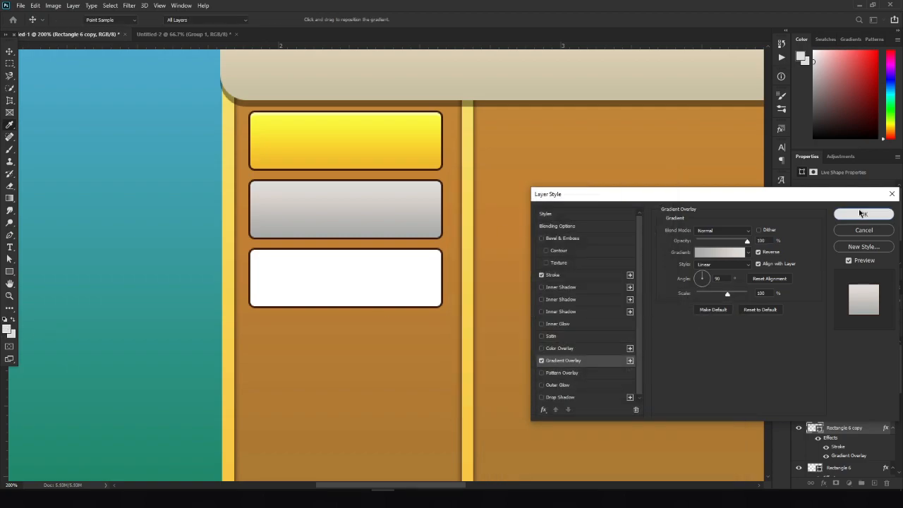
pyautogui.click(862, 214)
# - Copy the middle grey button's layer style and paste it onto the white third button
pyautogui.rightClick(867, 430)
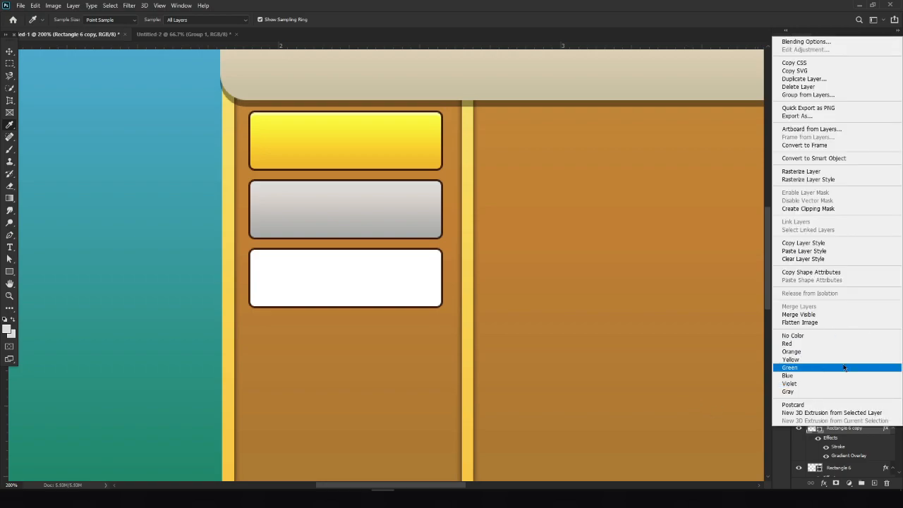
pyautogui.click(815, 238)
pyautogui.press('v')
pyautogui.click(380, 291)
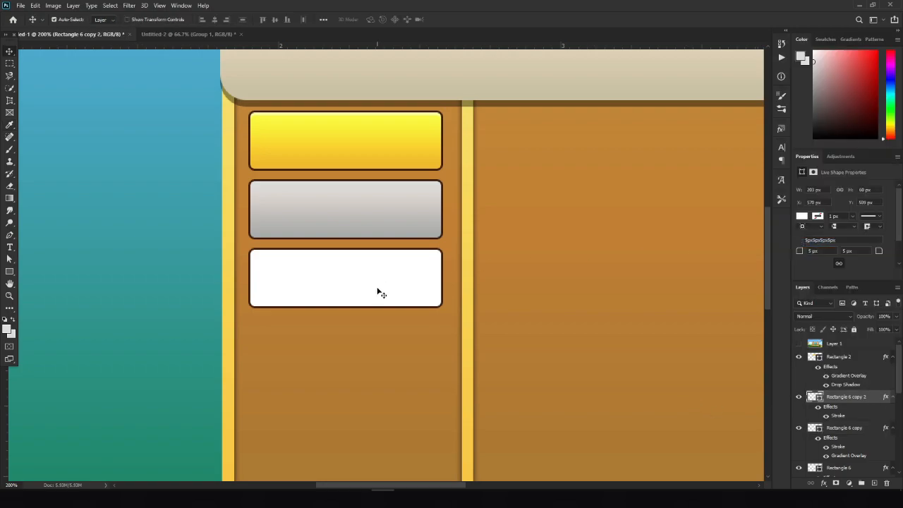
pyautogui.rightClick(842, 406)
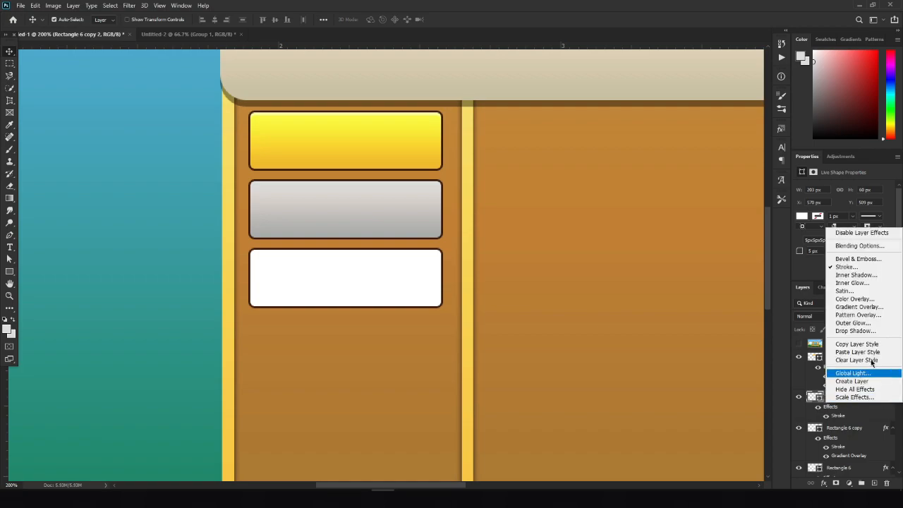
pyautogui.rightClick(816, 398)
pyautogui.rightClick(847, 397)
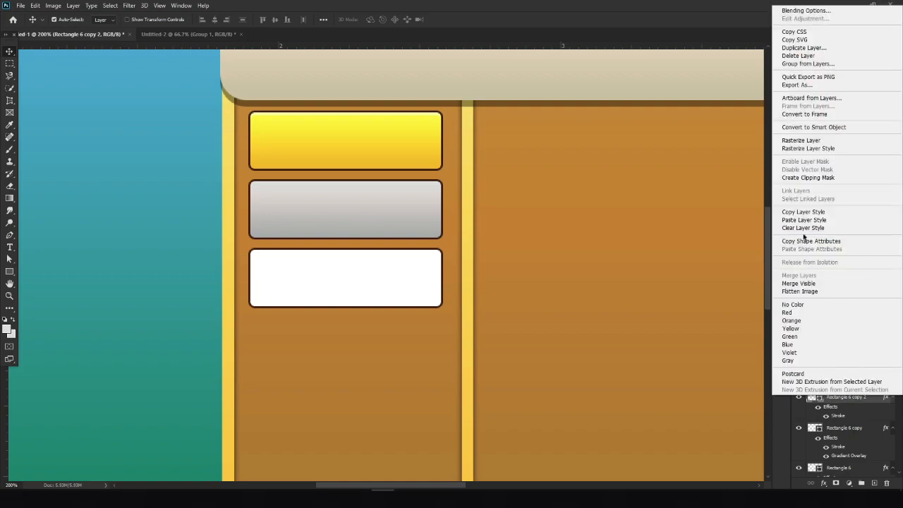
pyautogui.click(801, 224)
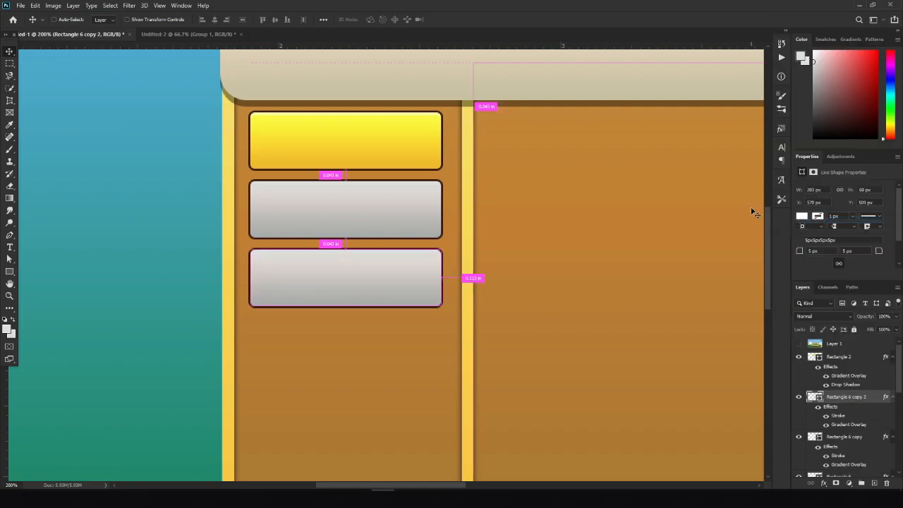
# - Compare the shop window and its three buttons with the reference image, both in full view and close up
pyautogui.hotkey('ctrl', '-')
pyautogui.hotkey('ctrl', '-')
pyautogui.hotkey('ctrl', '+')
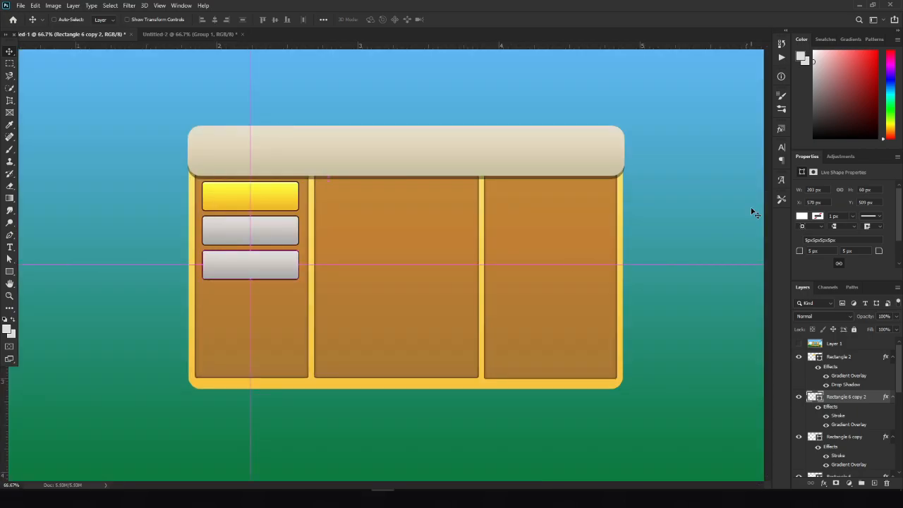
pyautogui.hotkey('ctrl', '-')
pyautogui.click(798, 344)
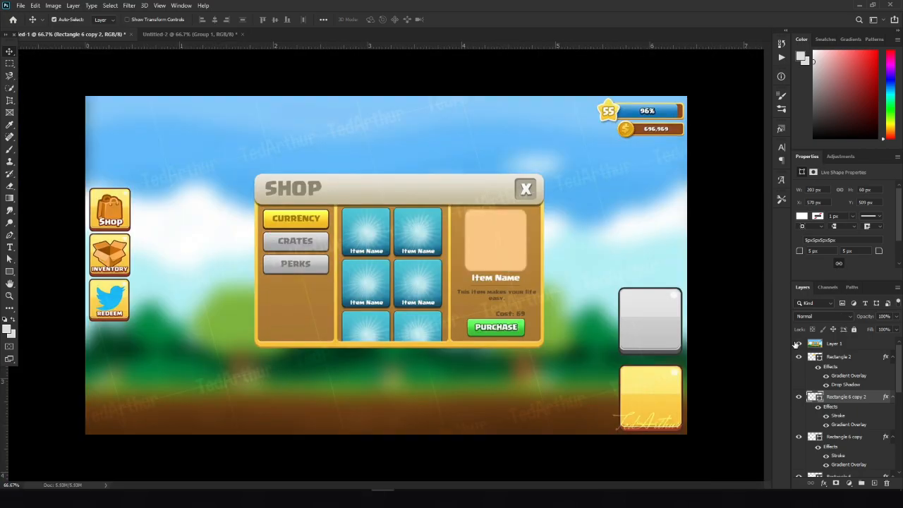
pyautogui.click(799, 344)
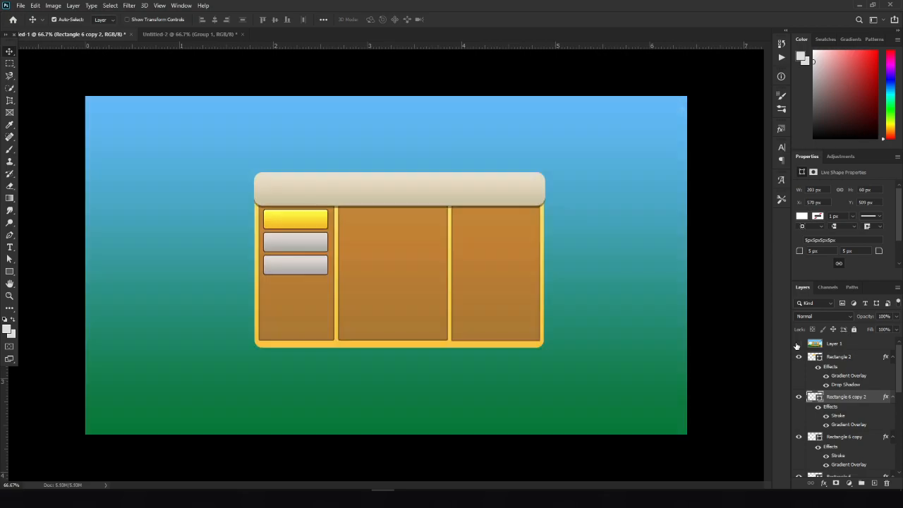
pyautogui.click(799, 344)
pyautogui.click(798, 344)
pyautogui.click(799, 344)
pyautogui.click(798, 345)
pyautogui.hotkey('ctrl', '+')
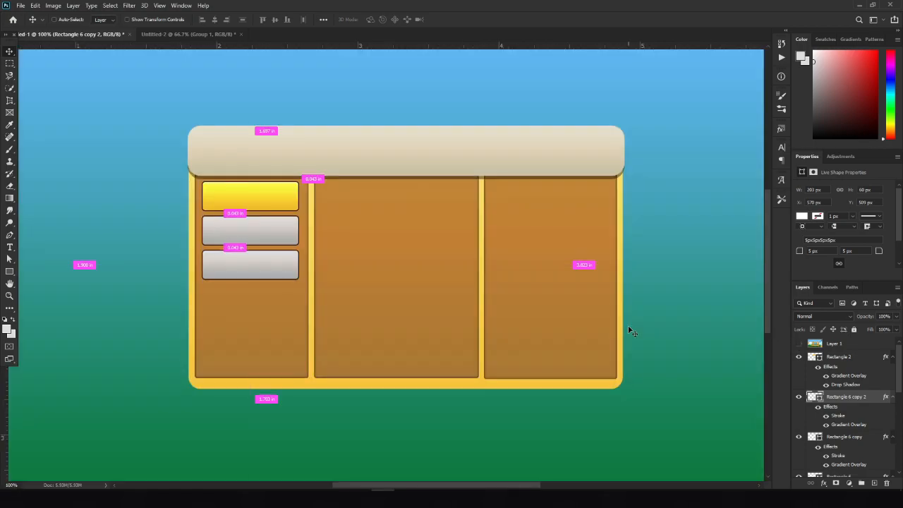
pyautogui.moveTo(414, 240); pyautogui.dragTo(514, 250)
pyautogui.hotkey('ctrl', '+')
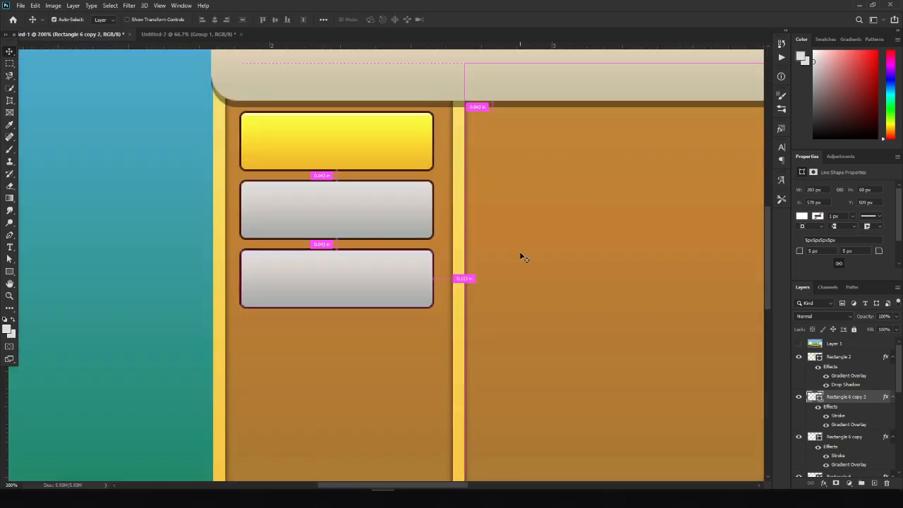
pyautogui.click(799, 344)
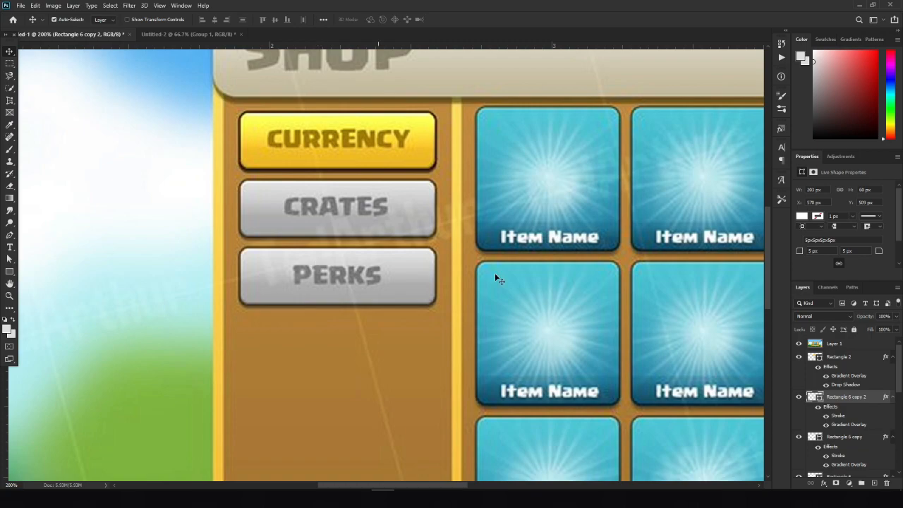
pyautogui.click(798, 344)
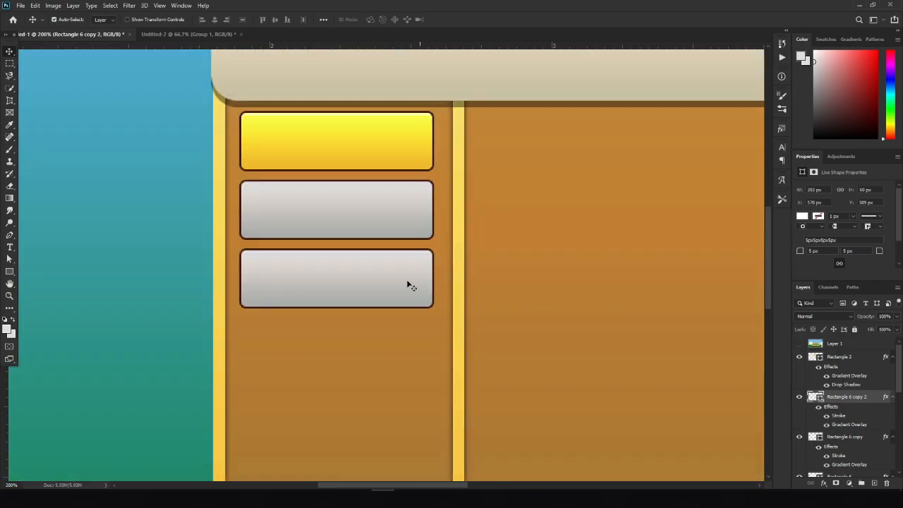
# - Add a black drop shadow to the middle button with 40% opacity, 3 px distance and zero size
pyautogui.click(349, 225)
pyautogui.rightClick(845, 438)
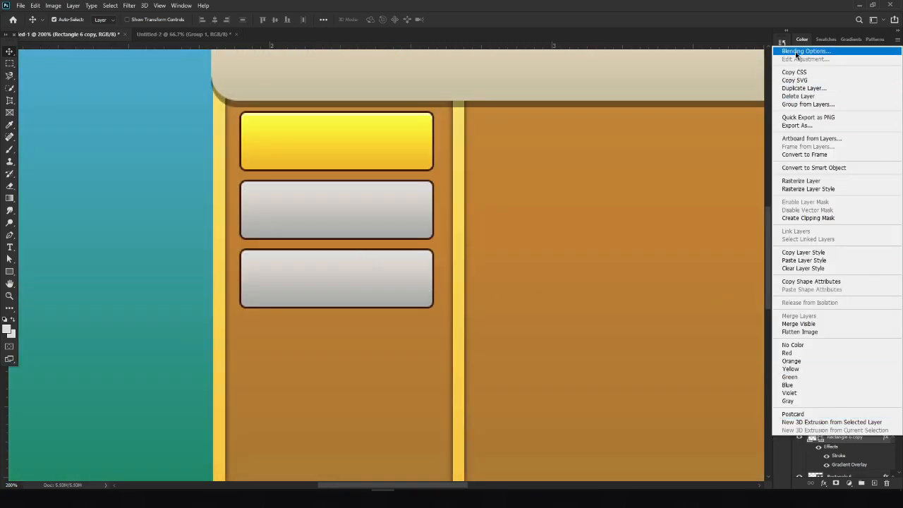
pyautogui.click(730, 114)
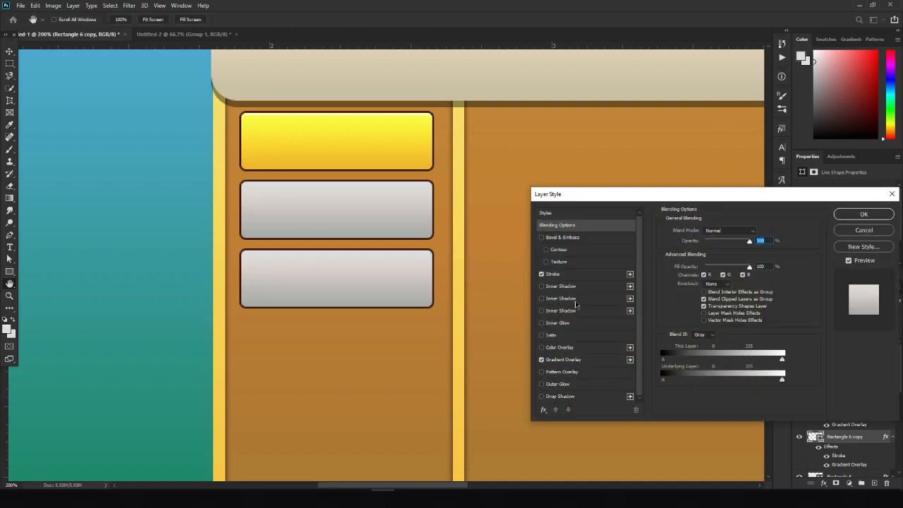
pyautogui.click(559, 396)
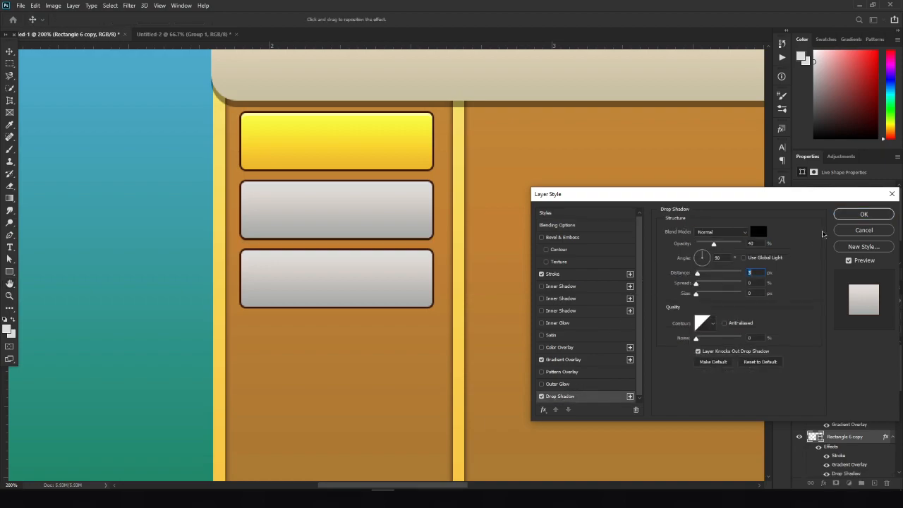
pyautogui.click(863, 214)
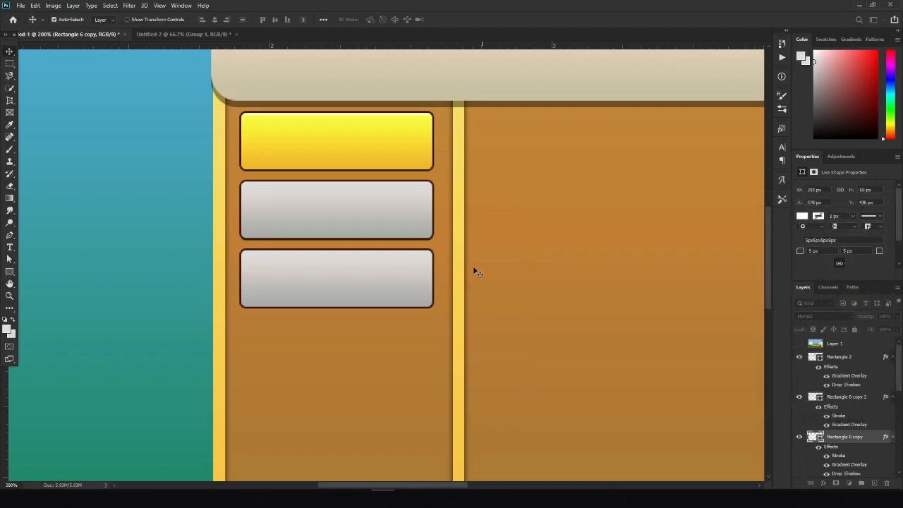
# - Transfer the middle button's layer style, including its drop shadow, to the third button
pyautogui.rightClick(845, 437)
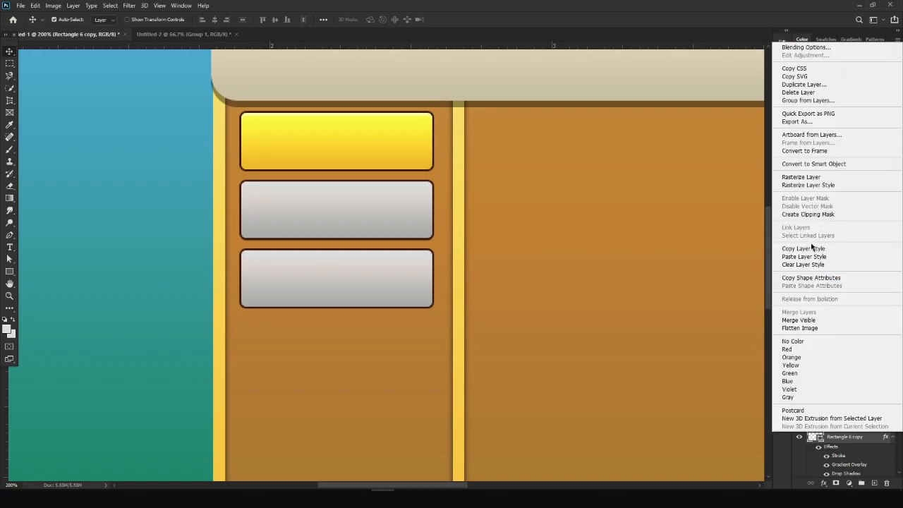
pyautogui.click(813, 247)
pyautogui.click(824, 396)
pyautogui.rightClick(841, 402)
pyautogui.click(818, 223)
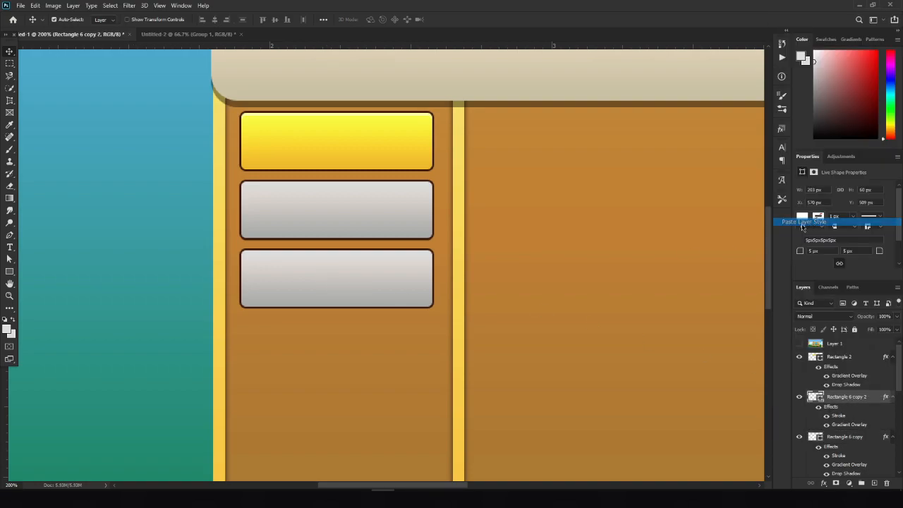
# - Add a small black drop shadow at 40% opacity to the yellow button and apply the layer style
pyautogui.click(318, 151)
pyautogui.rightClick(843, 435)
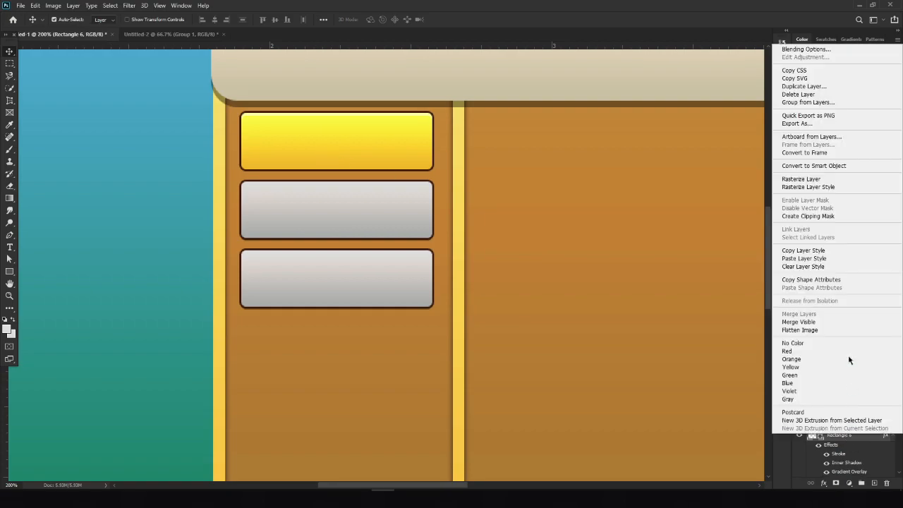
pyautogui.click(805, 51)
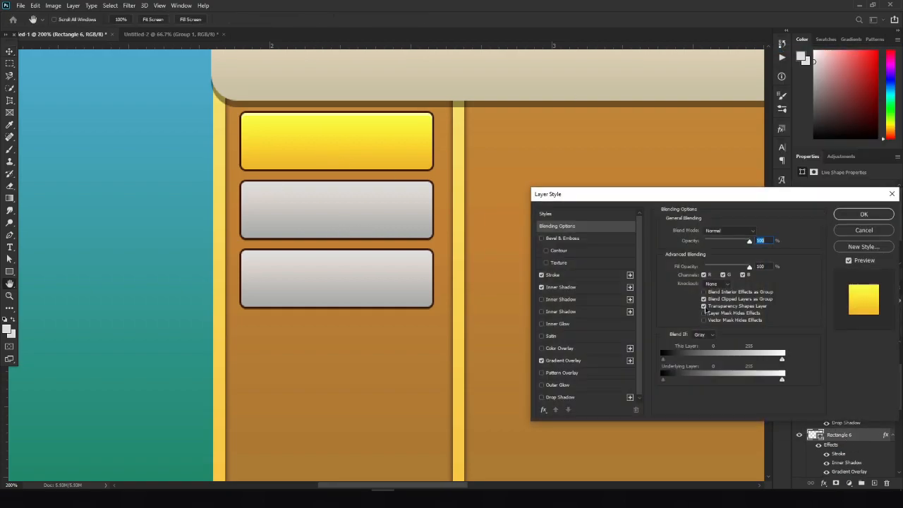
pyautogui.click(559, 397)
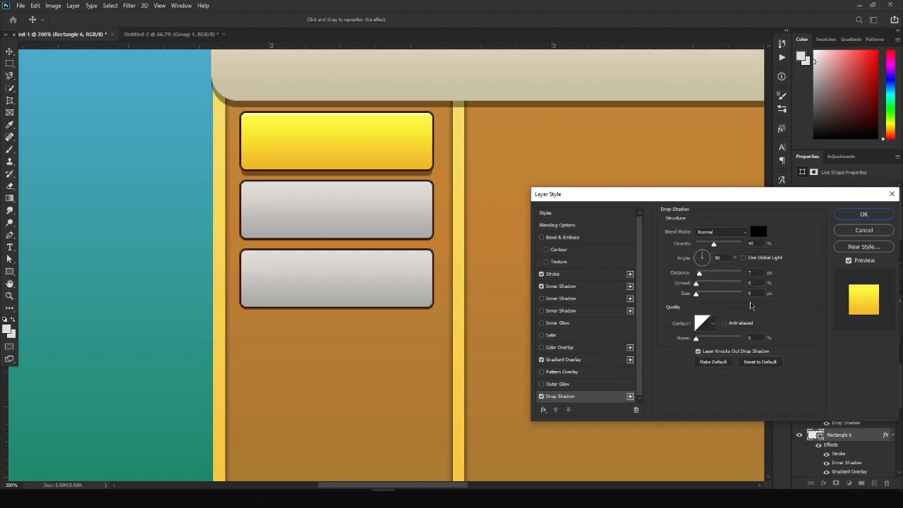
pyautogui.click(863, 213)
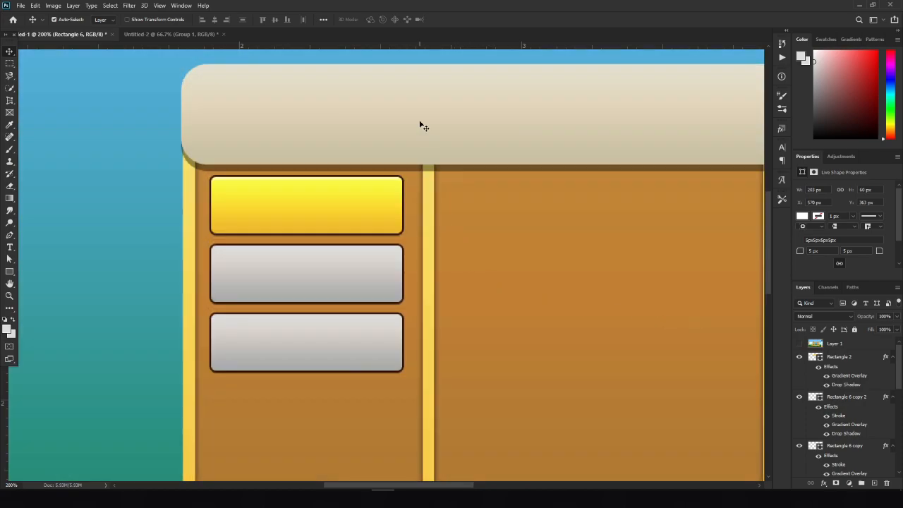
# - Set the header bar's drop shadow to 25% opacity and 5 px distance, and apply the layer style
pyautogui.click(421, 125)
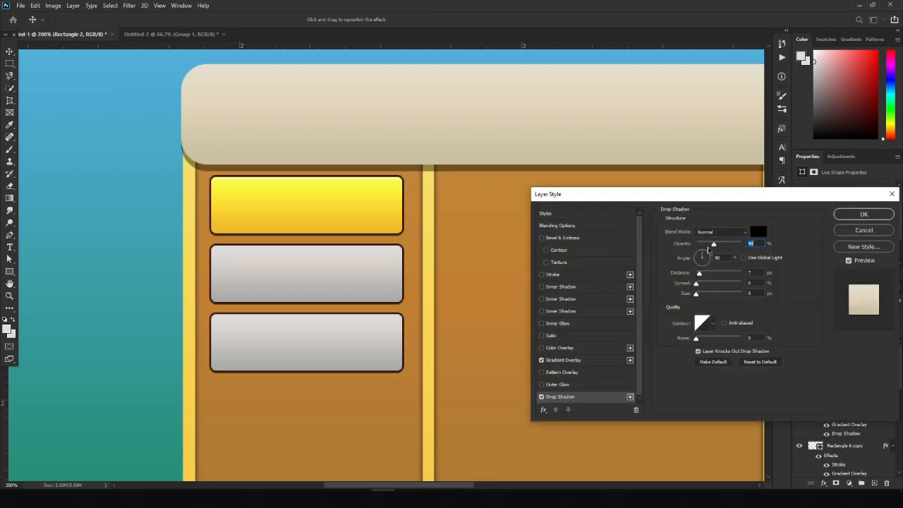
pyautogui.write('30')
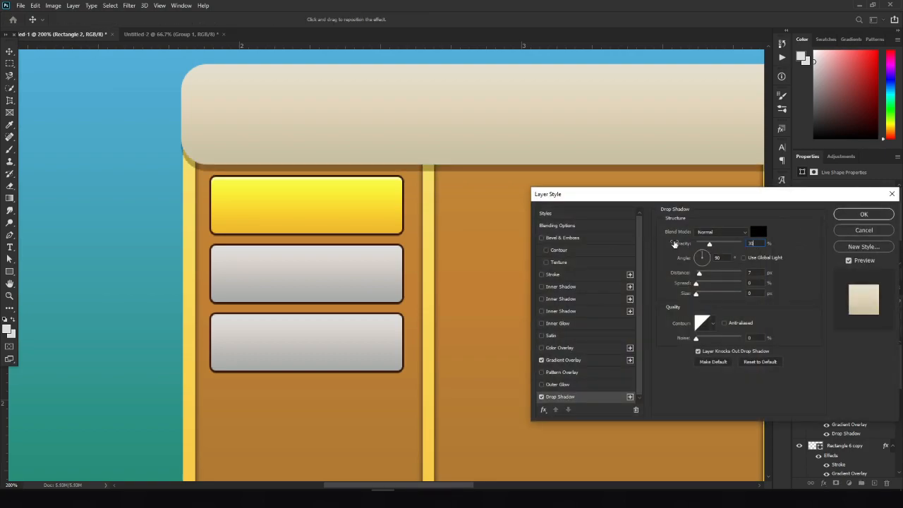
pyautogui.write('25')
pyautogui.moveTo(699, 274); pyautogui.dragTo(699, 275)
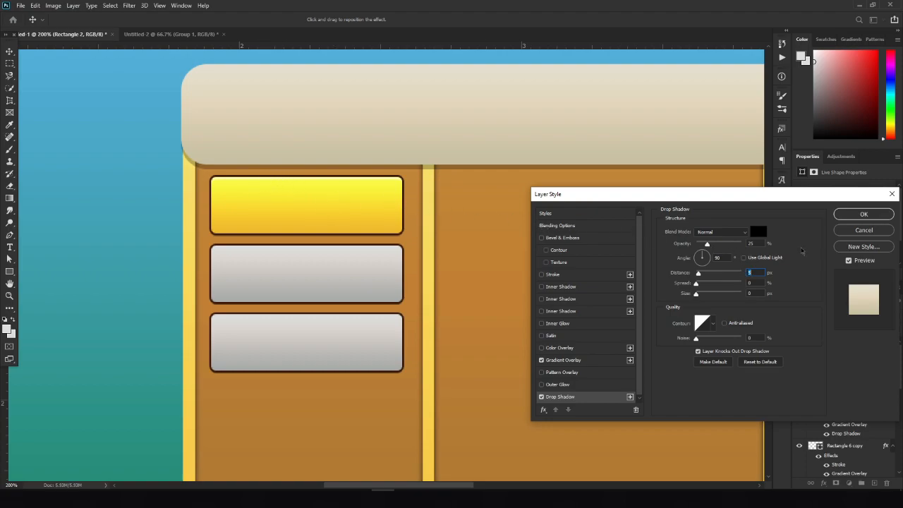
pyautogui.click(864, 215)
# - Set the inner shadow opacity of the panel behind the category buttons to 35% and apply the layer style
pyautogui.hotkey('ctrl', '-')
pyautogui.hotkey('ctrl', '-')
pyautogui.hotkey('ctrl', '+')
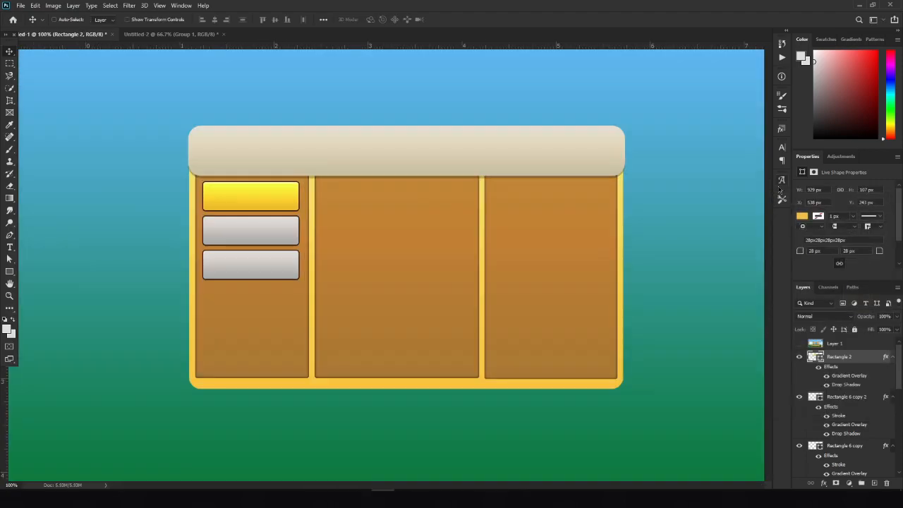
pyautogui.hotkey('ctrl', '-')
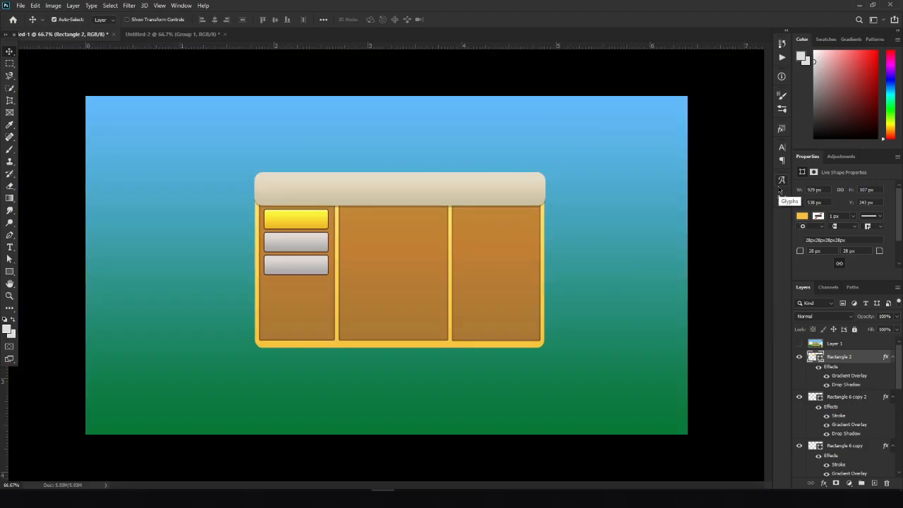
pyautogui.hotkey('ctrl', '+')
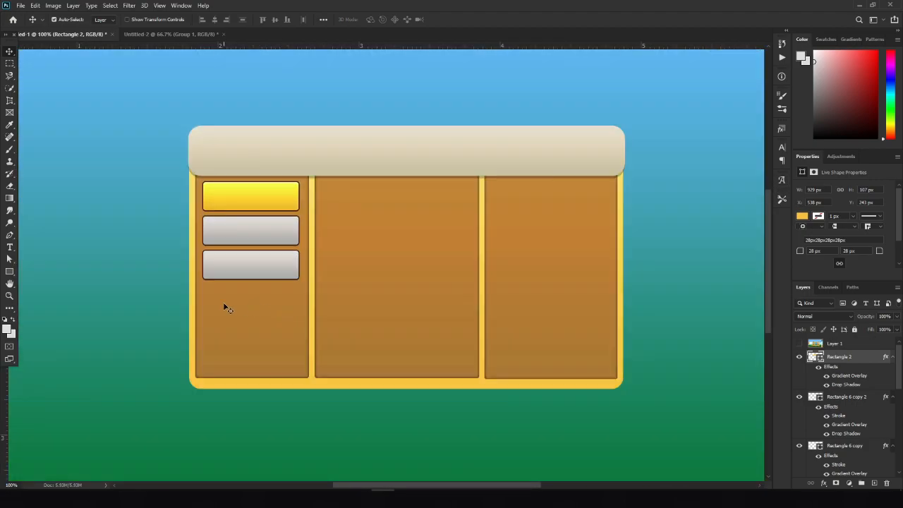
pyautogui.click(225, 308)
pyautogui.doubleClick(848, 464)
pyautogui.moveTo(730, 249)
pyautogui.mouseDown()
pyautogui.moveTo(703, 248)
pyautogui.moveTo(718, 248)
pyautogui.mouseUp()
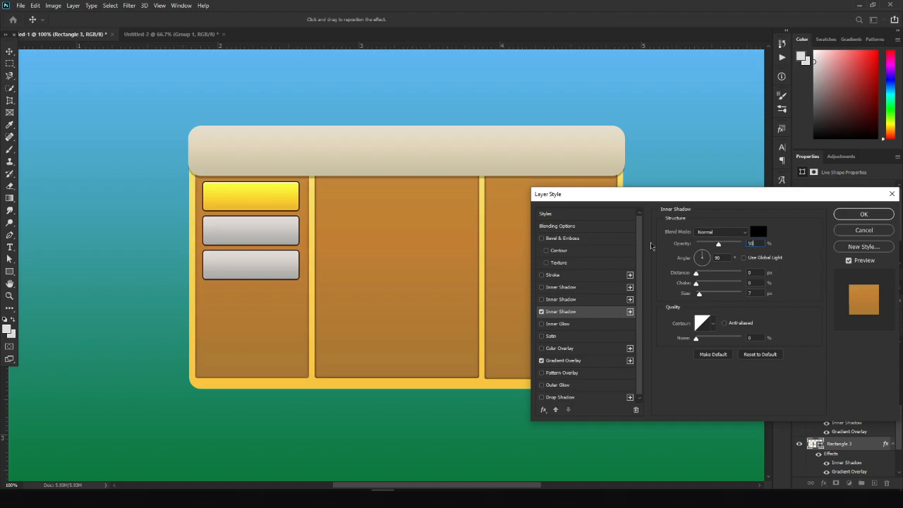
pyautogui.moveTo(717, 247); pyautogui.dragTo(671, 248)
pyautogui.write('35')
pyautogui.click(864, 213)
# - Copy the left panel's layer style and paste it onto the middle and right panels
pyautogui.rightClick(855, 453)
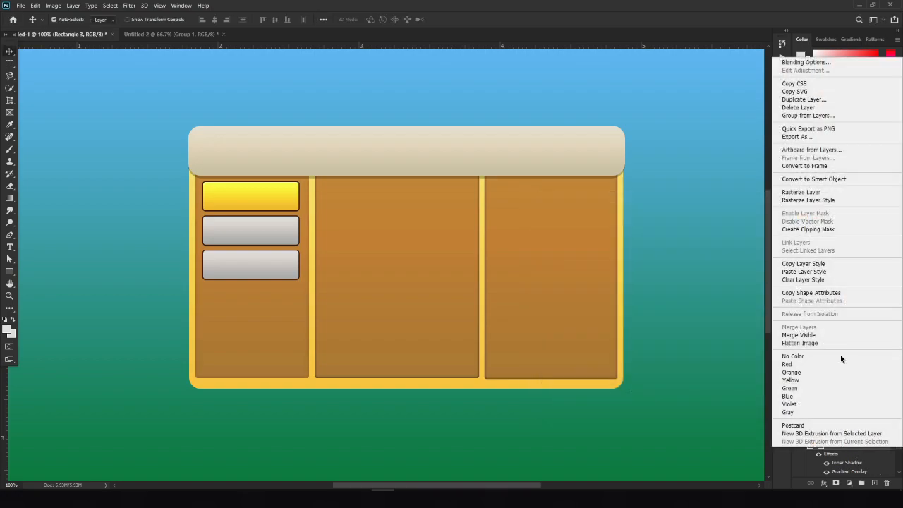
pyautogui.click(805, 264)
pyautogui.click(840, 404)
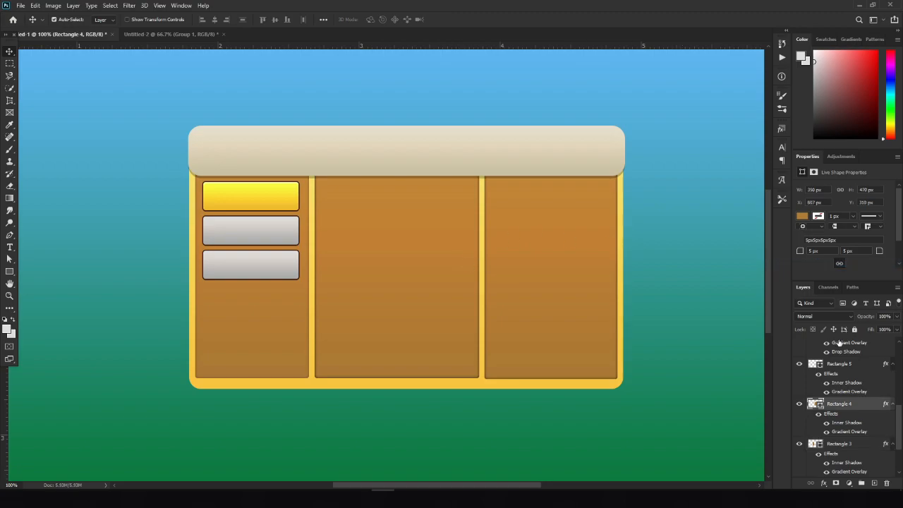
pyautogui.keyDown('shift'); pyautogui.click(841, 365); pyautogui.keyUp('shift')
pyautogui.rightClick(841, 366)
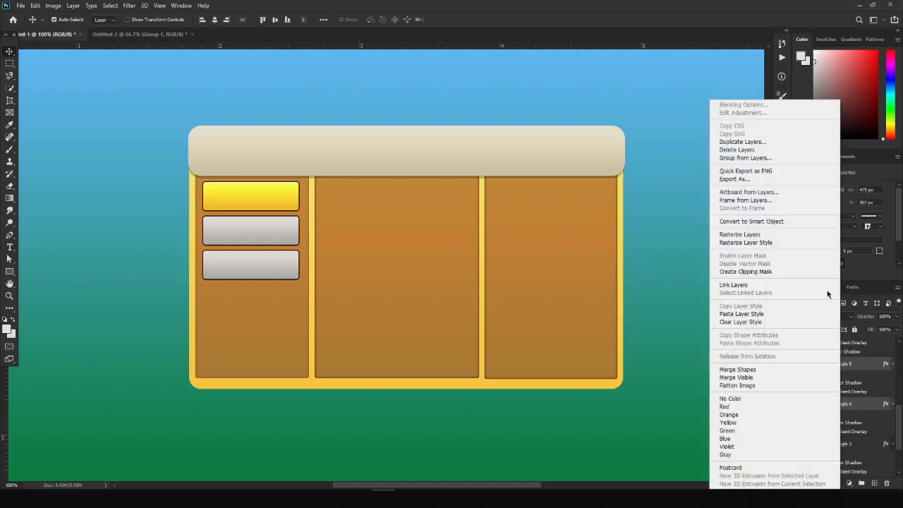
pyautogui.click(750, 315)
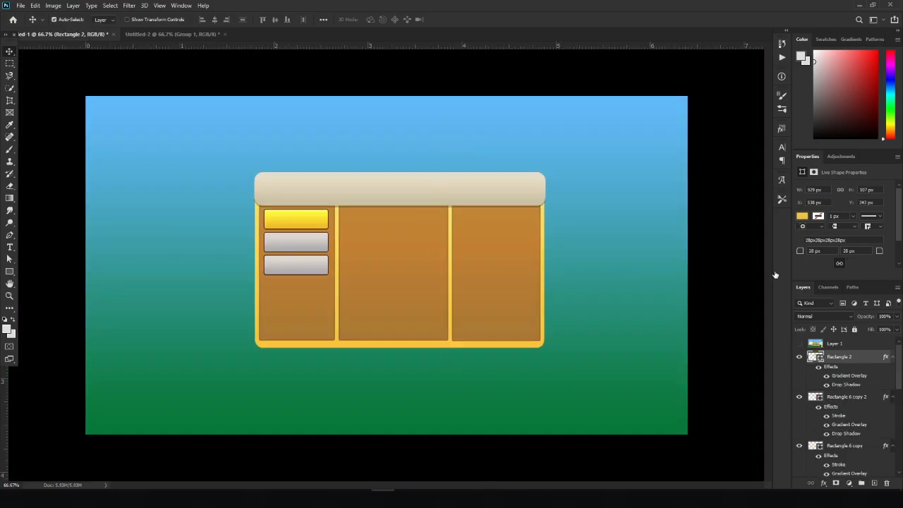
# - Set the header bar's drop shadow opacity to 50% and apply the layer style
pyautogui.click(570, 387)
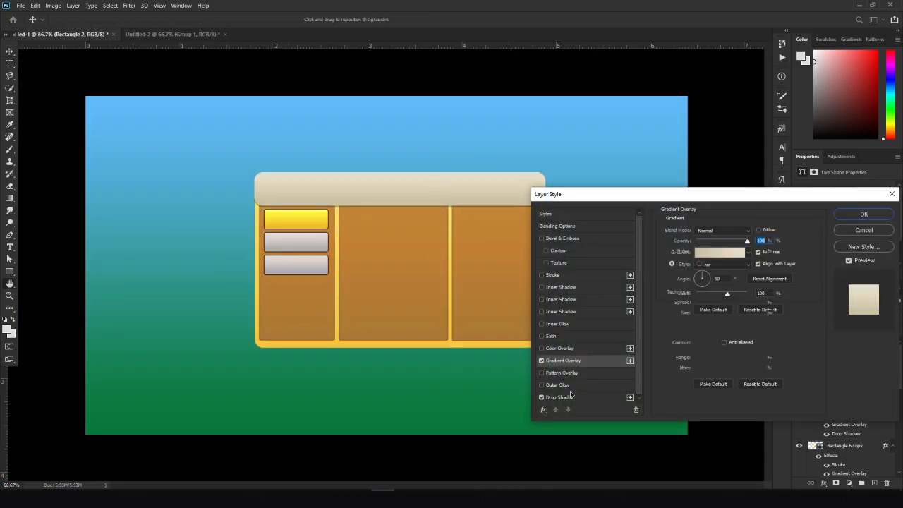
pyautogui.click(587, 397)
pyautogui.click(541, 384)
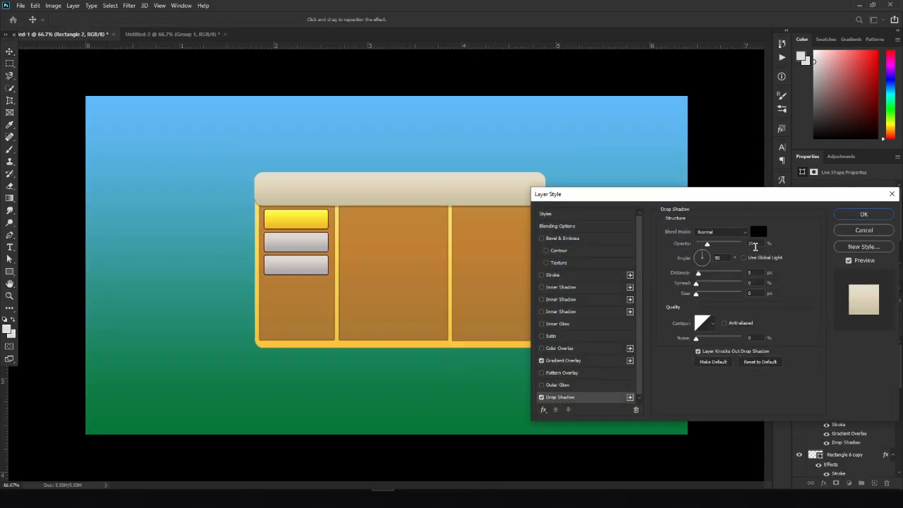
pyautogui.write('45')
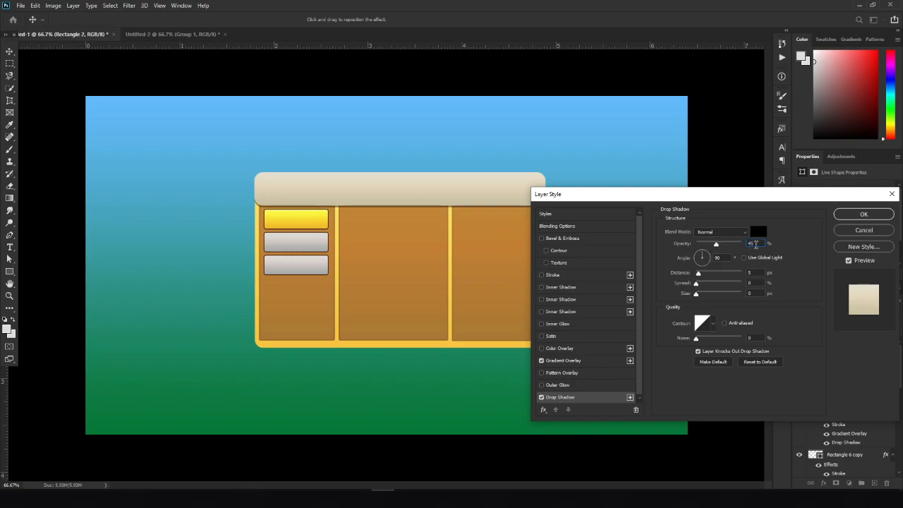
pyautogui.moveTo(753, 244); pyautogui.dragTo(710, 245)
pyautogui.write('50')
pyautogui.click(853, 215)
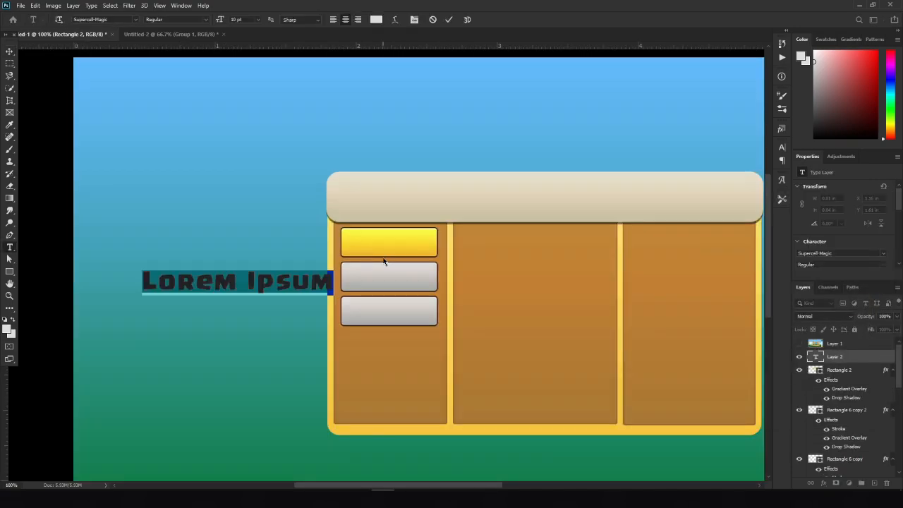
# - Add a CURRENCY text label, scale it down to about 5.23 pt and place it on the yellow button
pyautogui.write('CURRENCY')
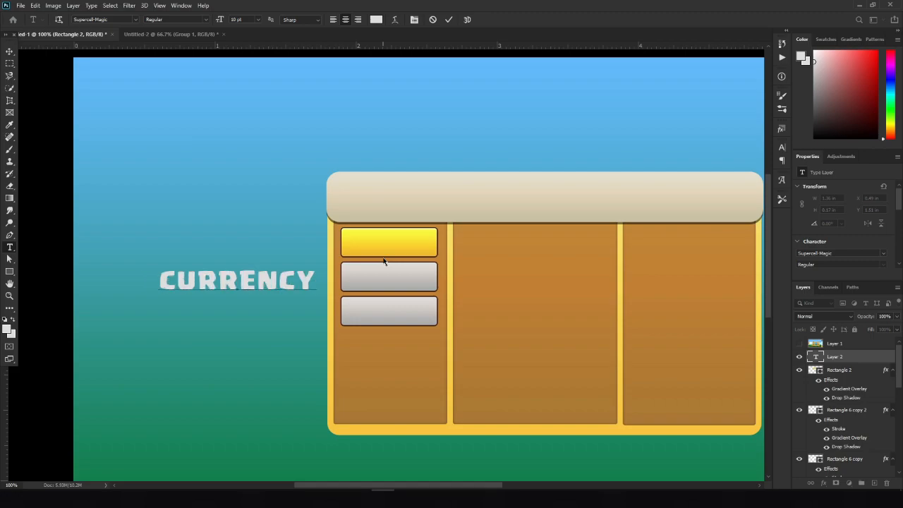
pyautogui.click(9, 52)
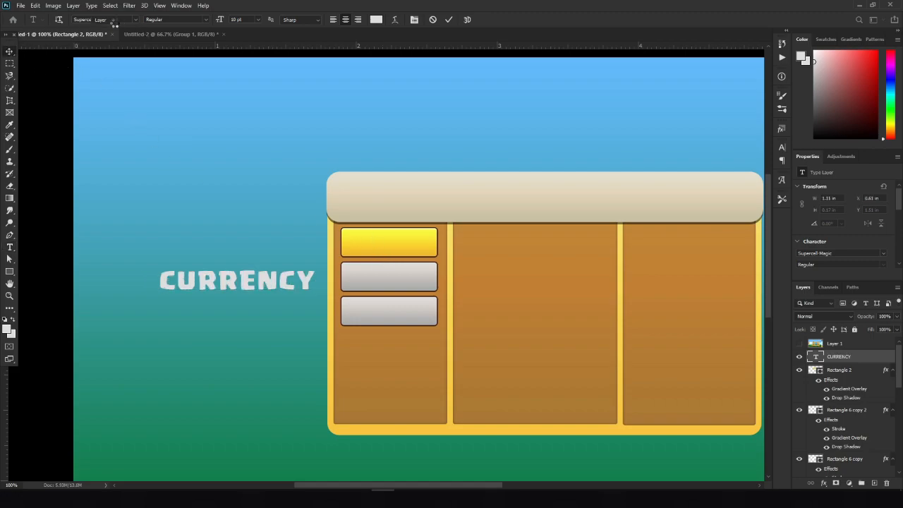
pyautogui.doubleClick(218, 277)
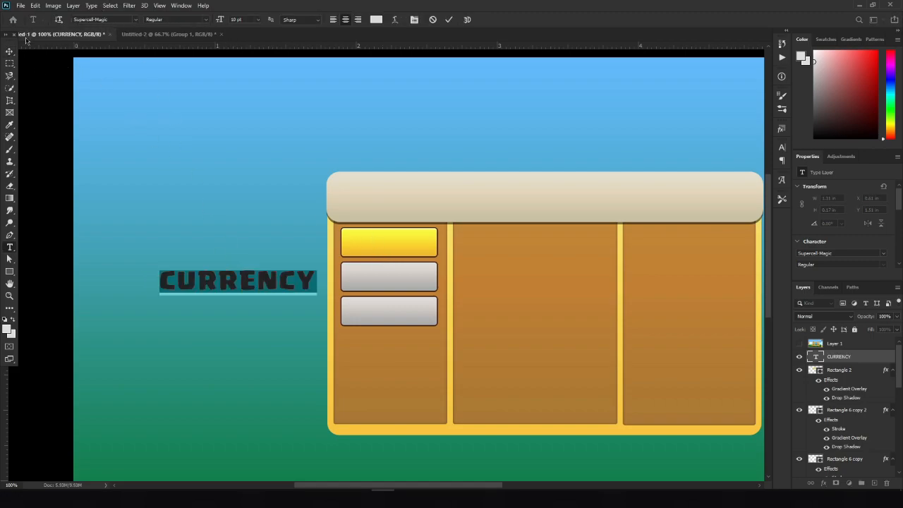
pyautogui.click(9, 52)
pyautogui.hotkey('ctrl', 't')
pyautogui.moveTo(314, 270); pyautogui.dragTo(379, 246)
pyautogui.press('Return')
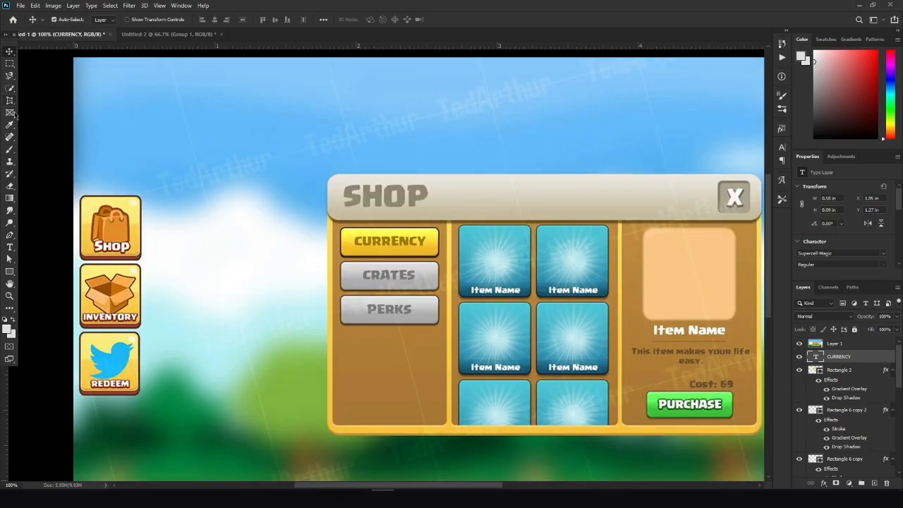
# - Sample the gold and grey text colours of the reference's CURRENCY and CRATES labels, and hide the reference
pyautogui.click(10, 124)
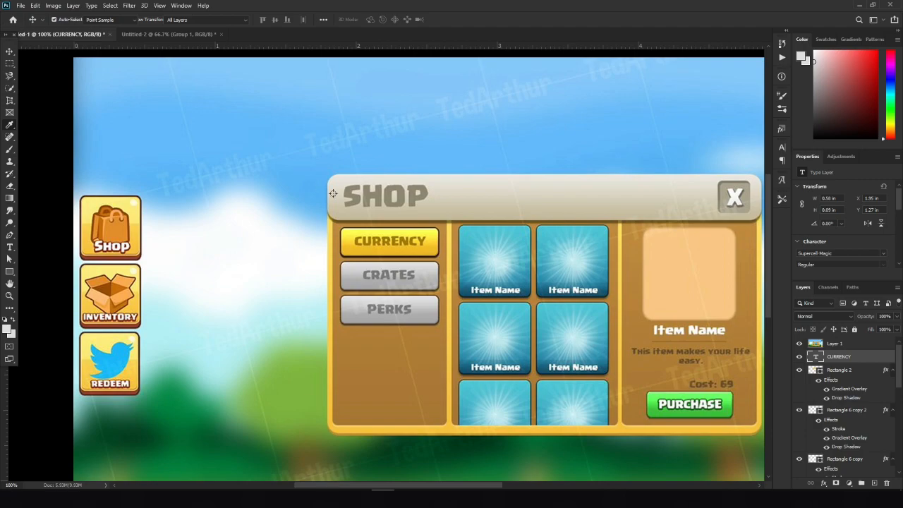
pyautogui.click(382, 239)
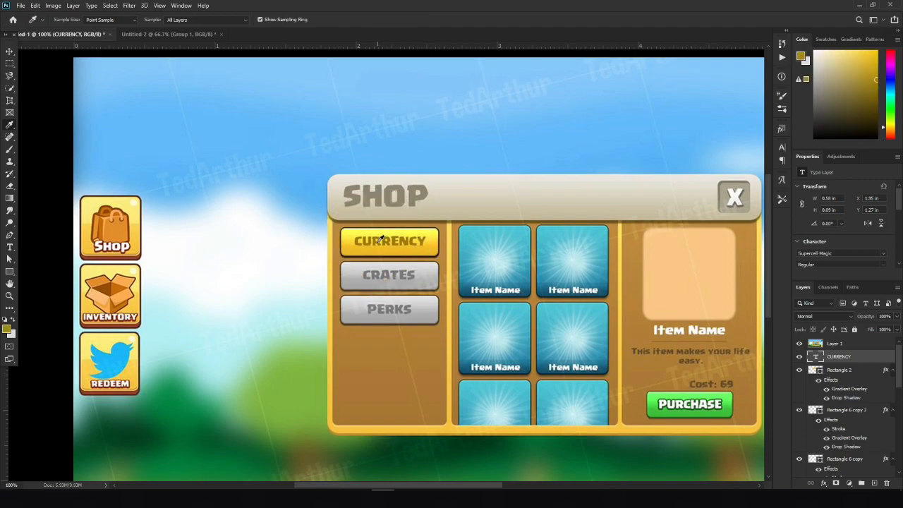
pyautogui.click(392, 272)
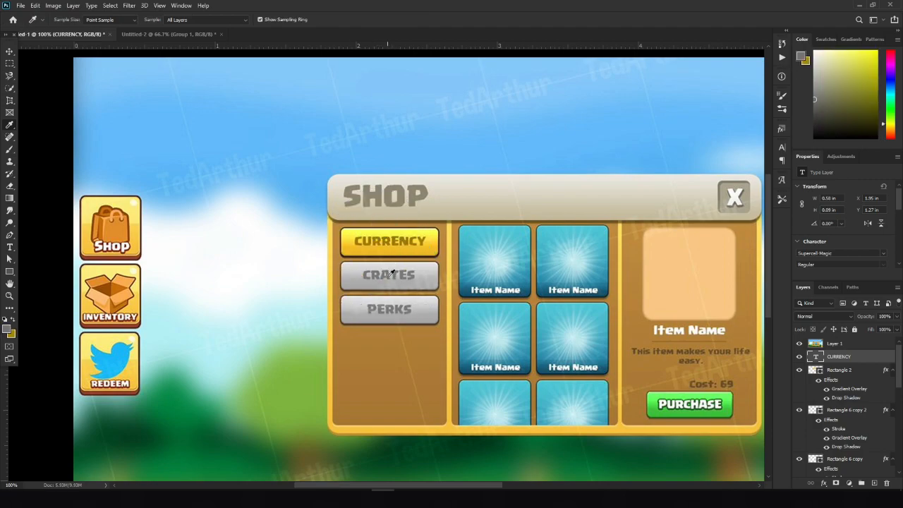
pyautogui.click(799, 344)
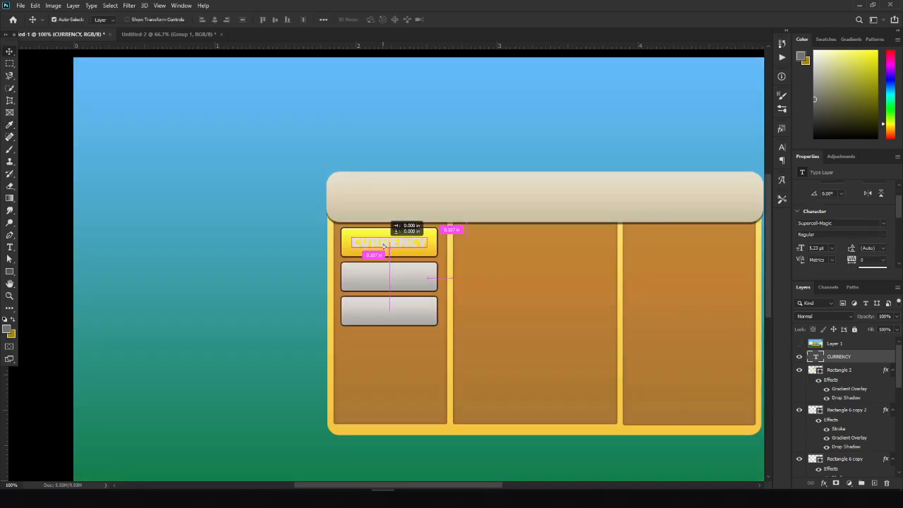
# - Centre the CURRENCY label on the yellow button and set its text colour to aa8602
pyautogui.moveTo(383, 244); pyautogui.dragTo(383, 245)
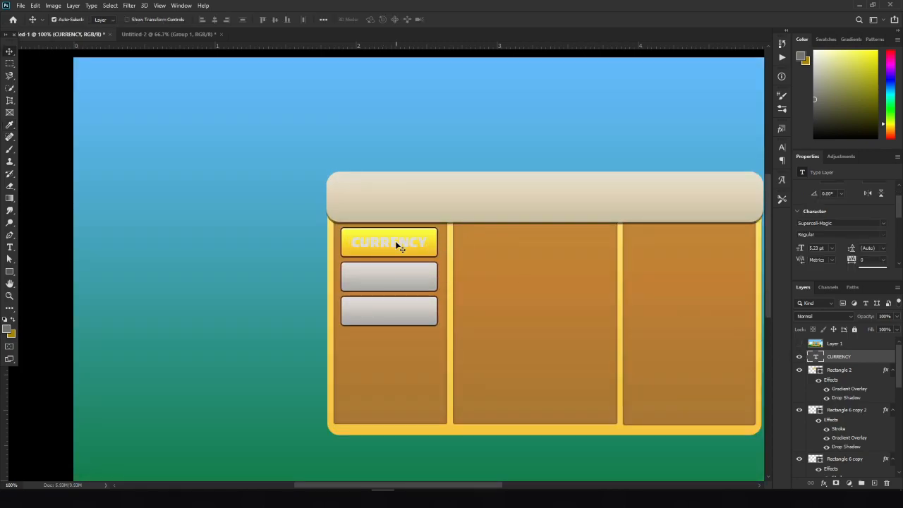
pyautogui.doubleClick(395, 240)
pyautogui.click(376, 19)
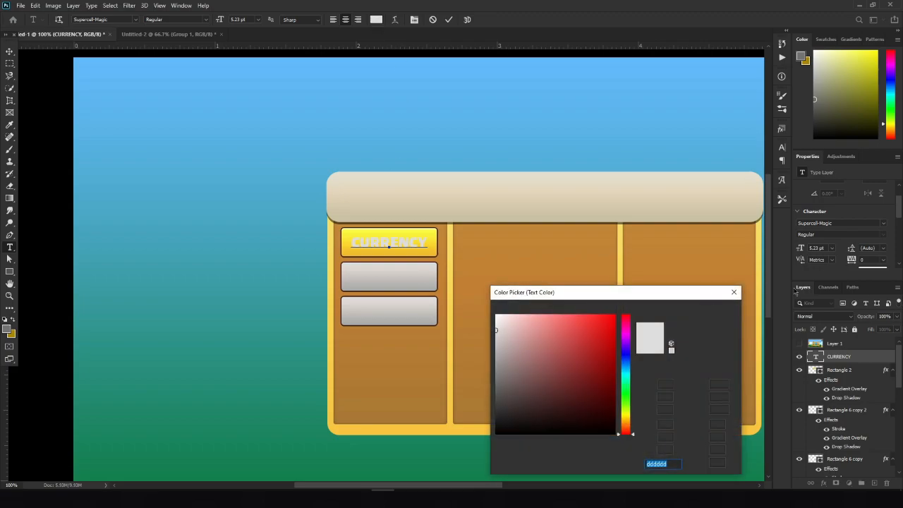
pyautogui.write('aa8602')
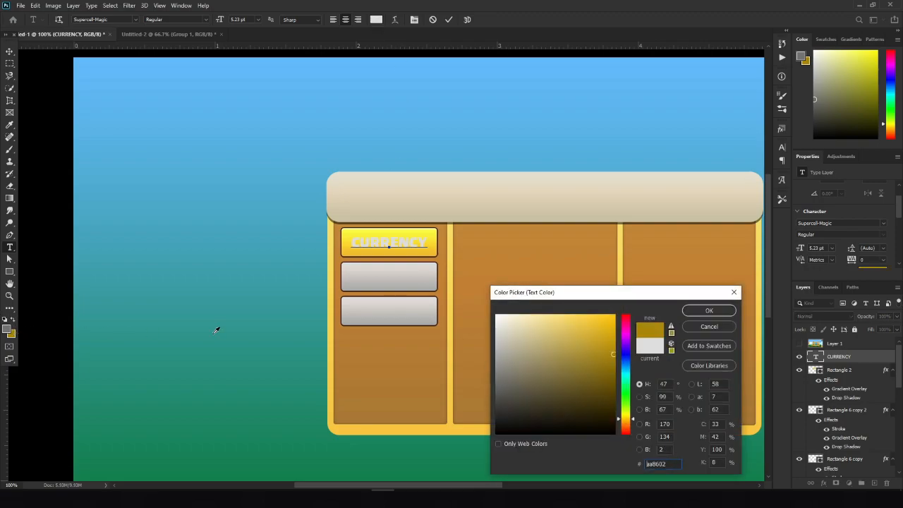
pyautogui.click(701, 312)
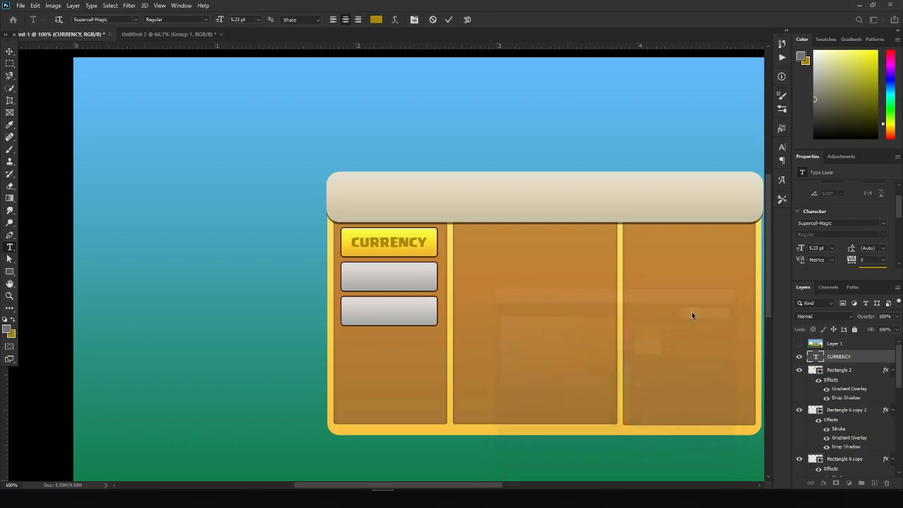
pyautogui.click(10, 53)
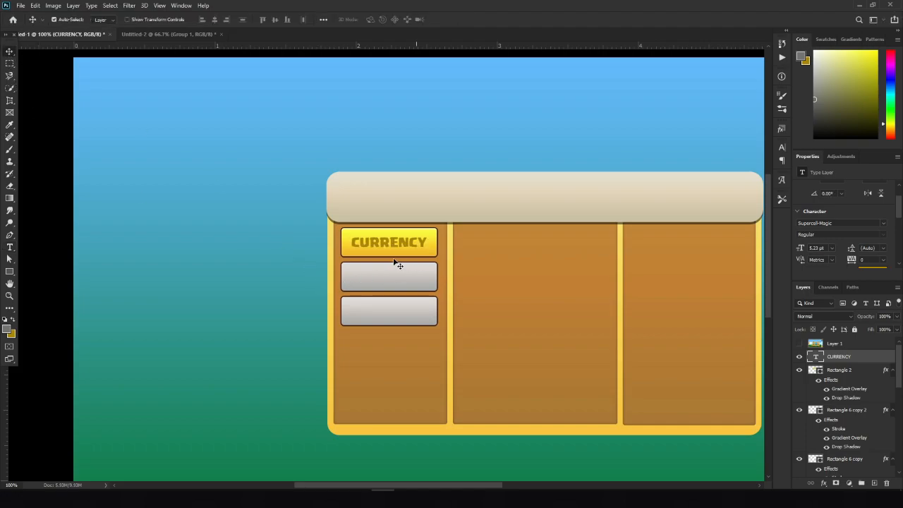
# - Duplicate the CURRENCY label onto the middle button and open the copy's text for editing
pyautogui.moveTo(385, 242); pyautogui.dragTo(383, 277)
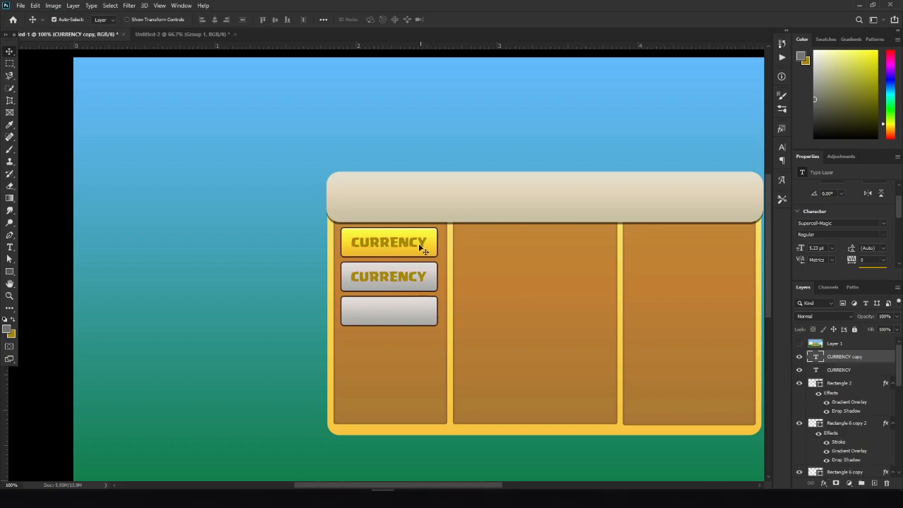
pyautogui.doubleClick(386, 278)
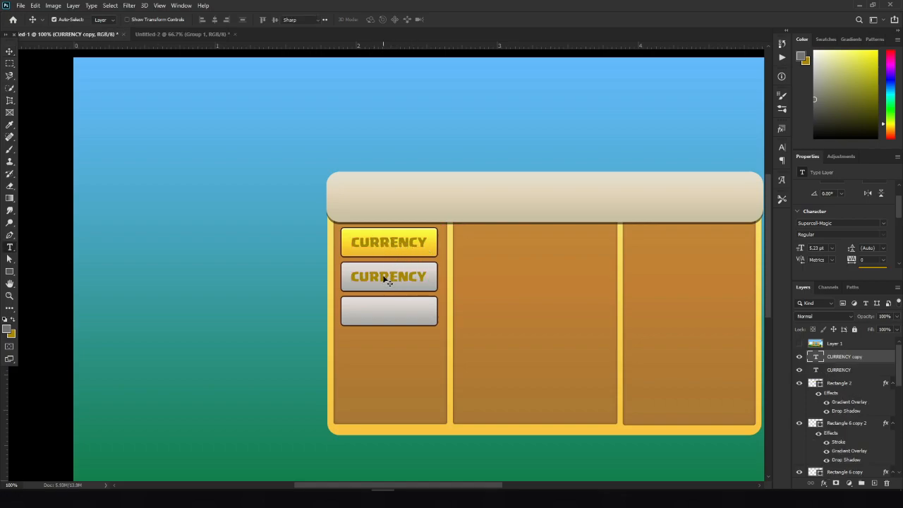
pyautogui.click(9, 51)
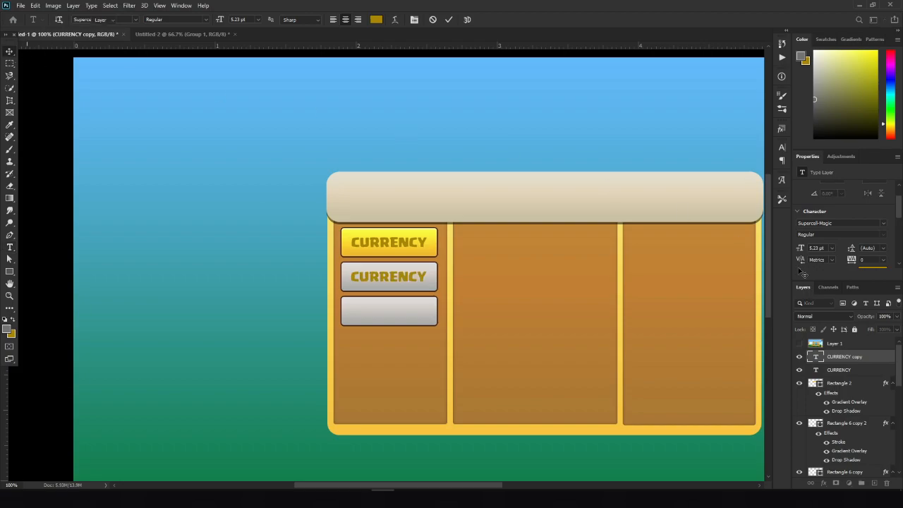
pyautogui.click(800, 344)
pyautogui.click(800, 343)
pyautogui.press('t')
pyautogui.doubleClick(388, 278)
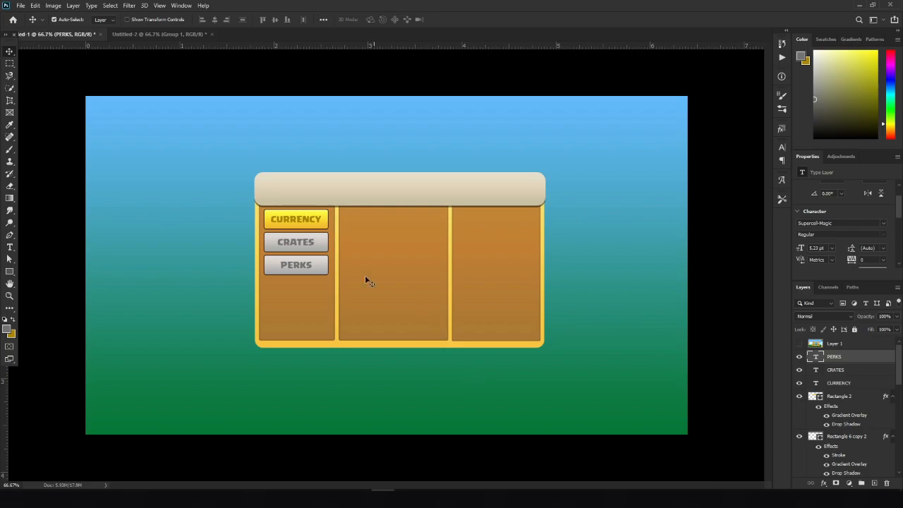
# - Compare the shop window and its button labels with the reference image by repeatedly showing and hiding the reference layer
pyautogui.click(799, 344)
pyautogui.click(800, 344)
pyautogui.click(799, 344)
pyautogui.click(800, 344)
pyautogui.click(800, 345)
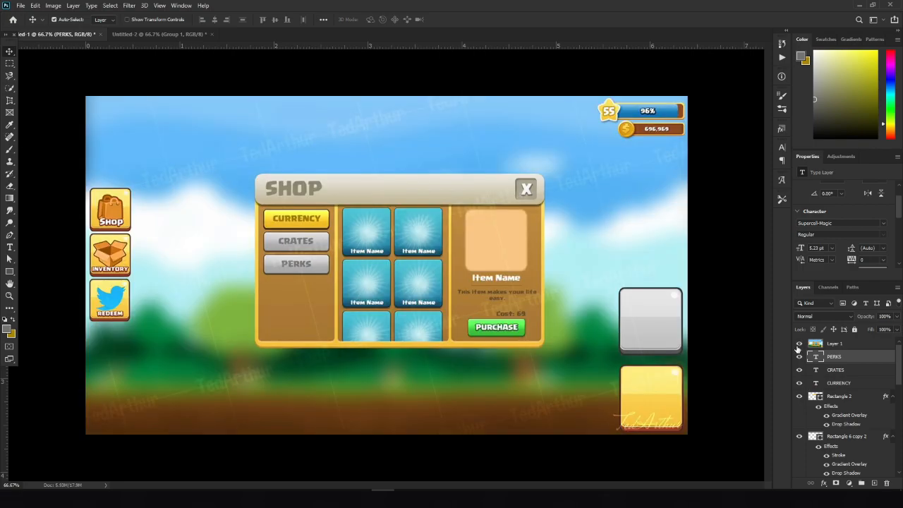
pyautogui.click(800, 345)
pyautogui.click(799, 345)
pyautogui.click(799, 344)
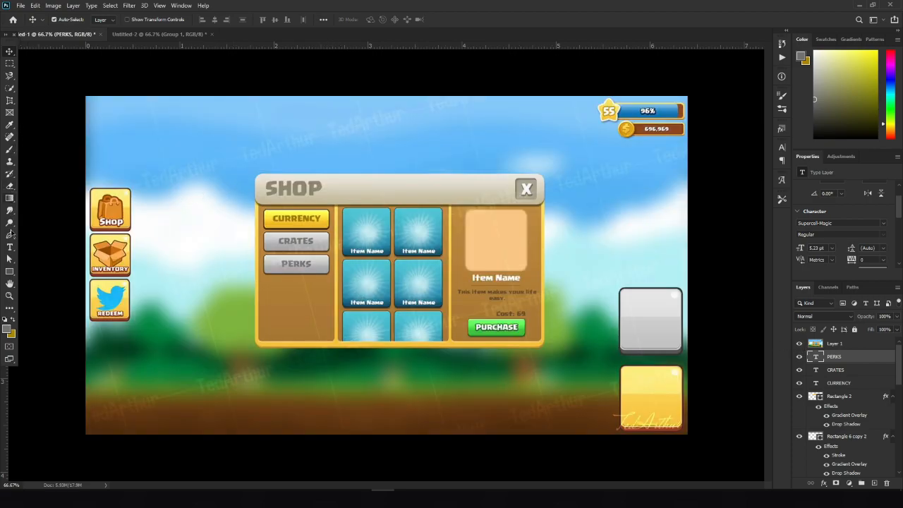
# - Draw a rectangle about 73 × 72 px over the reference's close button and sample that button's fill colour
pyautogui.click(10, 274)
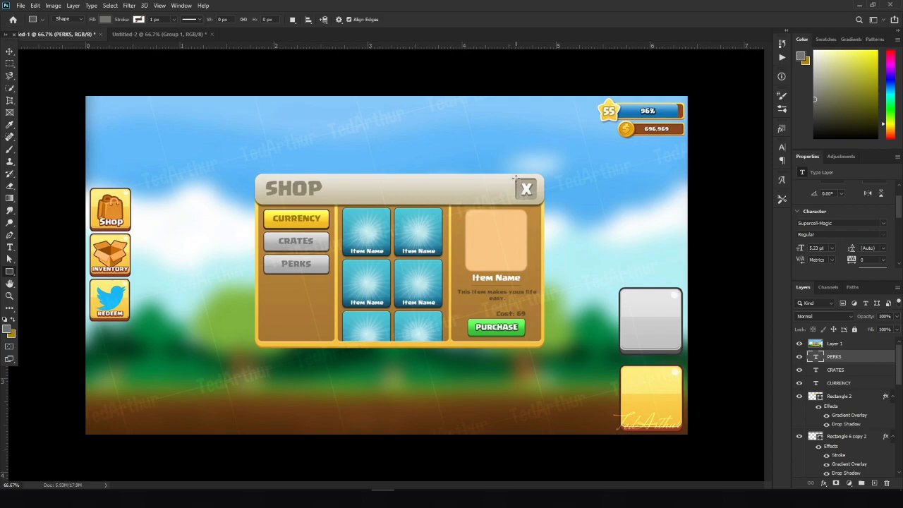
pyautogui.moveTo(516, 177); pyautogui.dragTo(538, 199)
pyautogui.moveTo(537, 200); pyautogui.dragTo(539, 201)
pyautogui.press('i')
pyautogui.click(532, 189)
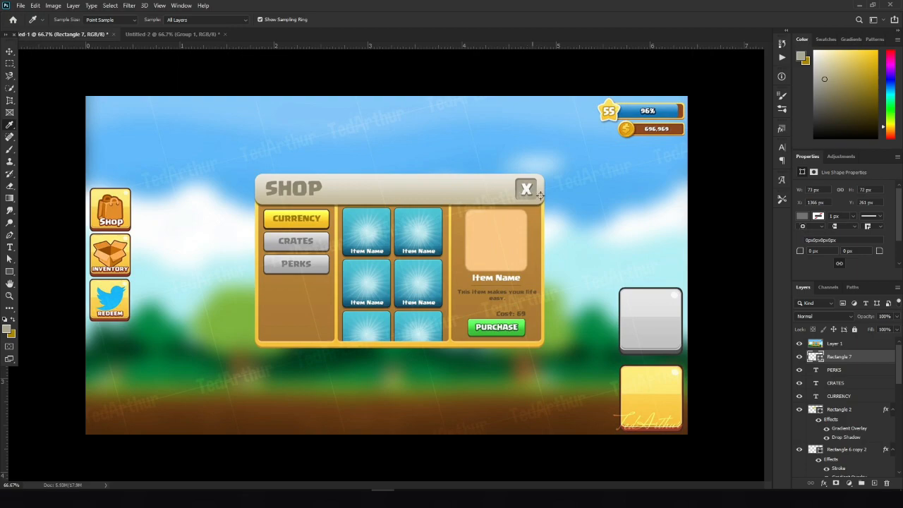
pyautogui.click(533, 189)
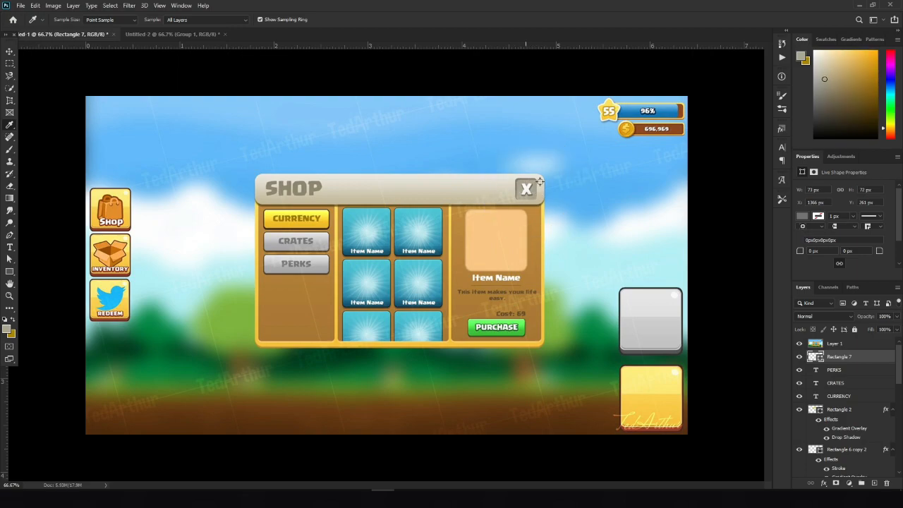
pyautogui.click(800, 344)
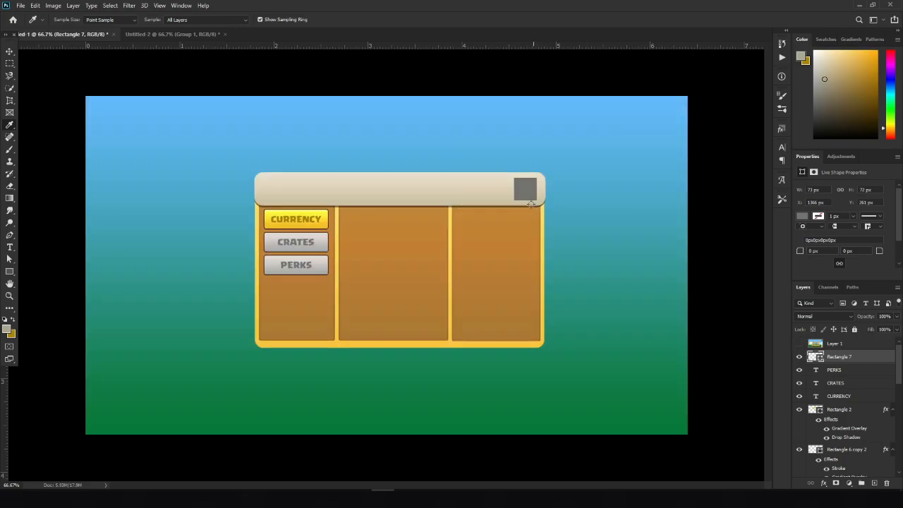
# - Round all corners of the close-button square to 7 px
pyautogui.press('v')
pyautogui.moveTo(821, 252); pyautogui.dragTo(739, 258)
pyautogui.write('8')
pyautogui.press('Return')
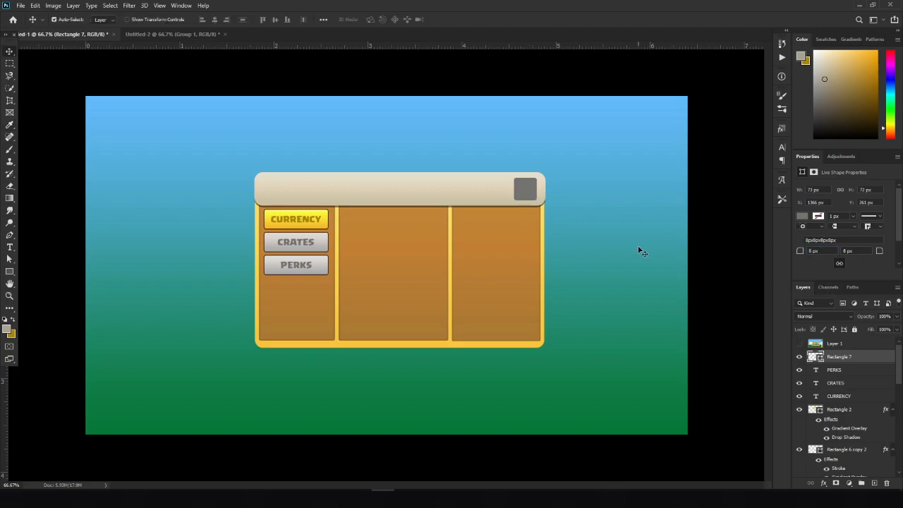
pyautogui.moveTo(811, 252); pyautogui.dragTo(733, 259)
pyautogui.write('7')
pyautogui.press('Return')
# - Fill the close-button square with the colour sampled from the reference
pyautogui.doubleClick(815, 358)
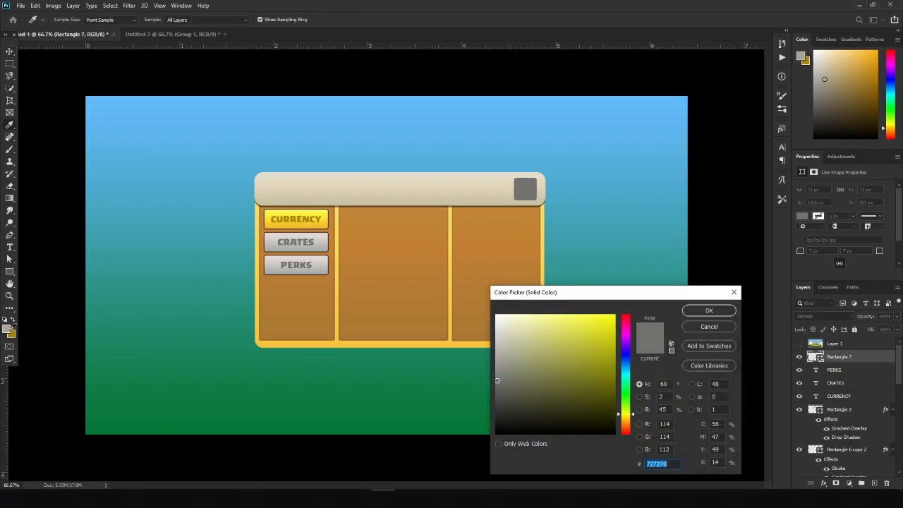
pyautogui.click(7, 329)
pyautogui.click(716, 314)
pyautogui.rightClick(833, 358)
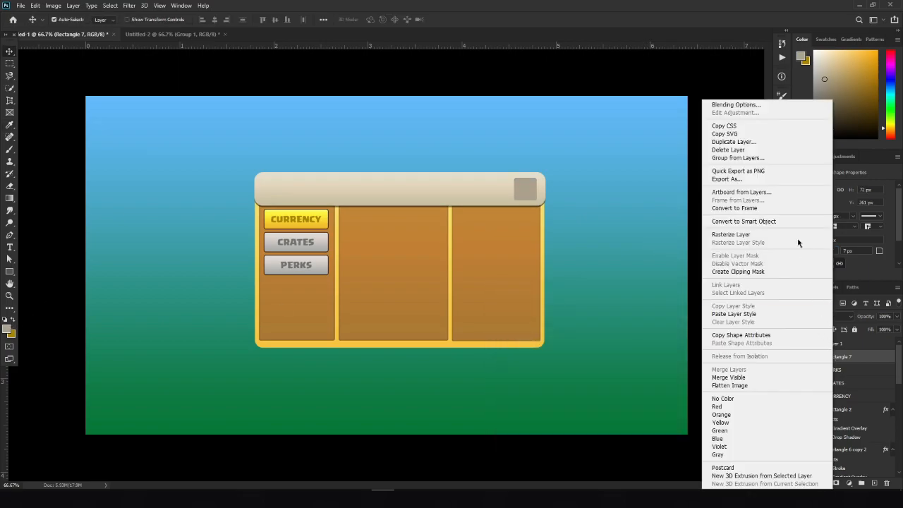
pyautogui.click(747, 105)
pyautogui.moveTo(572, 194); pyautogui.dragTo(364, 188)
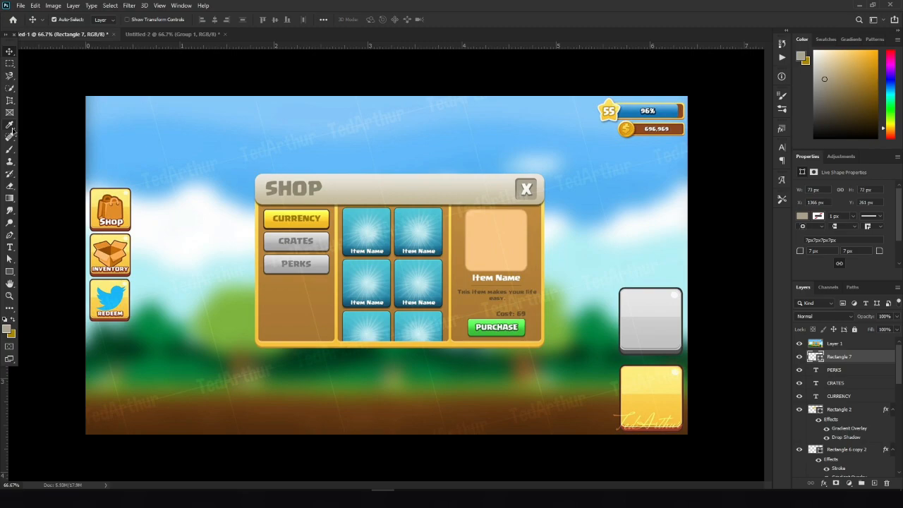
# - Sample the dark inner-edge colour of the close button in the reference image
pyautogui.click(10, 125)
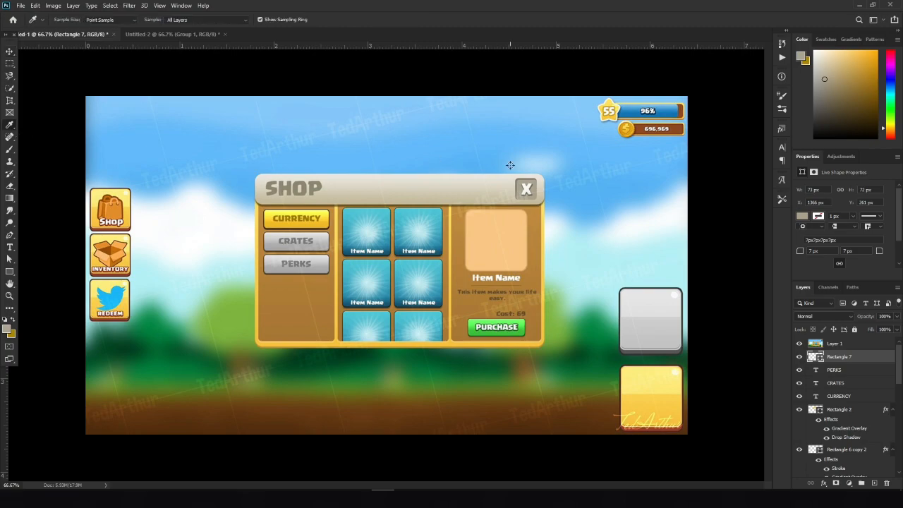
pyautogui.hotkey('ctrl', '+')
pyautogui.hotkey('ctrl', '+')
pyautogui.moveTo(472, 145); pyautogui.dragTo(165, 286)
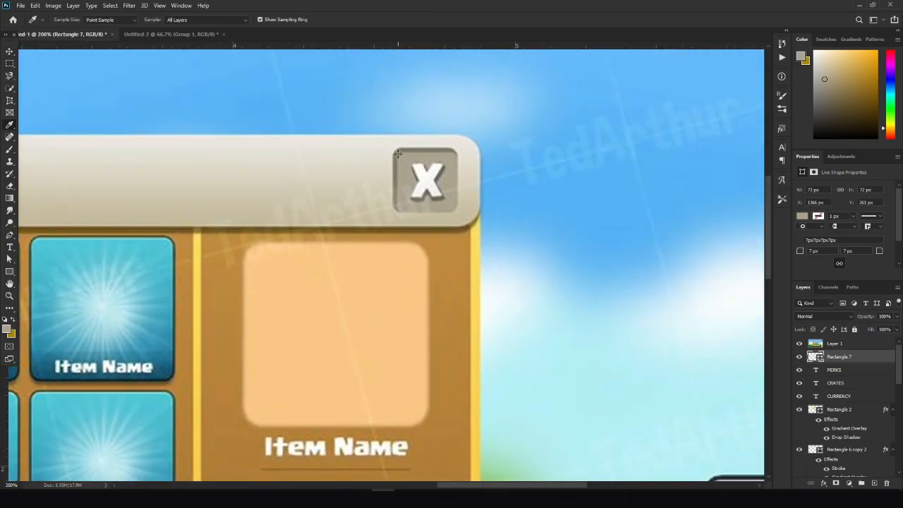
pyautogui.click(397, 153)
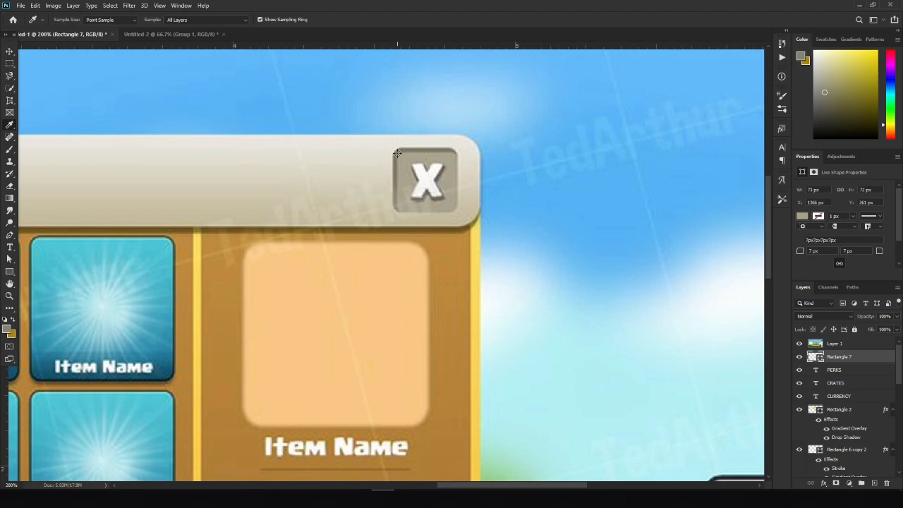
# - Hide the reference layer and give the close-button square an inner shadow with a 90° angle and 6 px distance
pyautogui.click(800, 343)
pyautogui.hotkey('ctrl', '-')
pyautogui.press('v')
pyautogui.rightClick(870, 360)
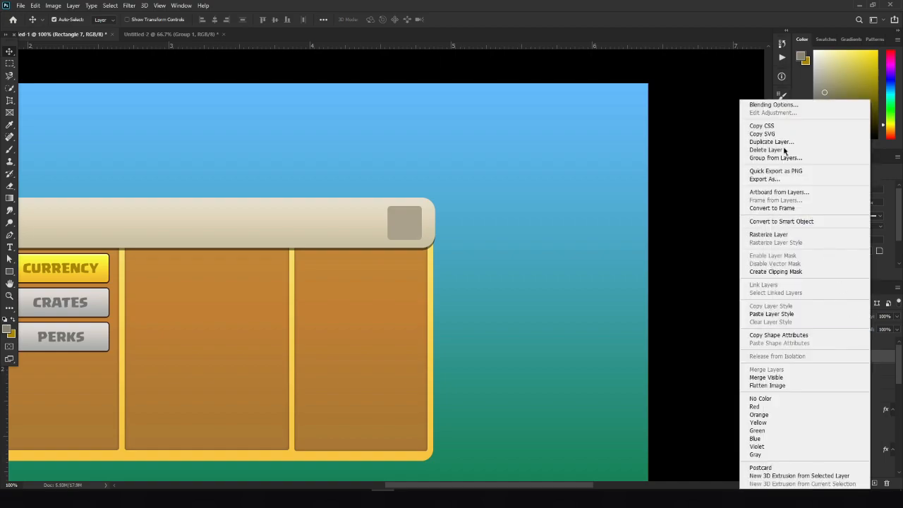
pyautogui.click(754, 106)
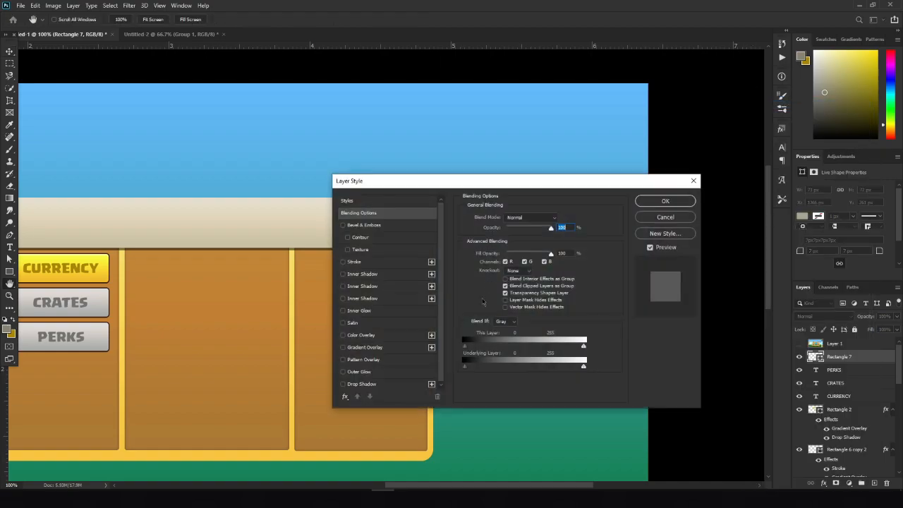
pyautogui.moveTo(405, 178); pyautogui.dragTo(720, 211)
pyautogui.click(655, 320)
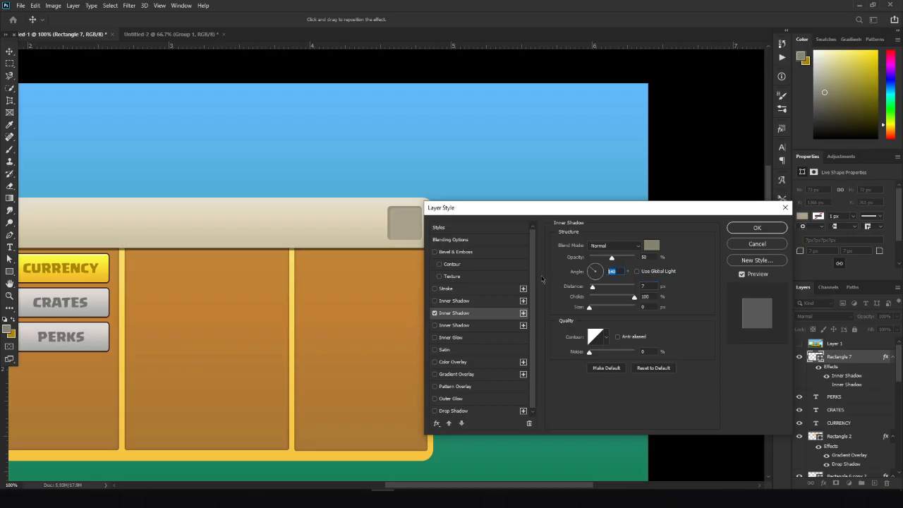
pyautogui.write('90')
pyautogui.write('6')
# - Enable a second inner shadow on the close-button square at 50% opacity, coloured with the sampled dark grey #85836e
pyautogui.click(436, 301)
pyautogui.click(460, 324)
pyautogui.click(435, 301)
pyautogui.click(443, 324)
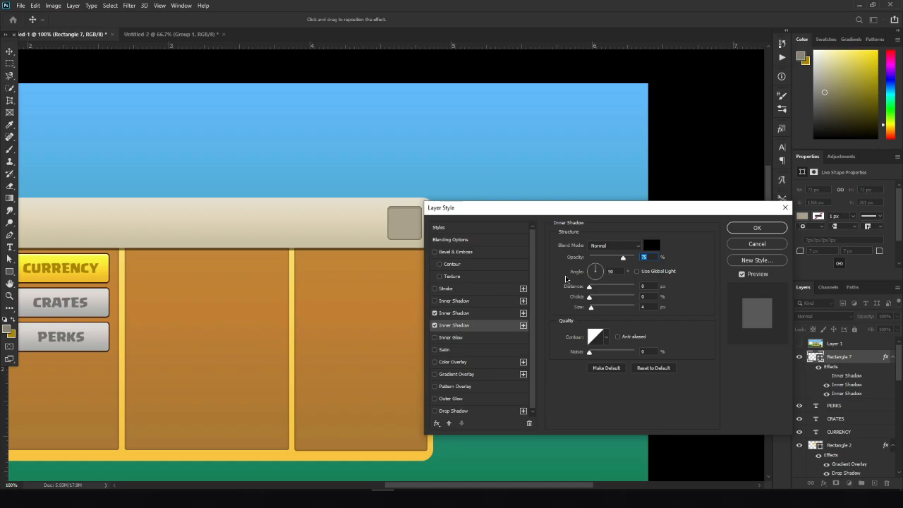
pyautogui.write('50')
pyautogui.click(652, 245)
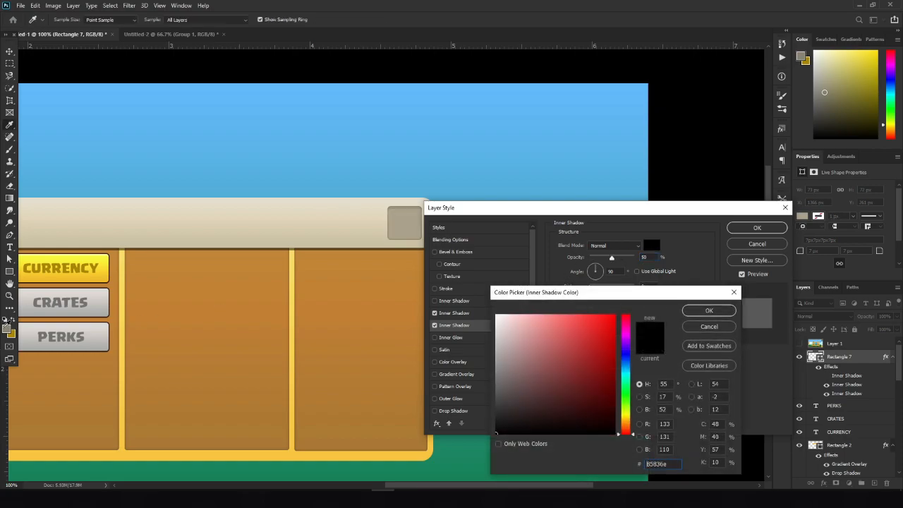
pyautogui.click(404, 222)
pyautogui.click(699, 311)
# - Set the second inner shadow to 6 px distance, 100% choke, 0 px size and a 180° angle
pyautogui.click(463, 314)
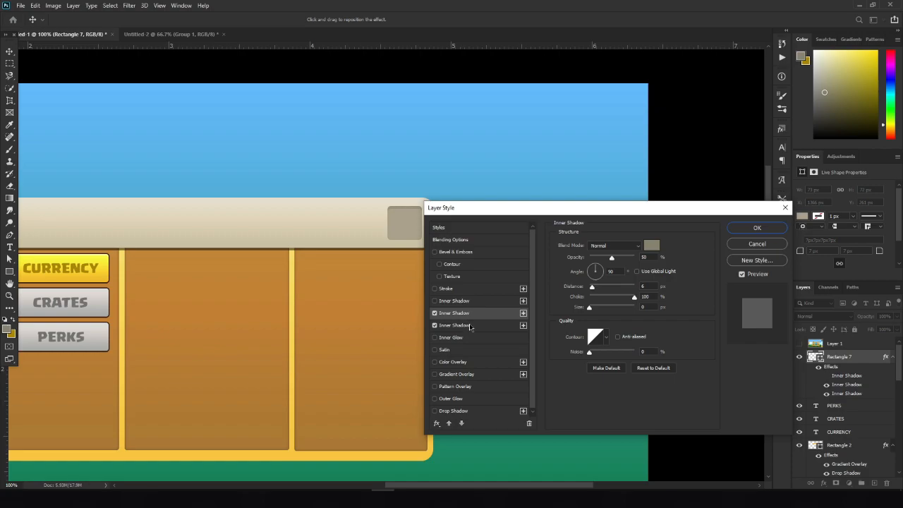
pyautogui.click(470, 325)
pyautogui.click(643, 285)
pyautogui.press('Tab')
pyautogui.write('100')
pyautogui.moveTo(592, 309); pyautogui.dragTo(589, 308)
pyautogui.click(587, 275)
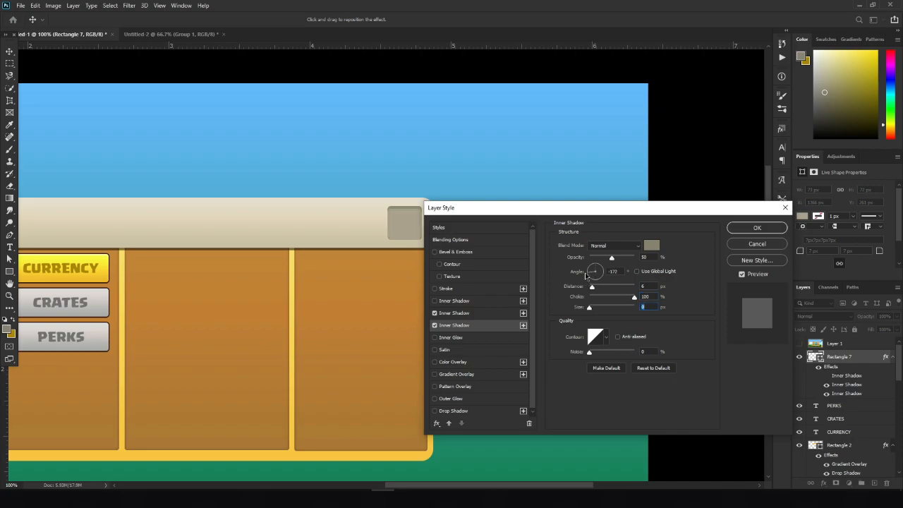
pyautogui.click(586, 275)
# - Set both inner shadows of the close-button square to 75% opacity and 5 px distance, and apply the layer style
pyautogui.click(483, 314)
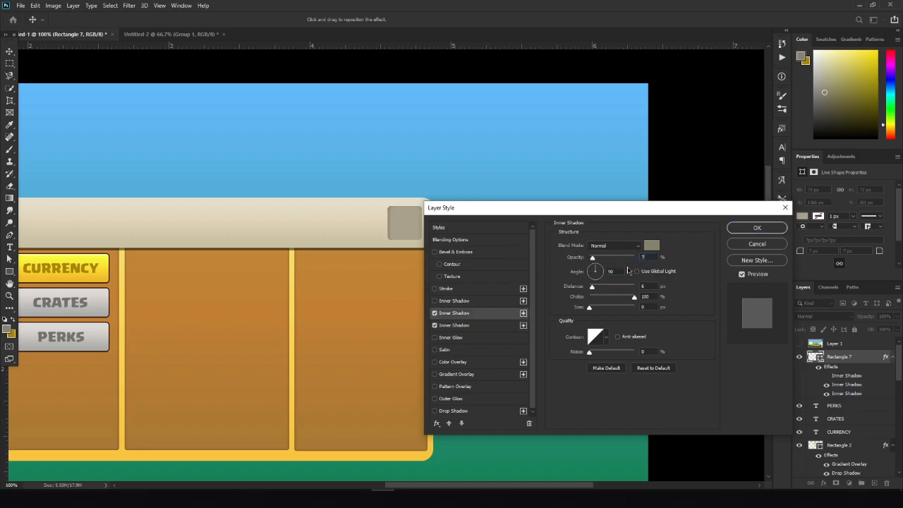
pyautogui.click(472, 326)
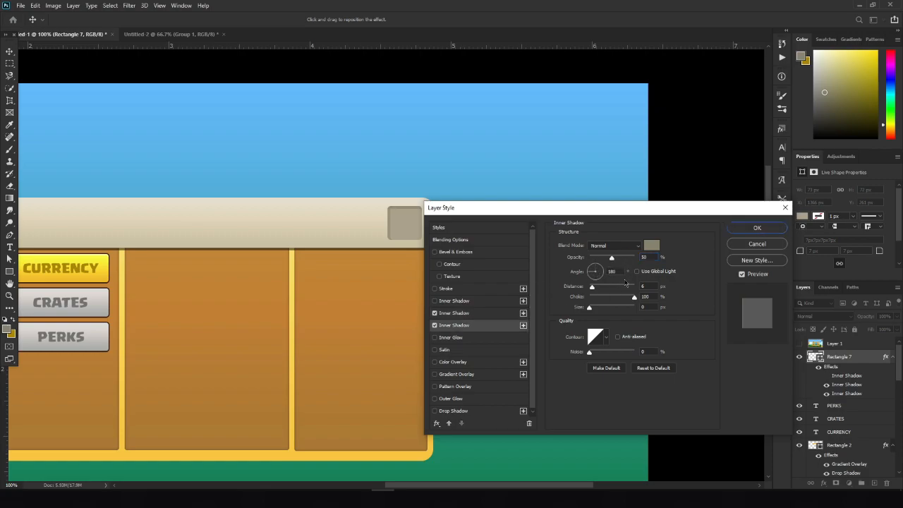
pyautogui.write('75')
pyautogui.moveTo(506, 218); pyautogui.dragTo(540, 226)
pyautogui.write('5')
pyautogui.click(505, 323)
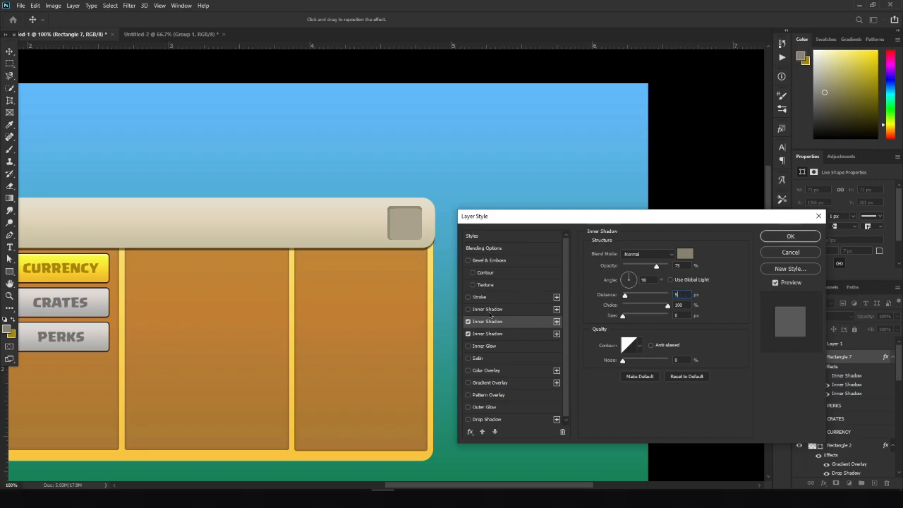
pyautogui.press('Return')
# - Add a third inner shadow to the close-button square and set its opacity to 75%
pyautogui.hotkey('ctrl', '+')
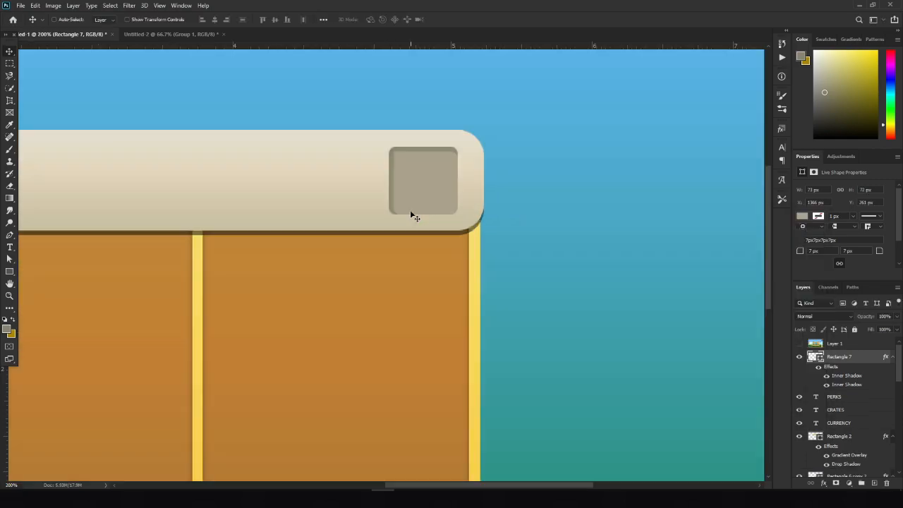
pyautogui.moveTo(394, 232); pyautogui.dragTo(399, 298)
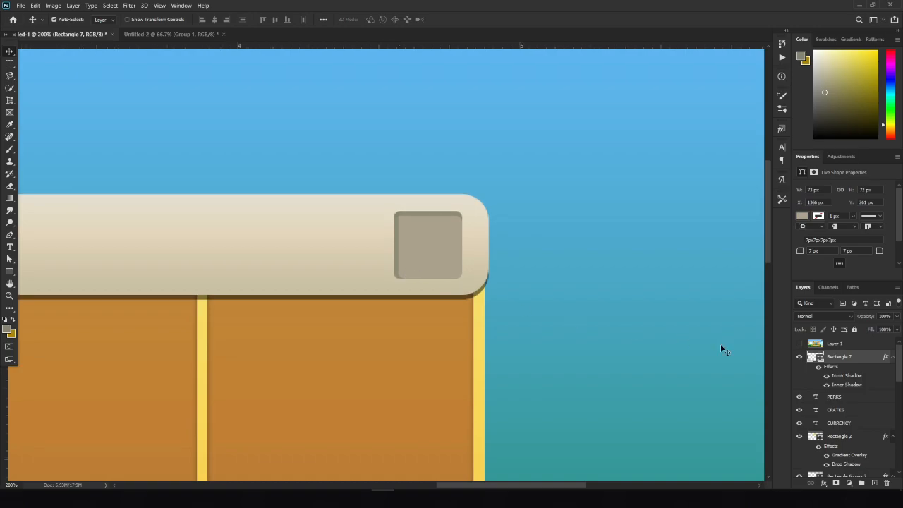
pyautogui.rightClick(842, 358)
pyautogui.click(748, 101)
pyautogui.moveTo(500, 220); pyautogui.dragTo(633, 218)
pyautogui.click(605, 429)
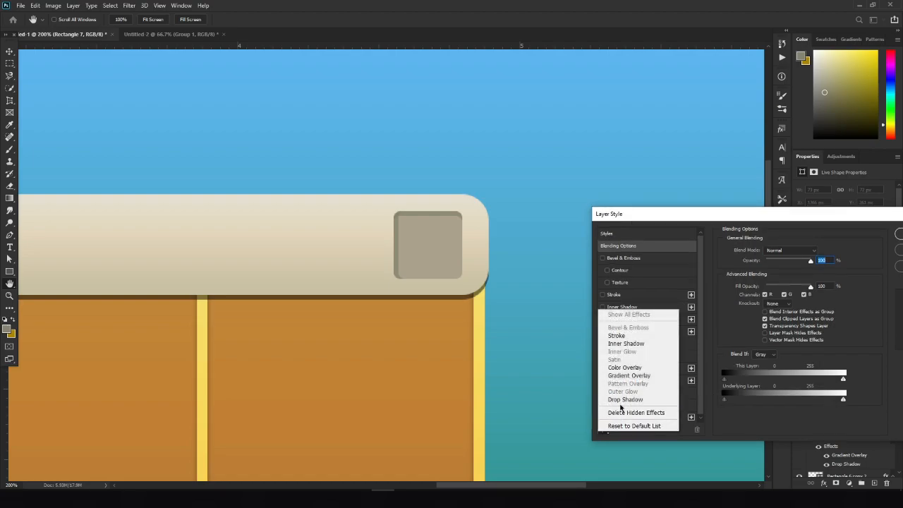
pyautogui.click(624, 343)
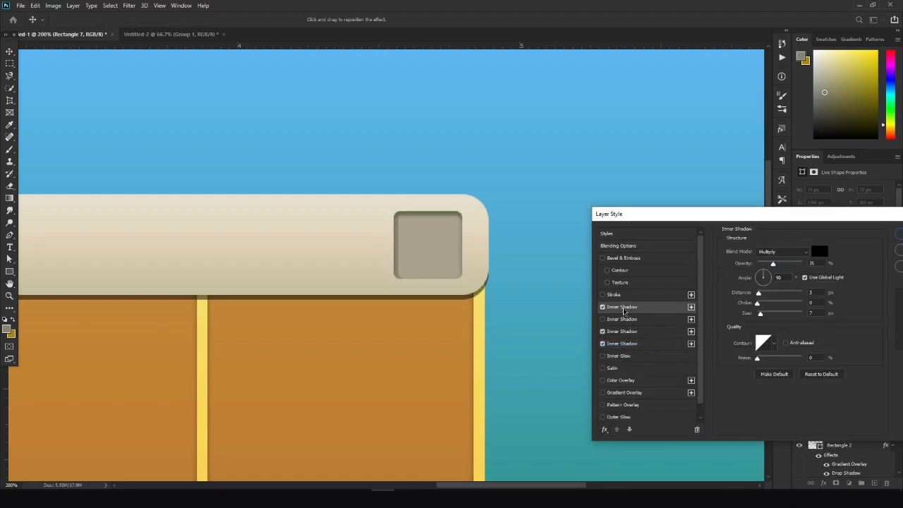
pyautogui.click(820, 264)
pyautogui.write('75')
pyautogui.click(627, 309)
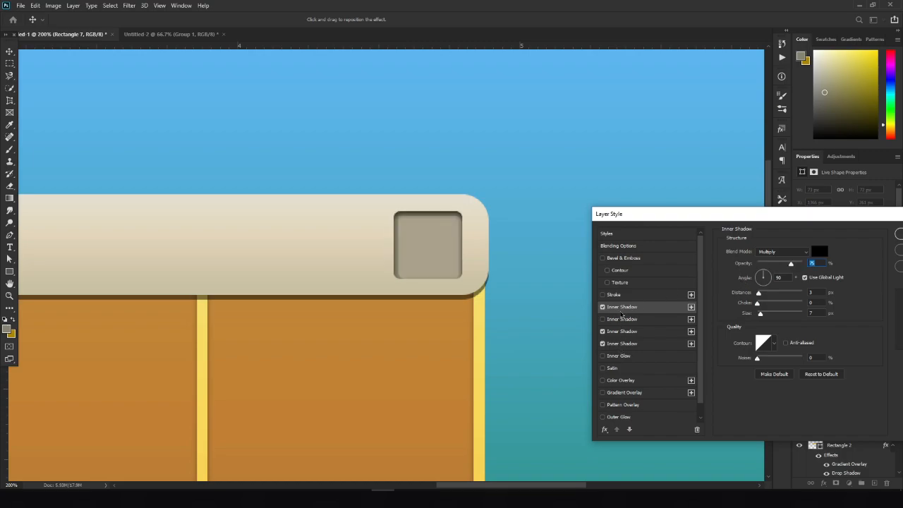
# - Give the third inner shadow 5 px distance, 100% choke, 0 px size and the Normal blend mode
pyautogui.click(629, 333)
pyautogui.click(632, 312)
pyautogui.doubleClick(817, 292)
pyautogui.write('5')
pyautogui.press('Tab')
pyautogui.write('100')
pyautogui.press('Tab')
pyautogui.write('0')
pyautogui.click(784, 251)
pyautogui.click(776, 258)
# - Set the third inner shadow's angle to 140° and adjust its distance to 5 px to fill the corner between the other two
pyautogui.click(650, 331)
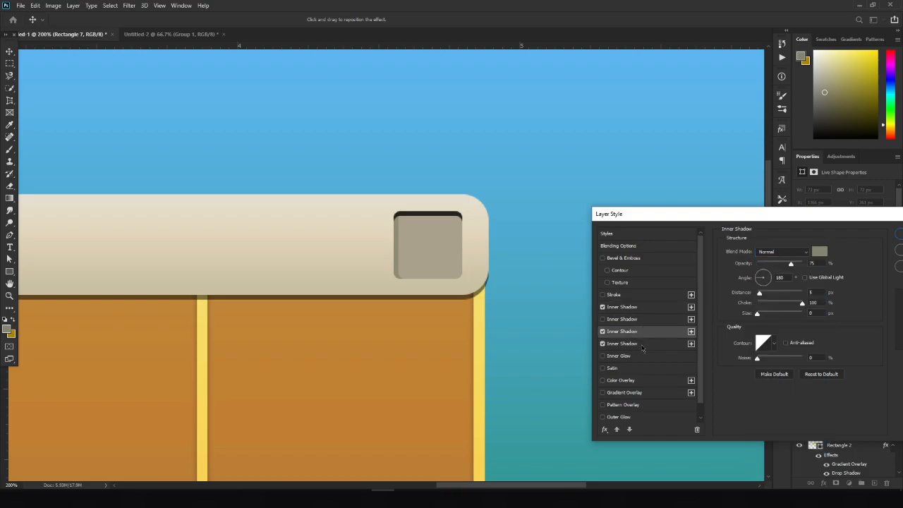
pyautogui.click(649, 343)
pyautogui.click(649, 311)
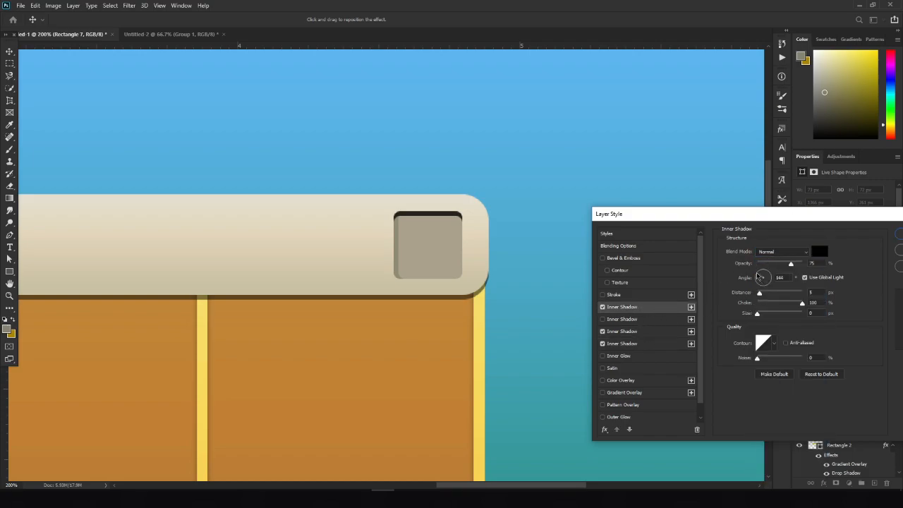
pyautogui.click(772, 276)
pyautogui.write('140')
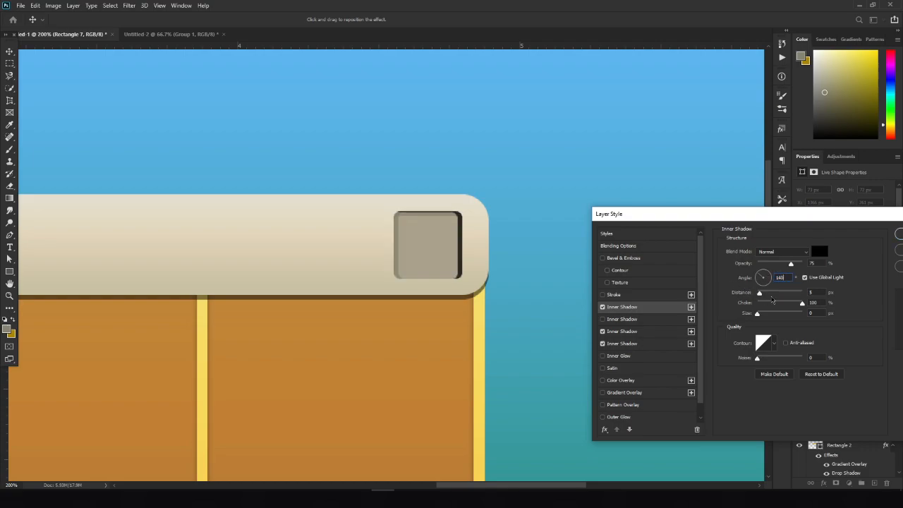
pyautogui.press('Tab')
pyautogui.write('2')
pyautogui.doubleClick(815, 291)
pyautogui.write('3')
pyautogui.press('Up')
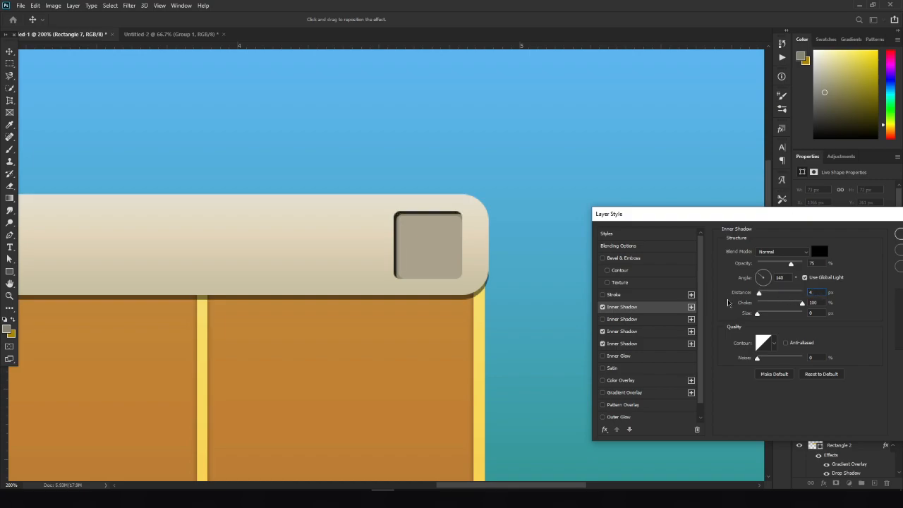
pyautogui.press('Up')
# - Colour the third inner shadow with the sampled dark grey #85836e and apply the layer style
pyautogui.click(819, 251)
pyautogui.click(6, 328)
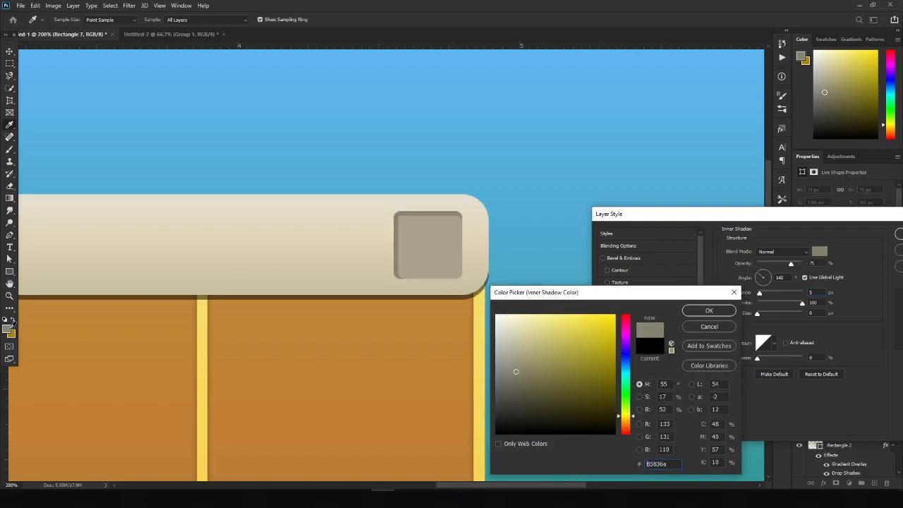
pyautogui.click(702, 312)
pyautogui.moveTo(756, 214); pyautogui.dragTo(630, 223)
pyautogui.click(783, 242)
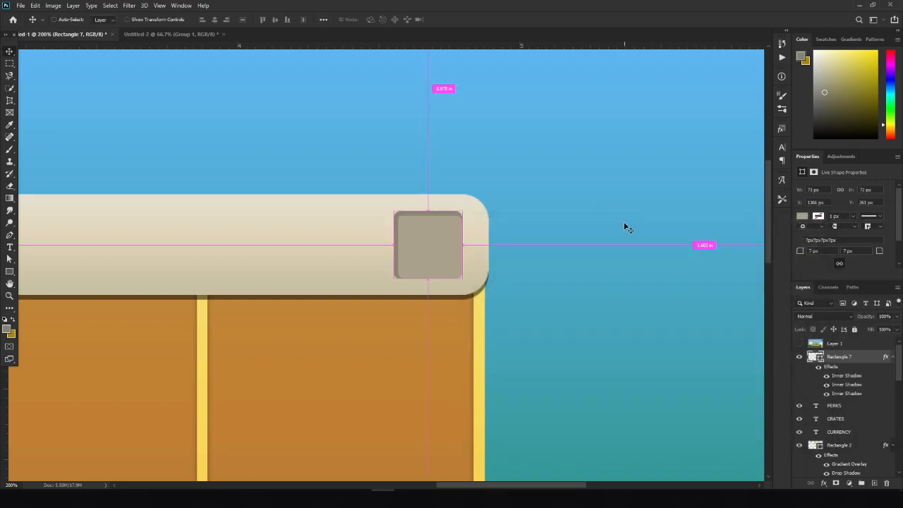
# - Add the text "X" in the Supercell-Magic font just above the shop header
pyautogui.hotkey('ctrl', '-')
pyautogui.hotkey('ctrl', '-')
pyautogui.hotkey('ctrl', '-')
pyautogui.hotkey('ctrl', '+')
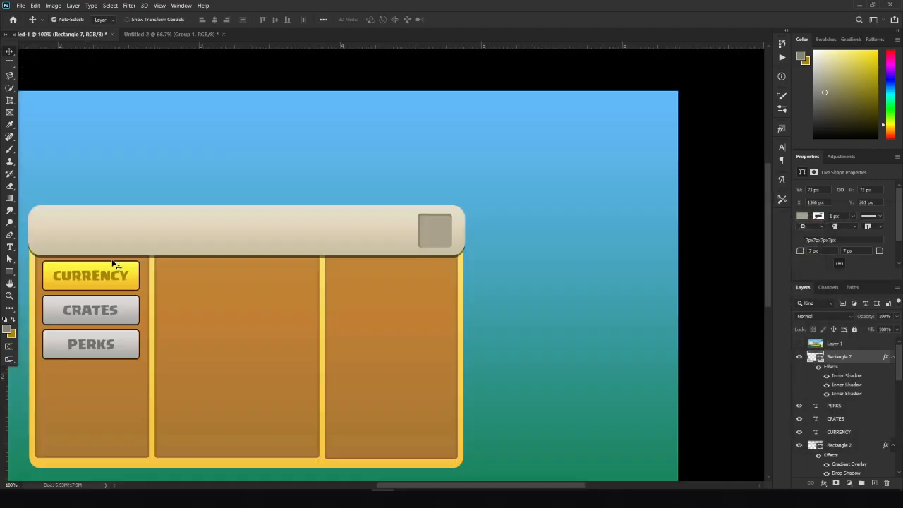
pyautogui.press('t')
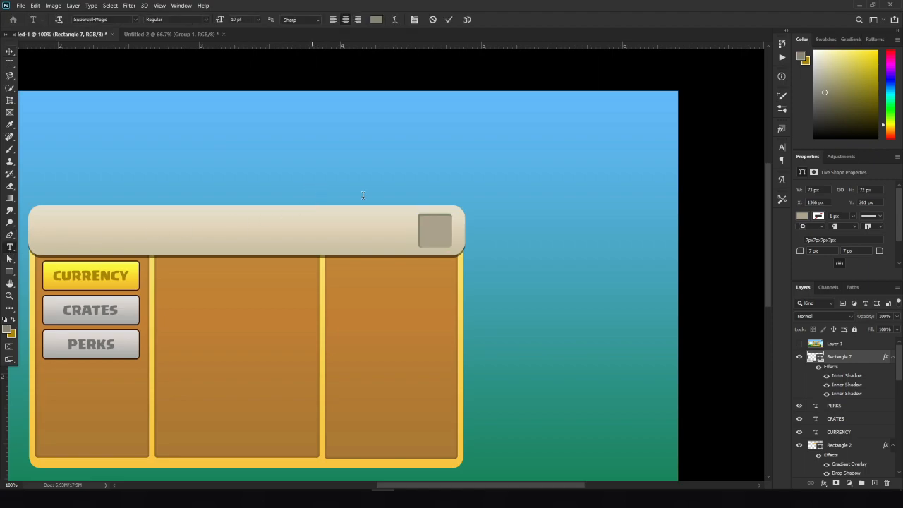
pyautogui.click(312, 191)
pyautogui.write('X')
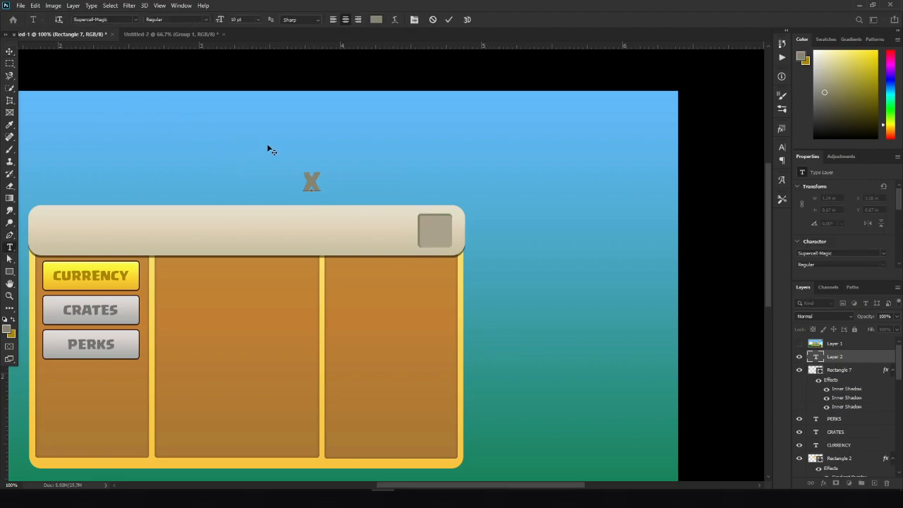
# - Colour the X white (ffffff) and move it to the centre of the close-button square
pyautogui.doubleClick(311, 174)
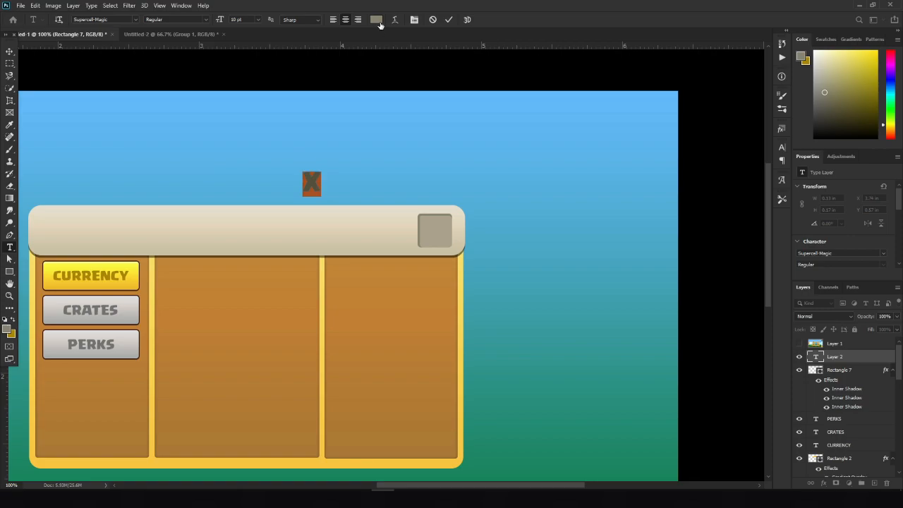
pyautogui.click(376, 19)
pyautogui.write('d5ca5bffffff')
pyautogui.click(699, 309)
pyautogui.click(9, 51)
pyautogui.moveTo(303, 180); pyautogui.dragTo(435, 231)
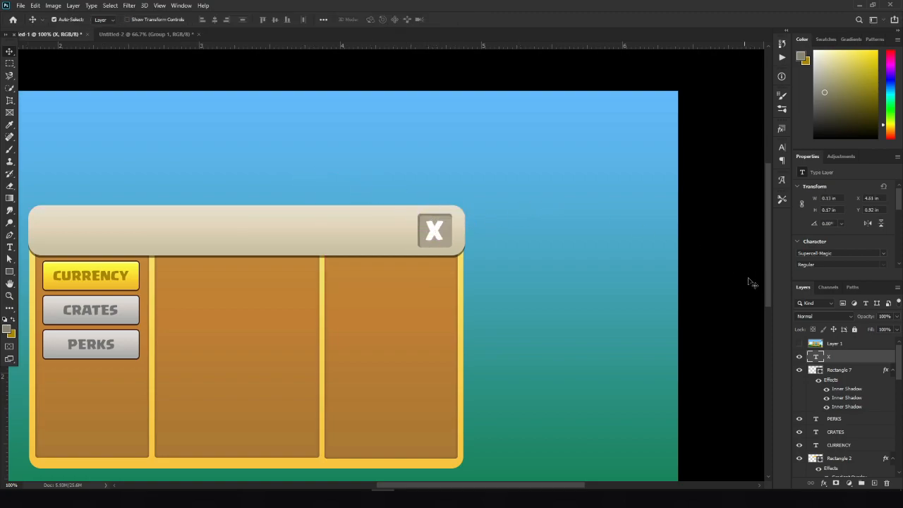
# - Add a black drop shadow to the X text with Normal blending, 50% opacity, a 90° angle, 4 px distance and 0 px size
pyautogui.click(799, 343)
pyautogui.click(800, 344)
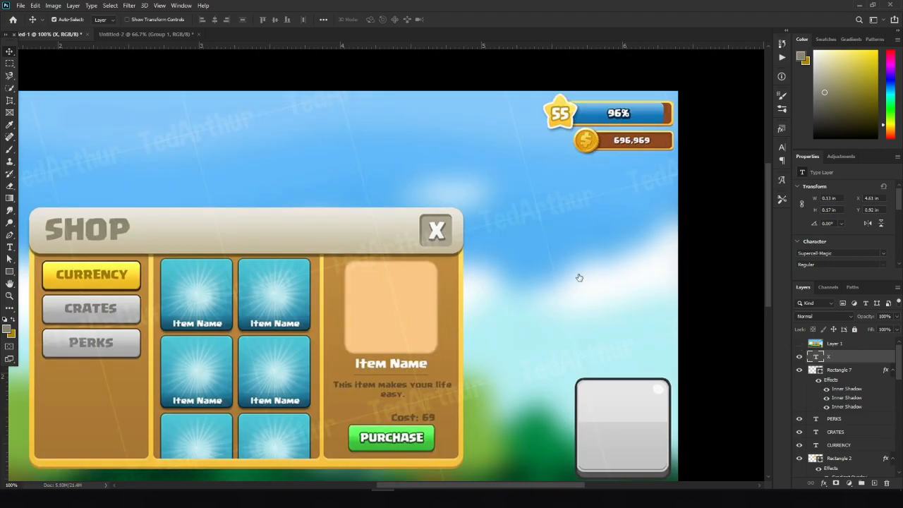
pyautogui.rightClick(843, 372)
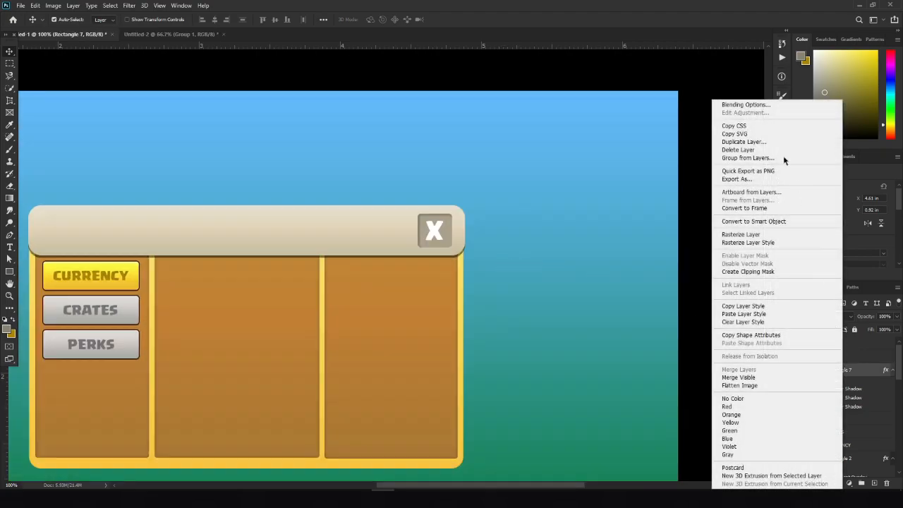
pyautogui.rightClick(872, 358)
pyautogui.click(780, 74)
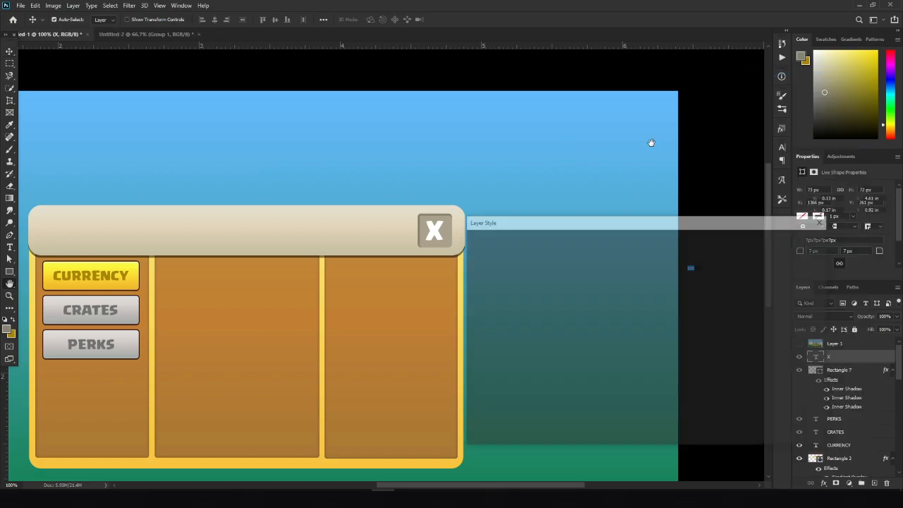
pyautogui.moveTo(487, 222); pyautogui.dragTo(563, 221)
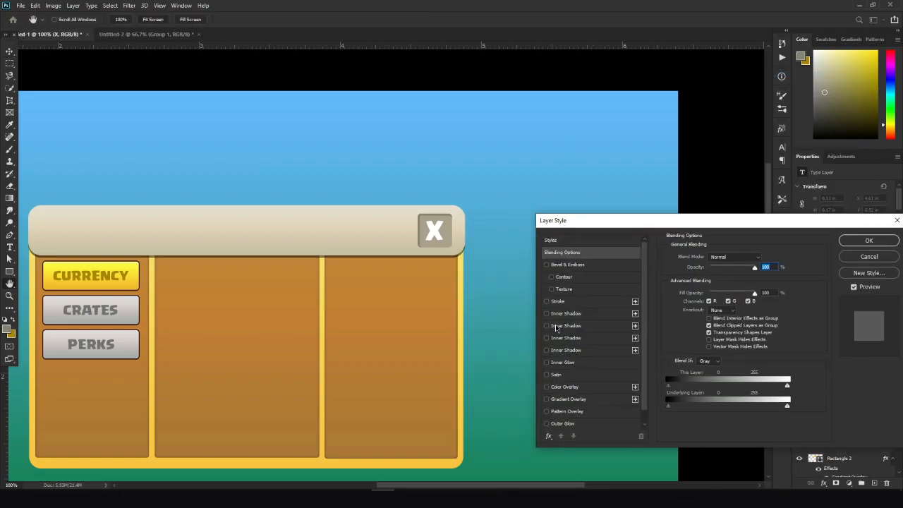
pyautogui.scroll(-1, 563, 388)
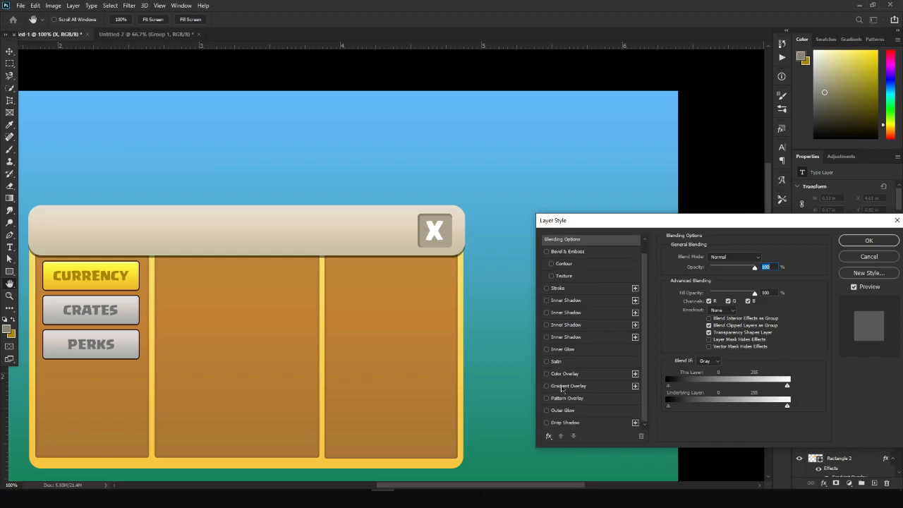
pyautogui.click(548, 423)
pyautogui.moveTo(702, 301); pyautogui.dragTo(705, 305)
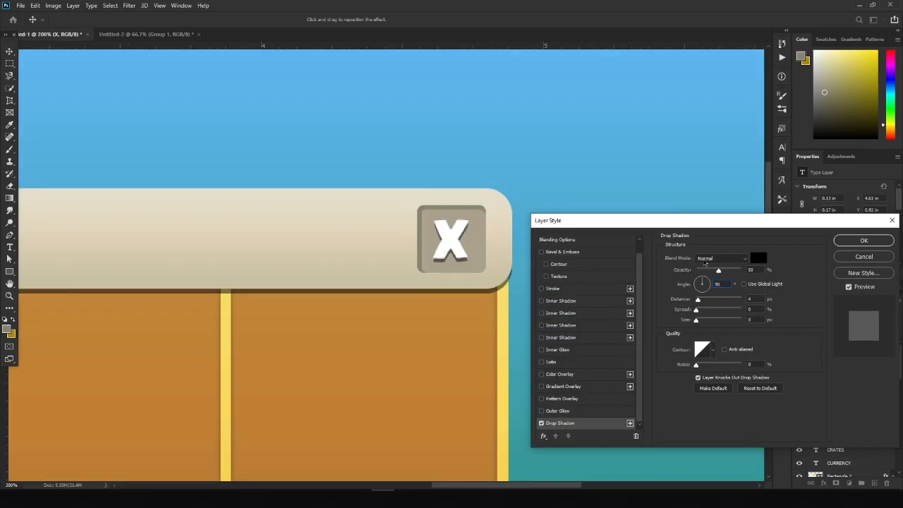
pyautogui.moveTo(686, 220); pyautogui.dragTo(645, 218)
pyautogui.click(823, 239)
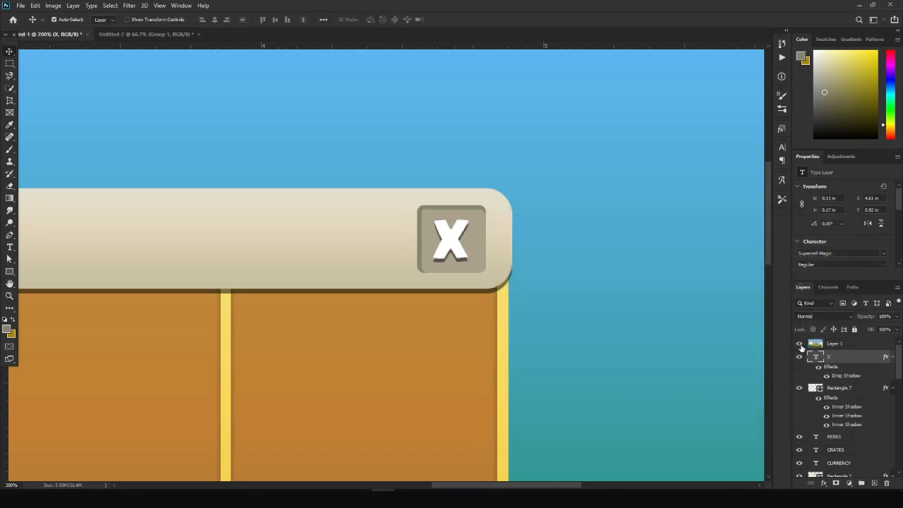
pyautogui.click(800, 344)
pyautogui.click(800, 343)
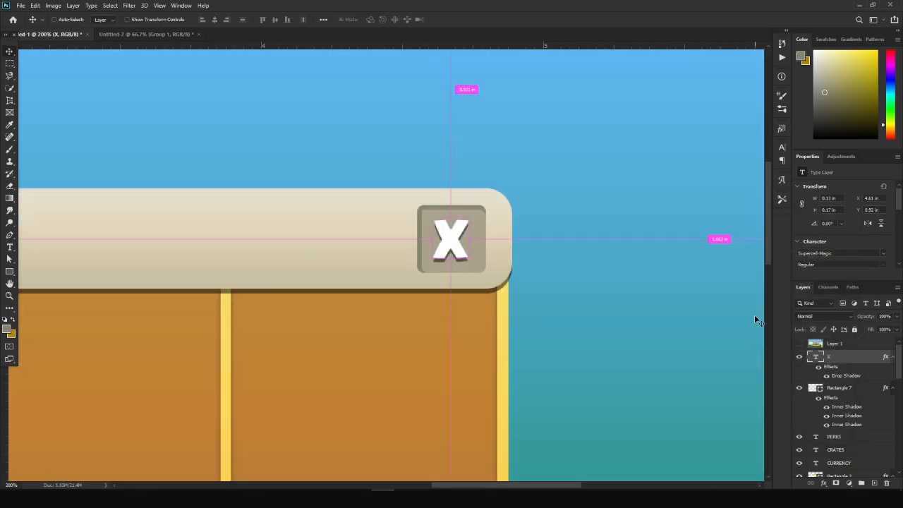
# - Add the shop title text in 10 pt Supercell-Magic beside the window and colour it with the grey sampled from the reference's SHOP title
pyautogui.hotkey('ctrl', '0')
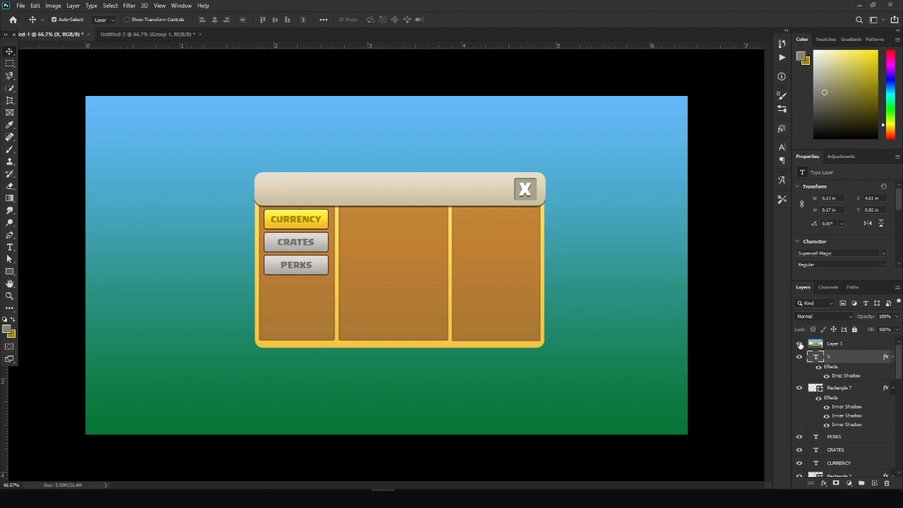
pyautogui.click(800, 343)
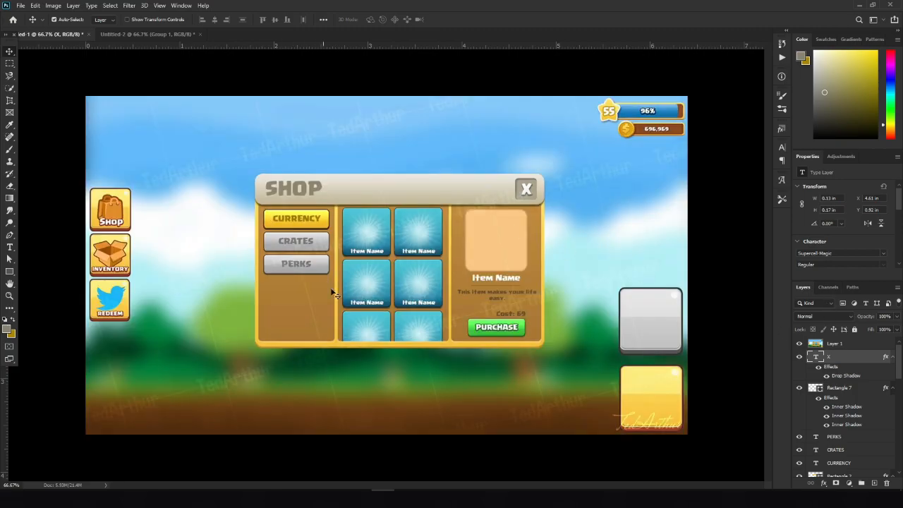
pyautogui.write('Item')
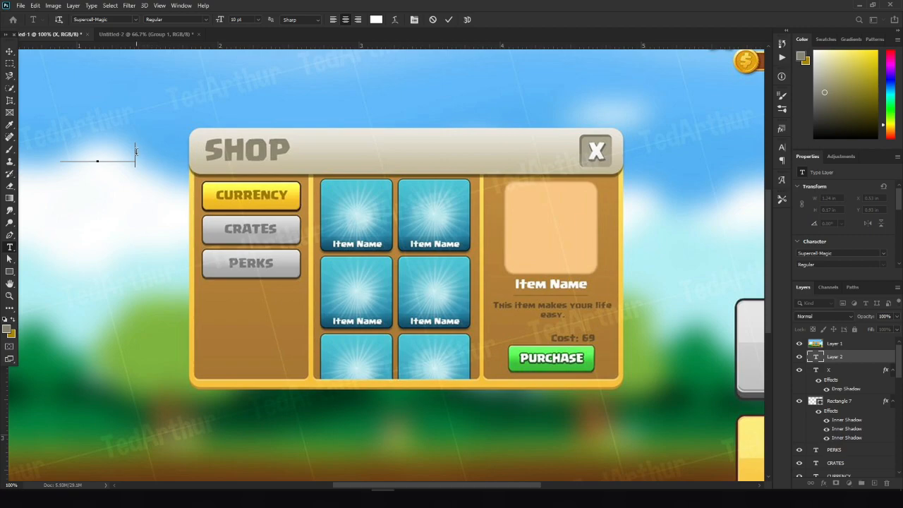
pyautogui.hotkey('ctrl', 'a')
pyautogui.click(376, 20)
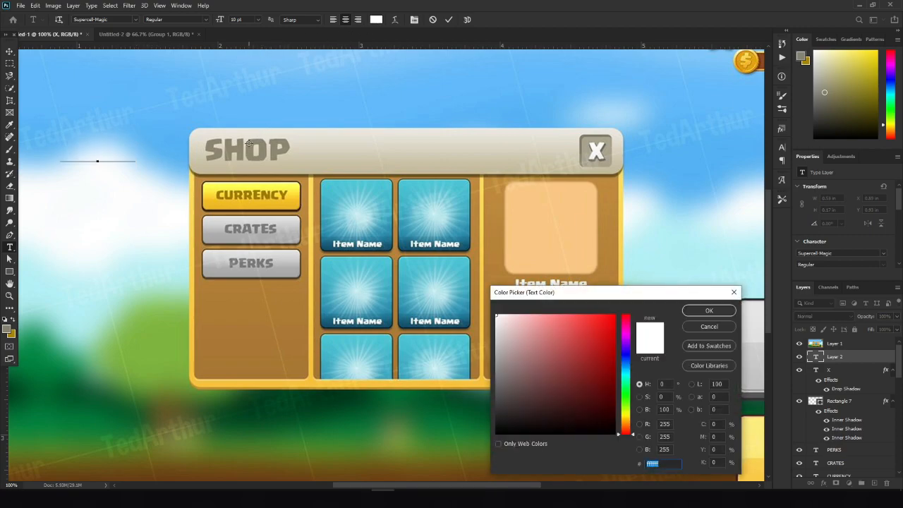
pyautogui.click(235, 139)
pyautogui.click(709, 310)
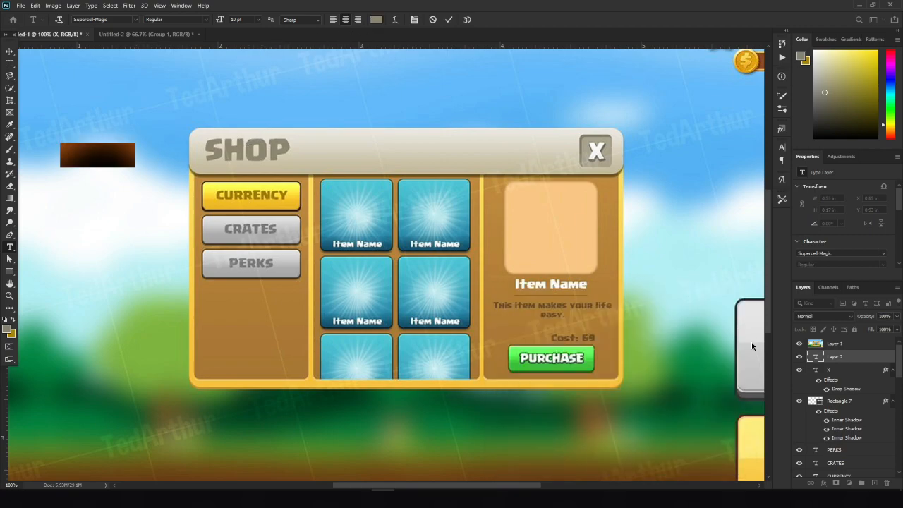
# - Commit the SHOP title text and arrange its layer above the reference image
pyautogui.hotkey('ctrl', 'Return')
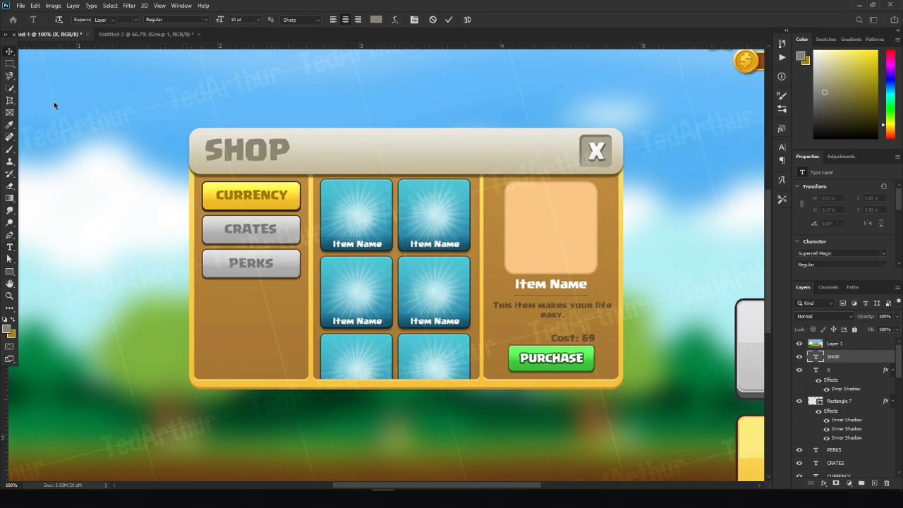
pyautogui.click(54, 105)
pyautogui.hotkey('ctrl', '[')
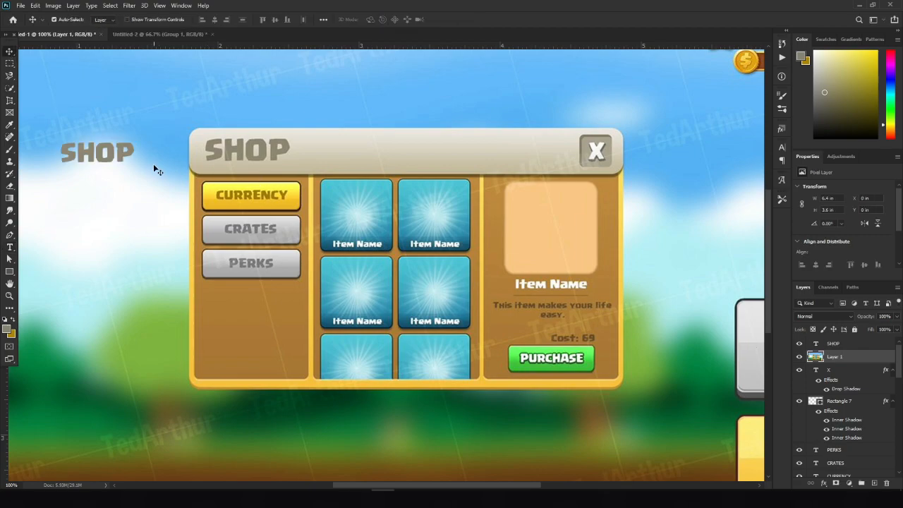
# - Move the SHOP title onto the header bar and scale it to about 114%, aligned over the reference title
pyautogui.moveTo(125, 161); pyautogui.dragTo(269, 170)
pyautogui.moveTo(276, 152); pyautogui.dragTo(284, 151)
pyautogui.click(9, 52)
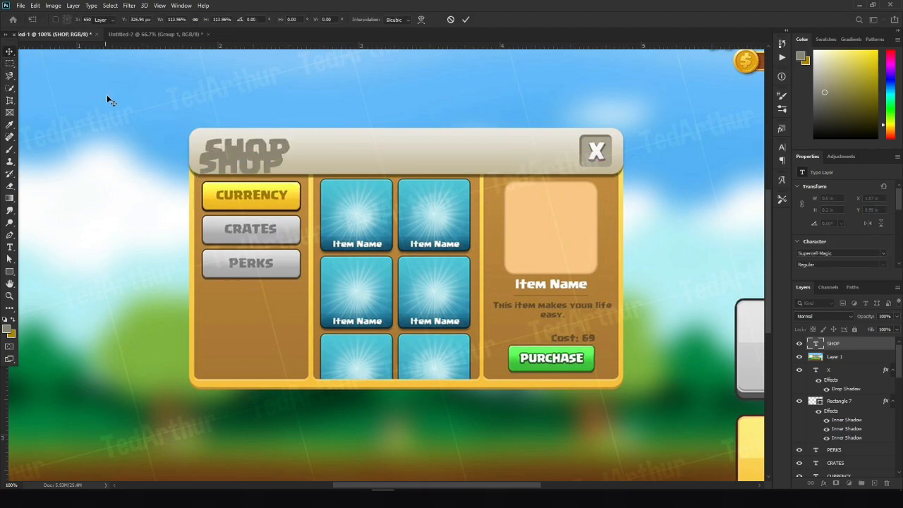
pyautogui.moveTo(207, 164); pyautogui.dragTo(216, 153)
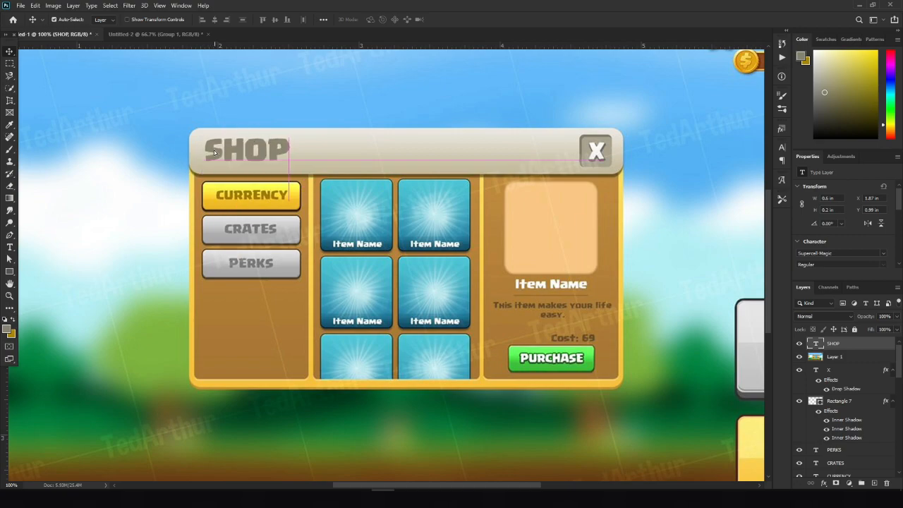
# - Compare the shop panel with the reference image by toggling the reference layer's visibility
pyautogui.click(798, 357)
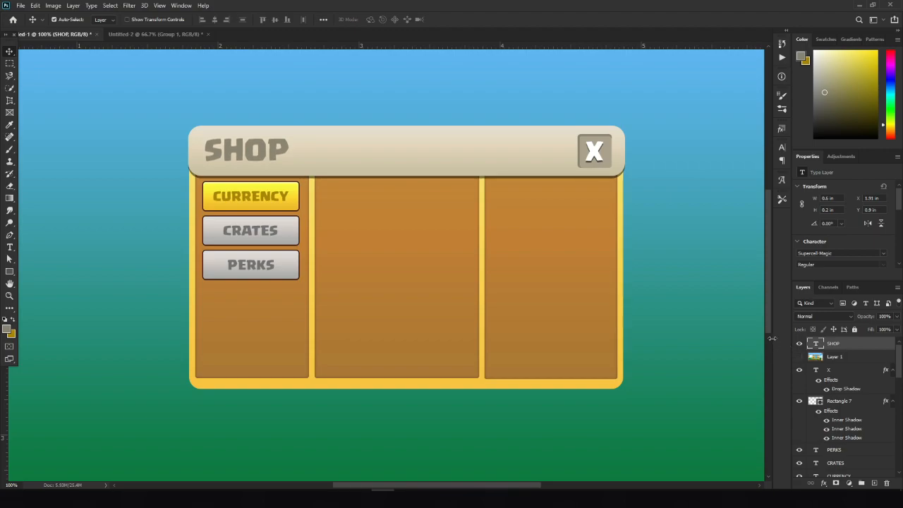
pyautogui.click(800, 357)
pyautogui.click(799, 357)
pyautogui.click(800, 358)
pyautogui.click(799, 357)
pyautogui.hotkey('ctrl', '-')
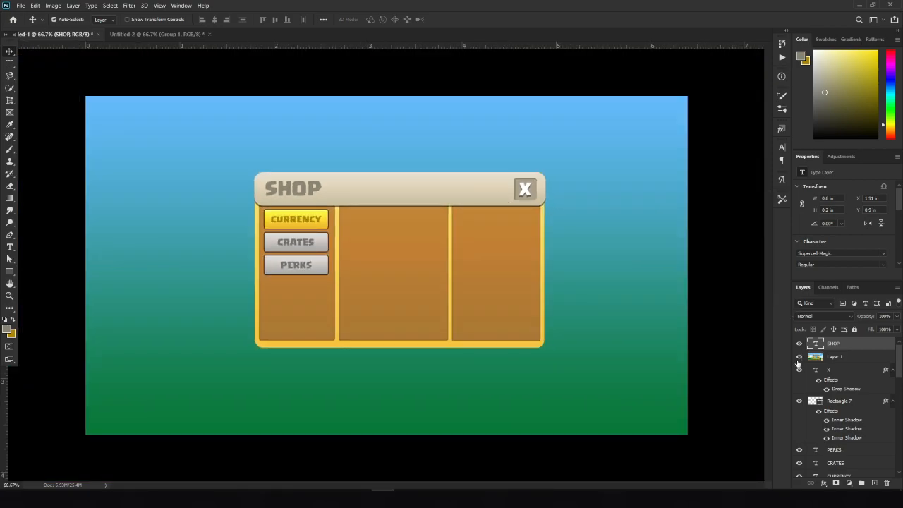
pyautogui.click(799, 358)
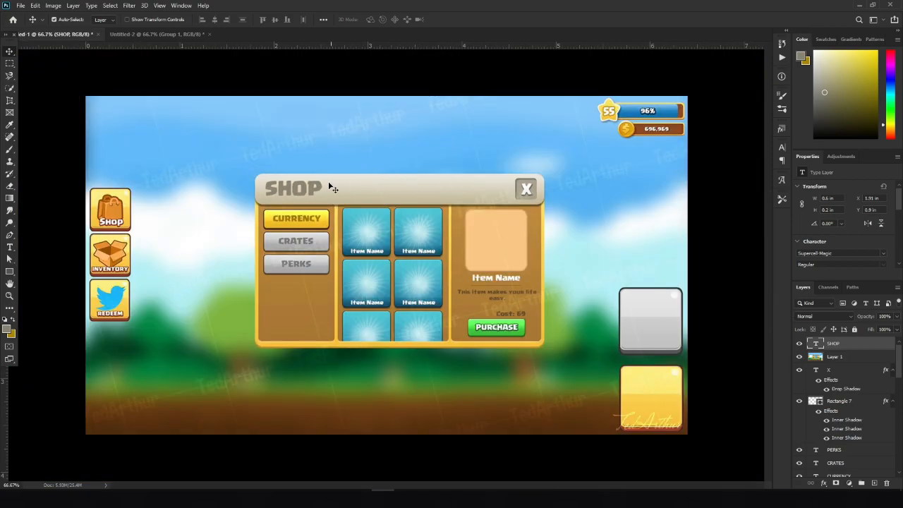
pyautogui.click(799, 358)
# - Set the corner radius of the header bar rectangle to 35 px
pyautogui.click(435, 188)
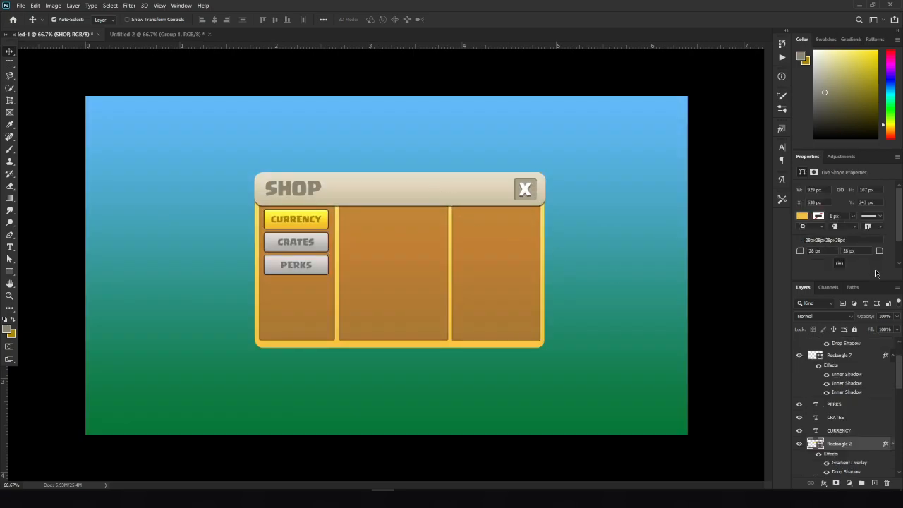
pyautogui.write('30')
pyautogui.press('Return')
pyautogui.click(815, 251)
pyautogui.write('35')
pyautogui.press('Return')
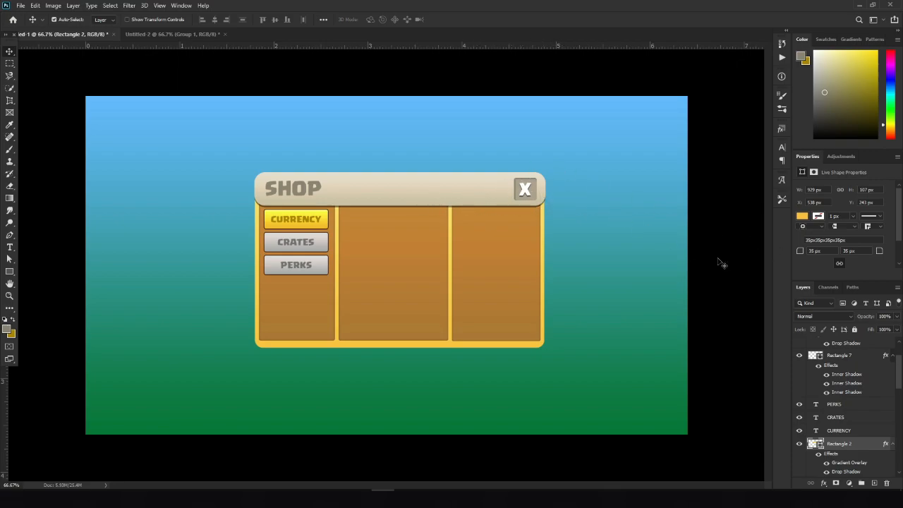
# - Check the header against the reference image and nudge the SHOP title slightly down with the reference hidden
pyautogui.scroll(2, 803, 361)
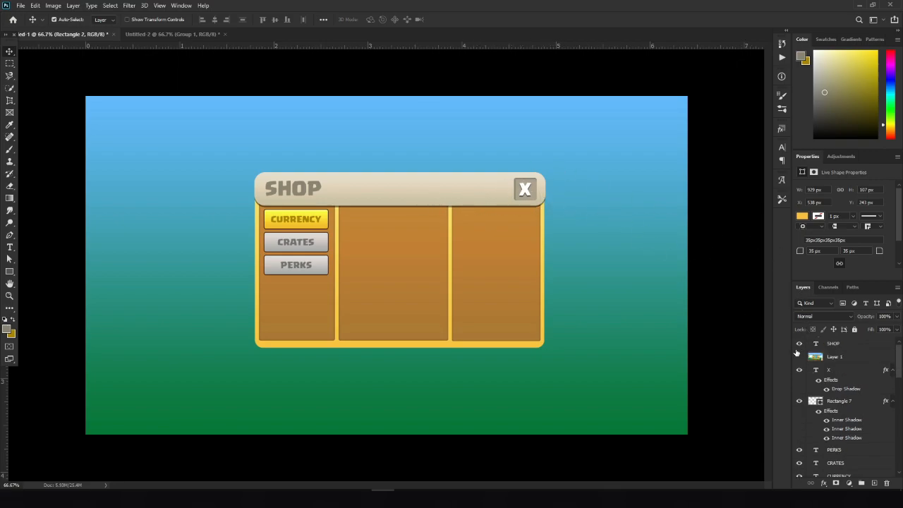
pyautogui.click(799, 356)
pyautogui.click(800, 357)
pyautogui.click(799, 357)
pyautogui.click(799, 357)
pyautogui.click(799, 357)
pyautogui.click(799, 357)
pyautogui.moveTo(305, 192); pyautogui.dragTo(305, 194)
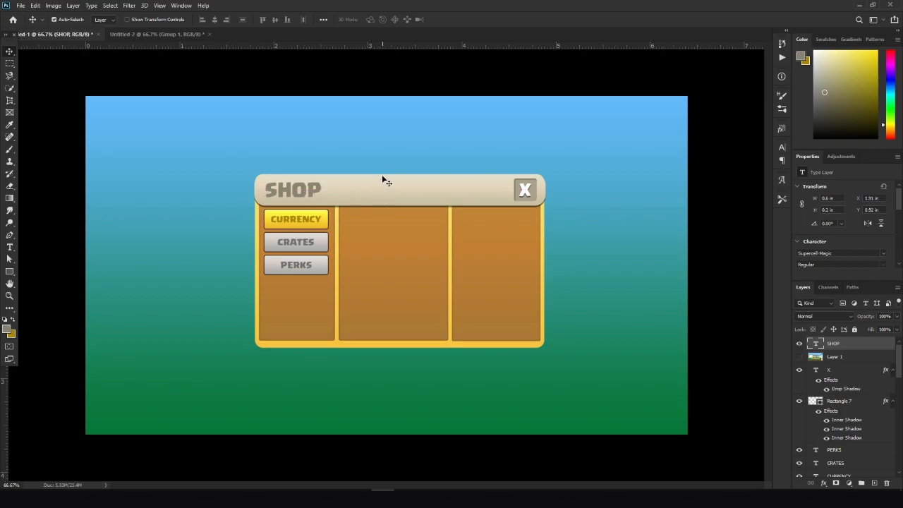
pyautogui.press('Left')
pyautogui.press('Right')
# - Show the reference image and draw a rectangle of about 149 x 150 px over its first item card
pyautogui.click(800, 358)
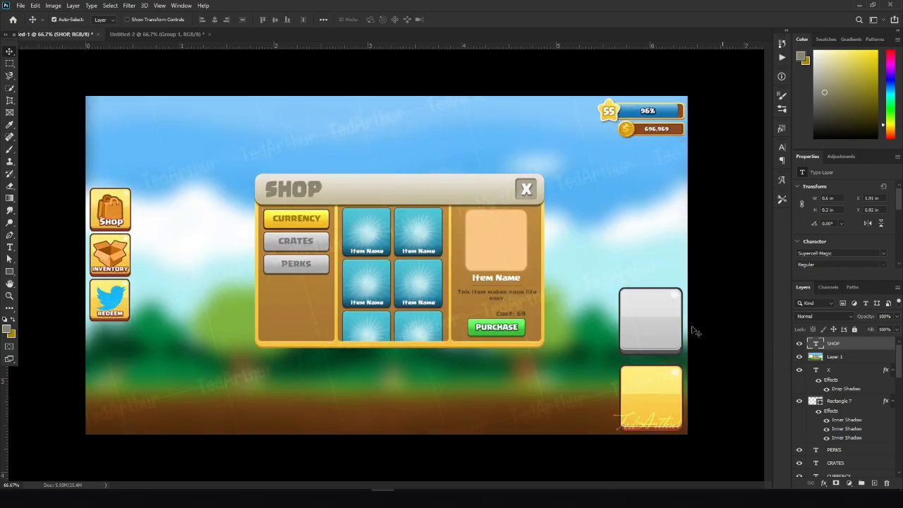
pyautogui.click(10, 272)
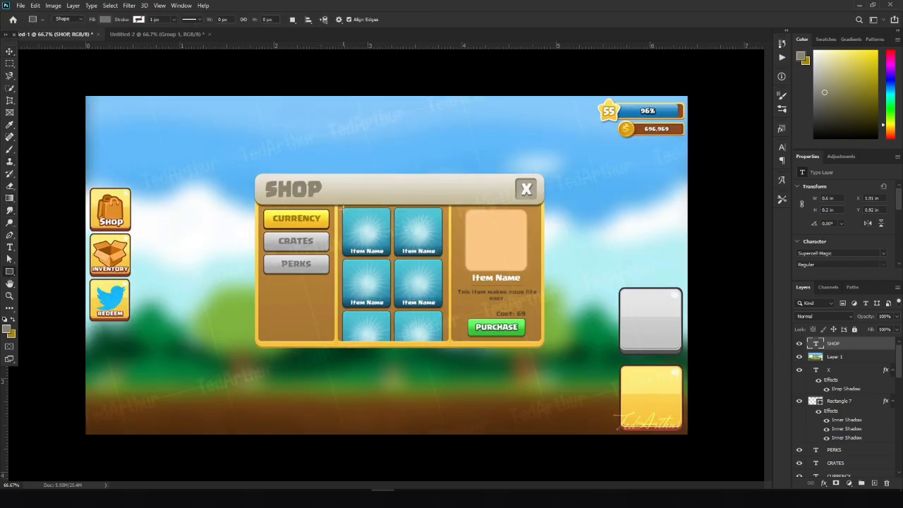
pyautogui.moveTo(343, 208); pyautogui.dragTo(390, 255)
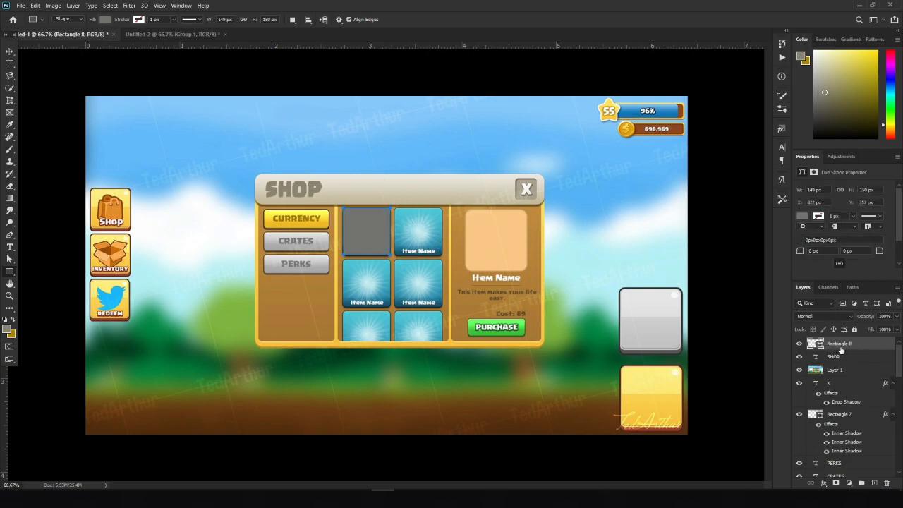
# - Move the reference layer to the top, hidden, and round the item card rectangle's corners to 6 px
pyautogui.moveTo(833, 367); pyautogui.dragTo(833, 341)
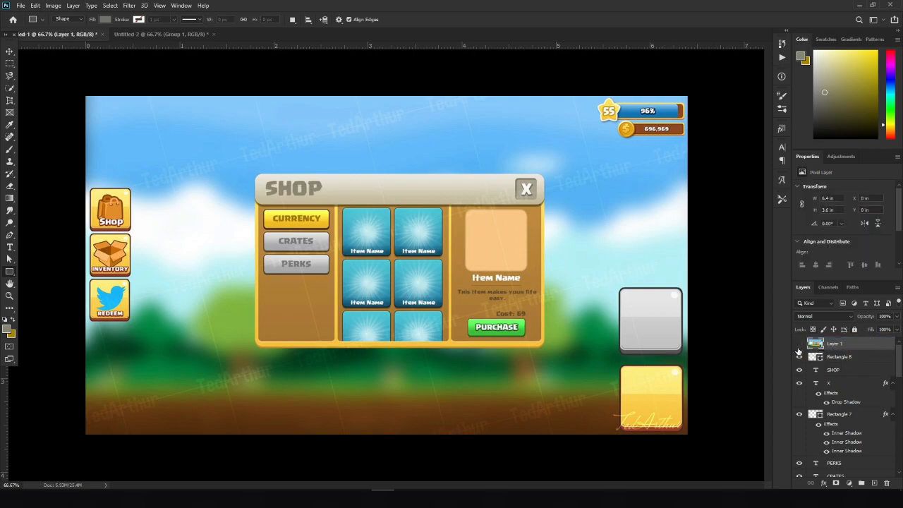
pyautogui.click(799, 343)
pyautogui.click(817, 358)
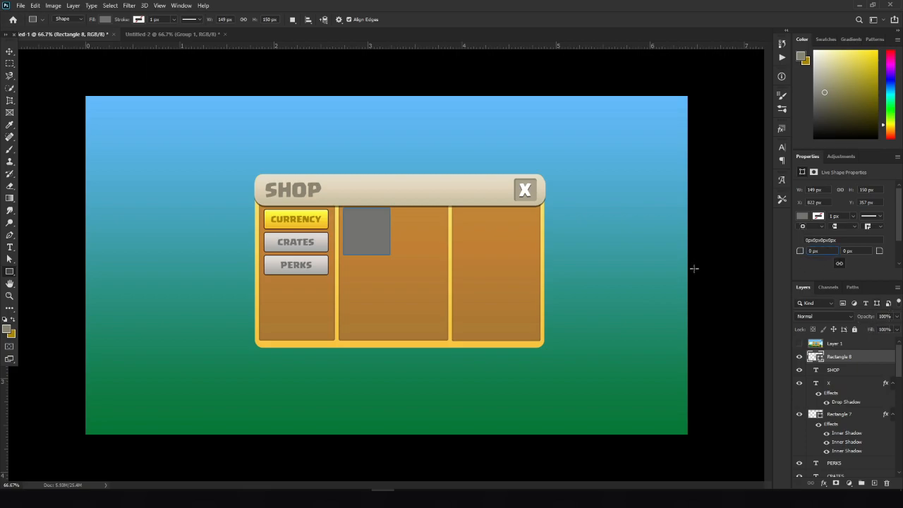
pyautogui.write('6')
pyautogui.press('Return')
# - Shift the item card down to Y 363 px and duplicate it into a two-column grid in the middle section
pyautogui.click(9, 51)
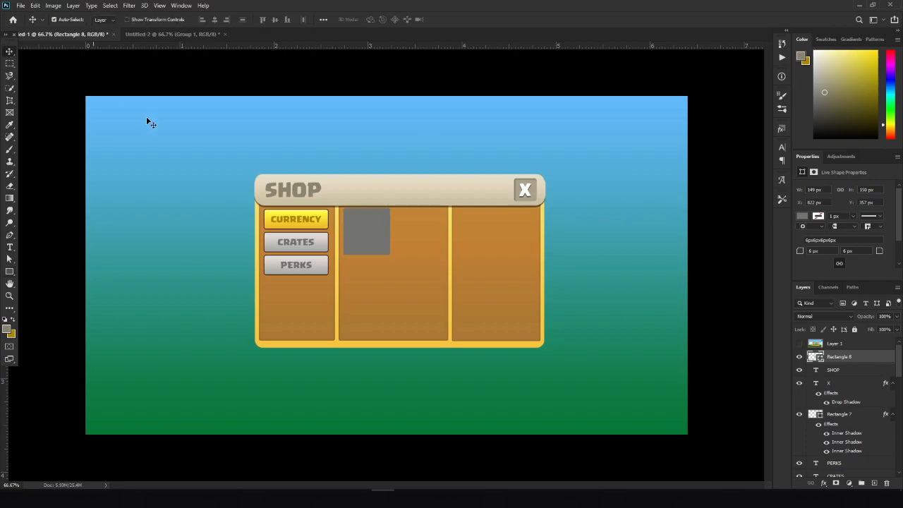
pyautogui.click(798, 344)
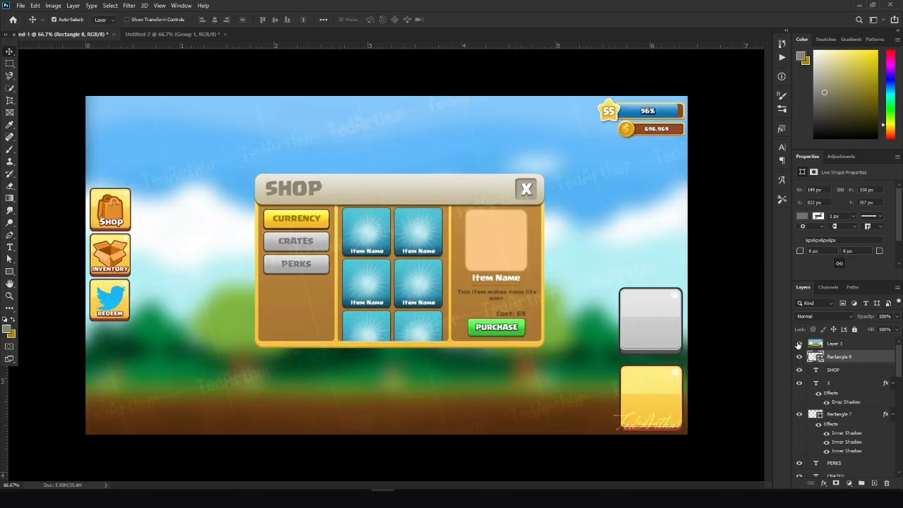
pyautogui.click(799, 344)
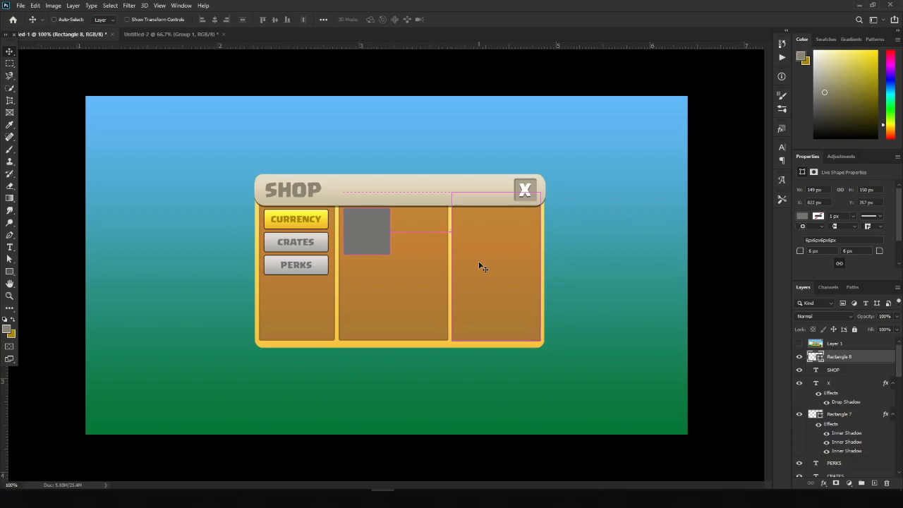
pyautogui.hotkey('ctrl', '+')
pyautogui.hotkey('ctrl', '+')
pyautogui.moveTo(459, 276); pyautogui.dragTo(468, 285)
pyautogui.scroll(2, 467, 284)
pyautogui.moveTo(341, 218); pyautogui.dragTo(339, 220)
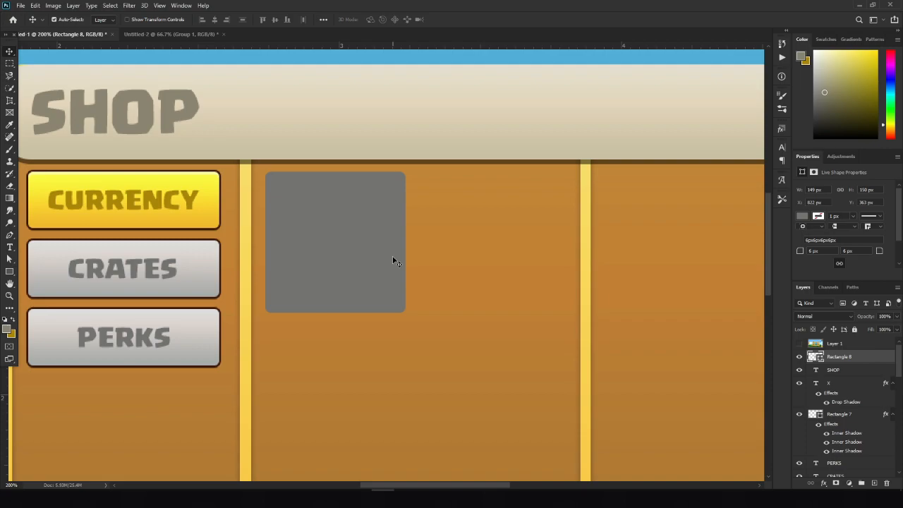
pyautogui.moveTo(357, 277); pyautogui.dragTo(501, 267)
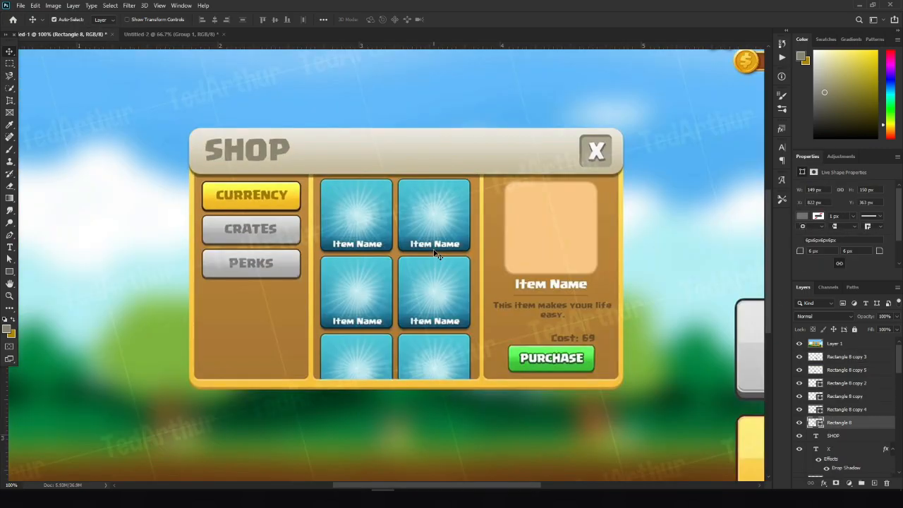
# - Sample the reference item card's light turquoise as the background colour and its darker blue as the foreground colour
pyautogui.moveTo(380, 221); pyautogui.dragTo(381, 257)
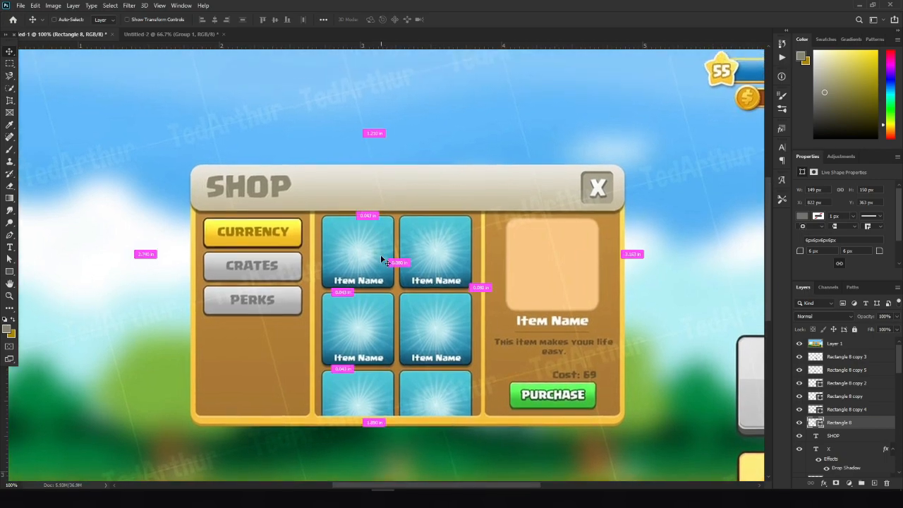
pyautogui.hotkey('ctrl', '+')
pyautogui.moveTo(312, 267); pyautogui.dragTo(348, 292)
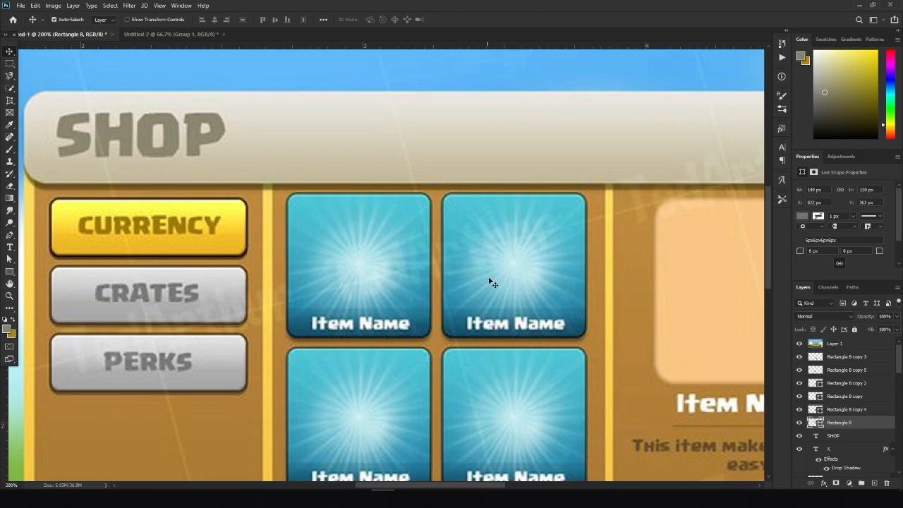
pyautogui.click(10, 124)
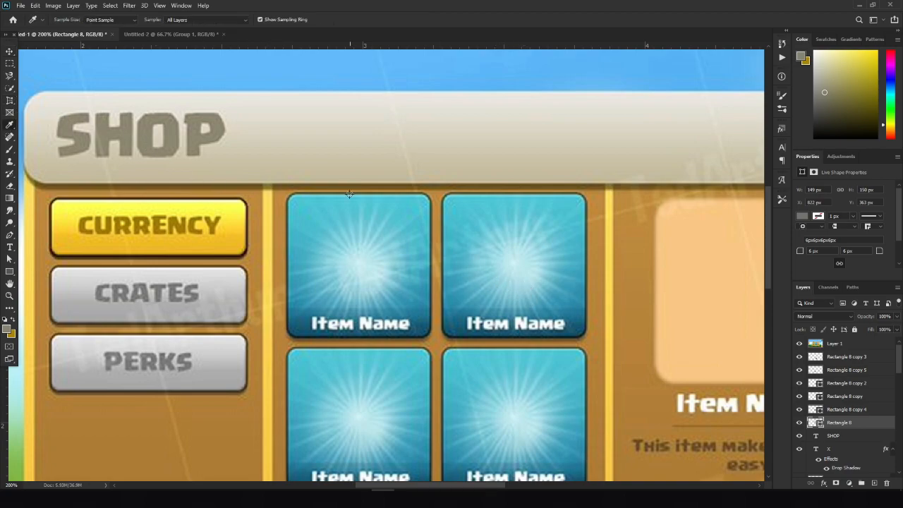
pyautogui.click(298, 204)
pyautogui.click(297, 204)
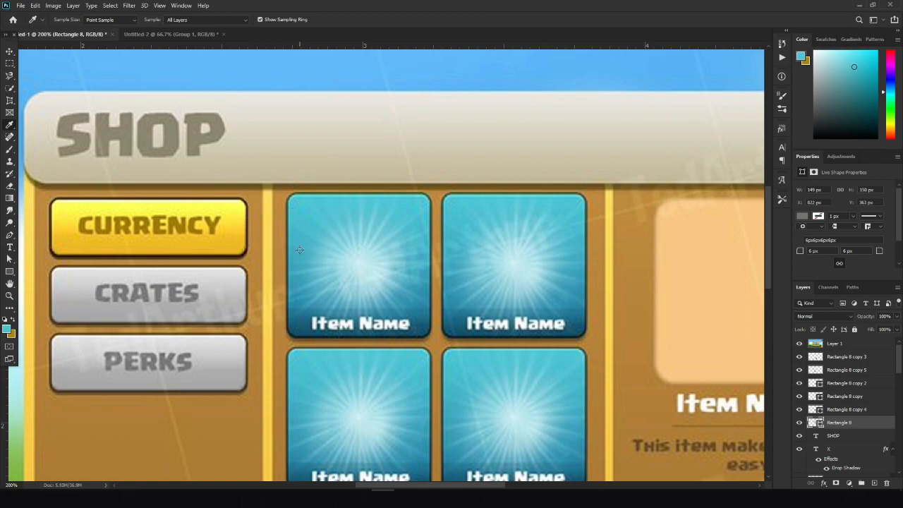
pyautogui.click(294, 297)
pyautogui.click(294, 297)
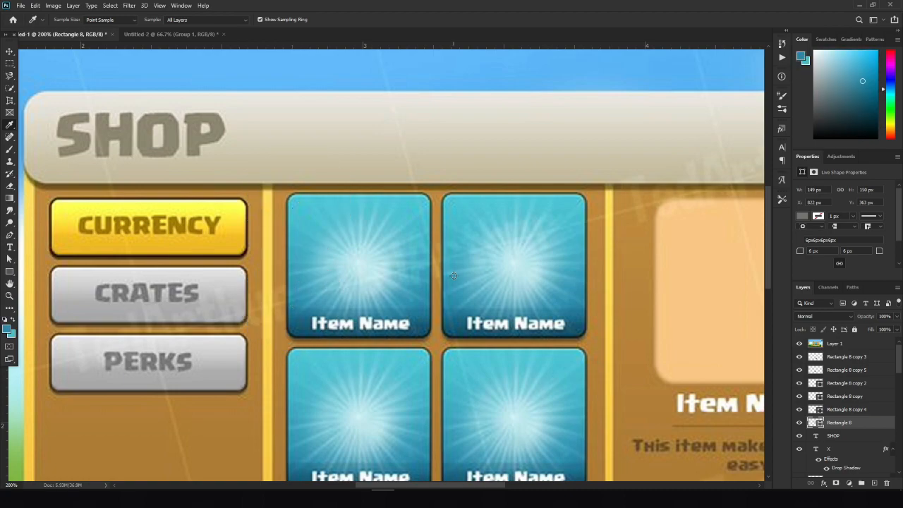
# - Hide the reference image and add a Gradient Overlay to the first item card
pyautogui.click(799, 343)
pyautogui.press('v')
pyautogui.rightClick(849, 426)
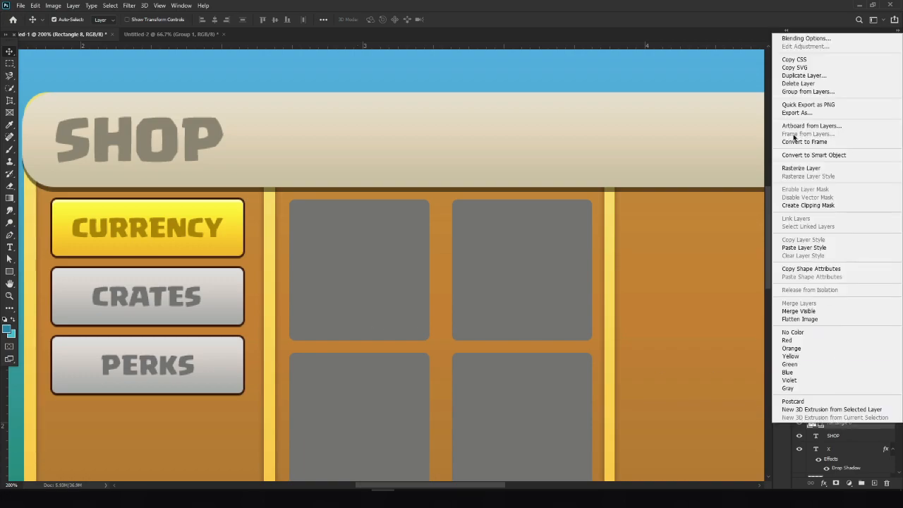
pyautogui.click(796, 38)
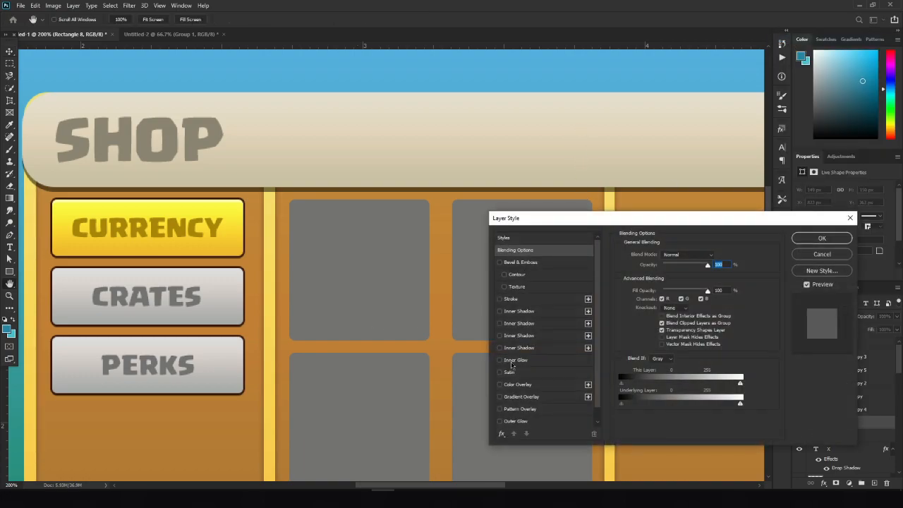
pyautogui.click(500, 397)
pyautogui.click(522, 396)
# - Set the card's gradient stops to the sampled turquoise 4bc0ce and blue 2785a6, and apply the layer style
pyautogui.click(688, 276)
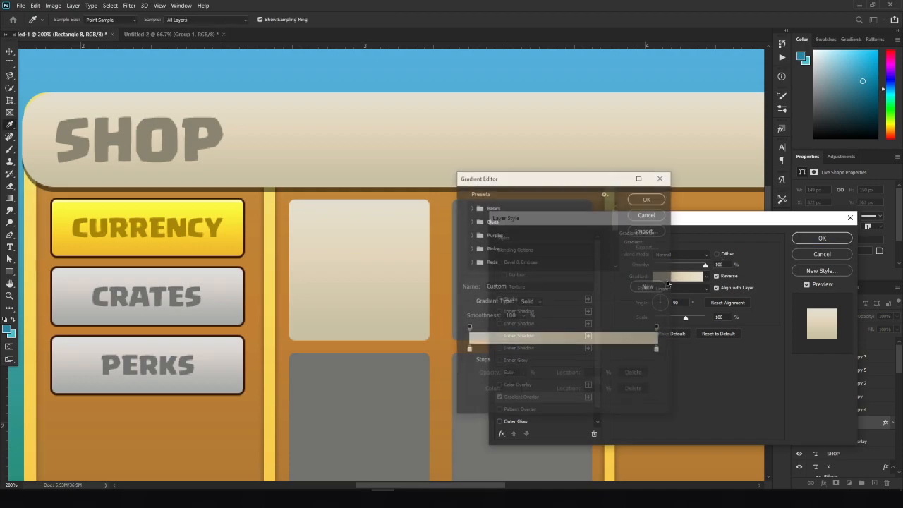
pyautogui.doubleClick(468, 350)
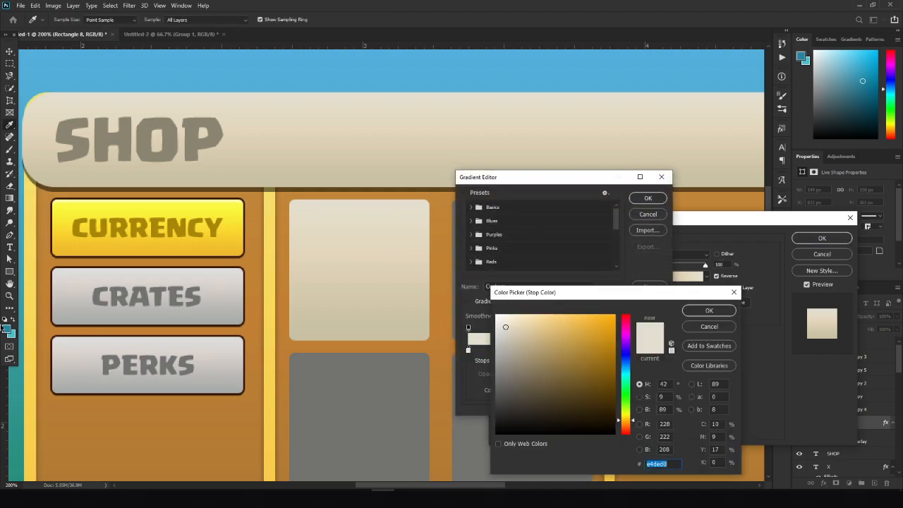
pyautogui.click(10, 326)
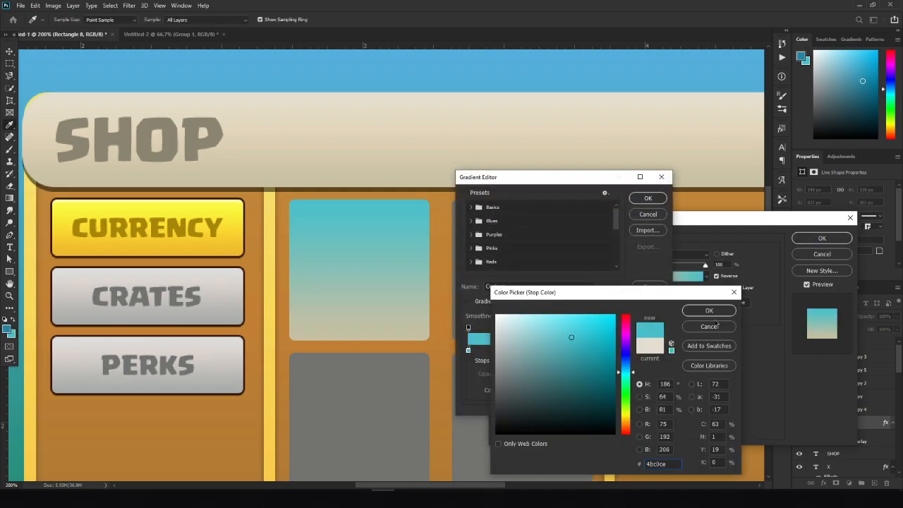
pyautogui.click(709, 310)
pyautogui.doubleClick(658, 350)
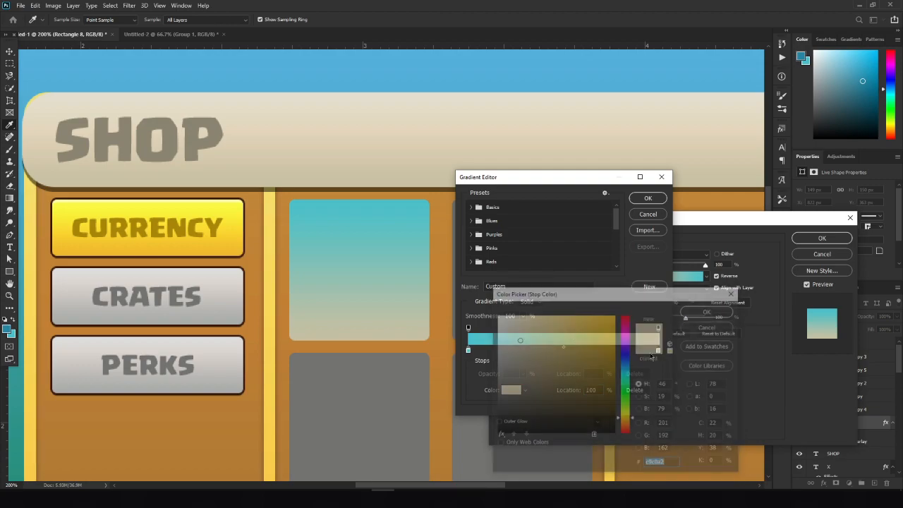
pyautogui.click(10, 332)
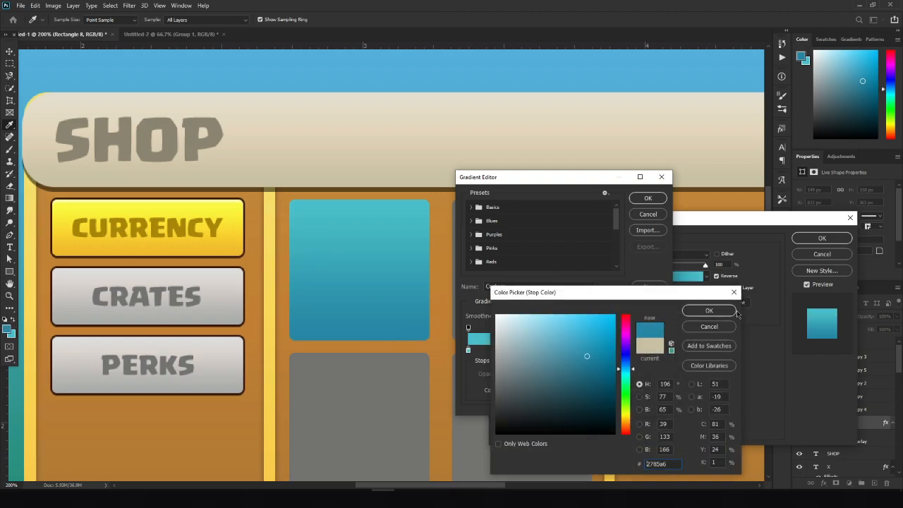
pyautogui.click(710, 310)
pyautogui.click(647, 197)
pyautogui.click(822, 238)
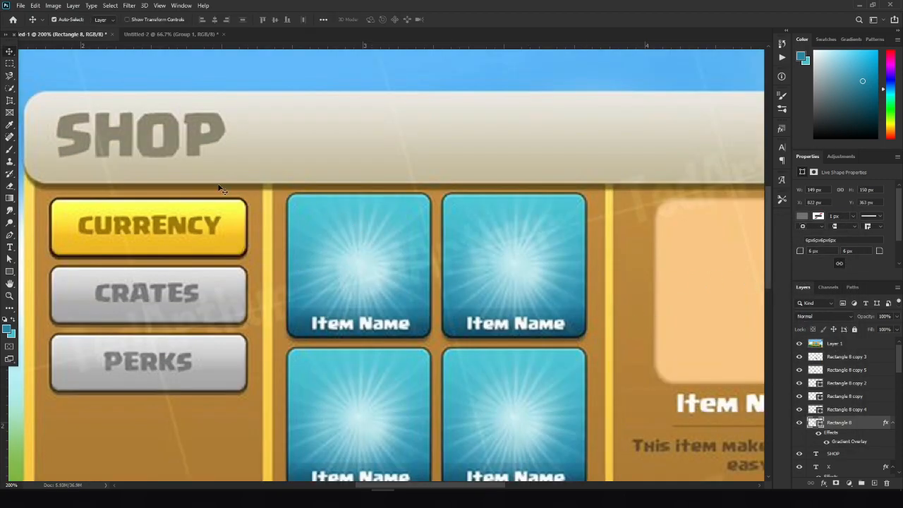
# - Sample the dark brown outline of the reference CURRENCY button as the foreground colour and hide the reference image
pyautogui.click(9, 126)
pyautogui.hotkey('ctrl', '=')
pyautogui.hotkey('ctrl', '=')
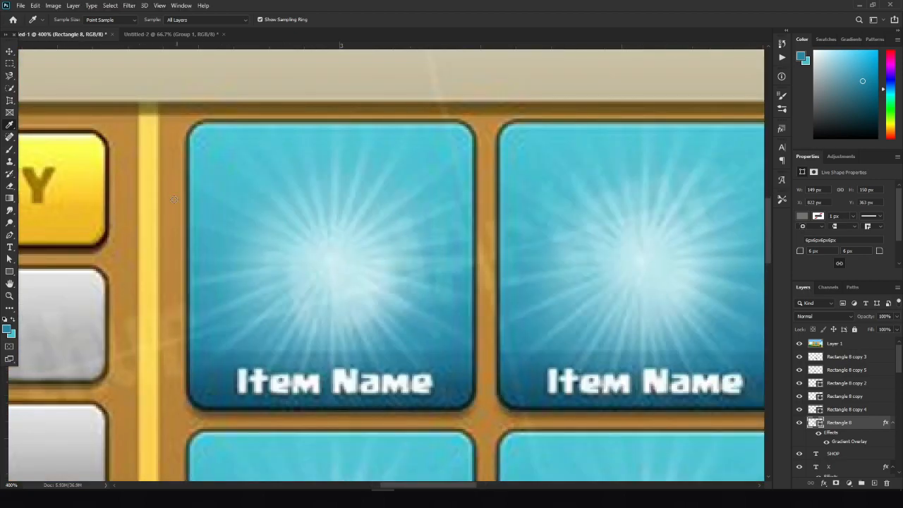
pyautogui.click(108, 206)
pyautogui.click(799, 343)
pyautogui.hotkey('ctrl', '-')
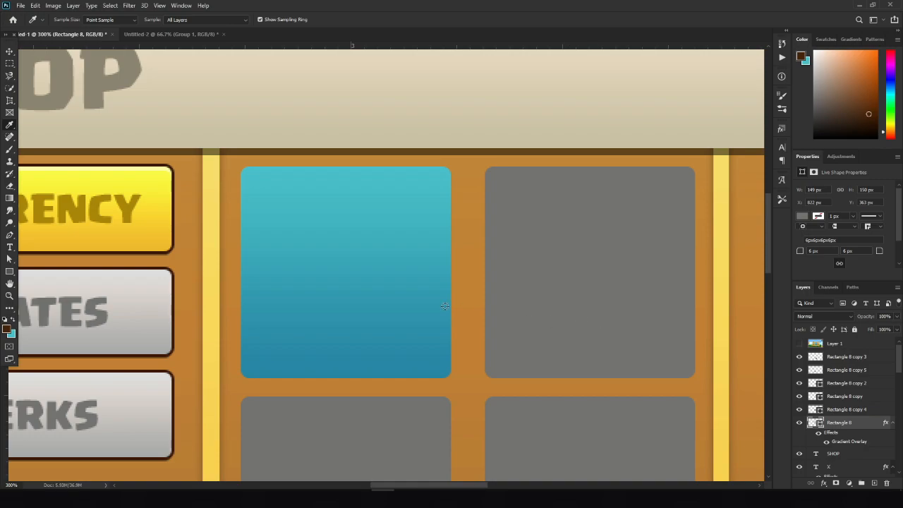
# - Add a Stroke effect to the first item card and set its fill type to Color
pyautogui.press('v')
pyautogui.rightClick(863, 441)
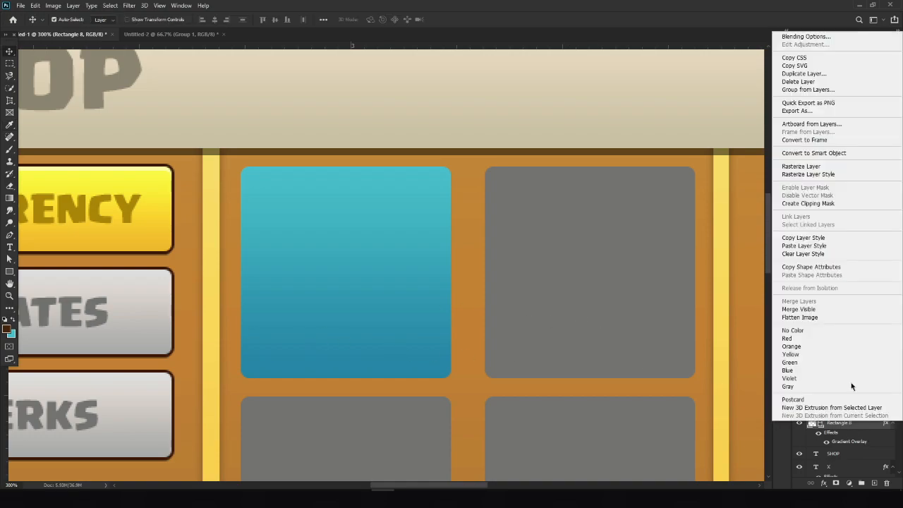
pyautogui.click(604, 272)
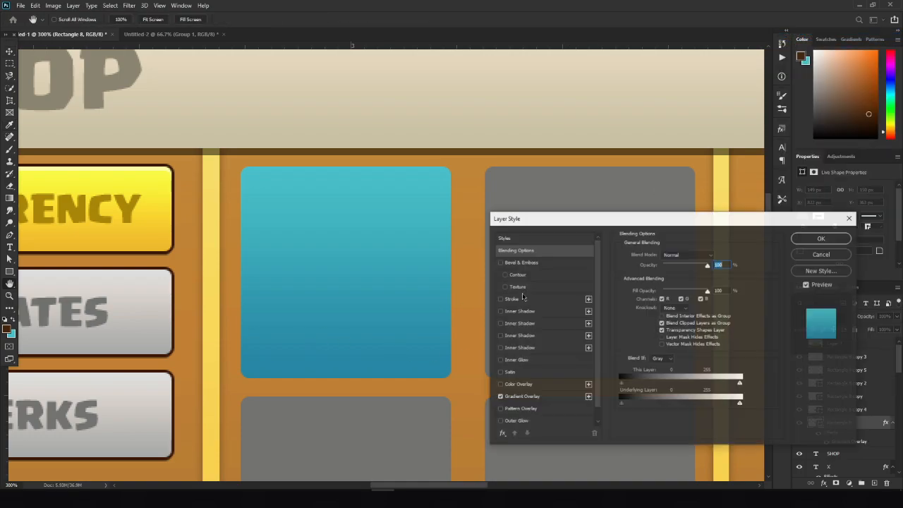
pyautogui.click(509, 299)
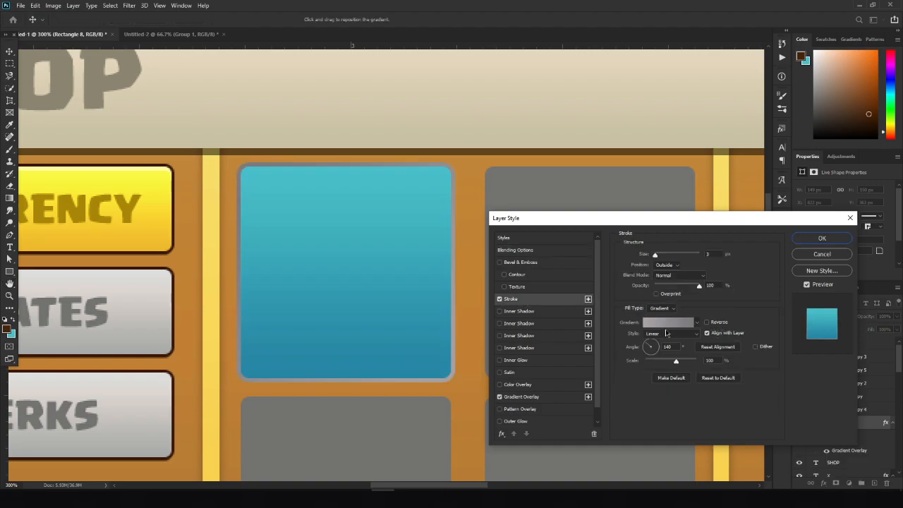
pyautogui.click(666, 323)
pyautogui.click(646, 213)
pyautogui.click(673, 308)
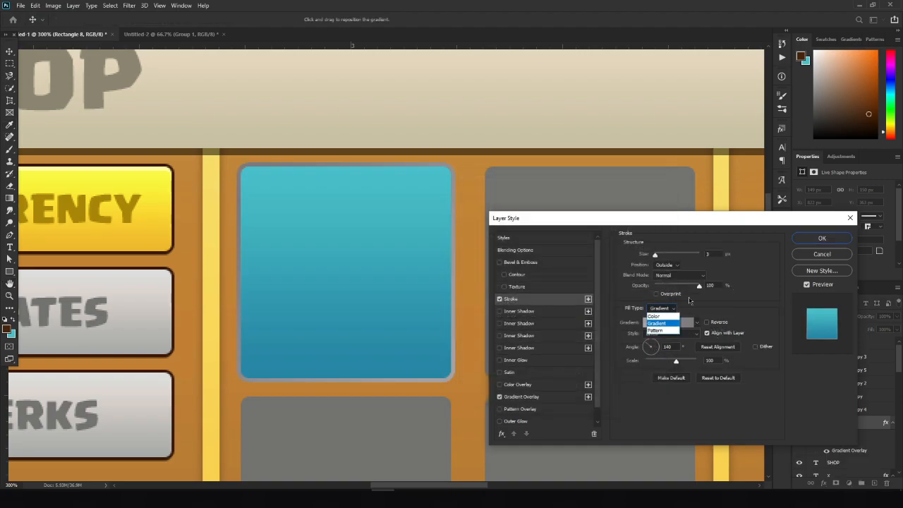
pyautogui.click(655, 316)
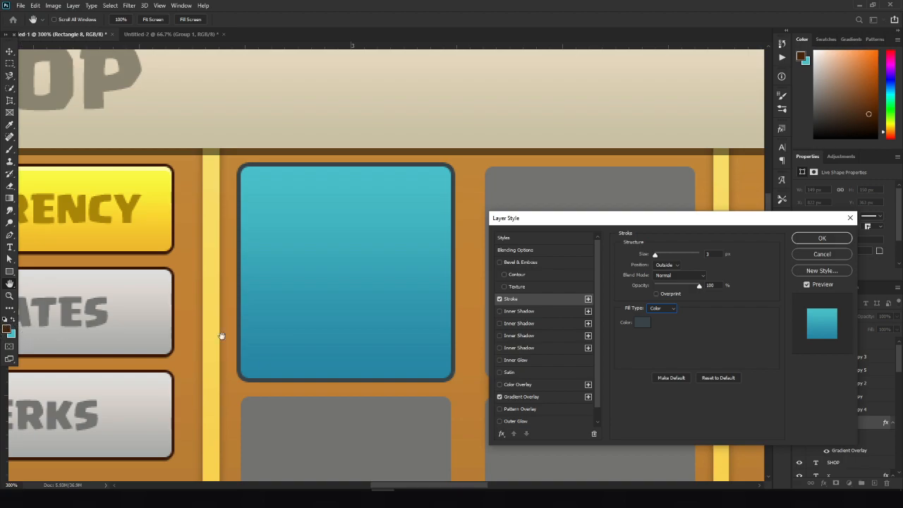
# - Set the card's stroke to the sampled brown 47250a with a size of 2 px and apply the layer style
pyautogui.click(647, 324)
pyautogui.click(6, 329)
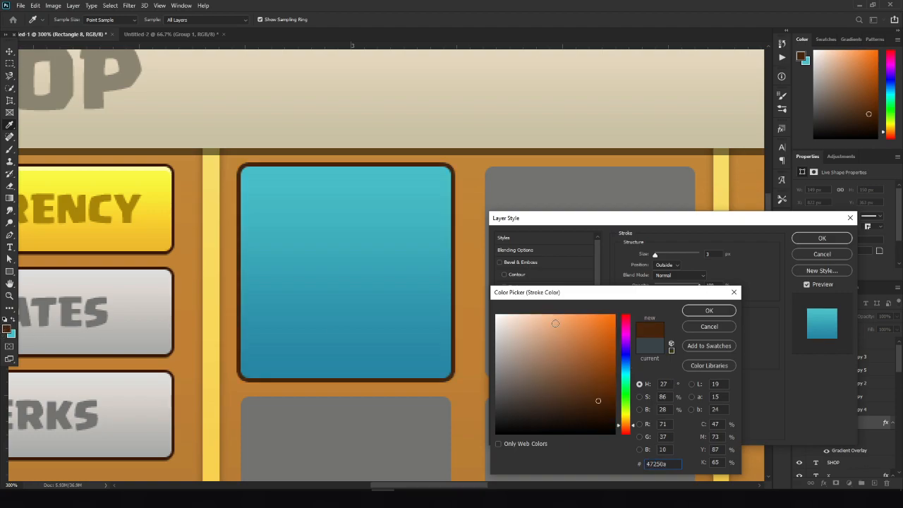
pyautogui.click(710, 309)
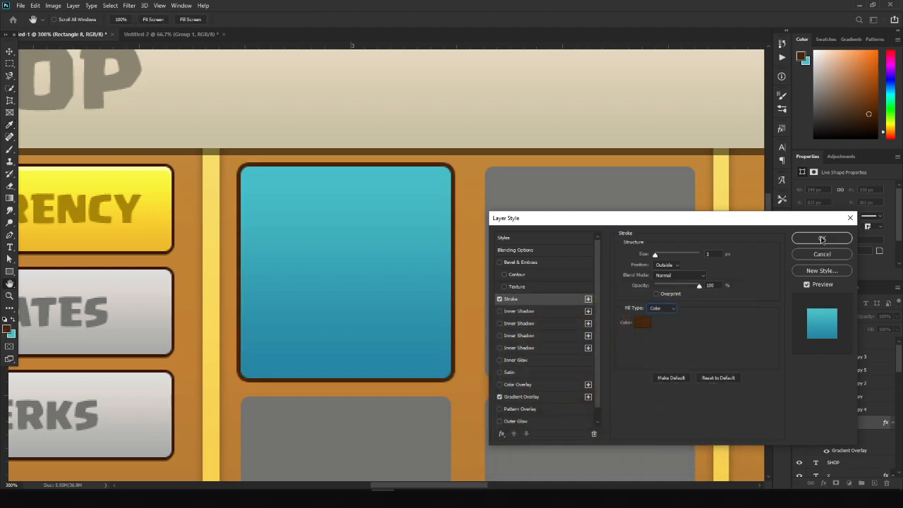
pyautogui.moveTo(715, 254); pyautogui.dragTo(654, 263)
pyautogui.write('2')
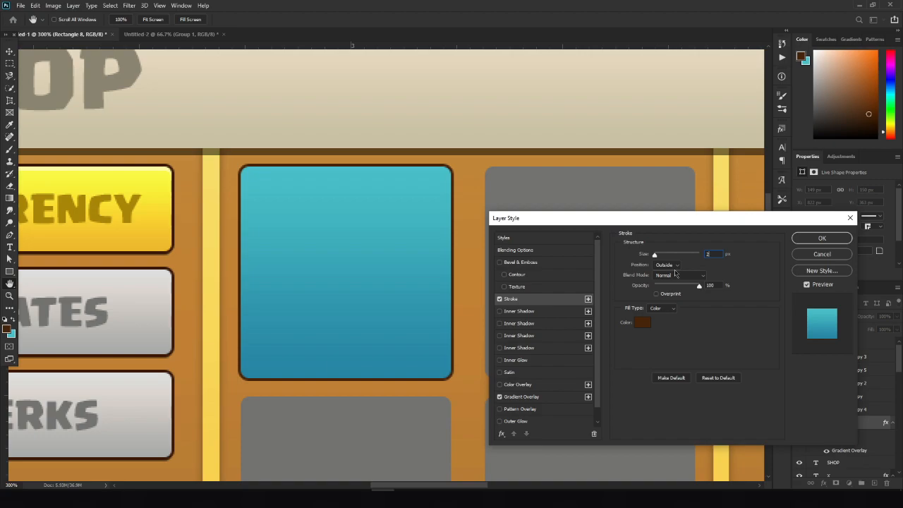
pyautogui.click(822, 240)
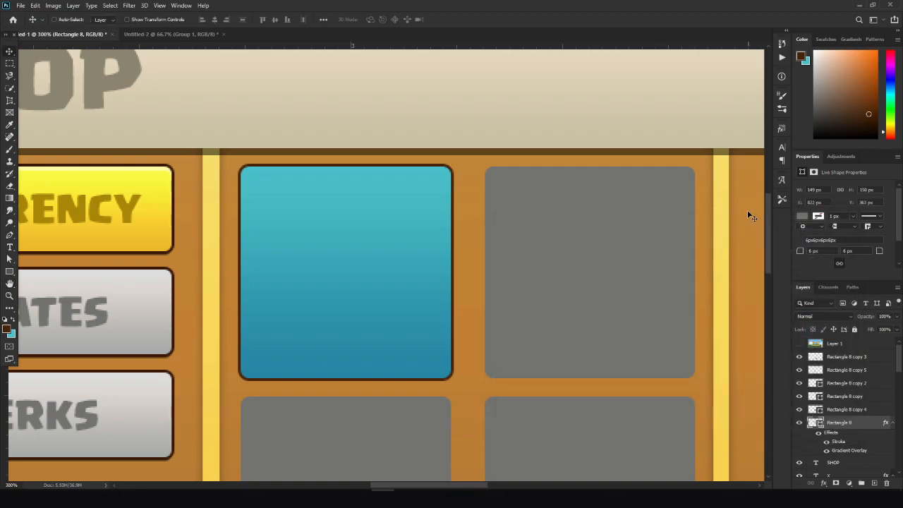
# - Add a white centre-sourced Inner Glow to the first item card with 50% opacity, 35% choke and 81 px size
pyautogui.hotkey('ctrl', '-')
pyautogui.hotkey('ctrl', '-')
pyautogui.rightClick(847, 423)
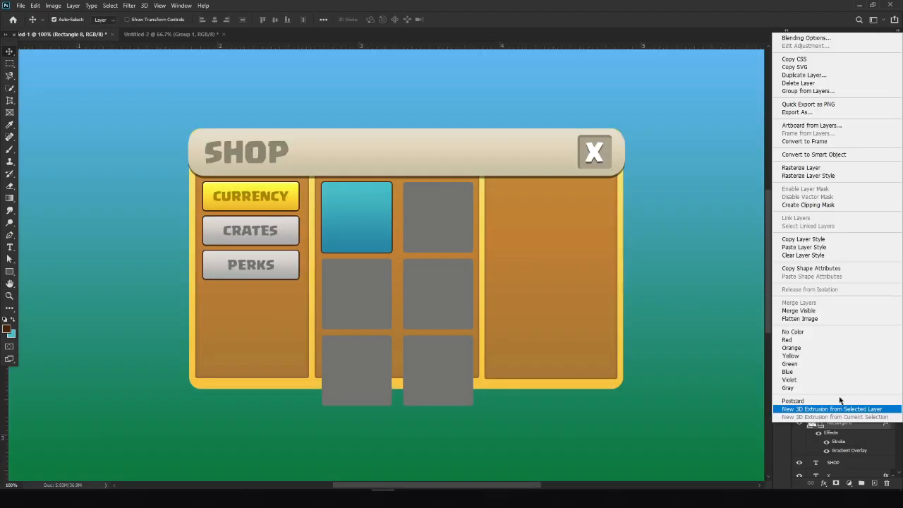
pyautogui.click(798, 38)
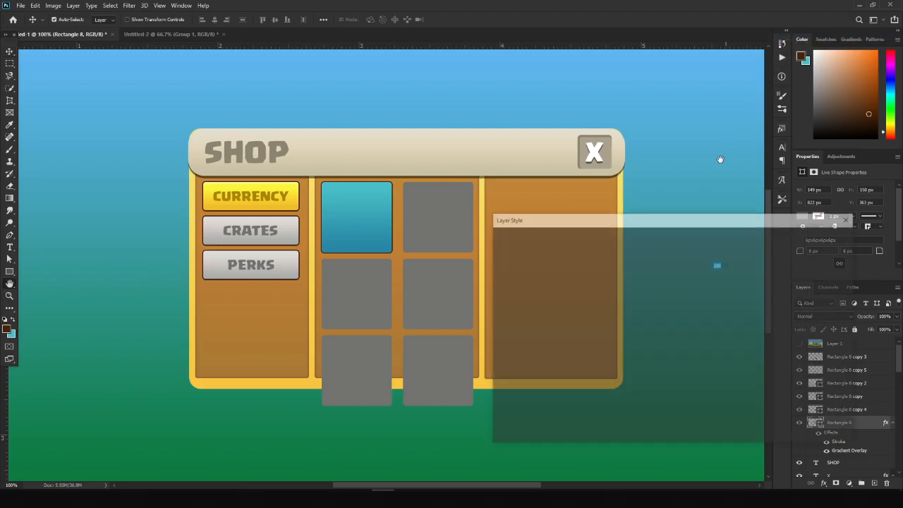
pyautogui.click(500, 360)
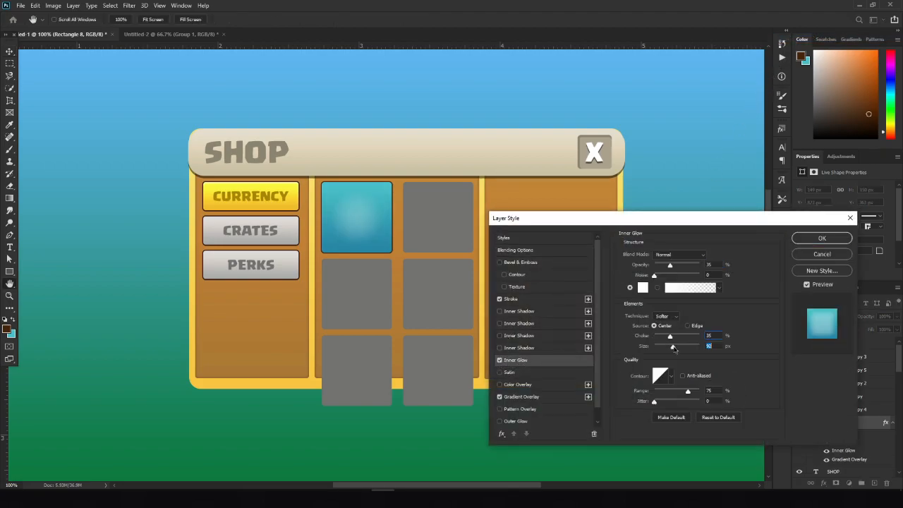
pyautogui.moveTo(682, 275)
pyautogui.mouseDown()
pyautogui.moveTo(702, 274)
pyautogui.moveTo(670, 276)
pyautogui.moveTo(678, 271)
pyautogui.mouseUp()
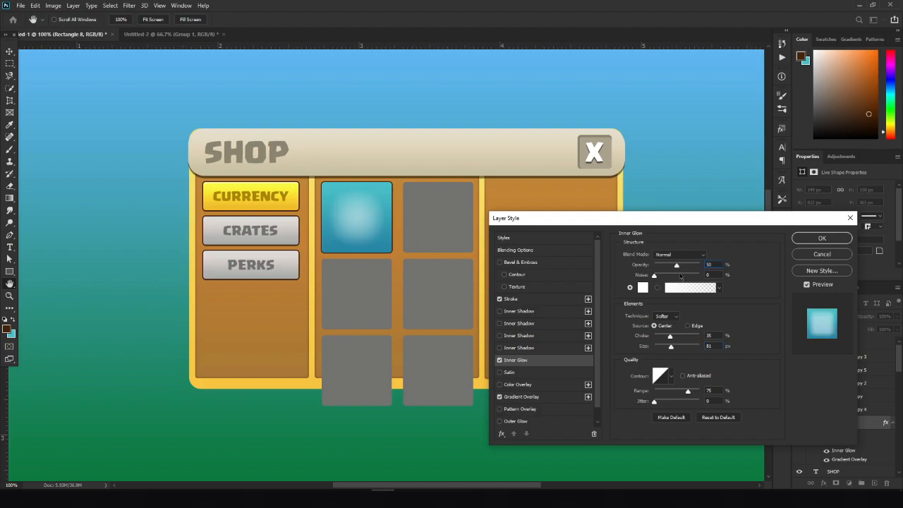
# - Enable an Inner Shadow on the card with 25% opacity, a 90° angle and the colour white ffffff
pyautogui.hotkey('ctrl', '+')
pyautogui.click(499, 312)
pyautogui.click(500, 312)
pyautogui.click(521, 311)
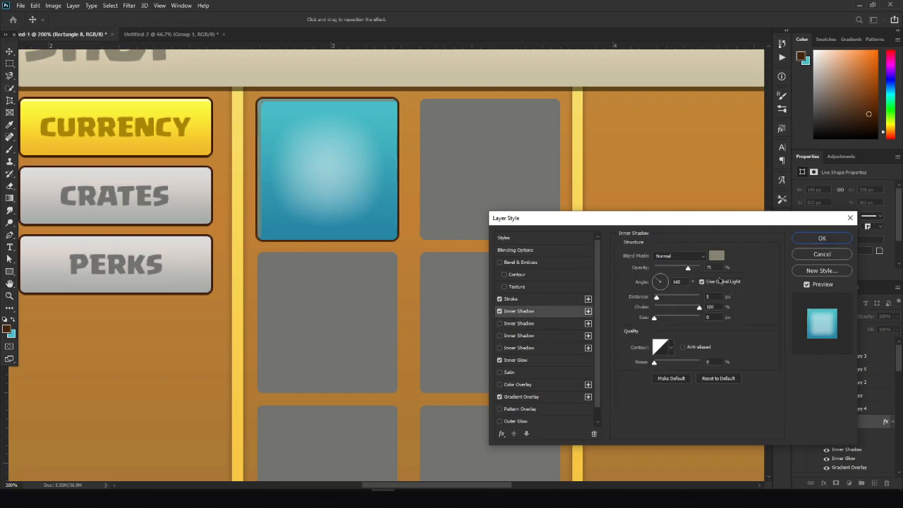
pyautogui.moveTo(688, 268); pyautogui.dragTo(665, 268)
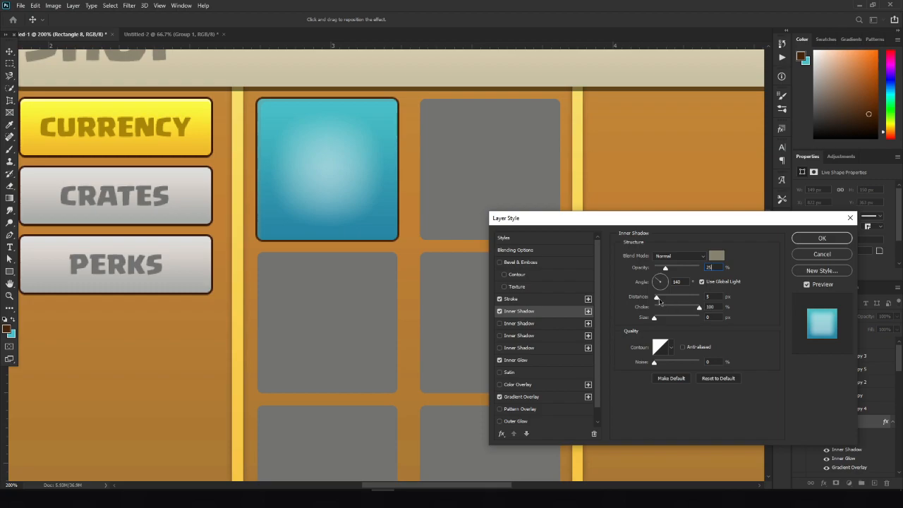
pyautogui.click(639, 282)
pyautogui.write('90')
pyautogui.click(718, 256)
pyautogui.moveTo(559, 334); pyautogui.dragTo(423, 264)
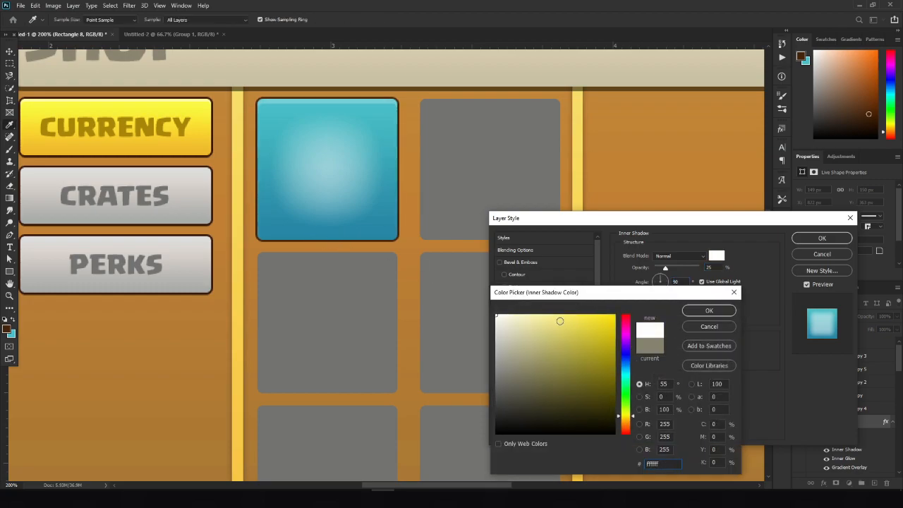
pyautogui.click(709, 311)
# - Set the white inner shadow's opacity to 35% and its distance to 2 px
pyautogui.hotkey('shift', 'Tab')
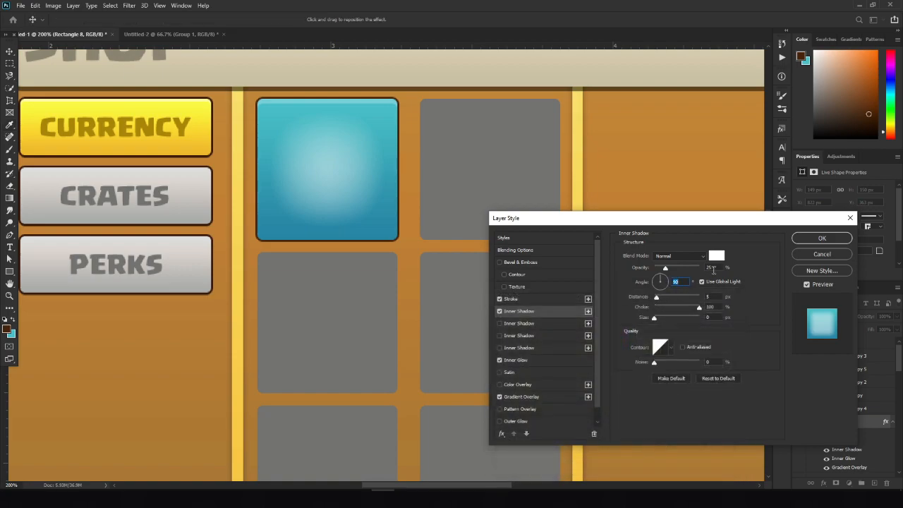
pyautogui.write('35')
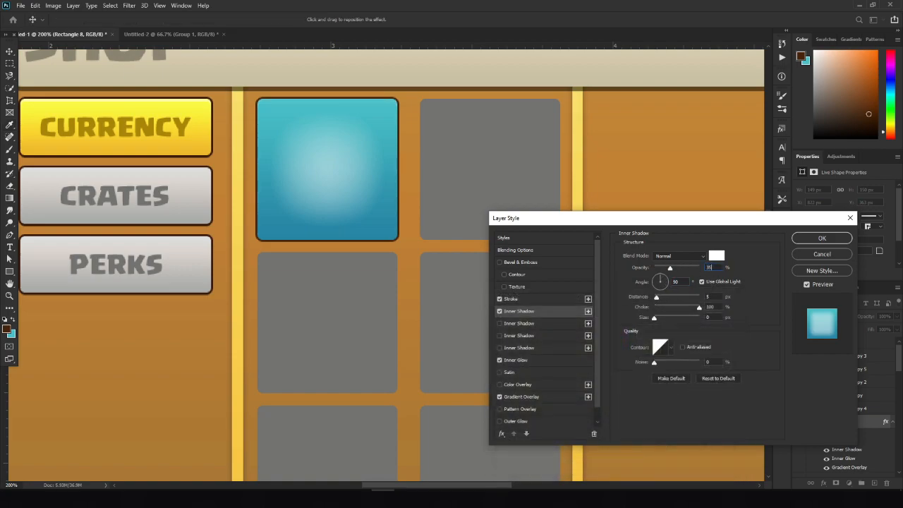
pyautogui.moveTo(655, 297); pyautogui.dragTo(651, 297)
pyautogui.moveTo(719, 294); pyautogui.dragTo(705, 295)
pyautogui.write('2')
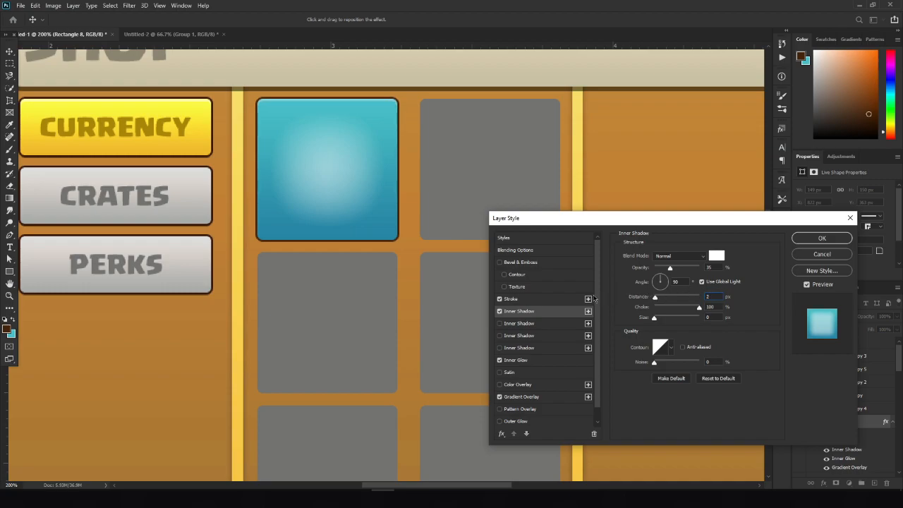
# - Enable the lowest Inner Shadow entry as the card's second inner shadow and set its blend mode to Overlay
pyautogui.click(500, 348)
pyautogui.click(501, 337)
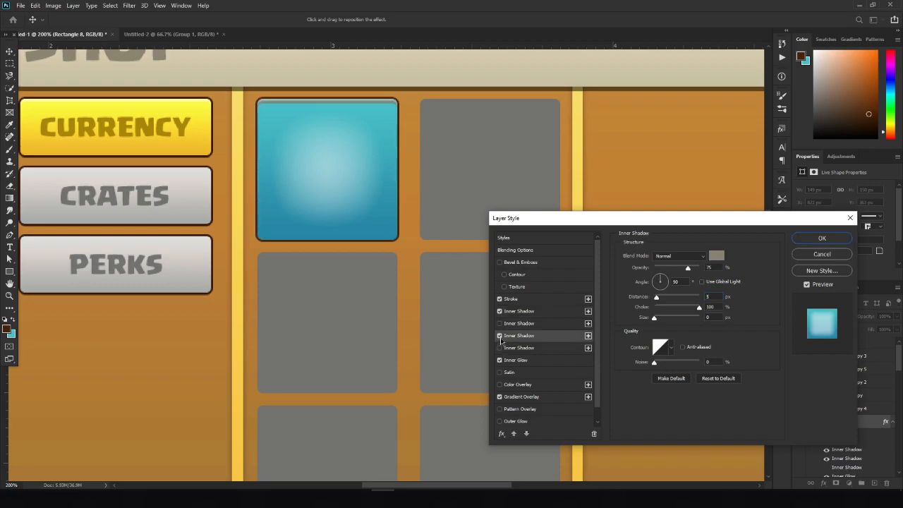
pyautogui.click(500, 336)
pyautogui.click(499, 348)
pyautogui.click(515, 348)
pyautogui.click(679, 255)
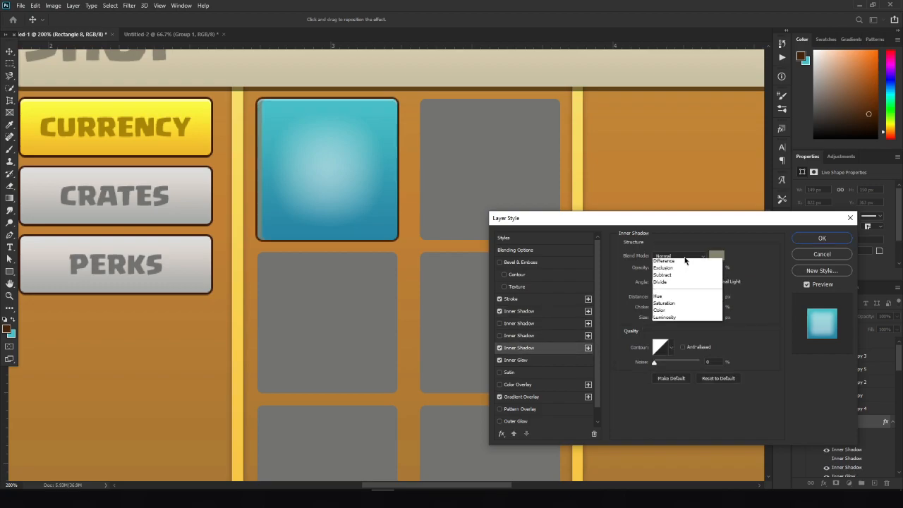
pyautogui.click(662, 367)
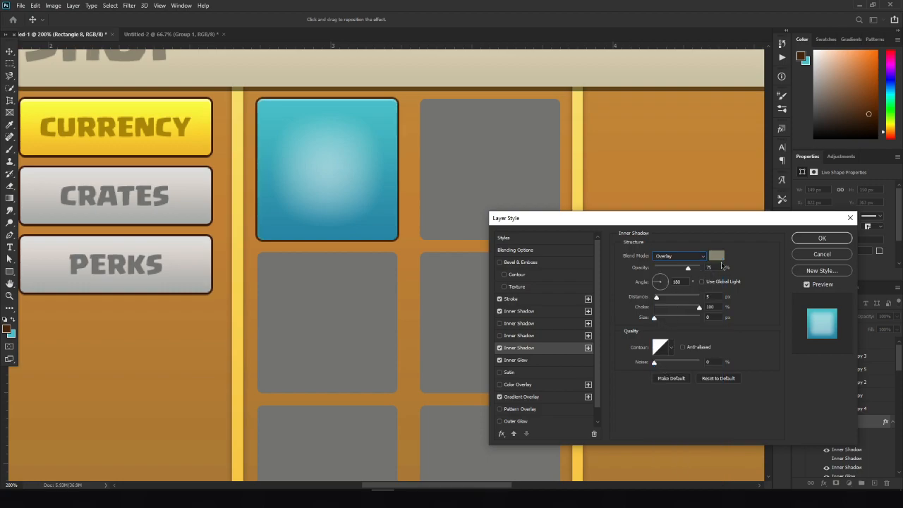
# - Make the second inner shadow white ffffff, with a -90° angle and a distance of 2 px
pyautogui.click(714, 256)
pyautogui.write('ffffff')
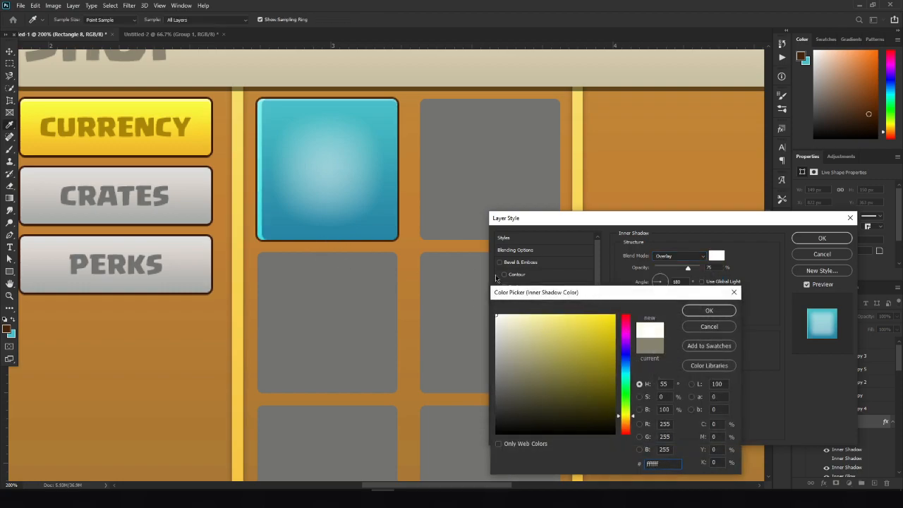
pyautogui.moveTo(514, 380); pyautogui.dragTo(472, 433)
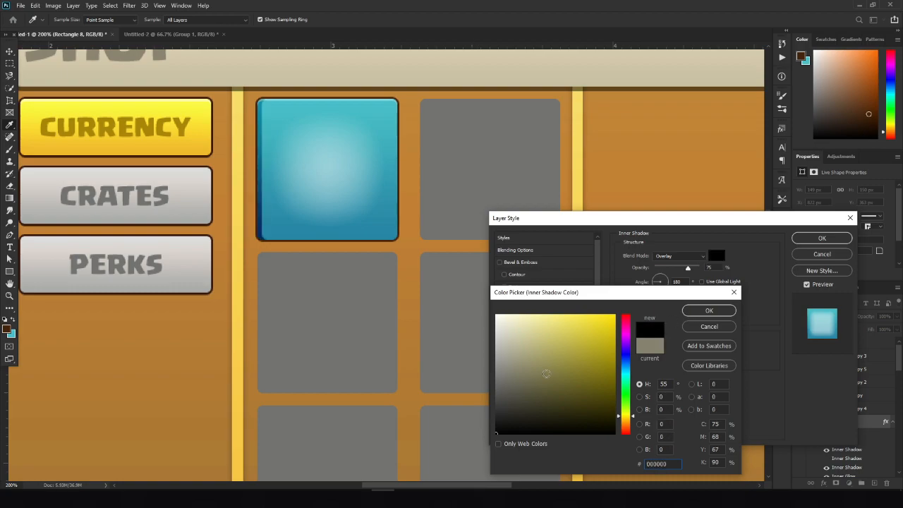
pyautogui.moveTo(542, 351); pyautogui.dragTo(466, 297)
pyautogui.click(722, 311)
pyautogui.doubleClick(676, 281)
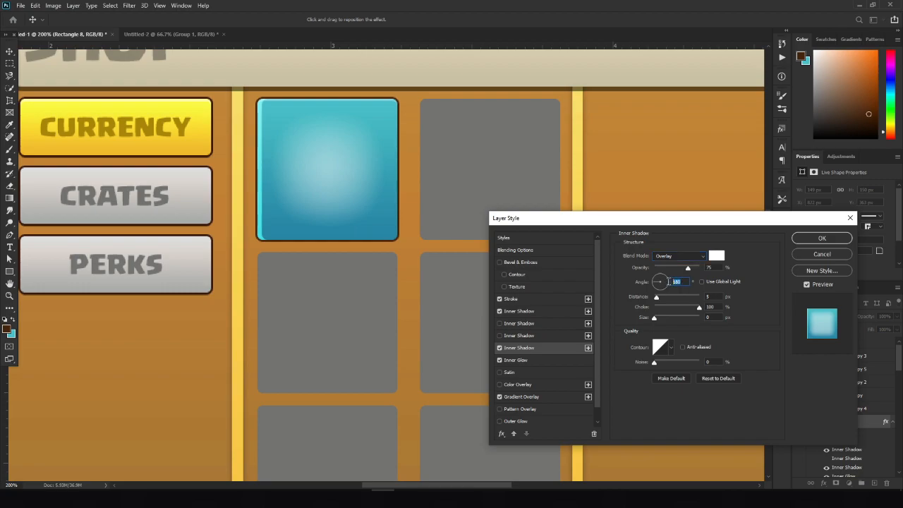
pyautogui.write('-90')
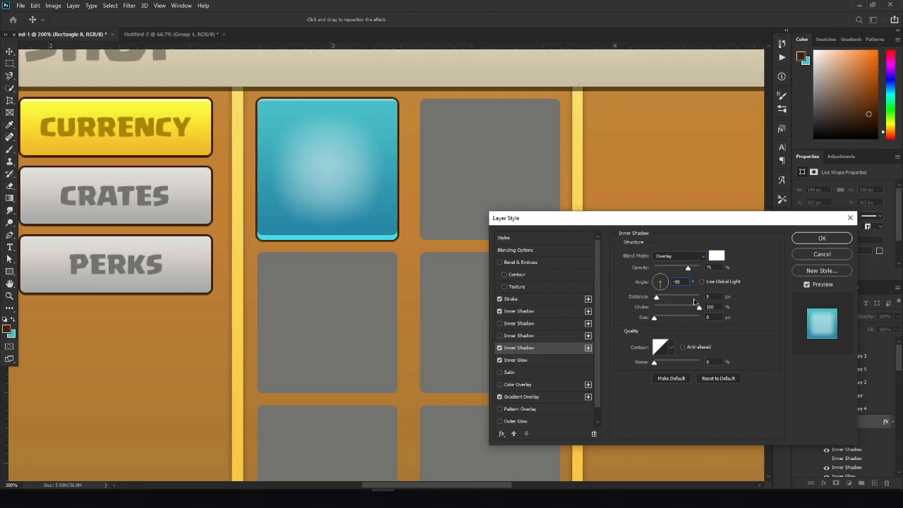
pyautogui.write('2')
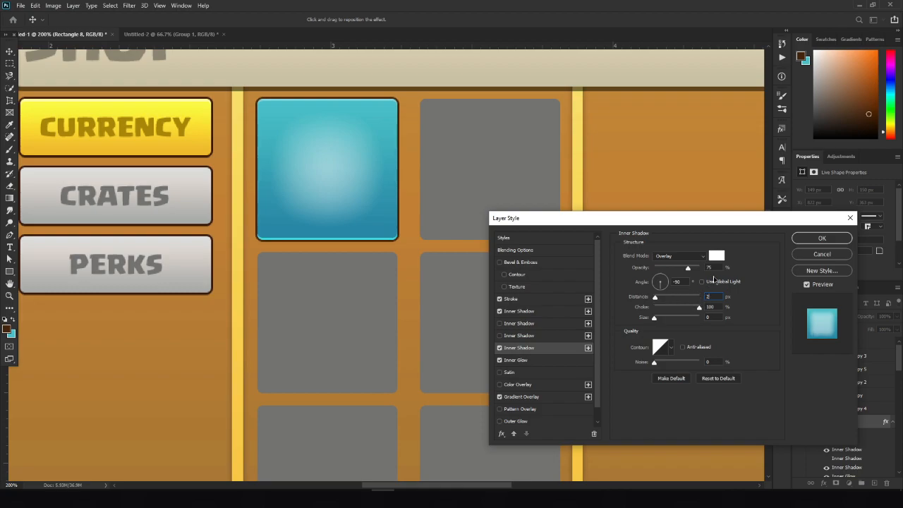
# - Change the second inner shadow to Normal blend mode, 35% opacity and the dark teal colour 0f4050
pyautogui.click(670, 268)
pyautogui.click(701, 259)
pyautogui.click(709, 261)
pyautogui.click(714, 258)
pyautogui.click(365, 232)
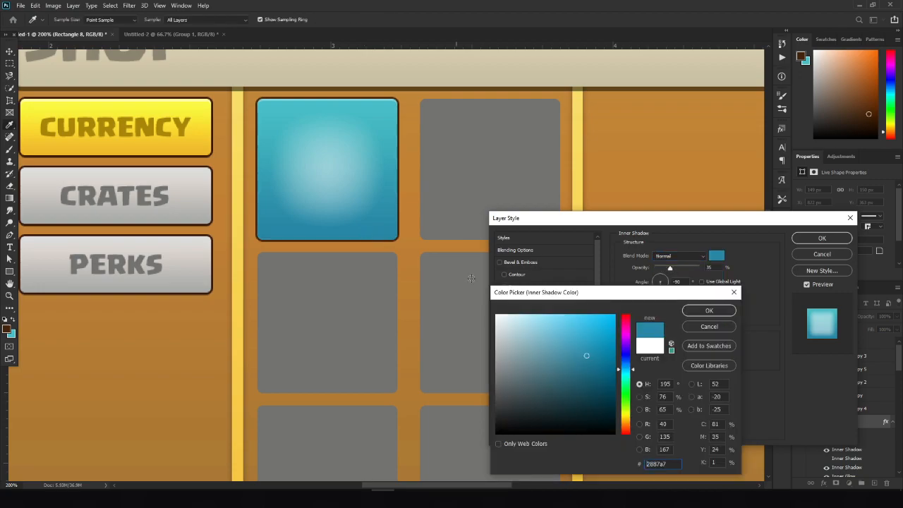
pyautogui.moveTo(587, 353)
pyautogui.mouseDown()
pyautogui.moveTo(589, 332)
pyautogui.moveTo(592, 396)
pyautogui.mouseUp()
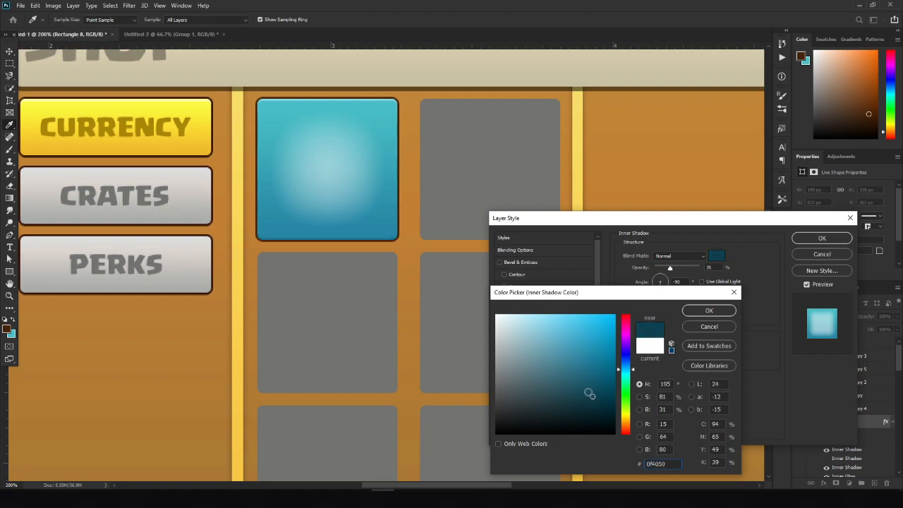
pyautogui.click(707, 310)
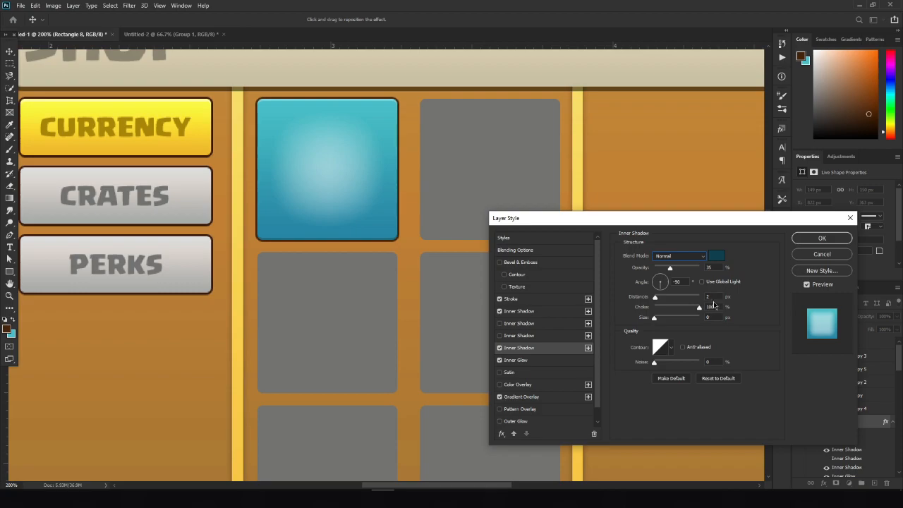
# - Fine-tune the dark inner shadow's distance along the card's lower edge and apply the layer style
pyautogui.press('Up')
pyautogui.write('2')
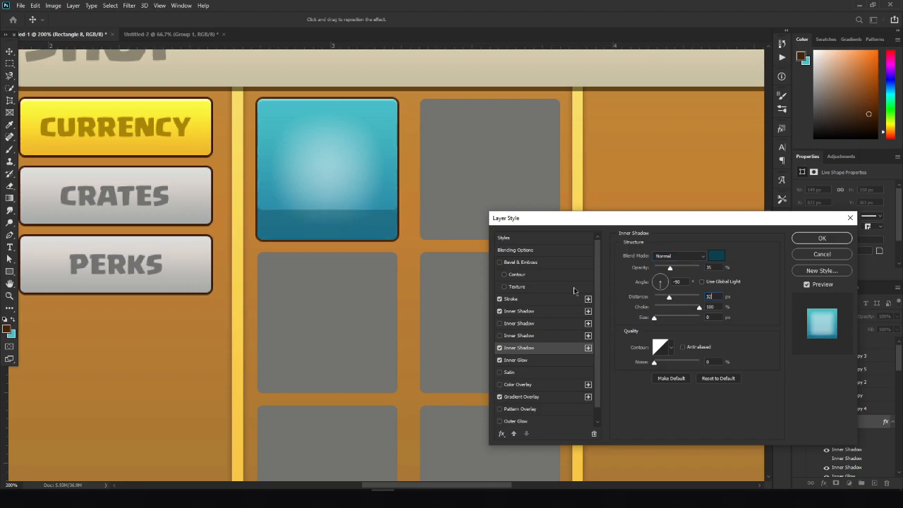
pyautogui.click(518, 311)
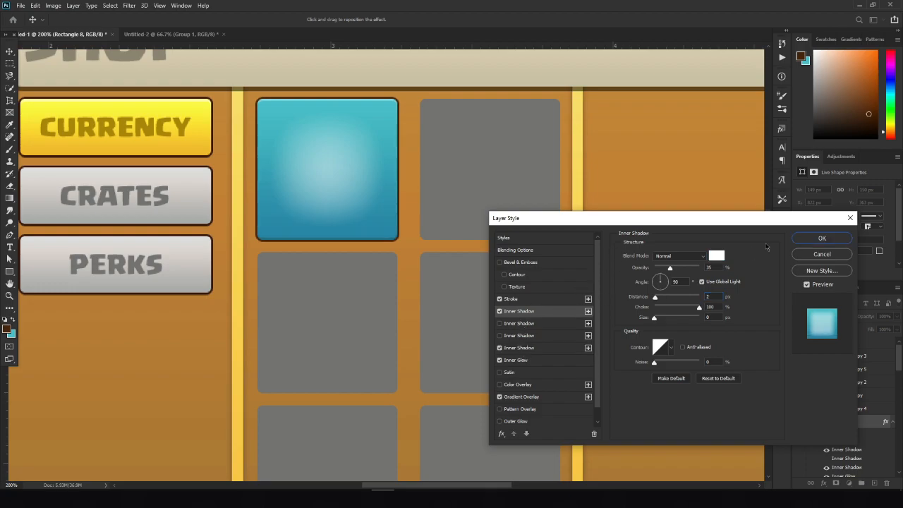
pyautogui.click(822, 238)
pyautogui.hotkey('ctrl', '-')
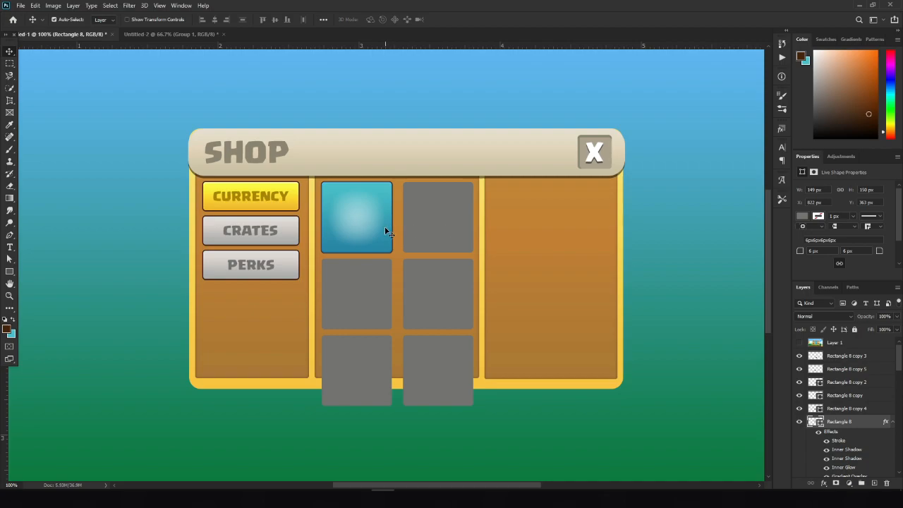
pyautogui.scroll(2, 387, 233)
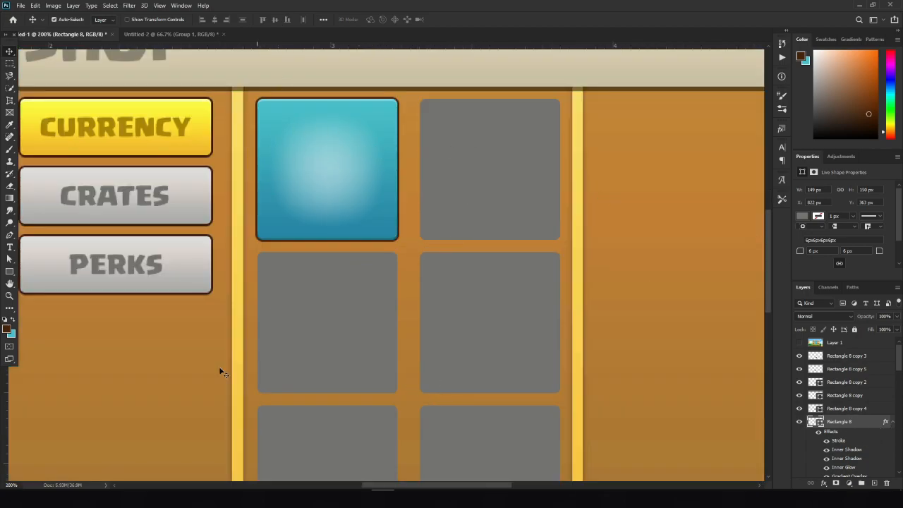
pyautogui.scroll(-5, 403, 226)
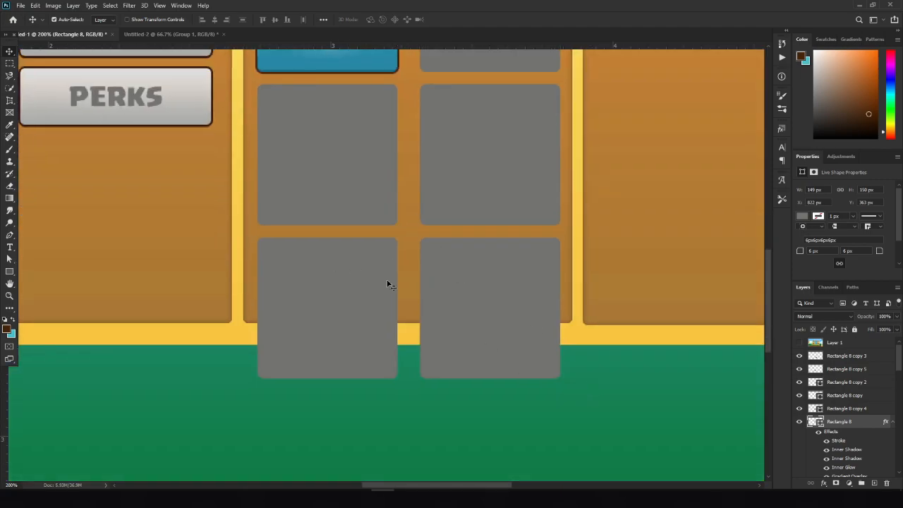
pyautogui.scroll(3, 388, 266)
pyautogui.scroll(2, 416, 226)
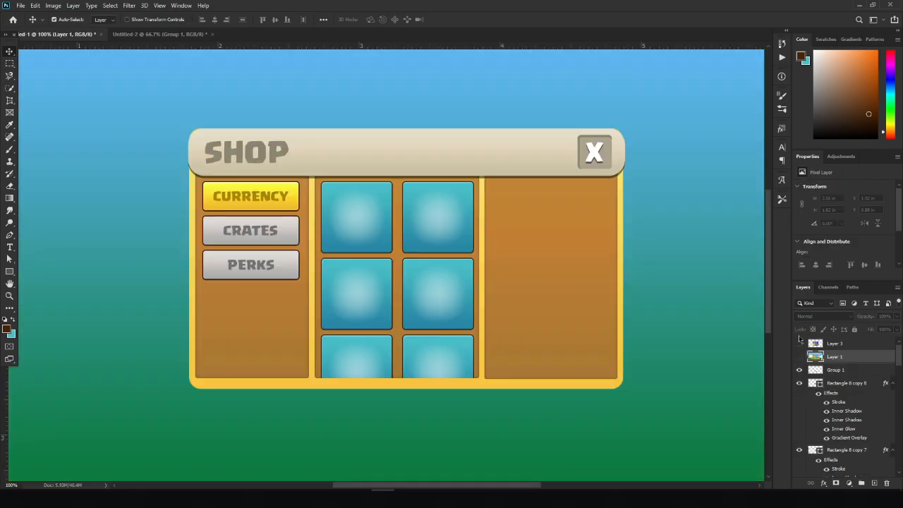
# - Show the Flat Color Hex Codes reference image and place it beside the item cards
pyautogui.click(800, 343)
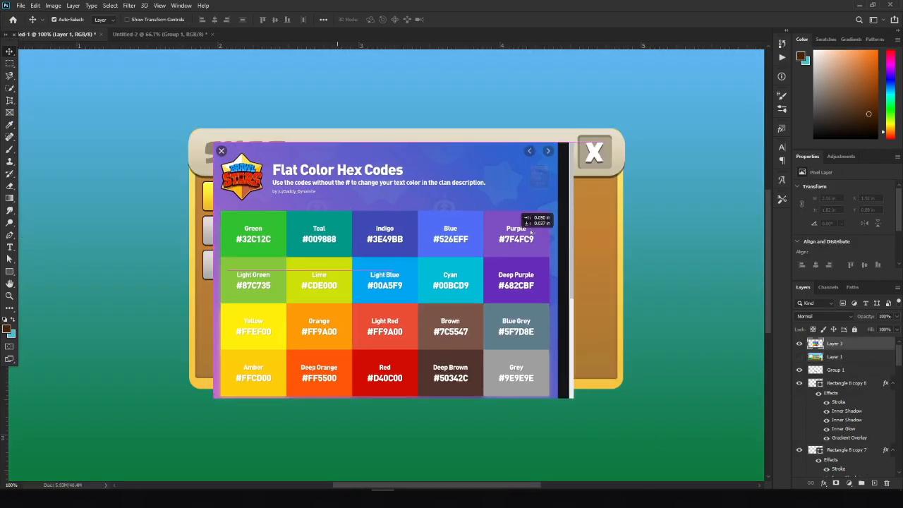
pyautogui.moveTo(339, 198); pyautogui.dragTo(628, 241)
pyautogui.moveTo(434, 228); pyautogui.dragTo(369, 220)
pyautogui.moveTo(527, 251); pyautogui.dragTo(488, 240)
# - Sample the Deep Purple swatch from the colour chart and swap the foreground and background colours
pyautogui.click(9, 124)
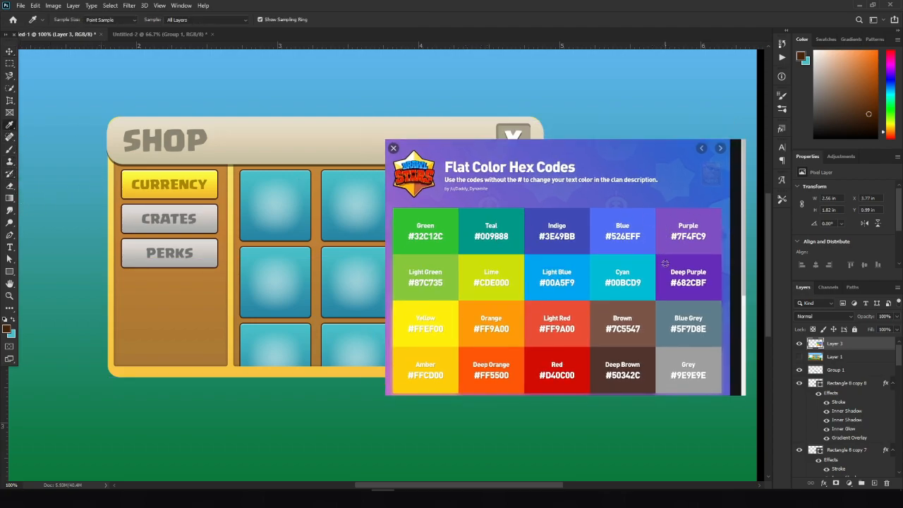
pyautogui.click(665, 263)
pyautogui.press('x')
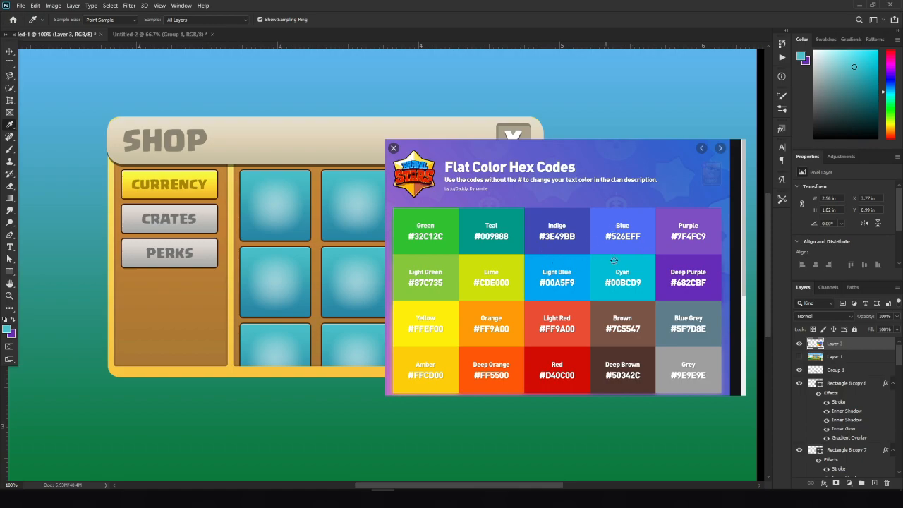
# - Move the colour chart farther from the shop's item grid so the second column of cards is uncovered
pyautogui.press('v')
pyautogui.click(278, 213)
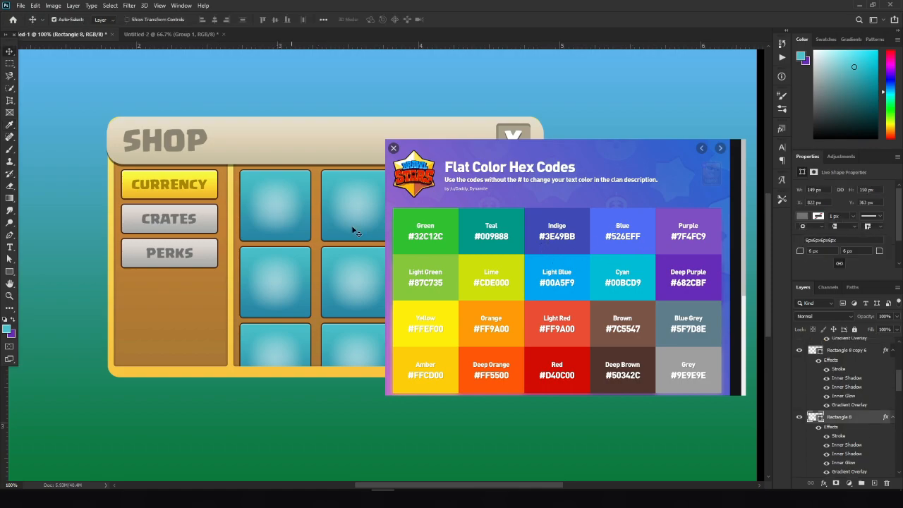
pyautogui.moveTo(504, 309); pyautogui.dragTo(541, 302)
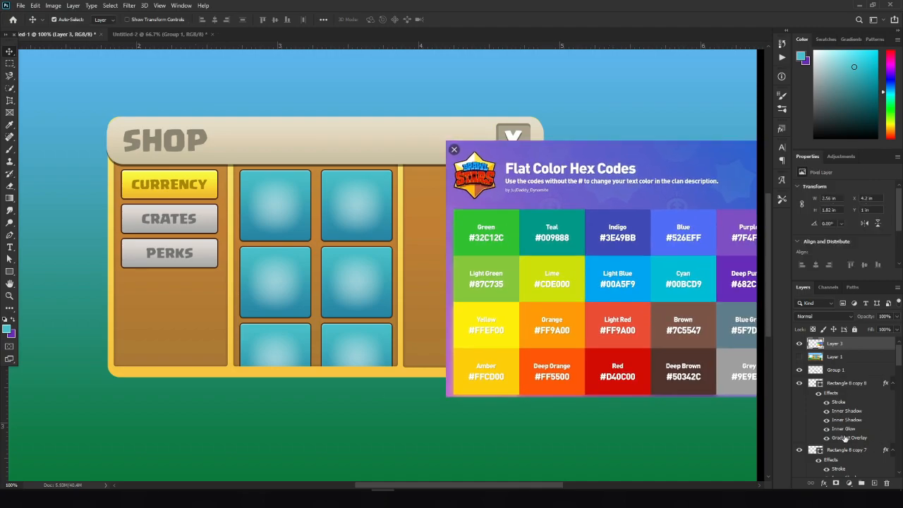
# - In the Gradient Overlay of the second-row, first-column card, set the first gradient stop to the chart's Light Green, 87c735
pyautogui.click(839, 437)
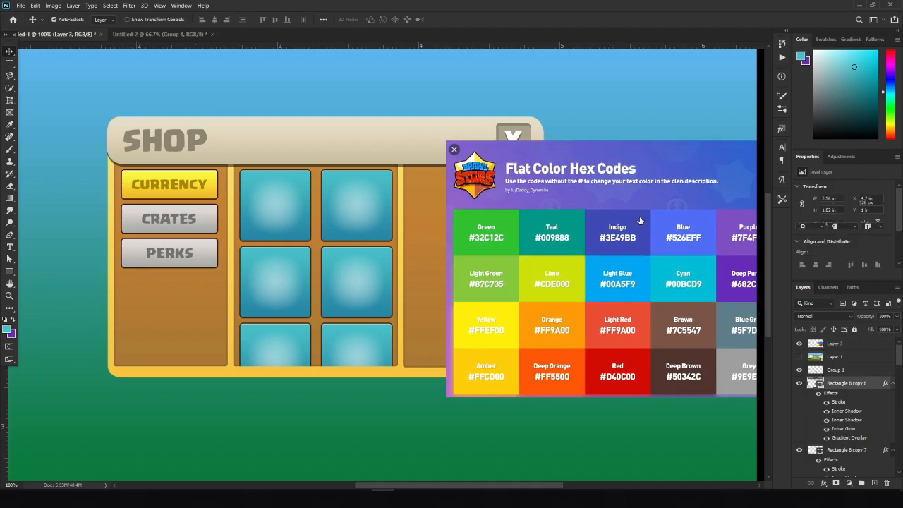
pyautogui.moveTo(508, 224); pyautogui.dragTo(502, 218)
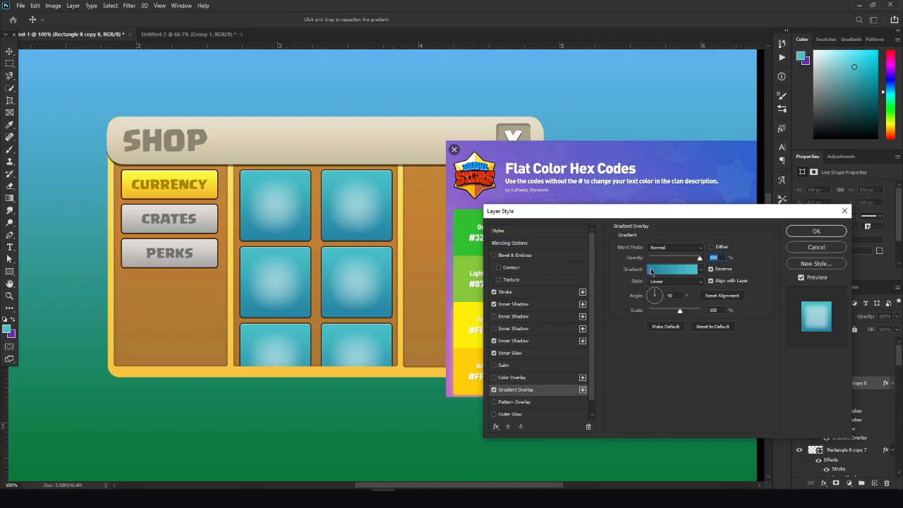
pyautogui.click(651, 271)
pyautogui.moveTo(525, 182); pyautogui.dragTo(660, 214)
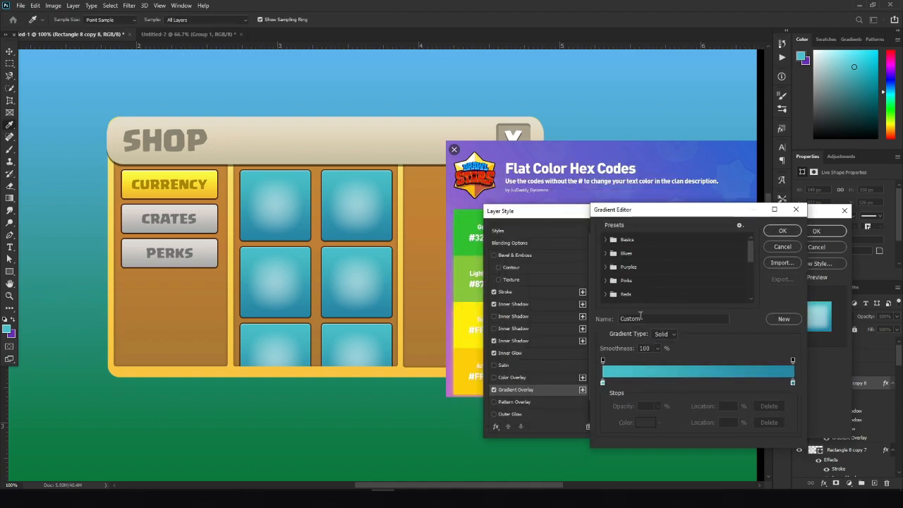
pyautogui.doubleClick(603, 384)
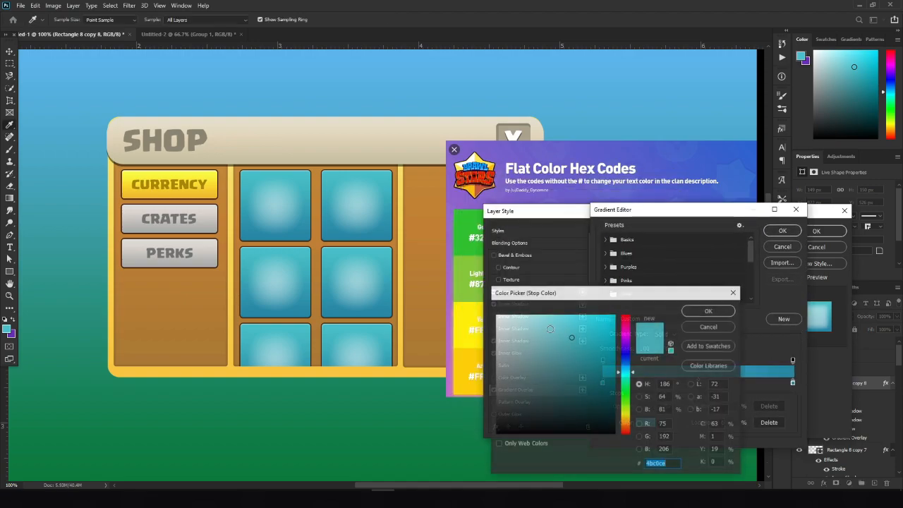
pyautogui.click(451, 265)
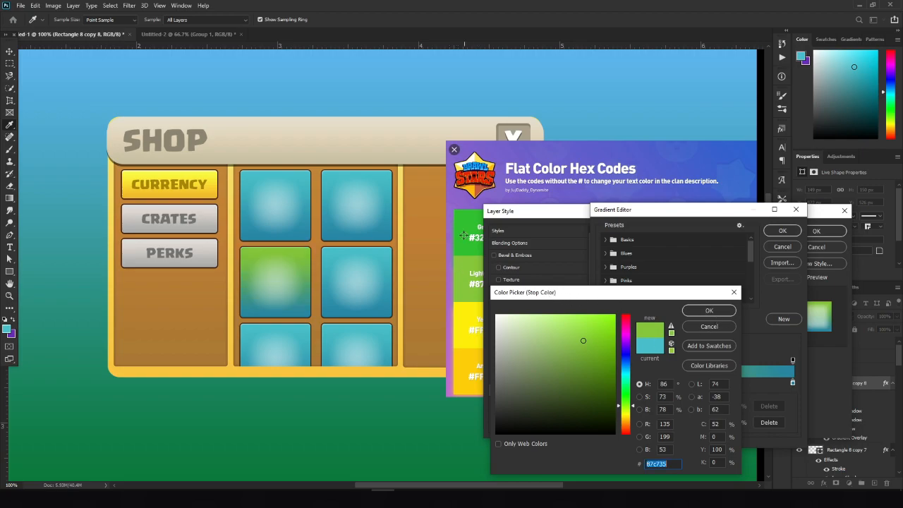
pyautogui.click(464, 235)
pyautogui.click(460, 265)
pyautogui.click(710, 311)
# - Set the end stop of the card's gradient to the chart's Green, 32c12c, and accept the gradient
pyautogui.click(793, 385)
pyautogui.doubleClick(793, 385)
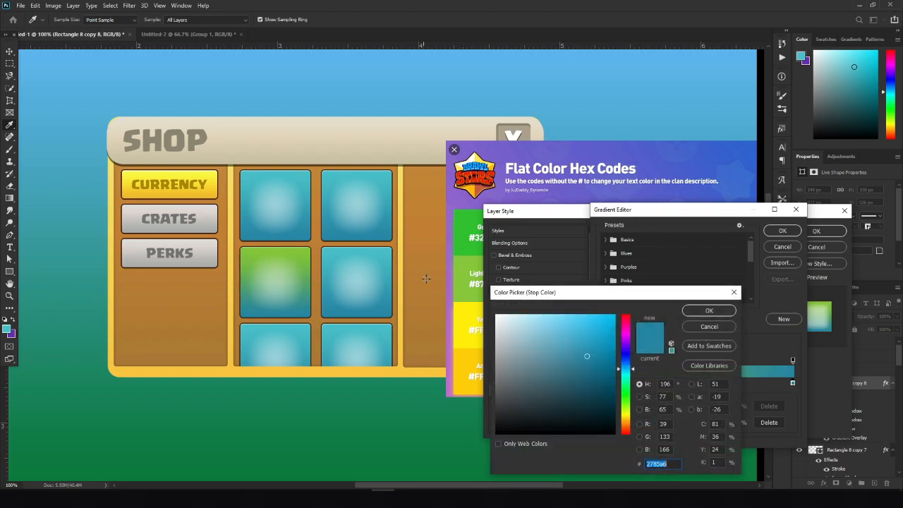
pyautogui.click(250, 257)
pyautogui.click(462, 274)
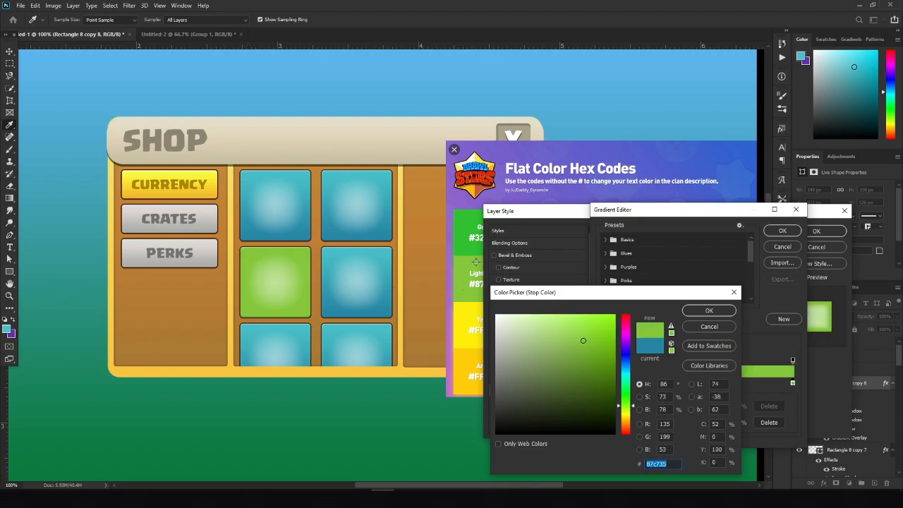
pyautogui.click(456, 235)
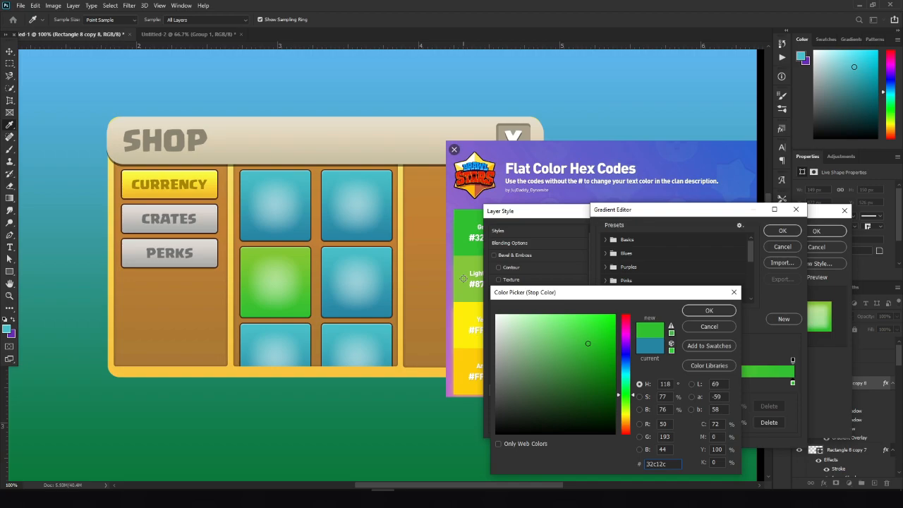
pyautogui.click(709, 311)
pyautogui.click(783, 231)
# - Set the green card's Inner Glow to Overlay blend mode at 75% opacity and apply the layer style
pyautogui.moveTo(782, 238); pyautogui.dragTo(695, 240)
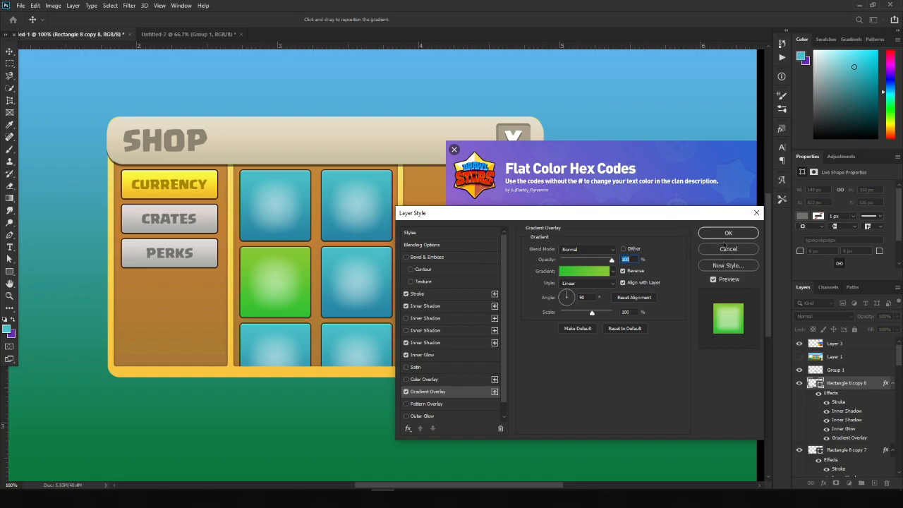
pyautogui.click(424, 355)
pyautogui.click(585, 249)
pyautogui.click(573, 363)
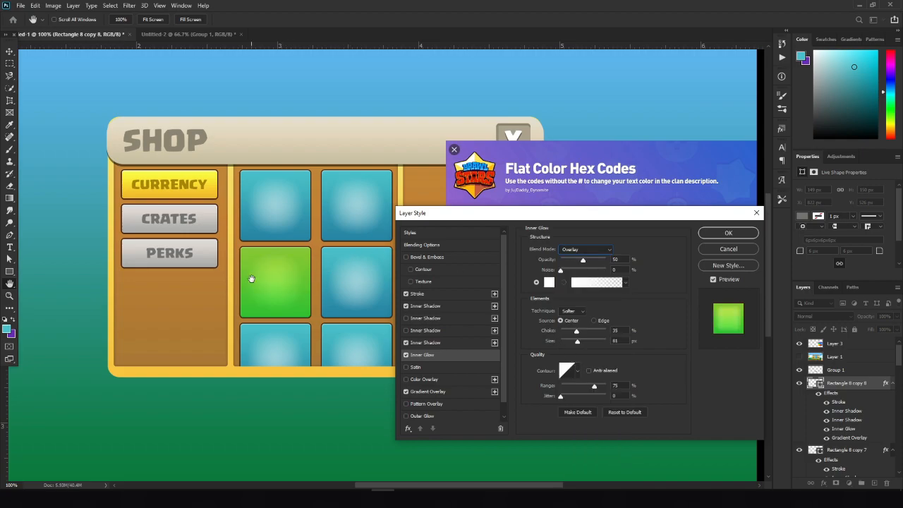
pyautogui.moveTo(583, 263); pyautogui.dragTo(600, 265)
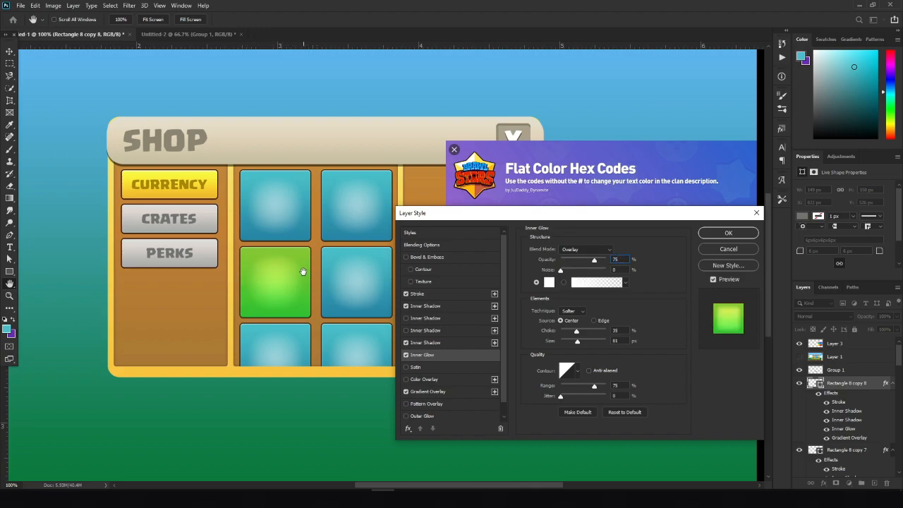
pyautogui.moveTo(564, 218); pyautogui.dragTo(530, 222)
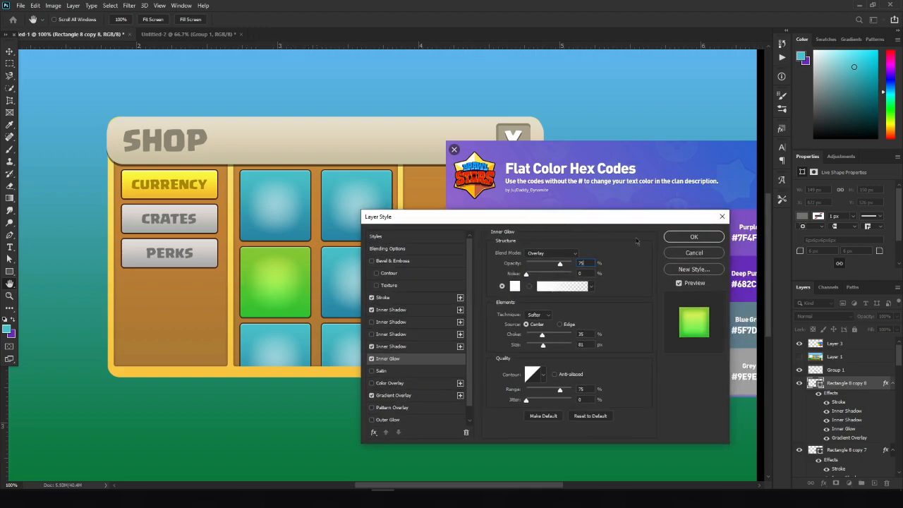
pyautogui.click(681, 238)
# - Open the Gradient Overlay settings of the first-row, second-column card and move the dialog off the item cards
pyautogui.press('i')
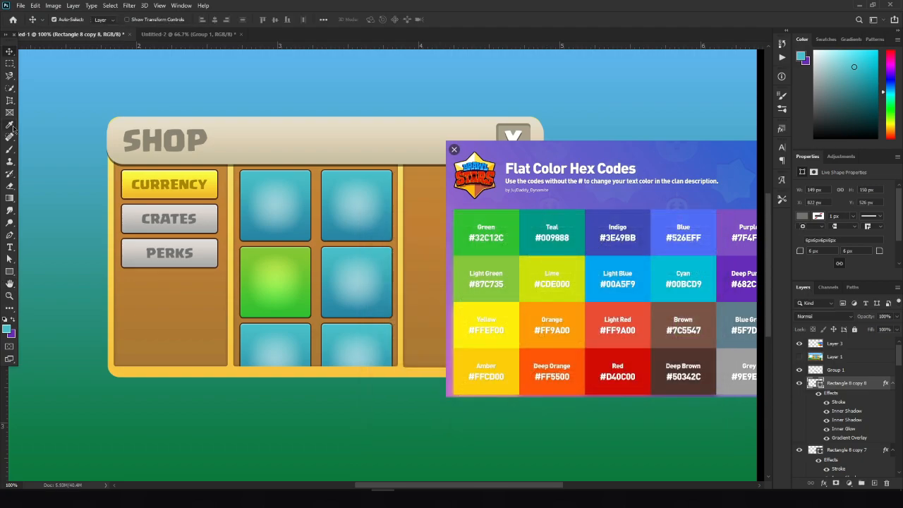
pyautogui.press('v')
pyautogui.click(336, 221)
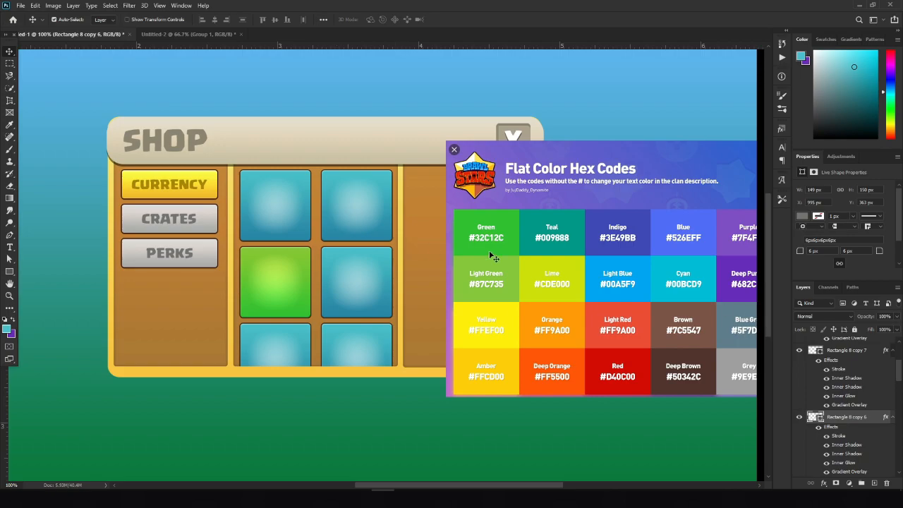
pyautogui.doubleClick(852, 472)
pyautogui.moveTo(272, 270); pyautogui.dragTo(309, 279)
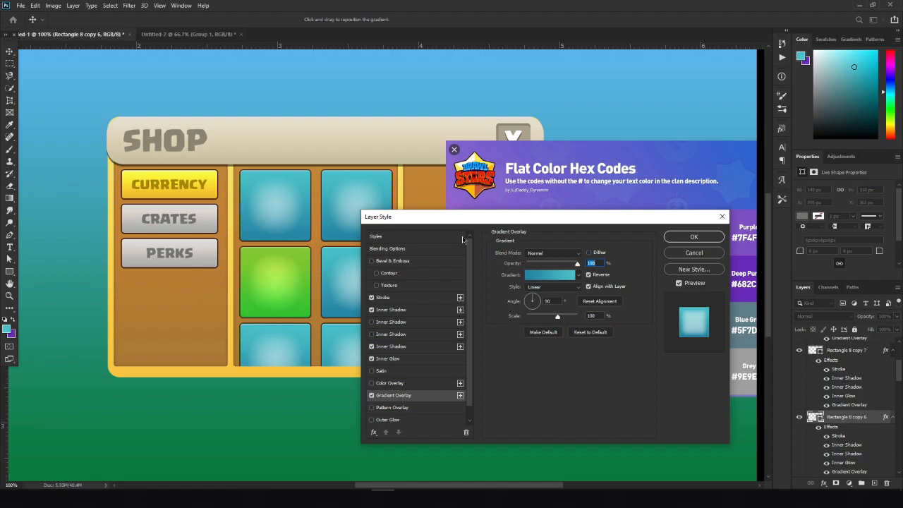
pyautogui.moveTo(480, 217); pyautogui.dragTo(543, 223)
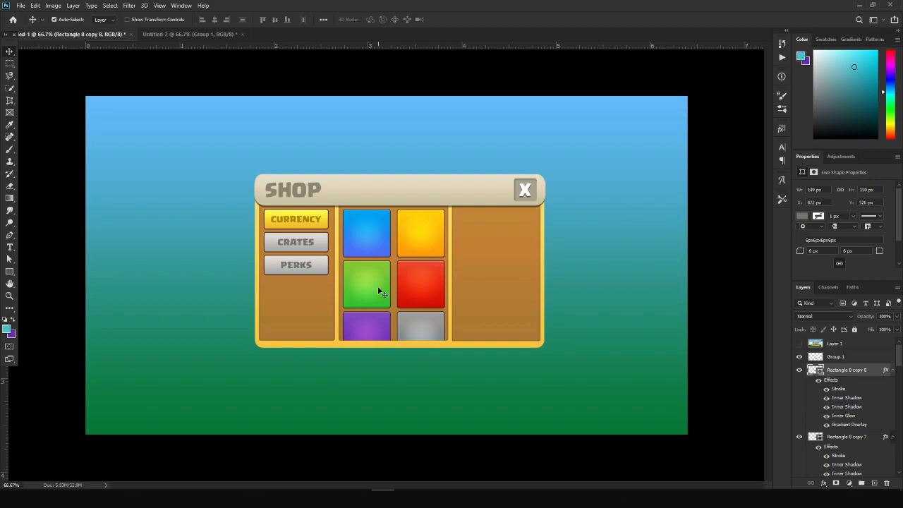
# - Activate the Type tool and set the foreground colour to white, ffffff
pyautogui.hotkey('ctrl', '+')
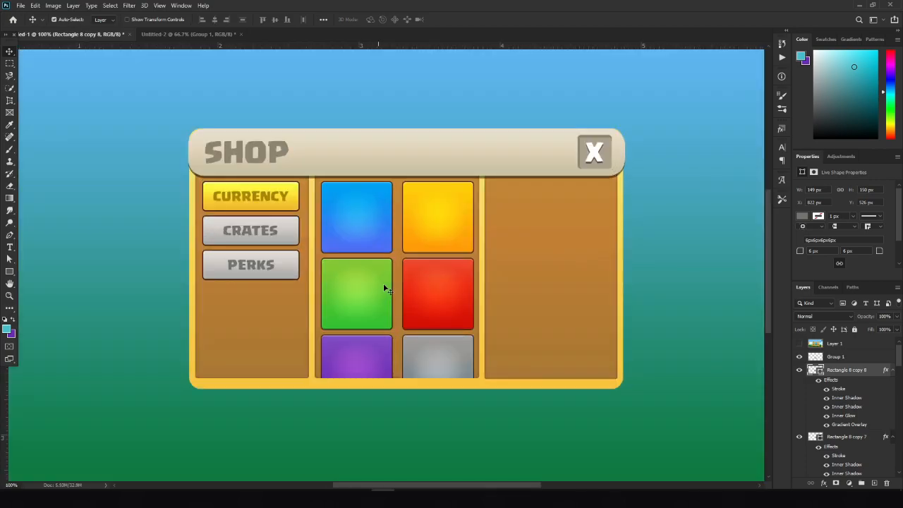
pyautogui.click(746, 318)
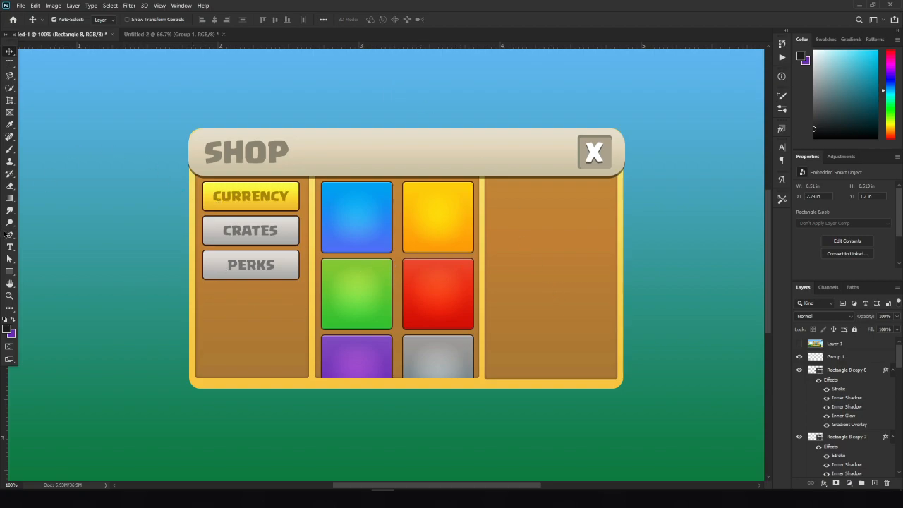
pyautogui.click(10, 247)
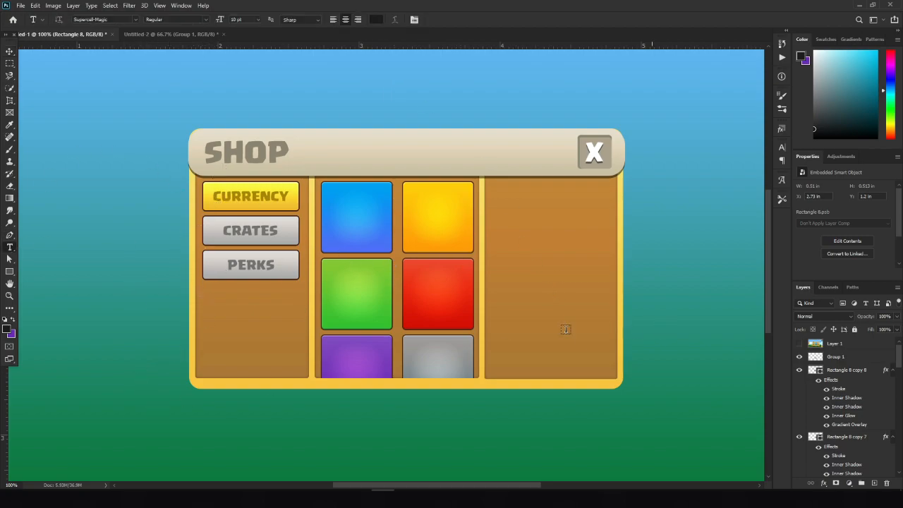
pyautogui.click(7, 329)
pyautogui.write('ffffff')
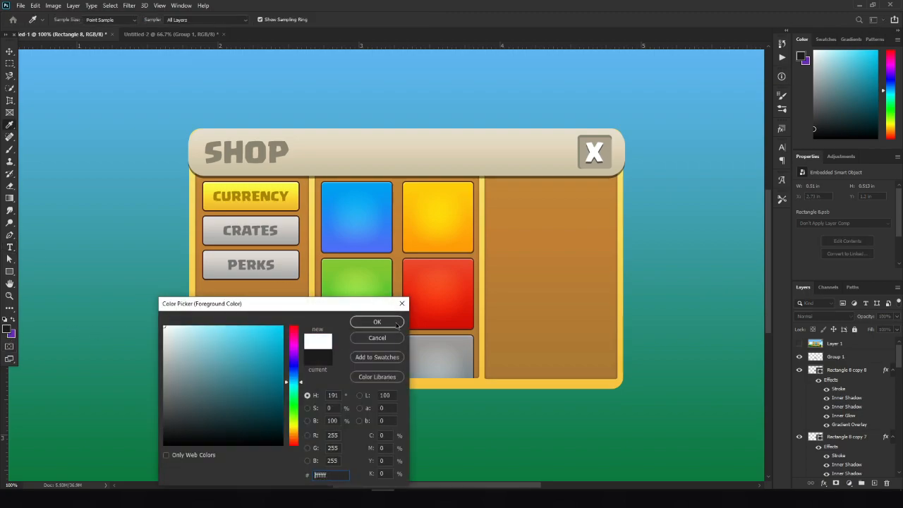
pyautogui.click(377, 322)
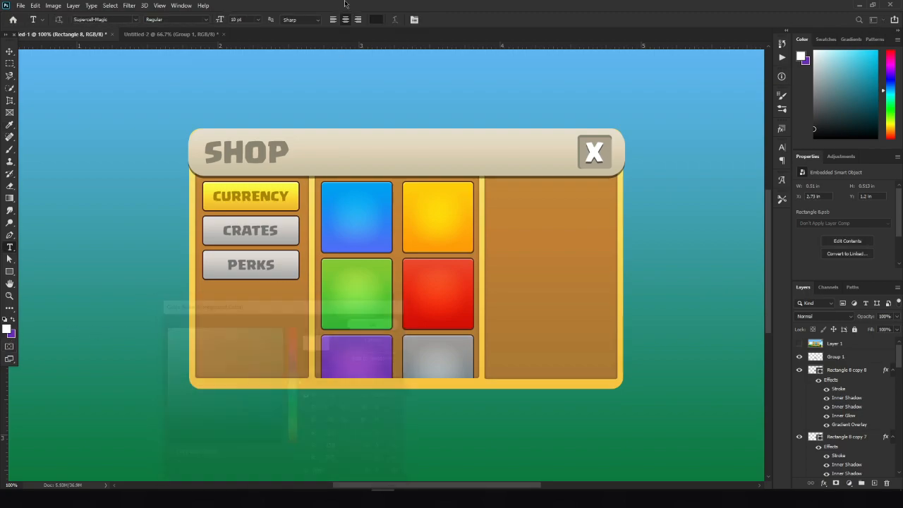
# - Try to add a white ITEM NAME label below the shop's category column and transform it
pyautogui.click(168, 442)
pyautogui.write('T')
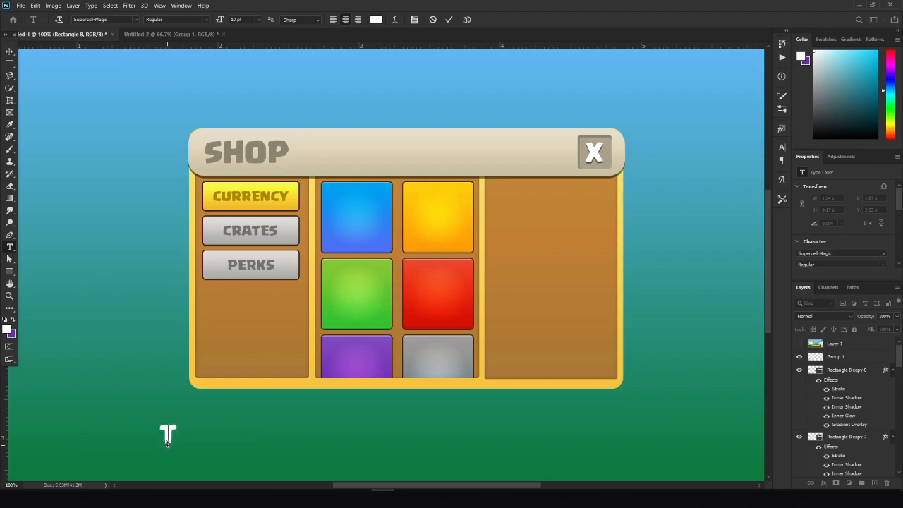
pyautogui.press('BackSpace')
pyautogui.write('ITEM NAME')
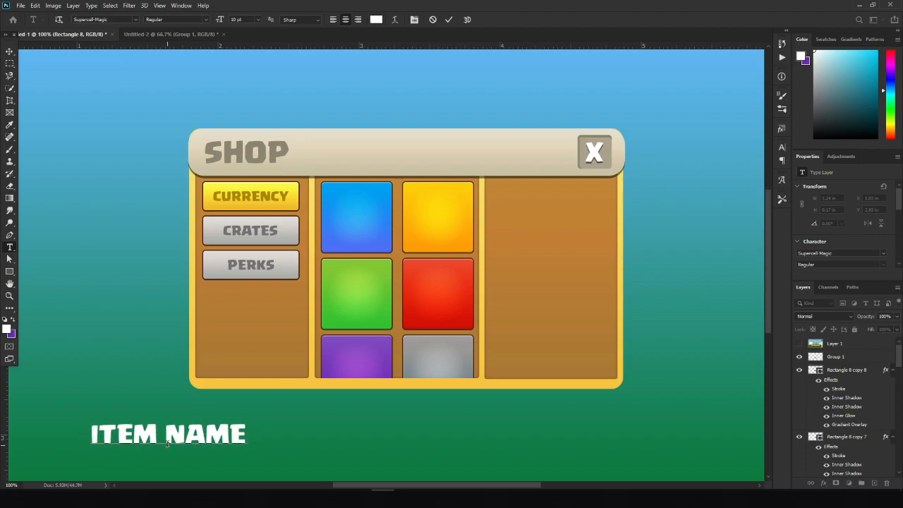
pyautogui.click(9, 52)
pyautogui.hotkey('ctrl', 't')
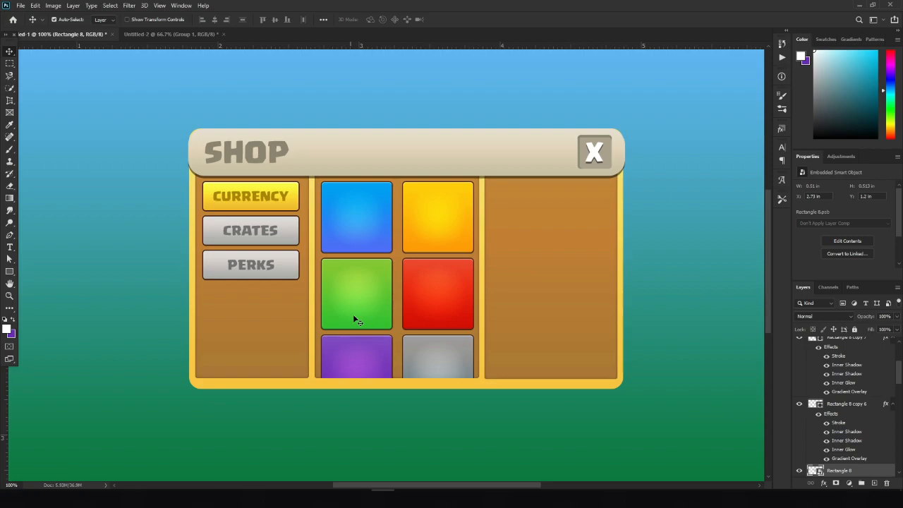
# - Create a white text layer reading ITEM NAME below the middle of the shop panel
pyautogui.click(10, 247)
pyautogui.click(326, 427)
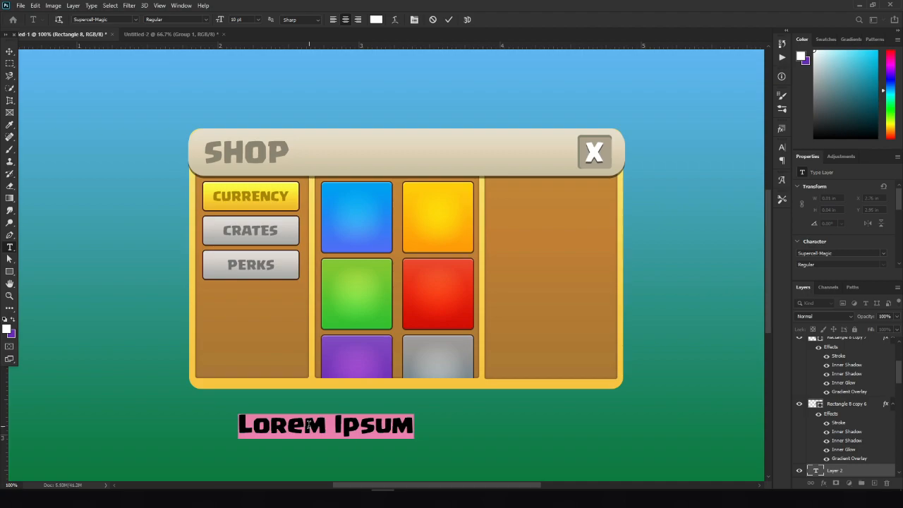
pyautogui.click(308, 425)
pyautogui.hotkey('ctrl', 'a')
pyautogui.write('ITEM NAME')
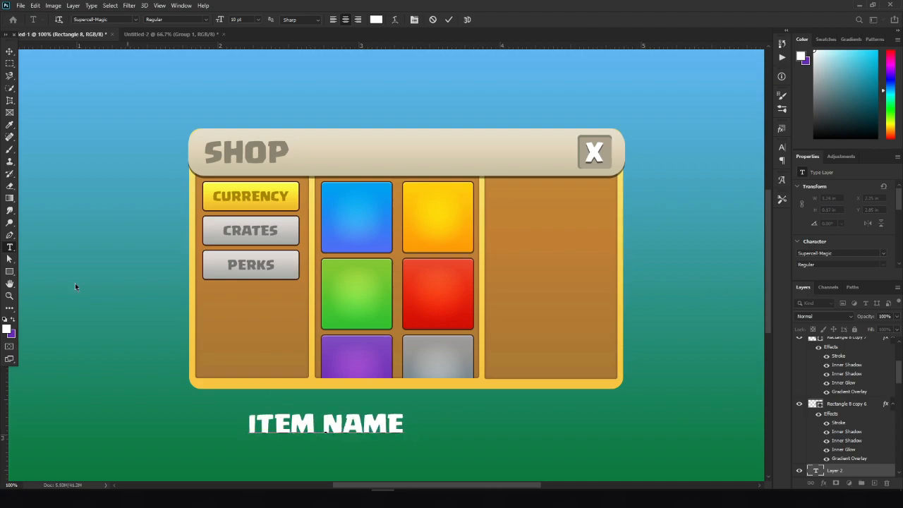
# - Scale the ITEM NAME text to about 0.43 in wide and place it along the blue card's lower edge
pyautogui.click(9, 52)
pyautogui.hotkey('ctrl', 't')
pyautogui.moveTo(403, 415); pyautogui.dragTo(343, 243)
pyautogui.press('Return')
pyautogui.moveTo(344, 241); pyautogui.dragTo(372, 263)
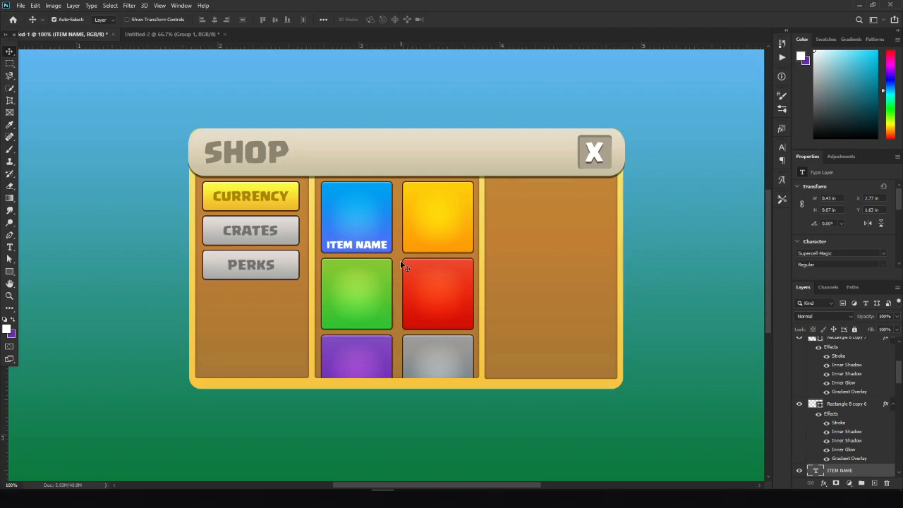
# - Change the blue card's label text to Item Name in mixed case
pyautogui.scroll(1, 381, 259)
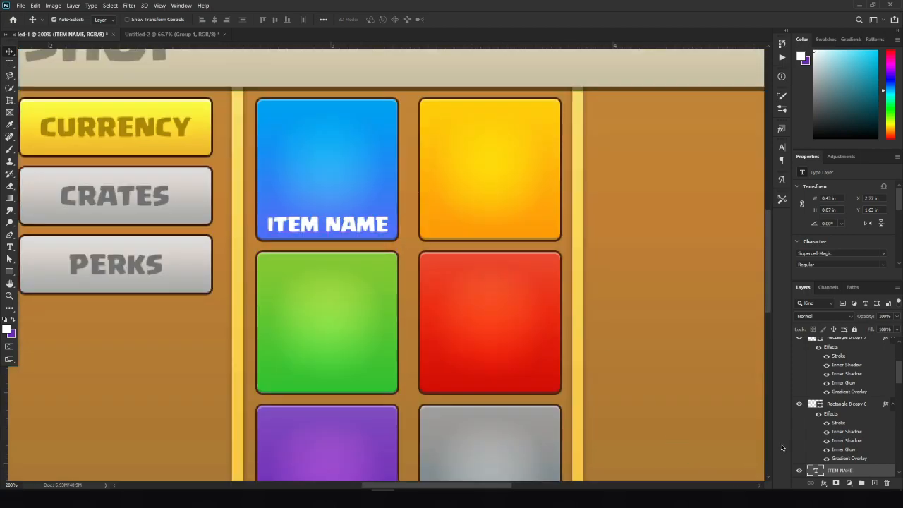
pyautogui.scroll(4, 798, 349)
pyautogui.click(800, 344)
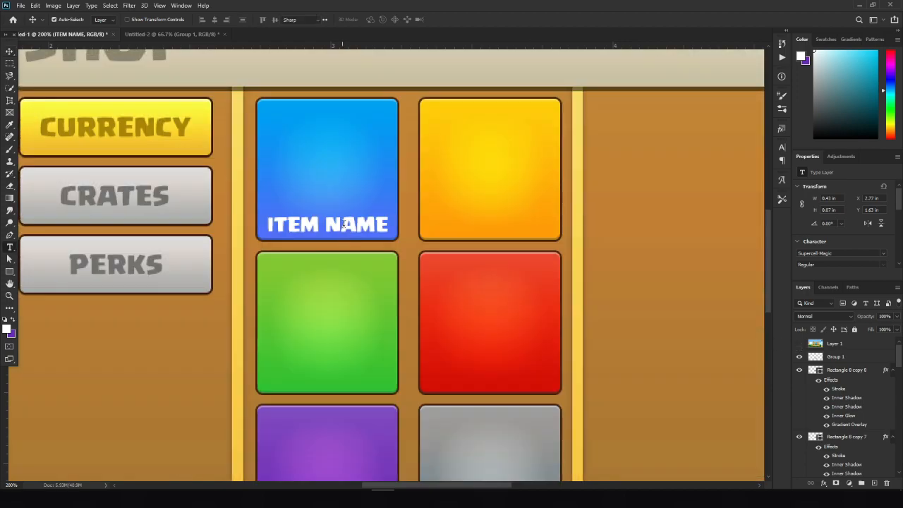
pyautogui.doubleClick(344, 224)
pyautogui.write('Item')
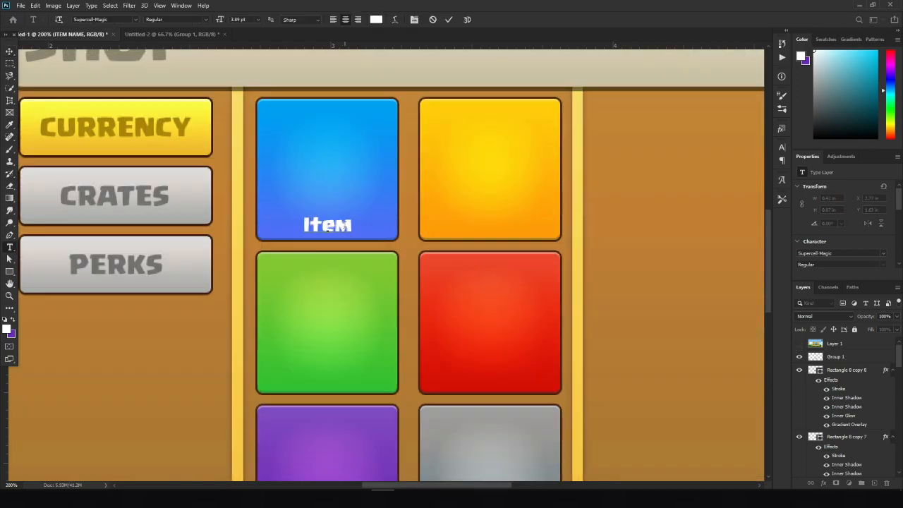
pyautogui.write(' Name')
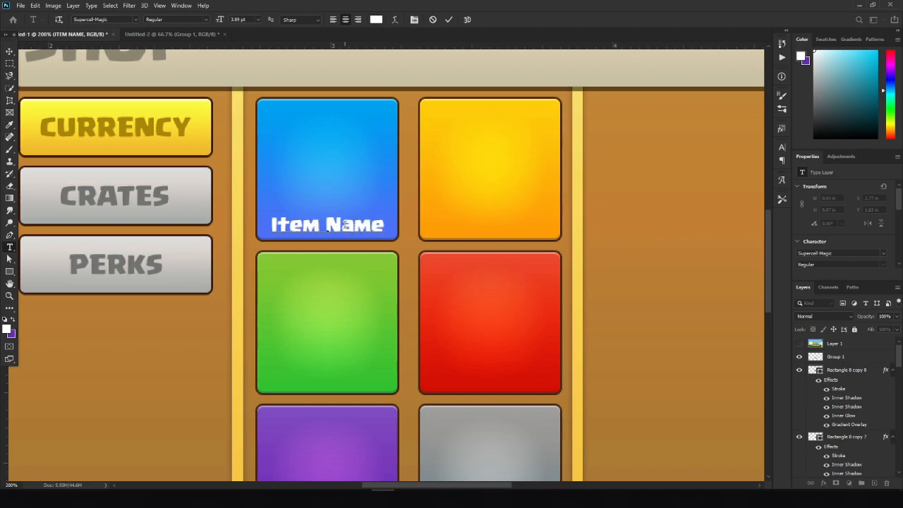
pyautogui.click(9, 52)
pyautogui.moveTo(340, 228); pyautogui.dragTo(340, 228)
# - Check the labels against the reference image and duplicate Item Name onto the yellow, green and red cards, stacking the copies above the cards
pyautogui.scroll(5, 801, 352)
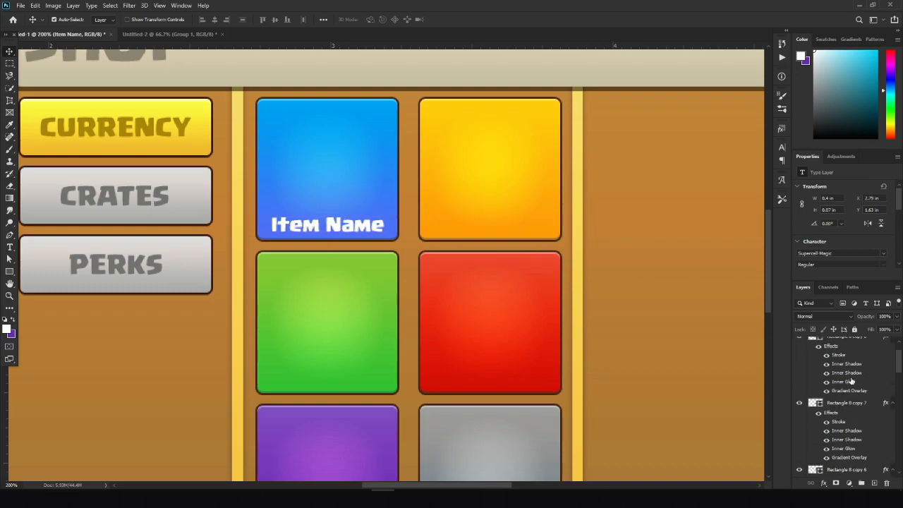
pyautogui.click(800, 343)
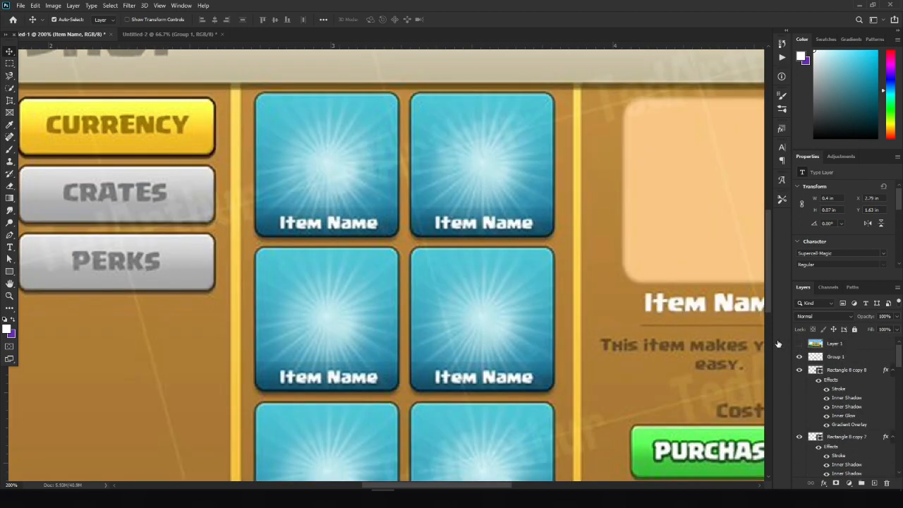
pyautogui.click(799, 343)
pyautogui.moveTo(414, 227); pyautogui.dragTo(386, 265)
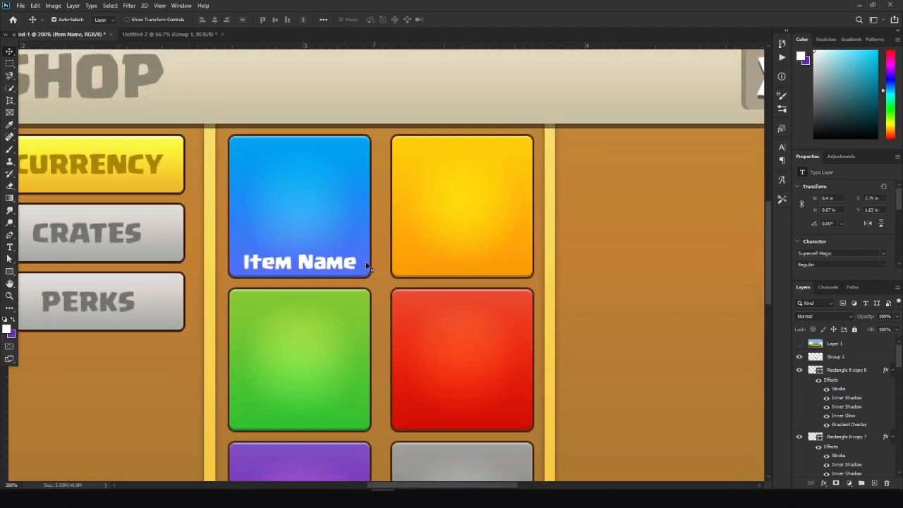
pyautogui.moveTo(314, 268); pyautogui.dragTo(470, 268)
pyautogui.moveTo(853, 468); pyautogui.dragTo(843, 351)
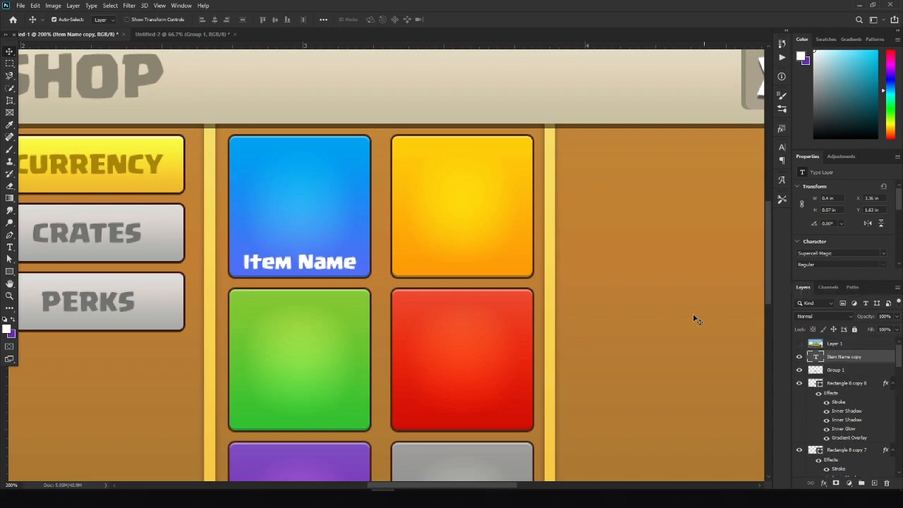
pyautogui.moveTo(466, 266); pyautogui.dragTo(471, 263)
pyautogui.hotkey('ctrl', 'z')
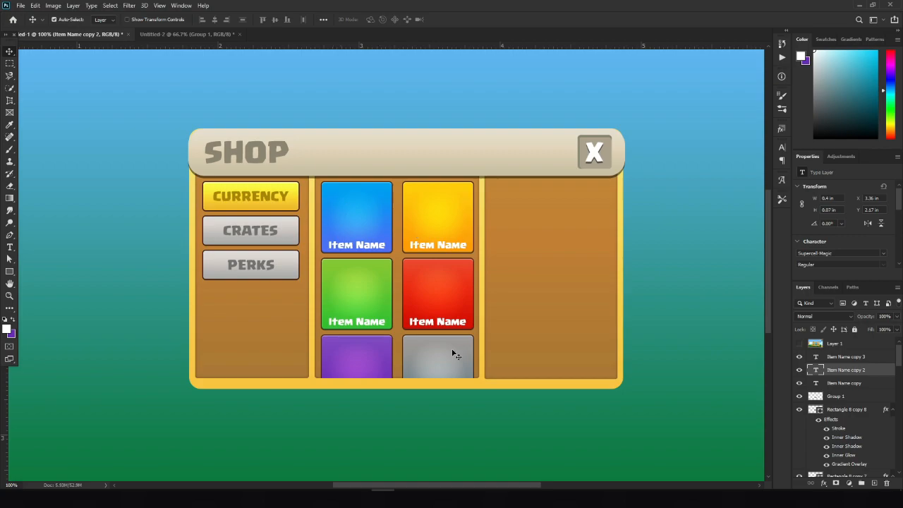
# - Show the reference image and draw a white rectangle of about 197 by 198 px over its item preview box
pyautogui.click(804, 344)
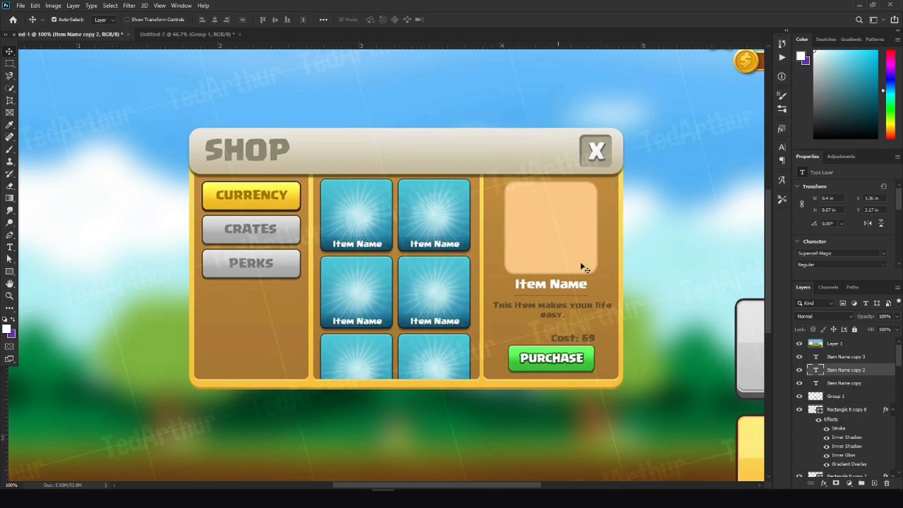
pyautogui.press('space')
pyautogui.moveTo(566, 251); pyautogui.dragTo(456, 273)
pyautogui.press('space')
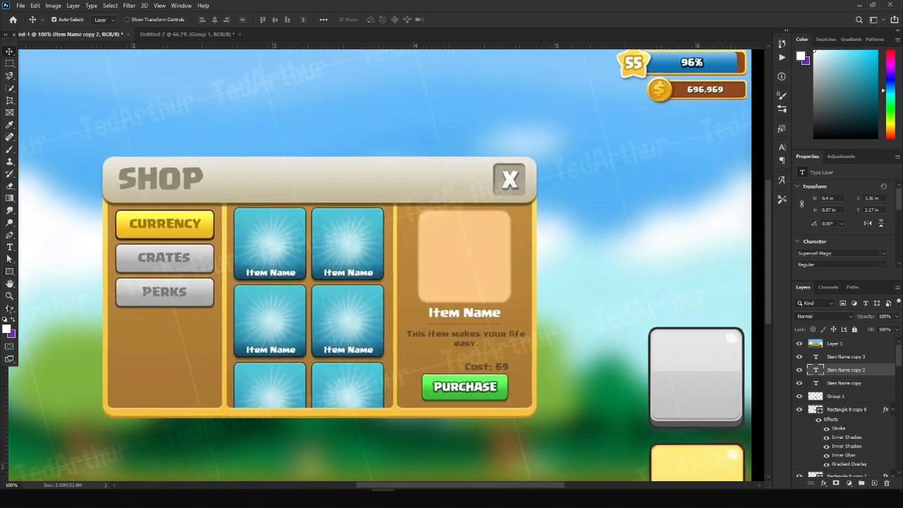
pyautogui.click(7, 328)
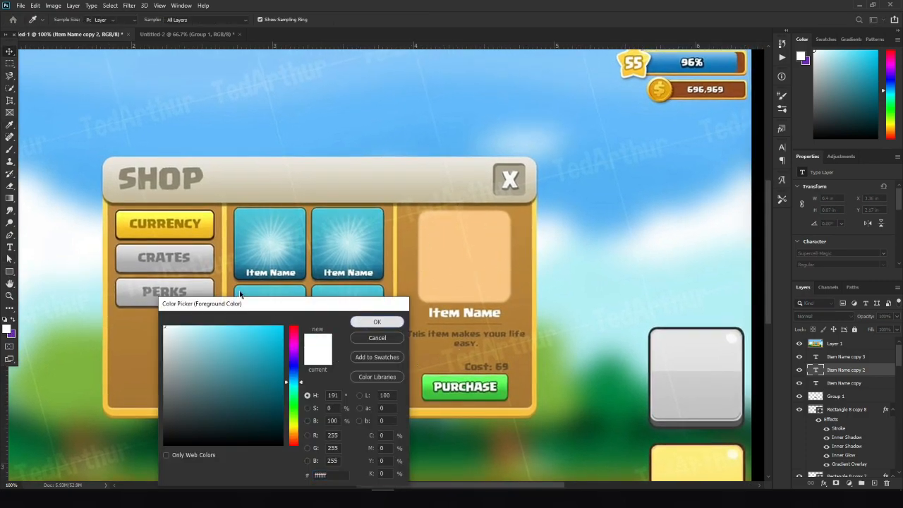
pyautogui.click(378, 322)
pyautogui.click(839, 358)
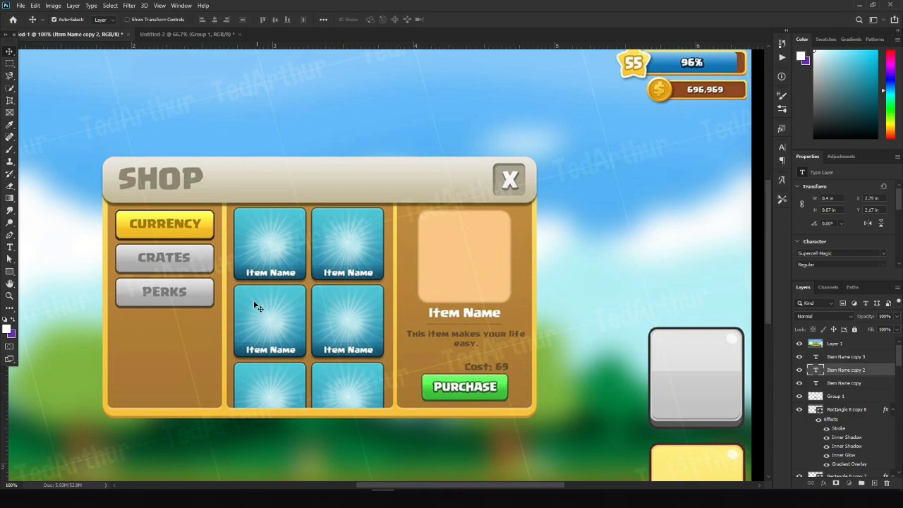
pyautogui.click(9, 272)
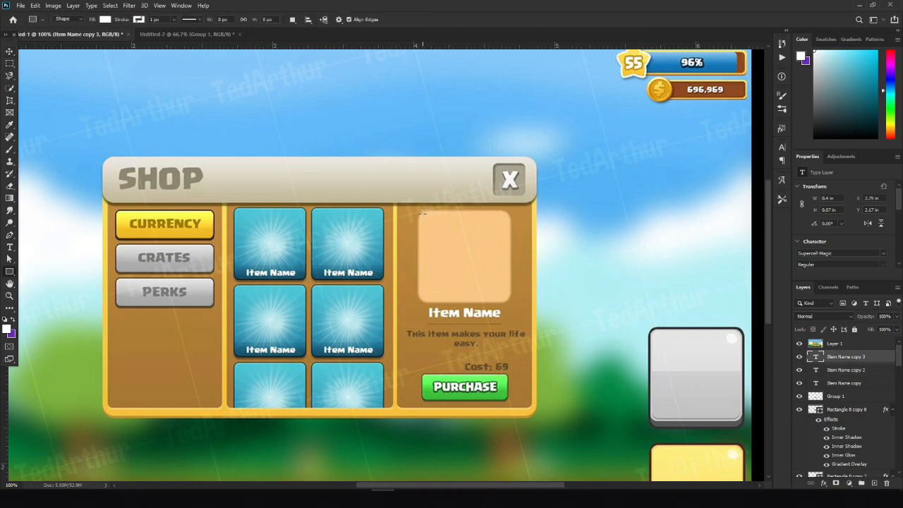
pyautogui.moveTo(419, 210); pyautogui.dragTo(511, 302)
pyautogui.moveTo(868, 356); pyautogui.dragTo(865, 340)
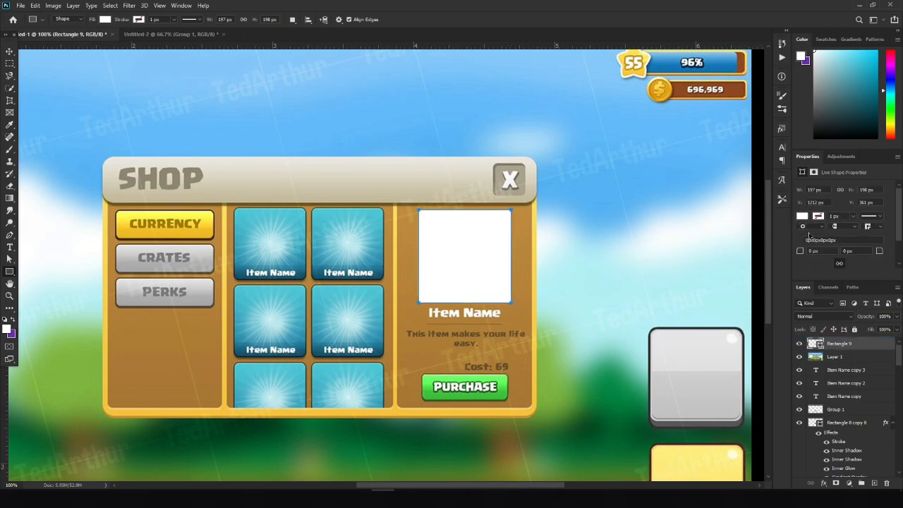
# - Round the white rectangle's corners to 23 px and move its layer below the reference image layer
pyautogui.moveTo(800, 251)
pyautogui.mouseDown()
pyautogui.moveTo(824, 252)
pyautogui.moveTo(789, 255)
pyautogui.mouseUp()
pyautogui.click(818, 360)
pyautogui.moveTo(838, 346); pyautogui.dragTo(838, 360)
# - Fill the rounded rectangle with the preview box's peach colour sampled from the reference, and hide the reference image
pyautogui.doubleClick(815, 356)
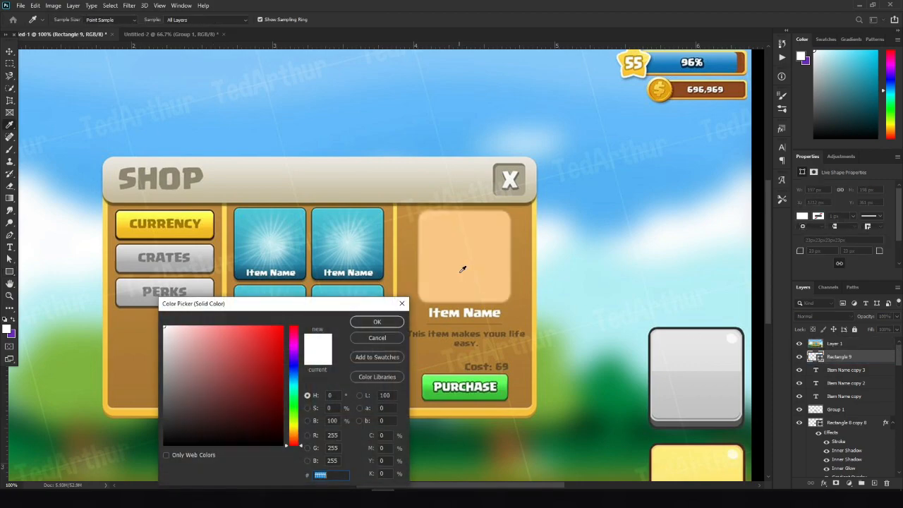
pyautogui.click(461, 263)
pyautogui.click(370, 319)
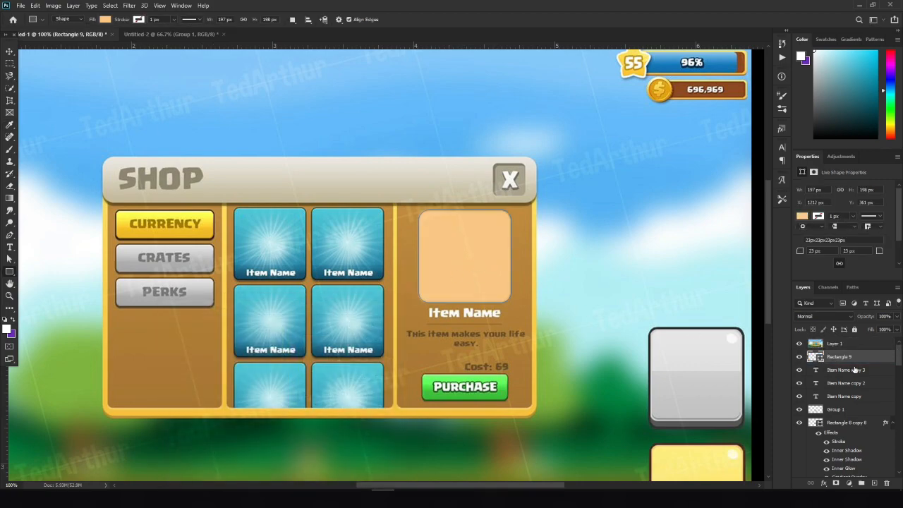
pyautogui.click(799, 344)
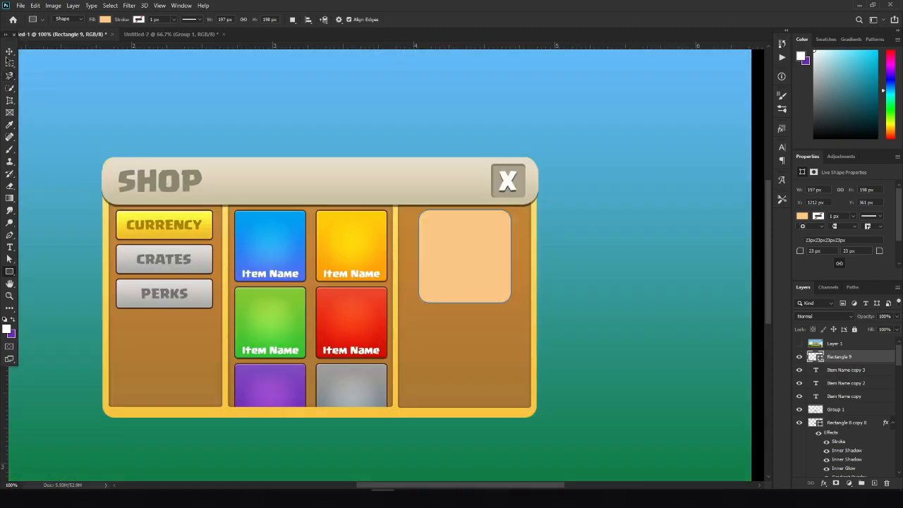
pyautogui.press('v')
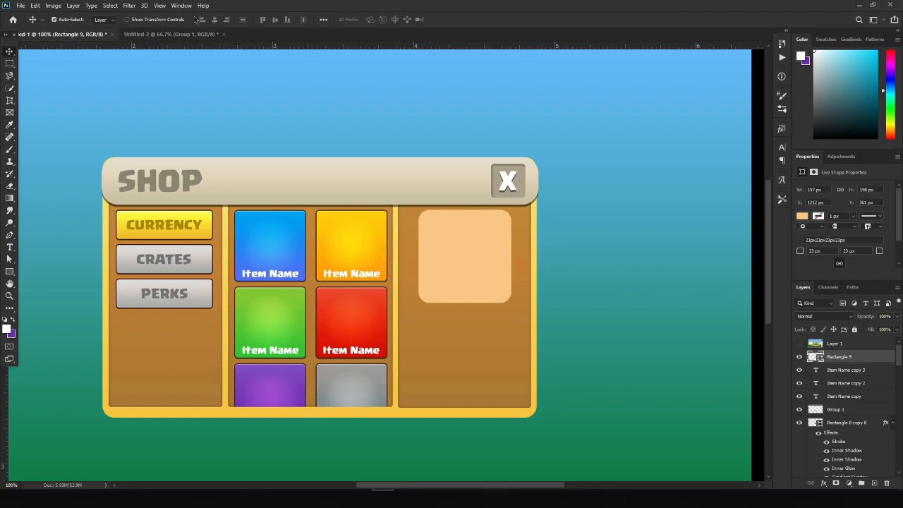
pyautogui.click(131, 5)
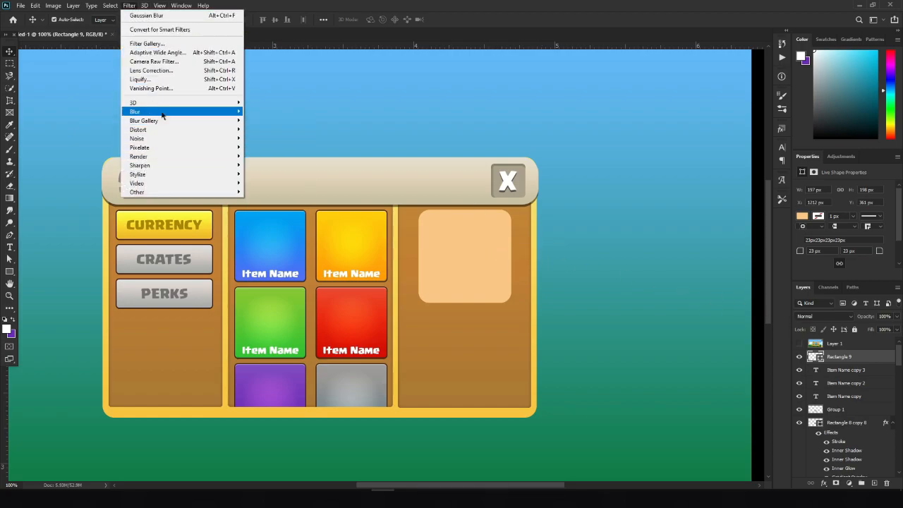
pyautogui.moveTo(164, 111)
pyautogui.click(269, 146)
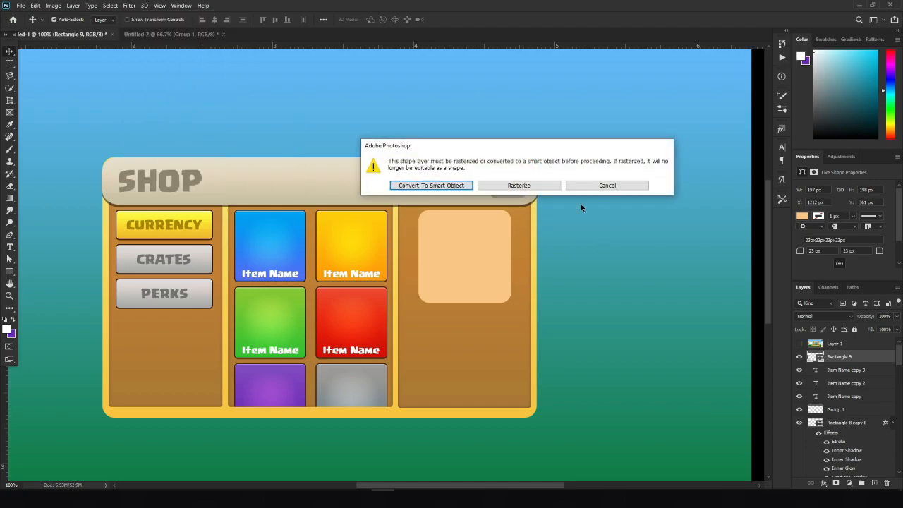
pyautogui.click(600, 188)
# - Move the peach rounded square to X 1211 px, Y 363 px within the shop's item detail column
pyautogui.hscroll(2, 550, 271)
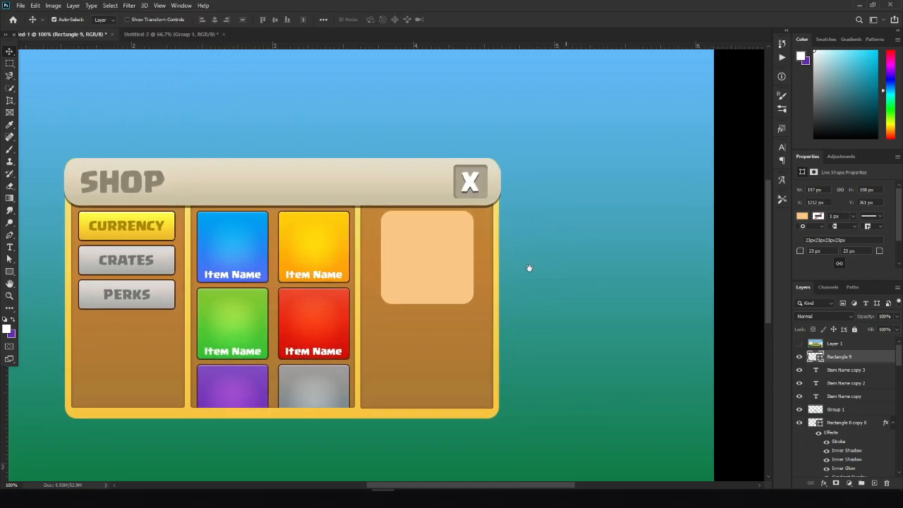
pyautogui.moveTo(438, 261); pyautogui.dragTo(437, 263)
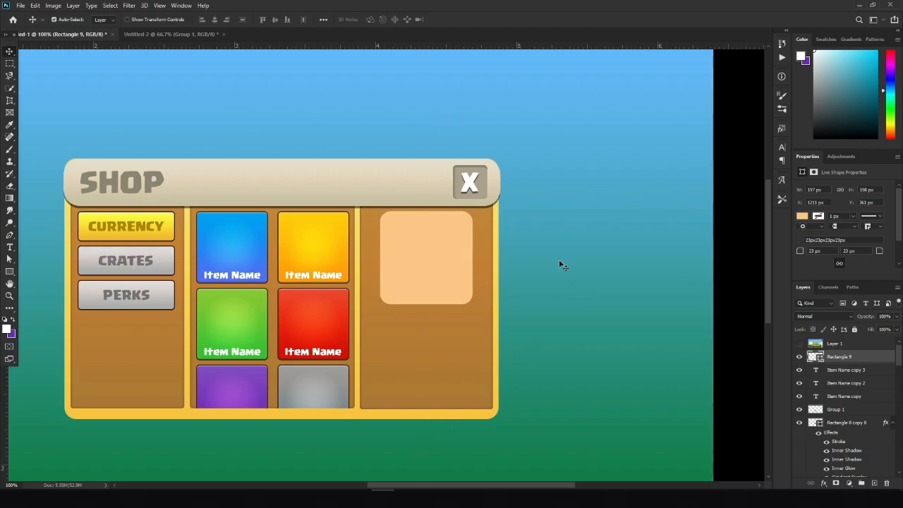
pyautogui.hotkey('ctrl', '+')
pyautogui.moveTo(464, 204); pyautogui.dragTo(466, 210)
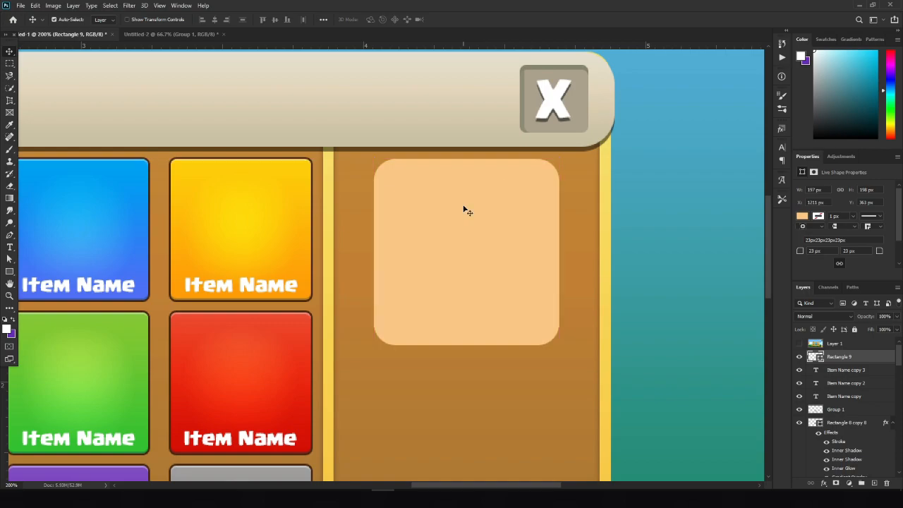
# - Duplicate an Item Name label, scale the copy to about 126 % and place it directly below the peach preview box
pyautogui.moveTo(226, 207); pyautogui.dragTo(410, 257)
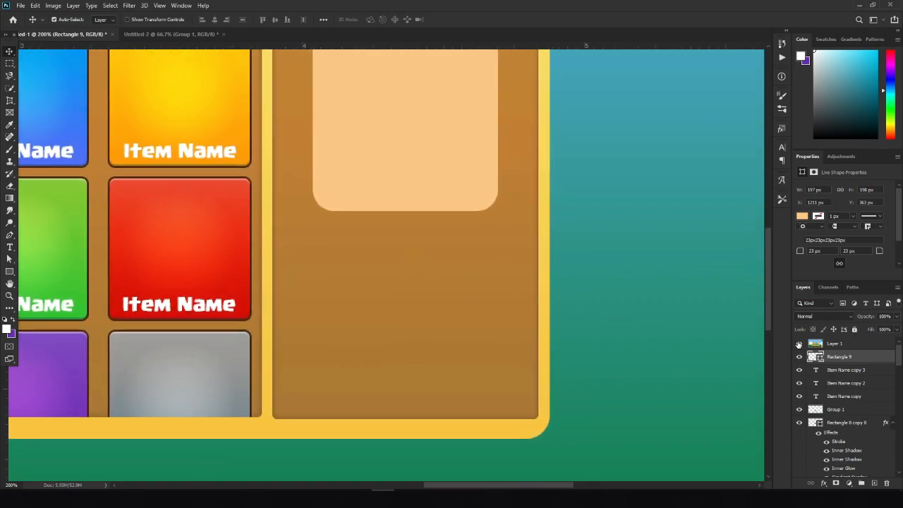
pyautogui.click(799, 344)
pyautogui.moveTo(190, 155); pyautogui.dragTo(473, 229)
pyautogui.hotkey('ctrl', 't')
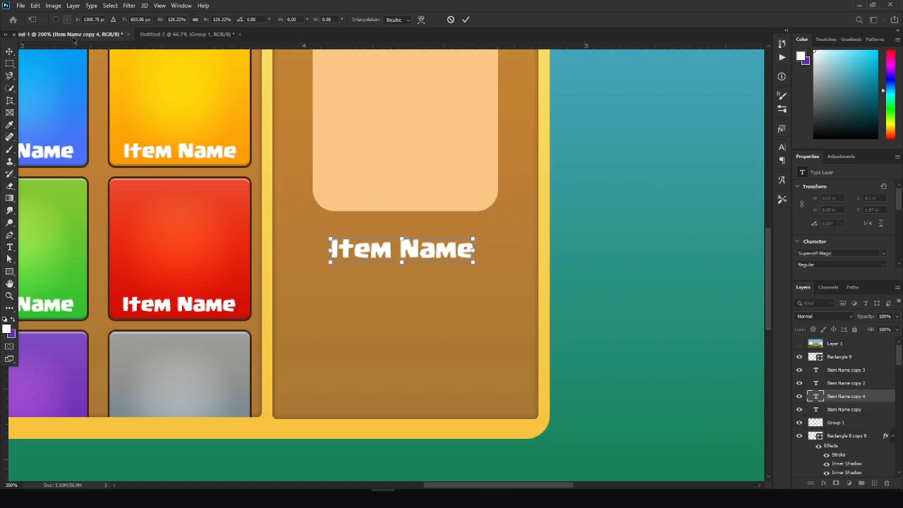
pyautogui.press('Return')
pyautogui.moveTo(412, 254); pyautogui.dragTo(416, 230)
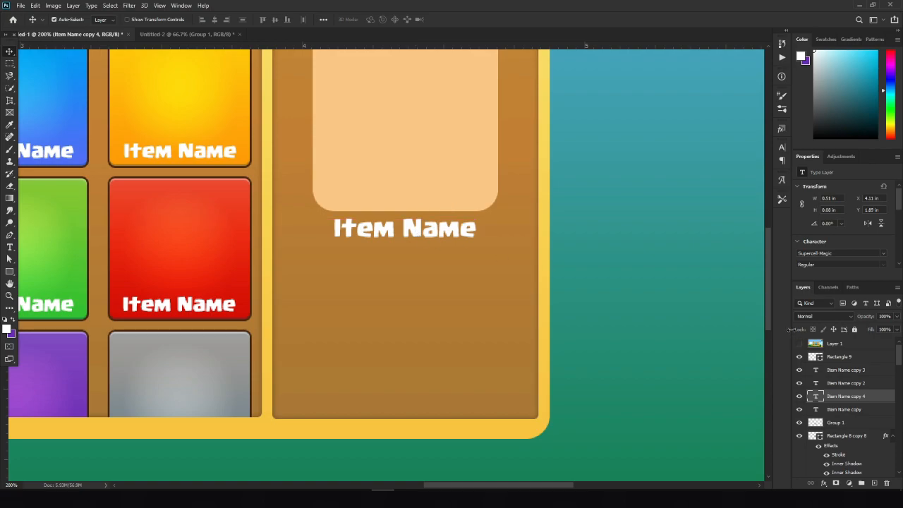
# - Compare the enlarged Item Name label with the reference image and nudge it down to Y 1.9 in
pyautogui.click(799, 343)
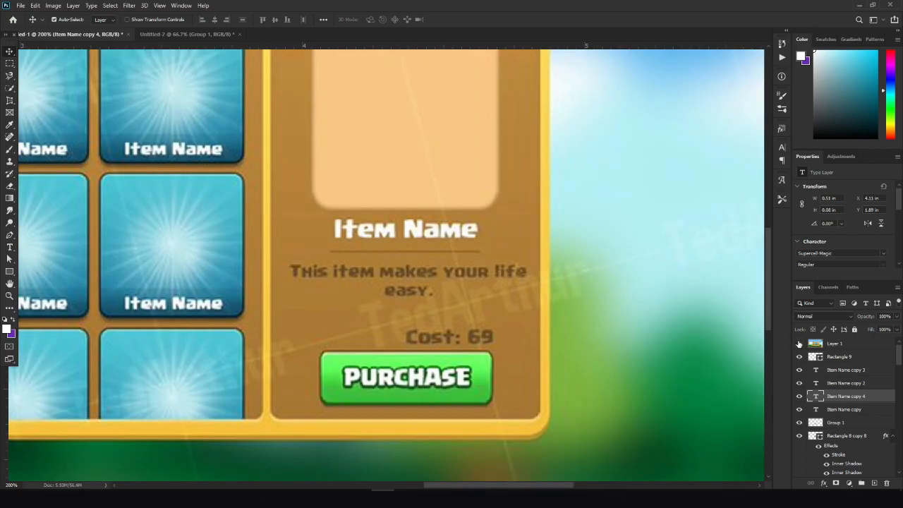
pyautogui.press('Down')
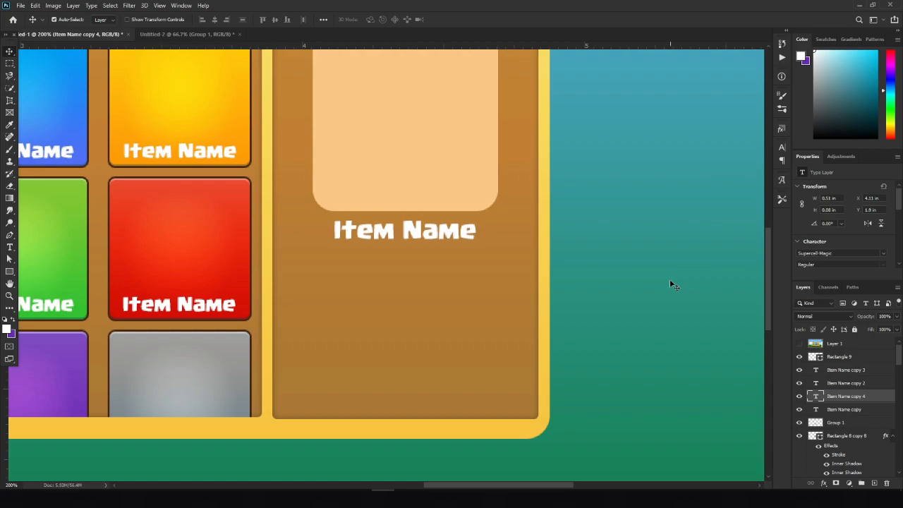
pyautogui.press('Up')
pyautogui.hotkey('ctrl', '0')
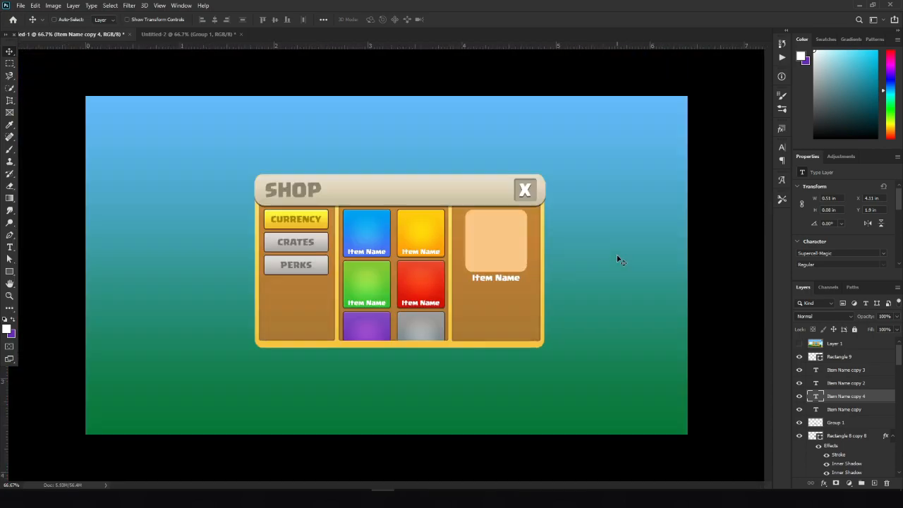
pyautogui.hotkey('ctrl', '1')
pyautogui.press('Down')
# - Check the reference's detail column and place vertical guides at both ends of the Item Name label below the preview box
pyautogui.moveTo(598, 367); pyautogui.dragTo(506, 280)
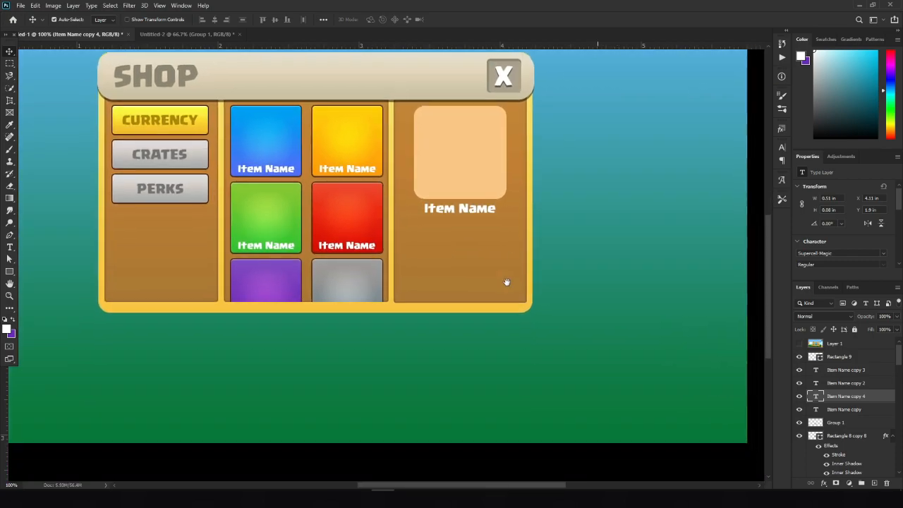
pyautogui.click(799, 343)
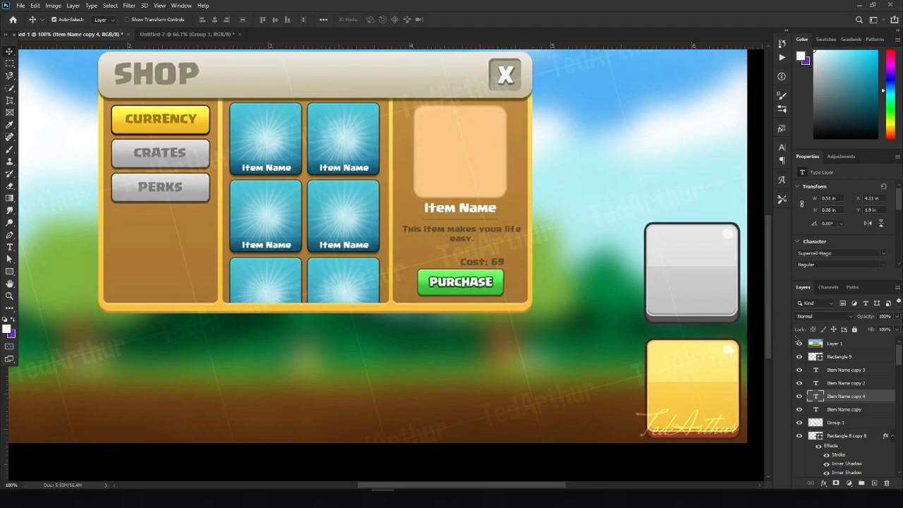
pyautogui.hotkey('ctrl', '+')
pyautogui.hotkey('ctrl', '+')
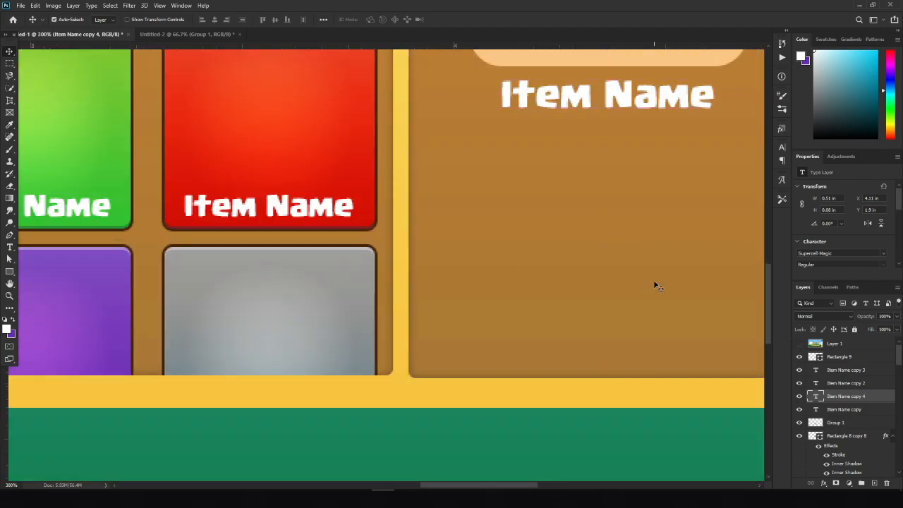
pyautogui.hotkey('ctrl', 'r')
pyautogui.hotkey('ctrl', 'r')
pyautogui.moveTo(505, 231); pyautogui.dragTo(322, 350)
pyautogui.moveTo(14, 395); pyautogui.dragTo(305, 377)
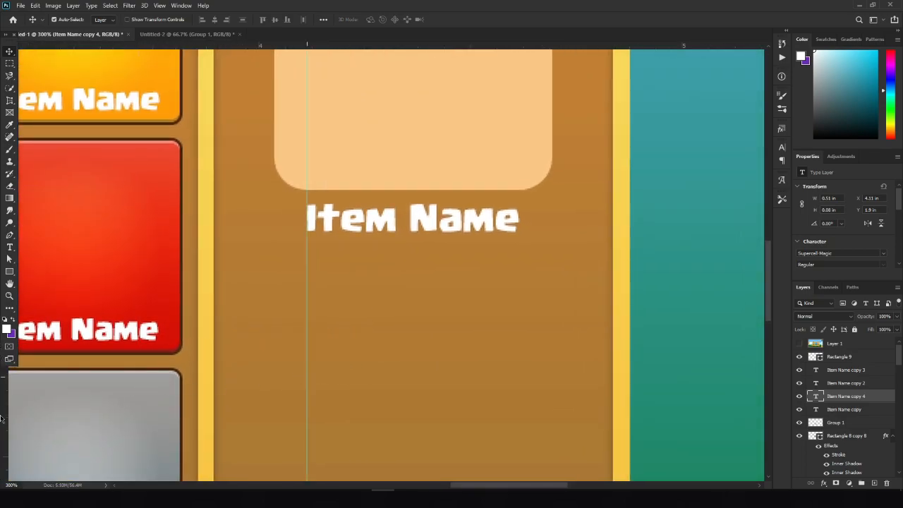
pyautogui.moveTo(14, 406); pyautogui.dragTo(520, 374)
pyautogui.moveTo(502, 297); pyautogui.dragTo(509, 314)
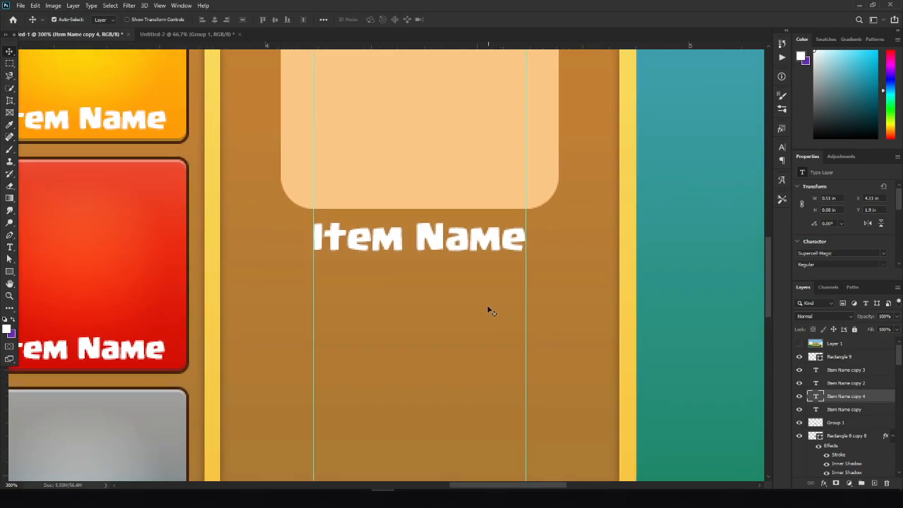
# - Set the Pen tool to draw shapes with no fill and a 2 px brown stroke
pyautogui.hotkey('ctrl', '+')
pyautogui.hotkey('ctrl', '+')
pyautogui.hotkey('ctrl', '+')
pyautogui.hotkey('ctrl', '+')
pyautogui.hotkey('ctrl', '+')
pyautogui.hotkey('ctrl', '+')
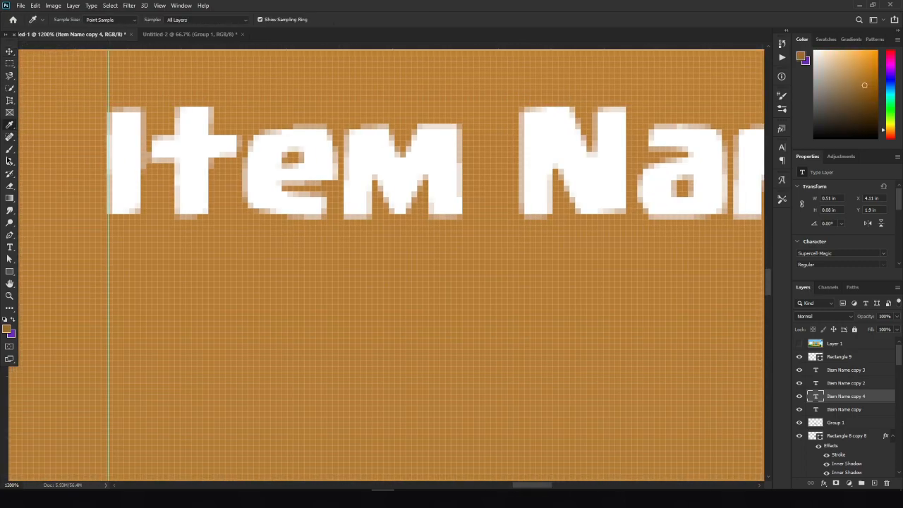
pyautogui.click(10, 236)
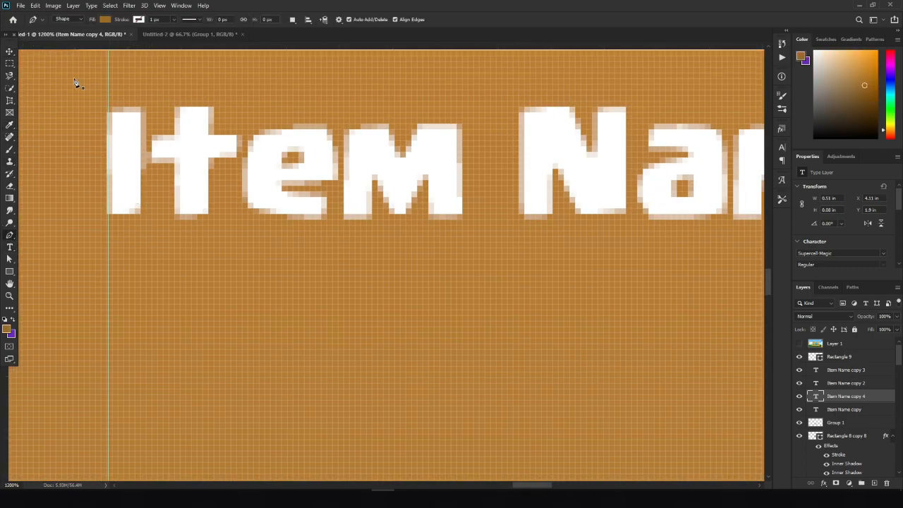
pyautogui.click(106, 19)
pyautogui.click(7, 329)
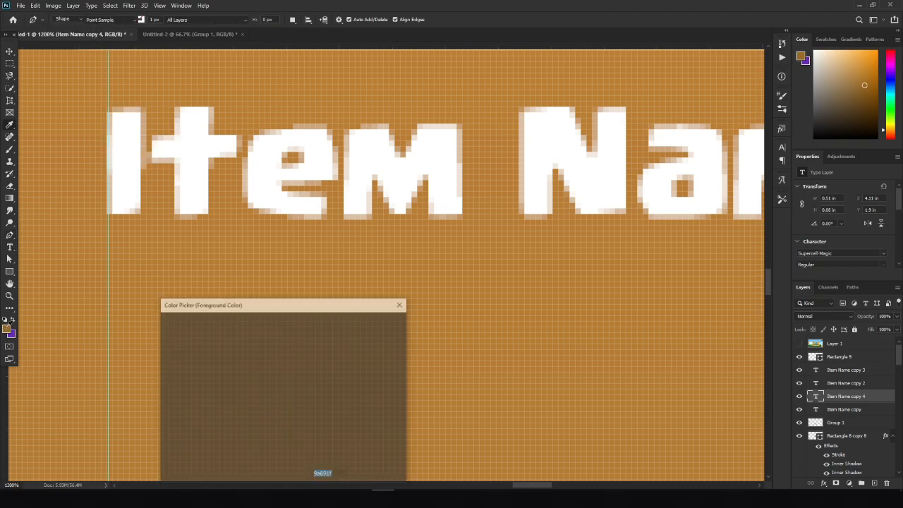
pyautogui.click(387, 338)
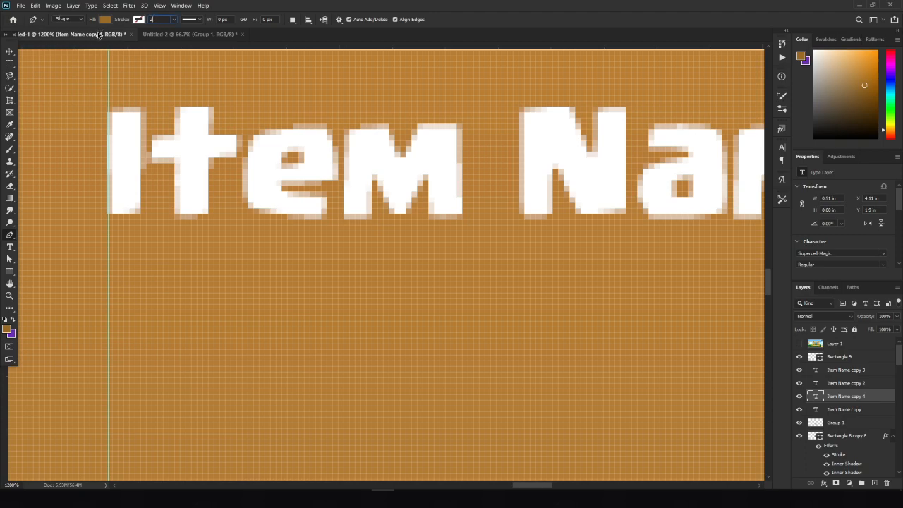
pyautogui.click(136, 19)
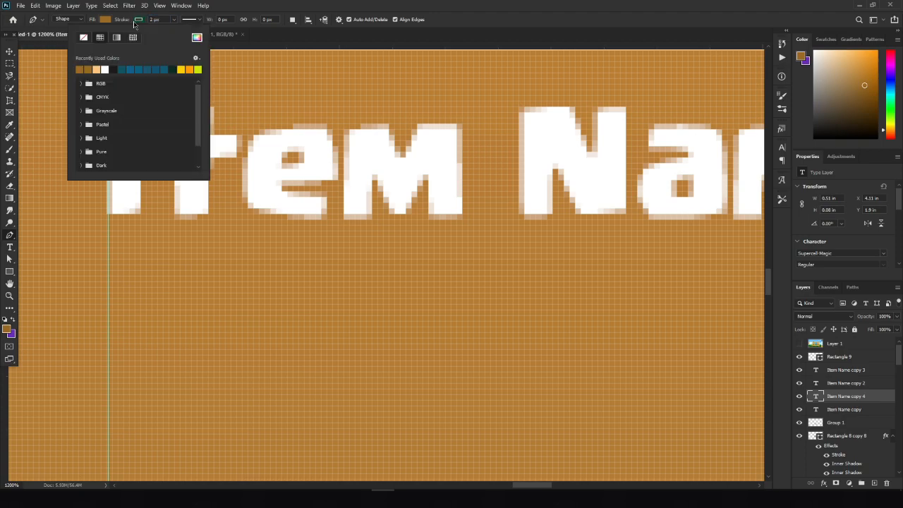
pyautogui.click(84, 69)
pyautogui.click(106, 20)
pyautogui.click(51, 38)
pyautogui.click(47, 243)
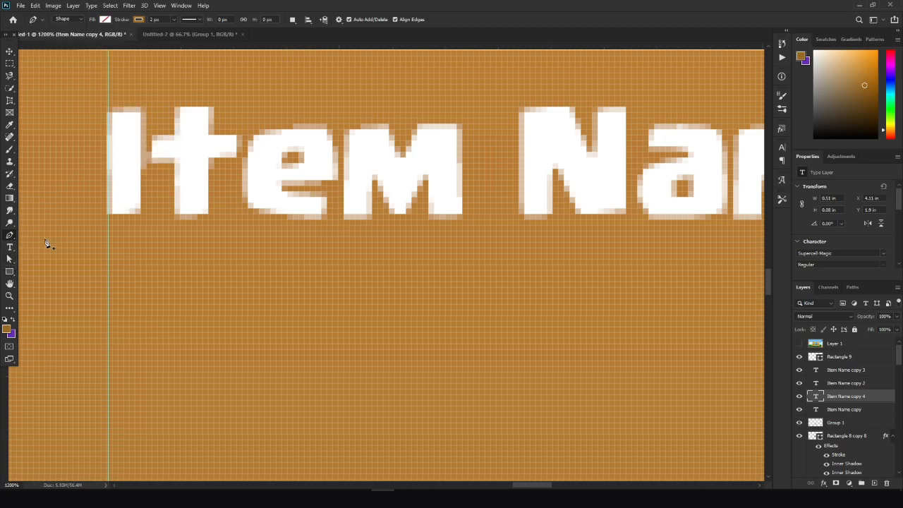
# - Draw a horizontal brown divider line about 169 px long directly below the enlarged Item Name label, extending slightly past both vertical guides
pyautogui.click(101, 254)
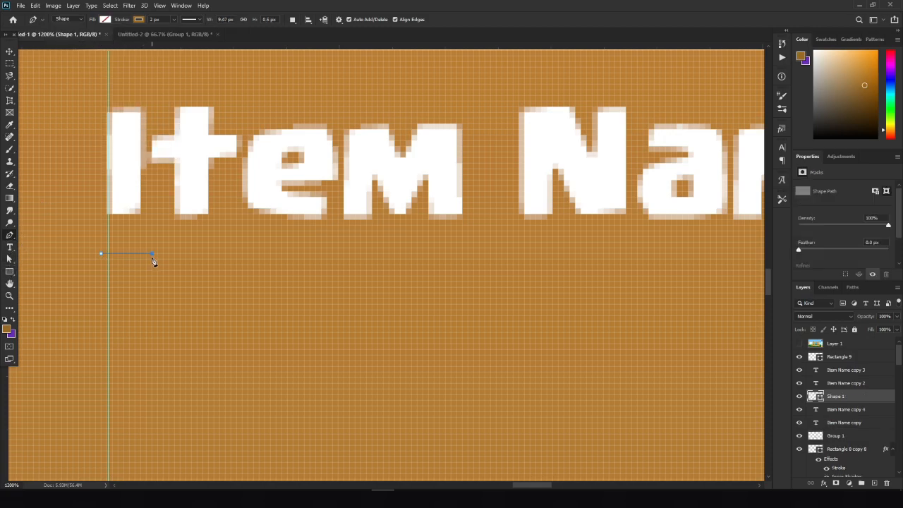
pyautogui.click(153, 254)
pyautogui.hotkey('ctrl', 'z')
pyautogui.click(571, 312)
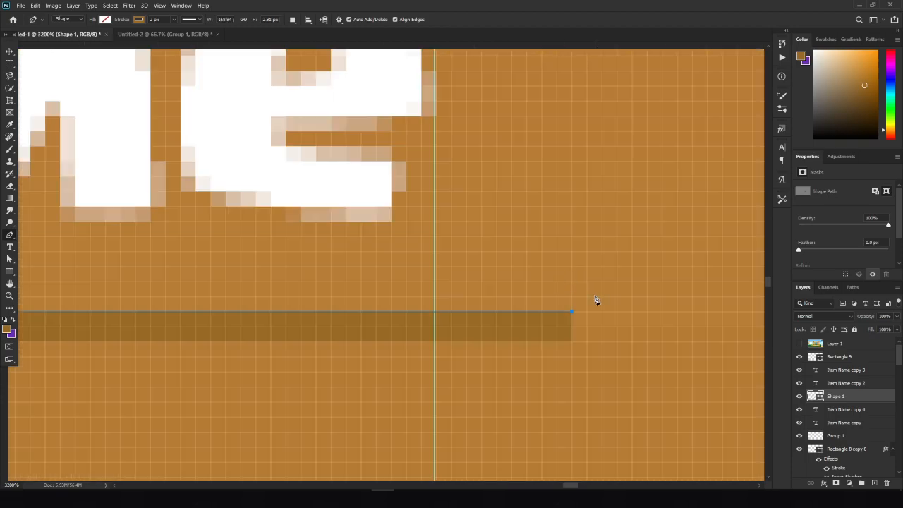
# - Remove the vertical guide at the end of the Item Name label in the detail column
pyautogui.hotkey('ctrl', '-')
pyautogui.hotkey('ctrl', '-')
pyautogui.hotkey('ctrl', '-')
pyautogui.hotkey('ctrl', '-')
pyautogui.hotkey('ctrl', '-')
pyautogui.hotkey('ctrl', '-')
pyautogui.hotkey('ctrl', '-')
pyautogui.hotkey('ctrl', '-')
pyautogui.hotkey('ctrl', '-')
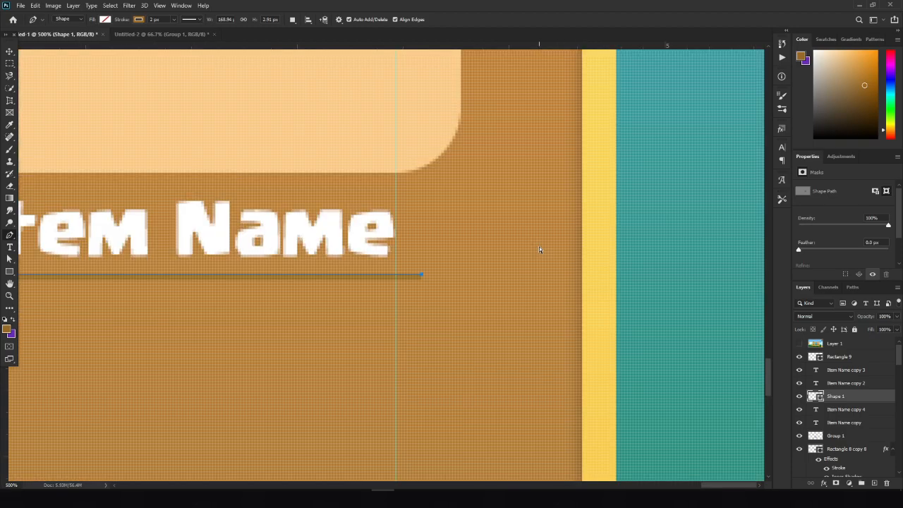
pyautogui.hotkey('ctrl', '-')
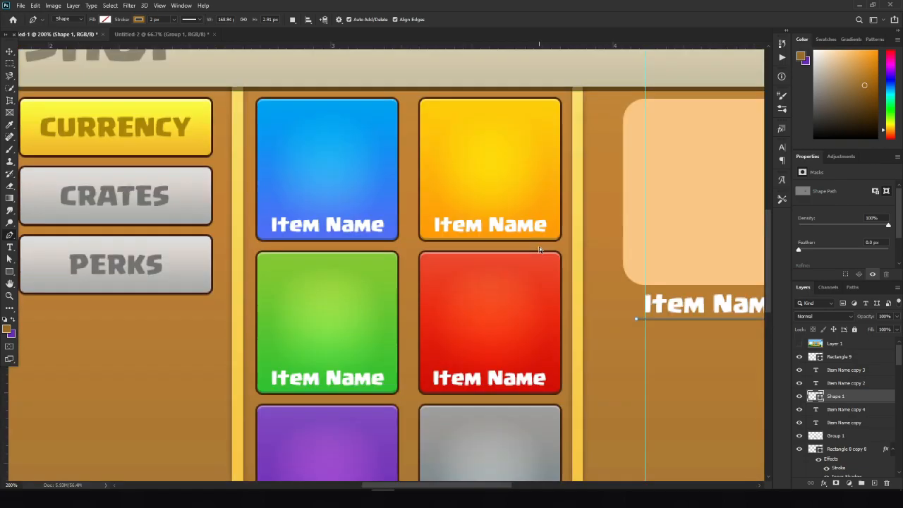
pyautogui.click(9, 48)
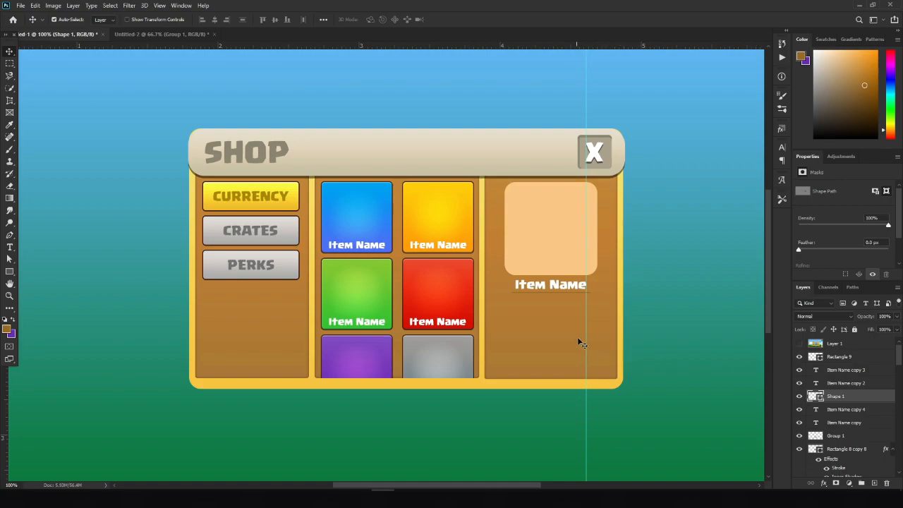
pyautogui.moveTo(585, 340); pyautogui.dragTo(6, 323)
# - Nudge the brown divider line down slightly below the Item Name label and compare its position with the reference image
pyautogui.click(799, 344)
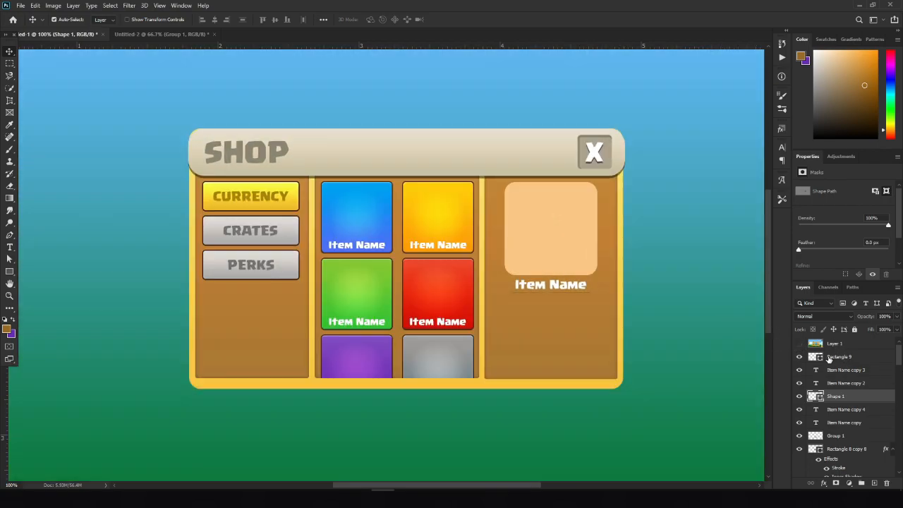
pyautogui.press('Down')
pyautogui.press('Down')
pyautogui.press('Down')
pyautogui.click(800, 344)
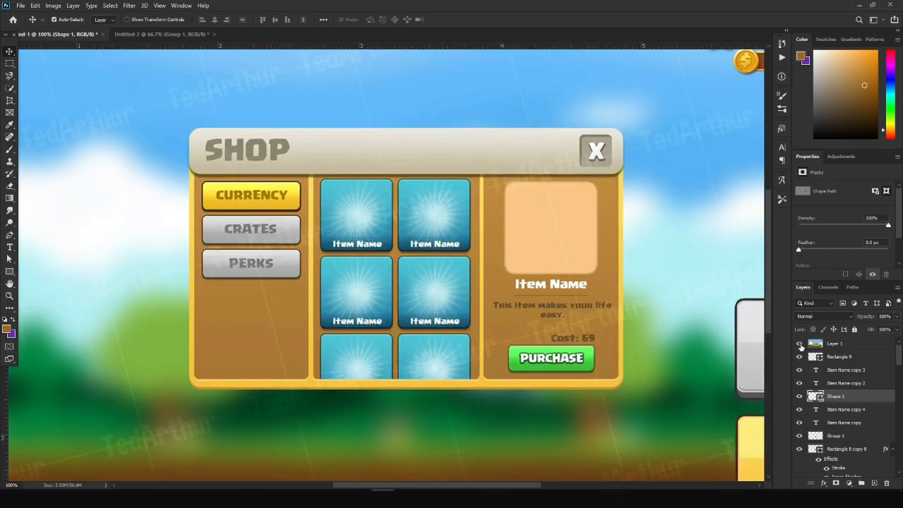
pyautogui.click(799, 344)
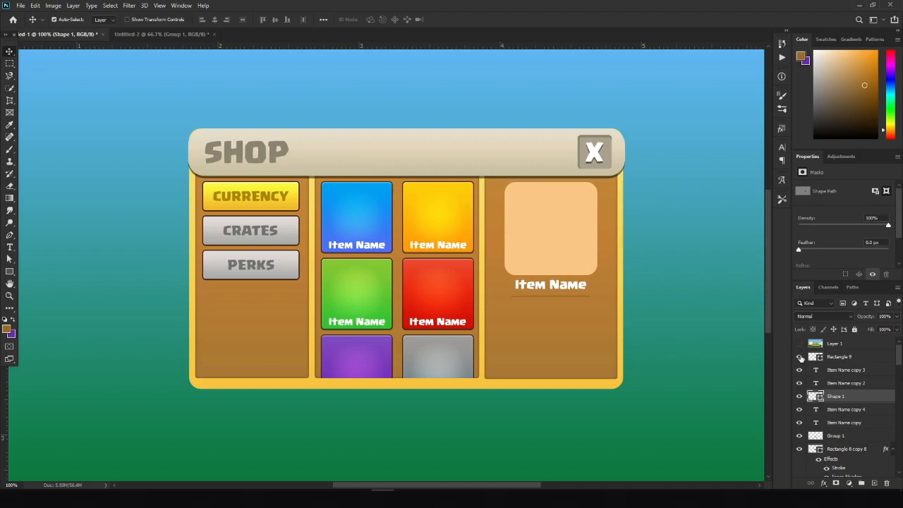
pyautogui.click(799, 344)
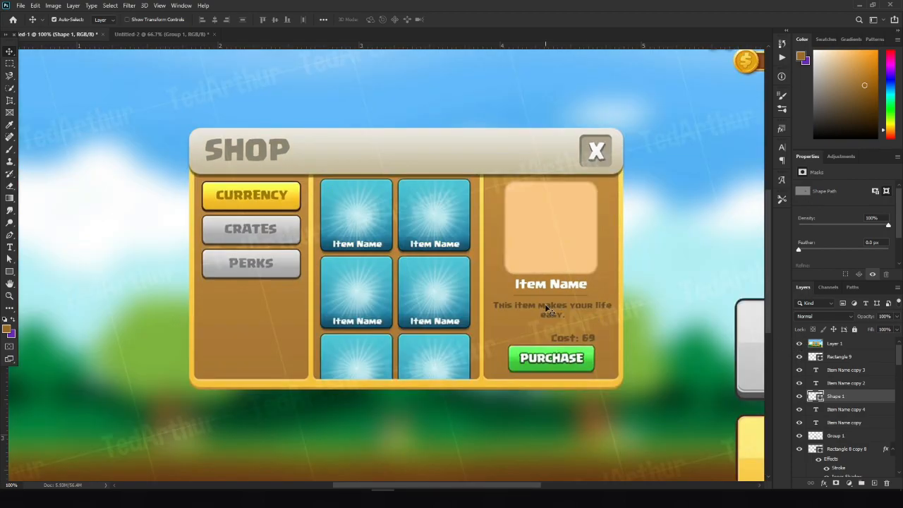
pyautogui.click(799, 345)
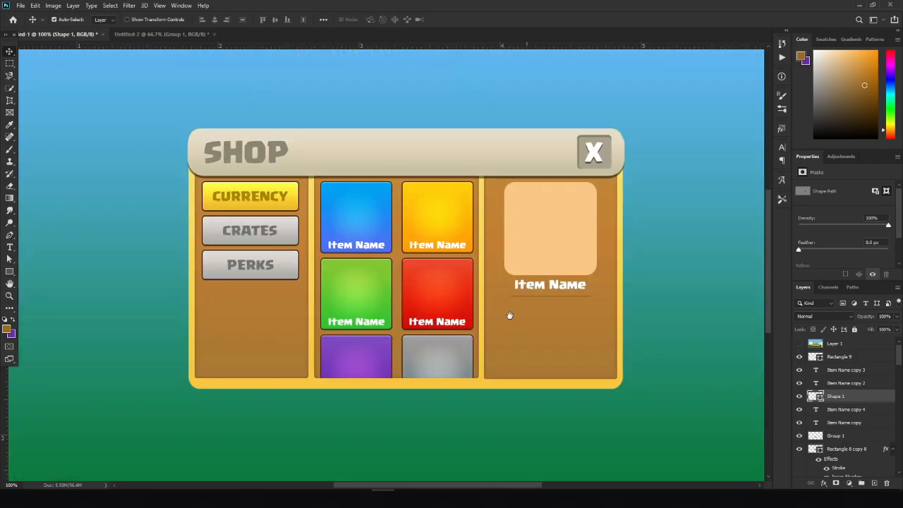
# - Add the brown Supercell-Magic text "This item make your life easy" below the divider at 3.36 pt, tracking 75, and compare it with the reference
pyautogui.moveTo(508, 315); pyautogui.dragTo(388, 299)
pyautogui.hotkey('ctrl', '+')
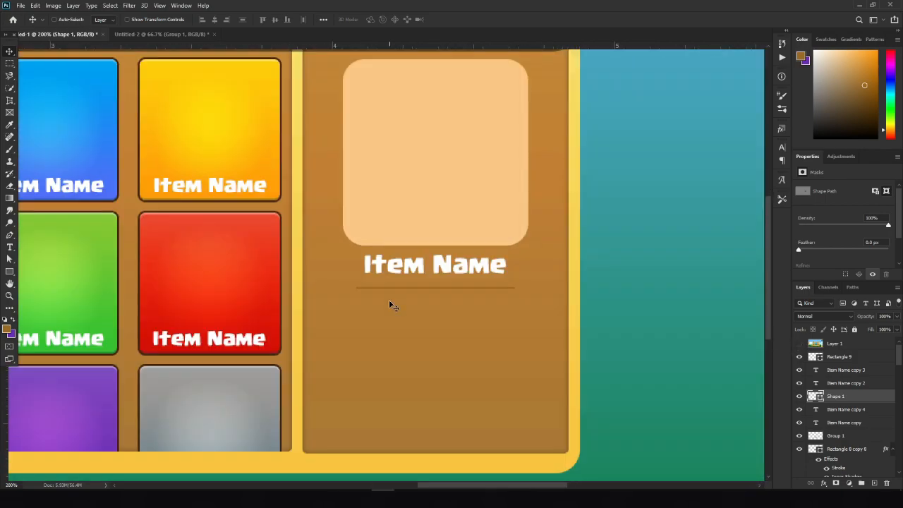
pyautogui.click(799, 344)
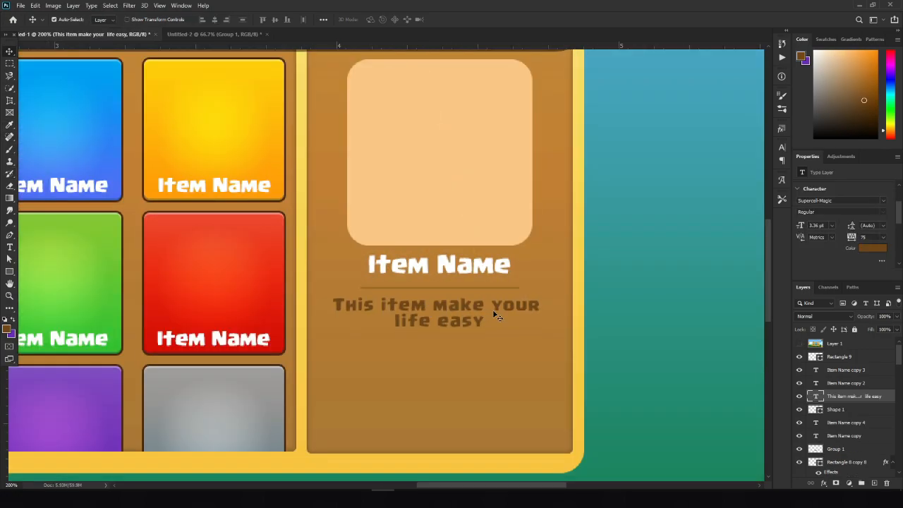
pyautogui.click(800, 344)
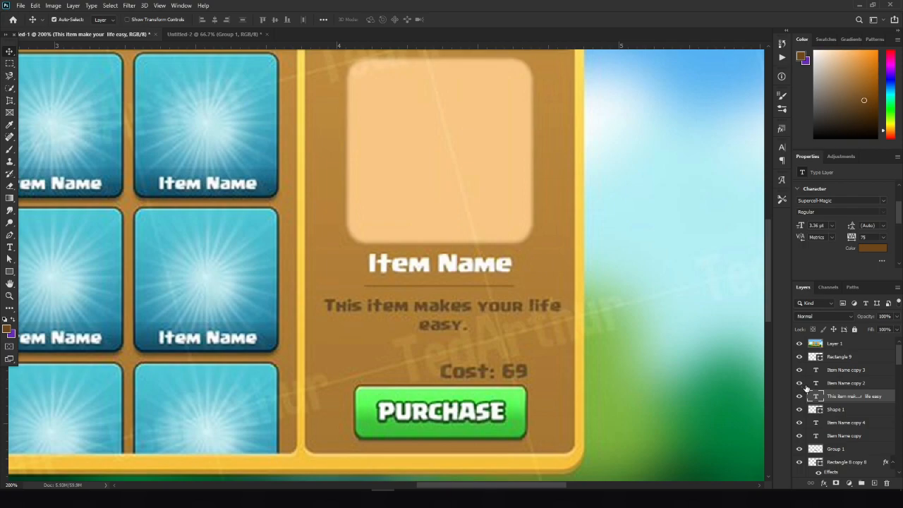
pyautogui.click(799, 344)
# - Set the foreground colour to ffffff and draw a 181 by 56 px rectangle over the reference image's Purchase button
pyautogui.hotkey('ctrl', '0')
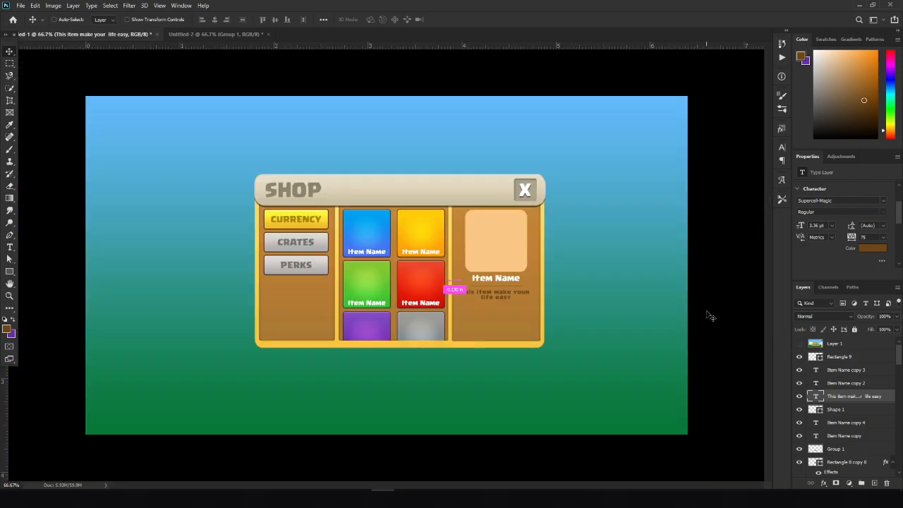
pyautogui.hotkey('ctrl', '1')
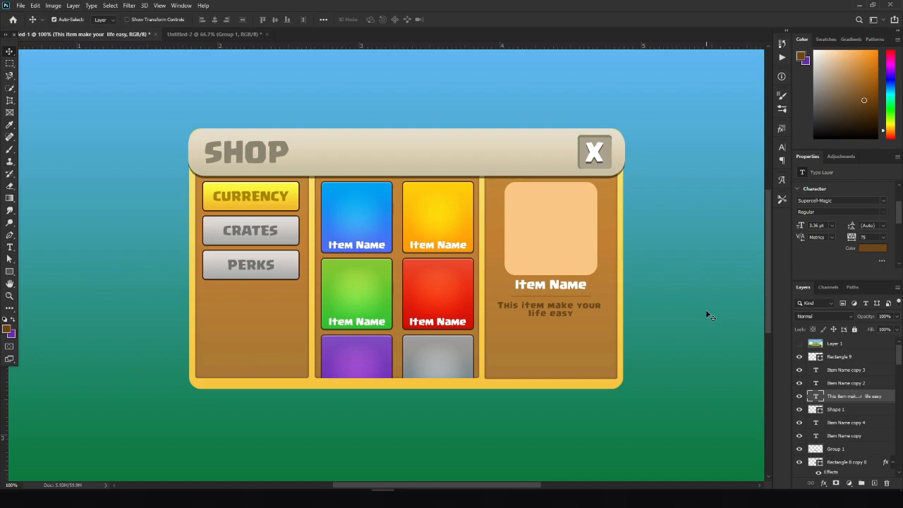
pyautogui.hotkey('ctrl', '+')
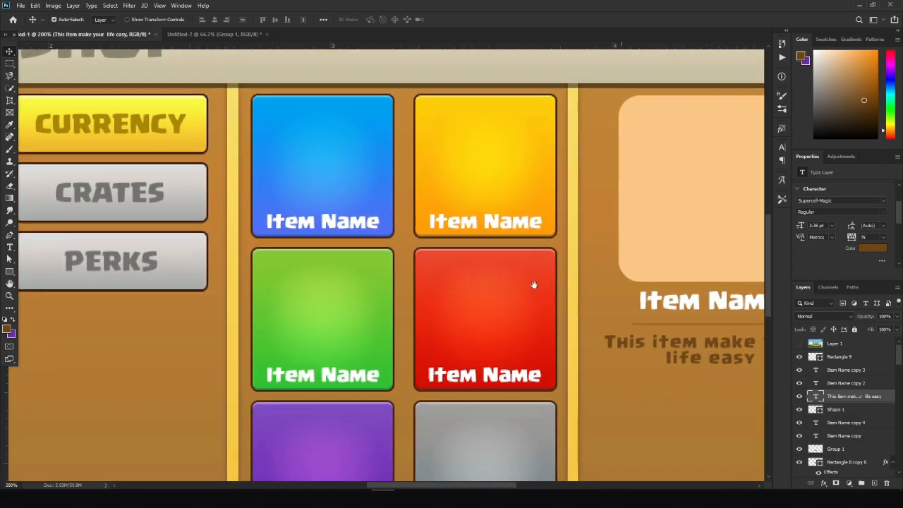
pyautogui.moveTo(552, 291); pyautogui.dragTo(337, 195)
pyautogui.moveTo(520, 280); pyautogui.dragTo(499, 280)
pyautogui.click(798, 346)
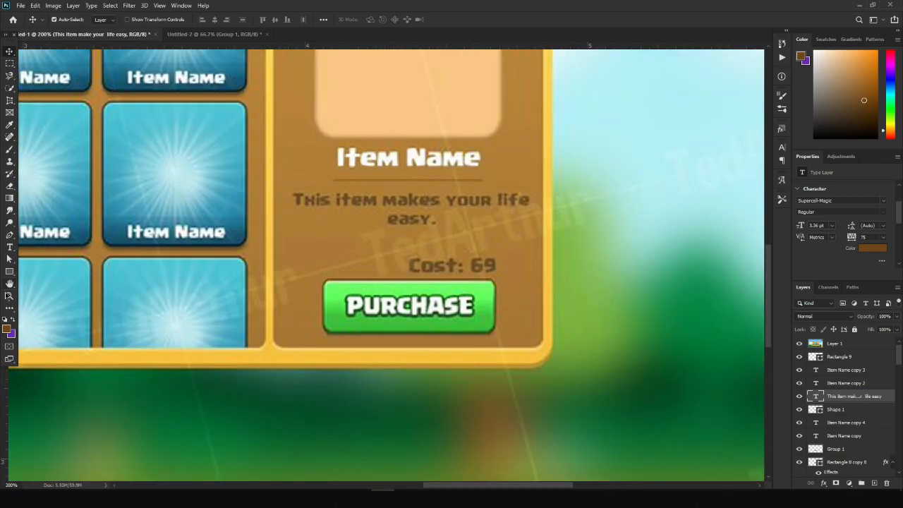
pyautogui.press('i')
pyautogui.click(7, 329)
pyautogui.write('ffffff')
pyautogui.press('Return')
pyautogui.press('v')
pyautogui.click(10, 271)
pyautogui.moveTo(324, 279); pyautogui.dragTo(495, 330)
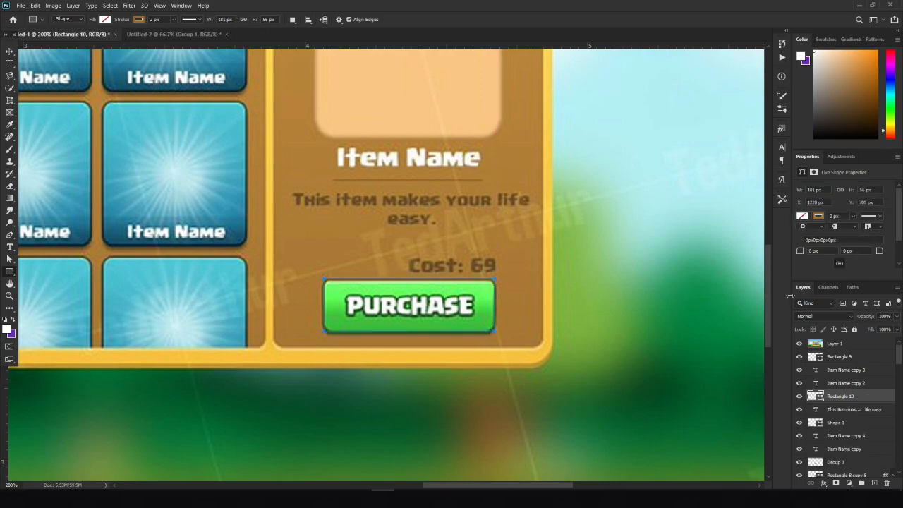
# - Give the button rectangle 7 px corner radii and a white fill without stroke, and position it at X 1219 px in the detail column
pyautogui.click(831, 252)
pyautogui.write('7')
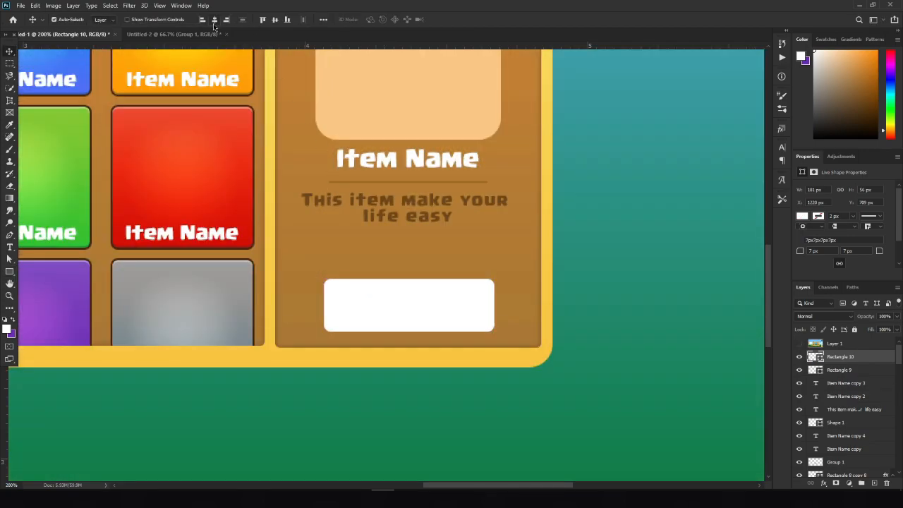
pyautogui.write('870')
pyautogui.press('Return')
pyautogui.moveTo(117, 296); pyautogui.dragTo(433, 299)
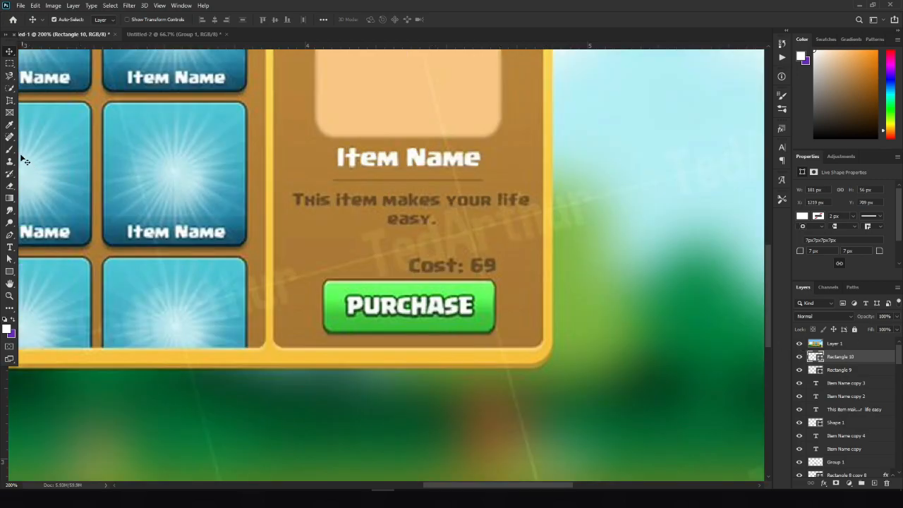
# - Sample the reference Purchase button's darker green as the foreground colour and its lighter green as the background colour
pyautogui.click(12, 127)
pyautogui.click(342, 326)
pyautogui.press('x')
pyautogui.click(480, 285)
pyautogui.click(479, 285)
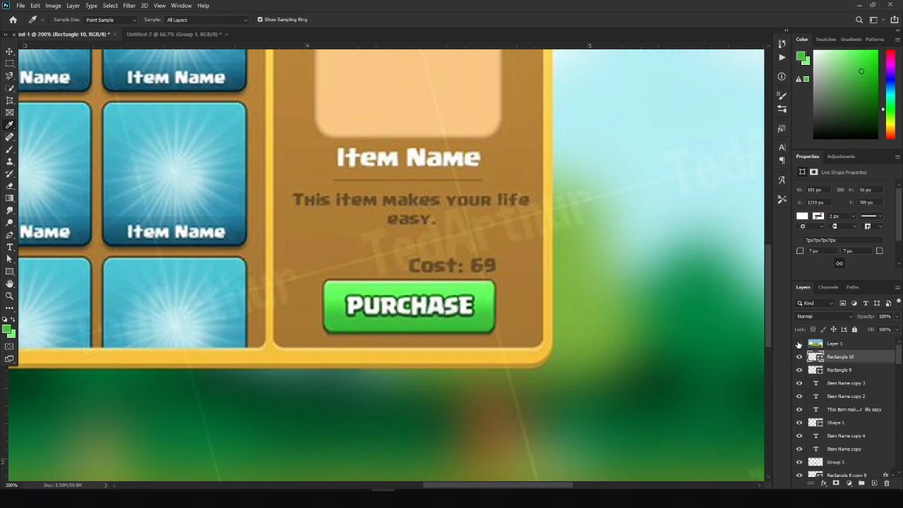
# - Enable a Gradient Overlay on the white button rectangle and open its gradient for editing
pyautogui.rightClick(846, 358)
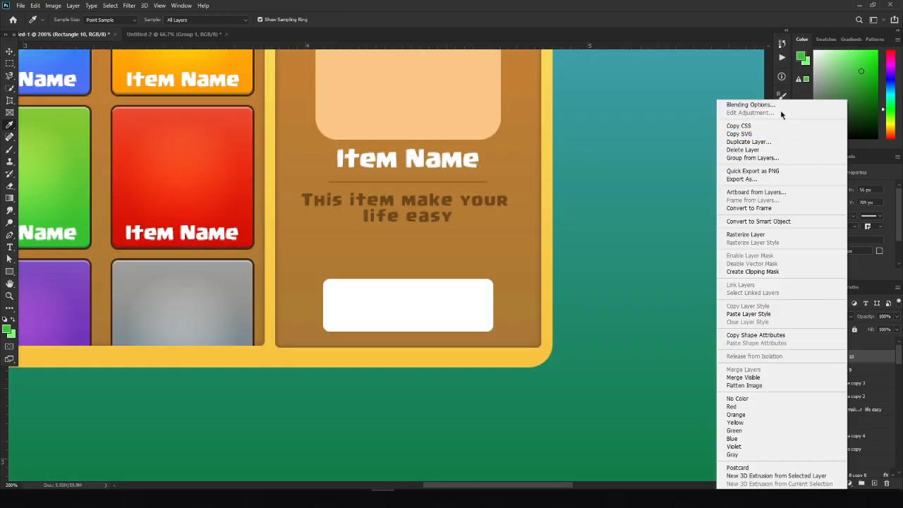
pyautogui.click(773, 106)
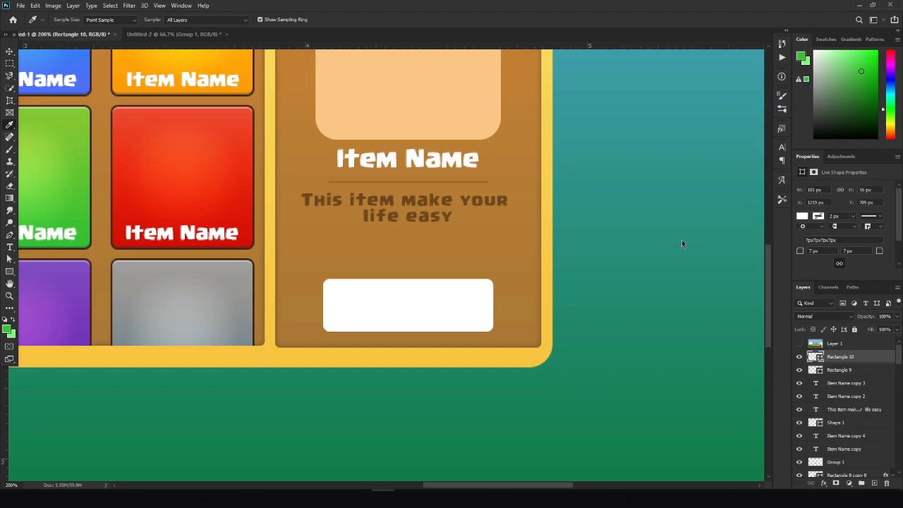
pyautogui.click(134, 374)
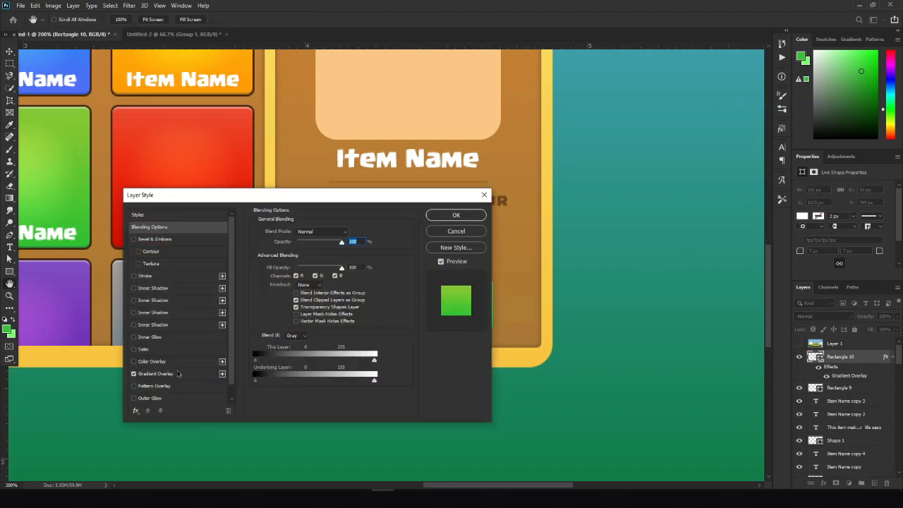
pyautogui.click(155, 373)
pyautogui.click(303, 251)
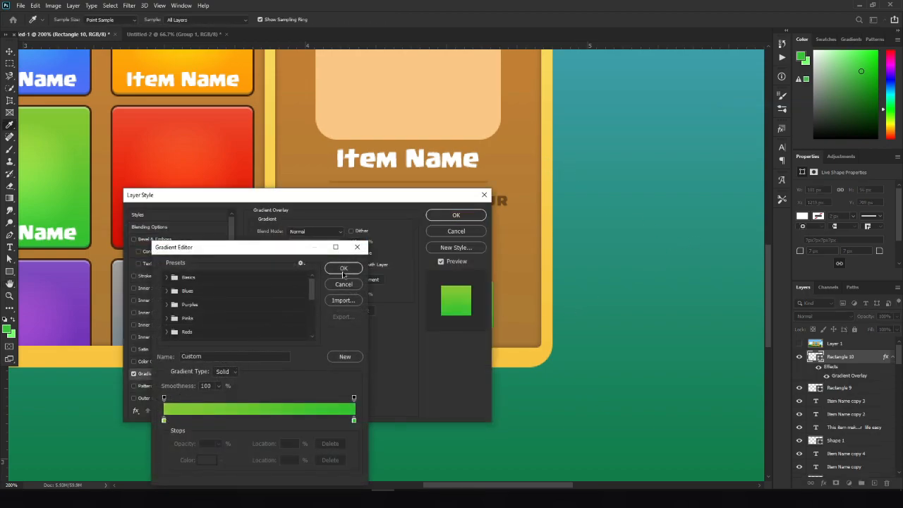
pyautogui.doubleClick(353, 420)
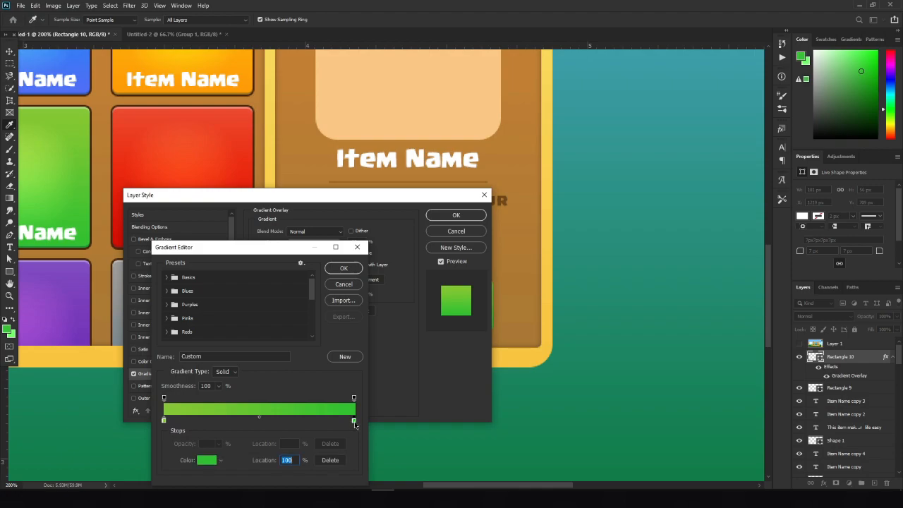
pyautogui.click(17, 333)
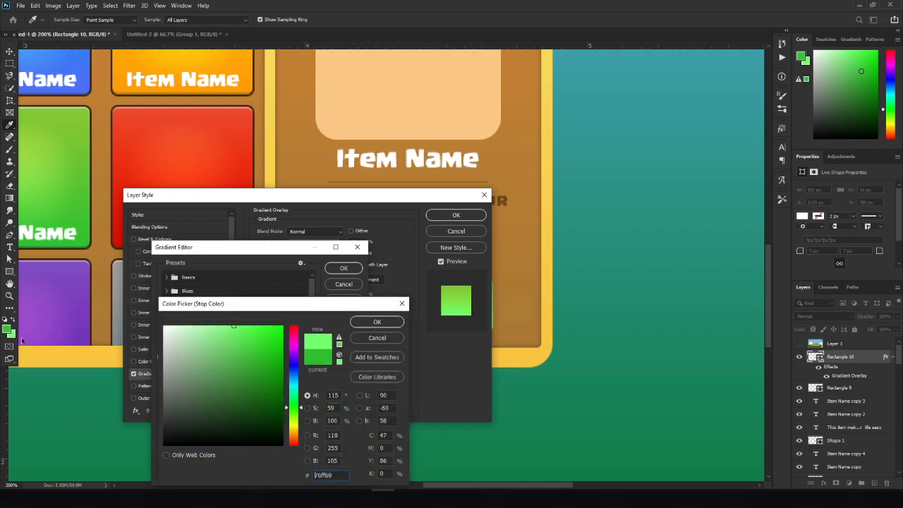
pyautogui.click(6, 329)
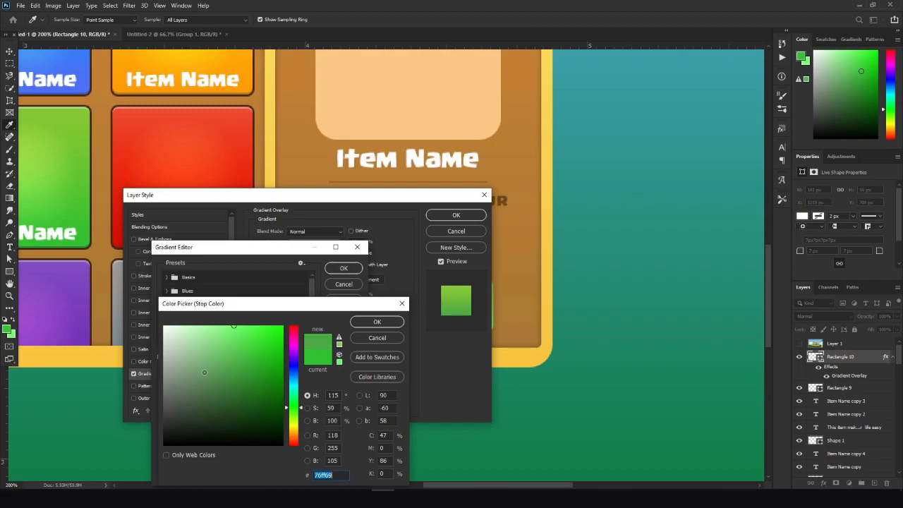
pyautogui.click(374, 339)
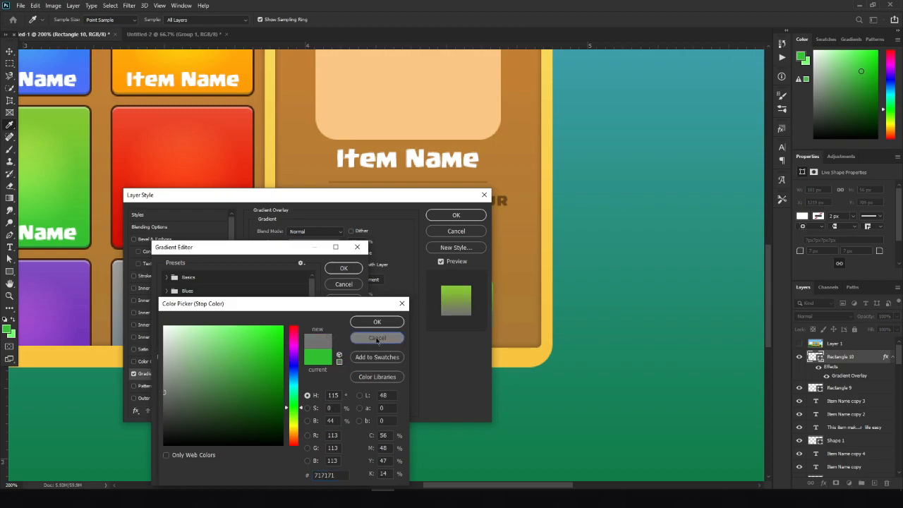
# - Discard the open gradient edit, and apply the green linear Gradient Overlay to the white Purchase button rectangle
pyautogui.click(344, 285)
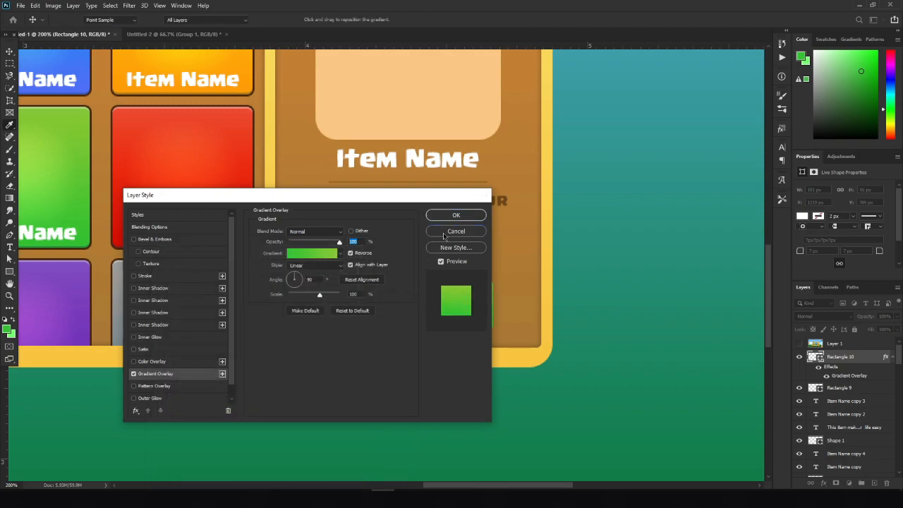
pyautogui.click(447, 232)
pyautogui.rightClick(838, 357)
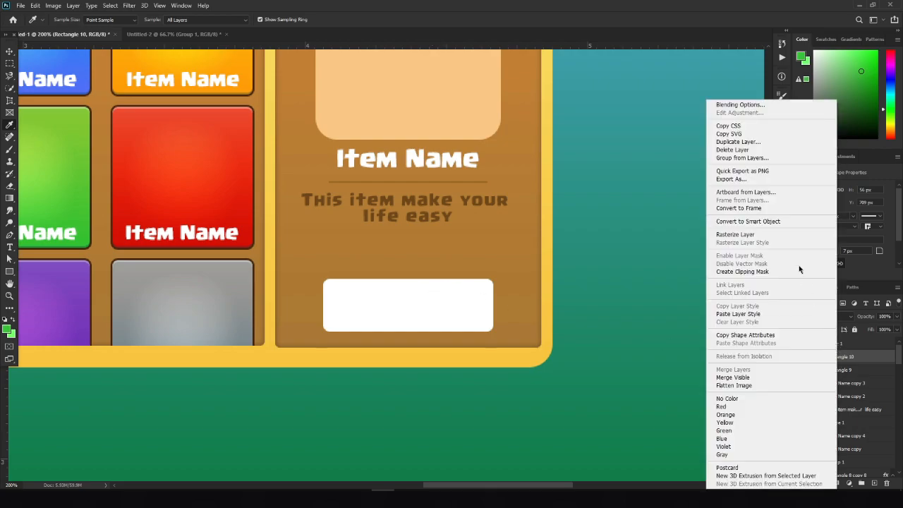
pyautogui.click(760, 105)
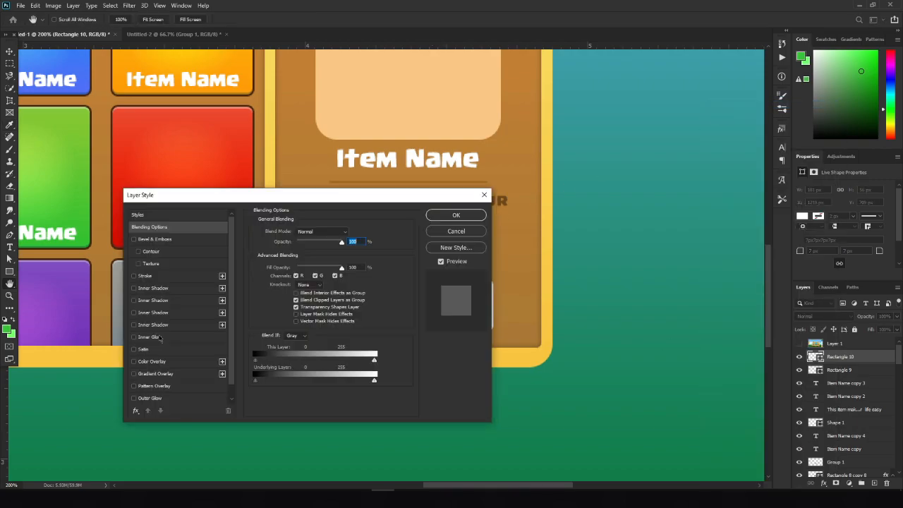
pyautogui.click(134, 374)
pyautogui.click(446, 216)
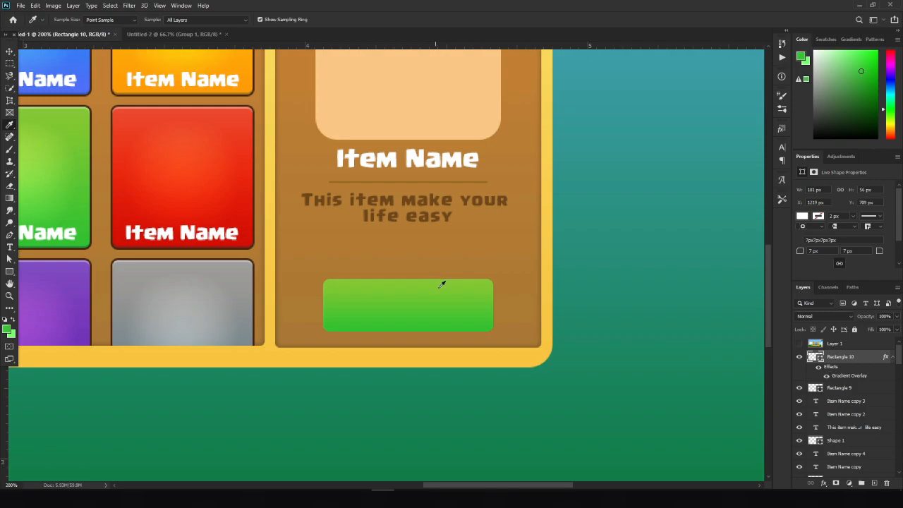
# - Sample the edges of the Purchase button and of a blue item card in the reference image as the foreground colour
pyautogui.click(800, 344)
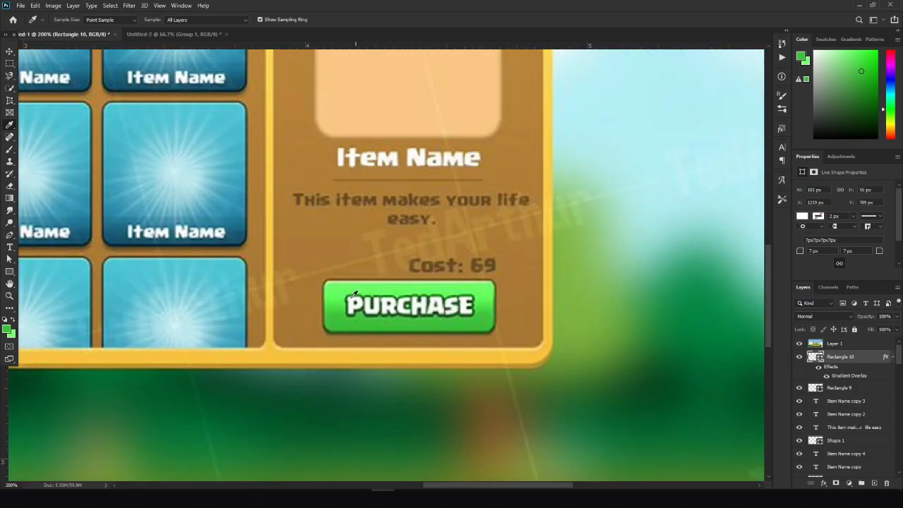
pyautogui.click(327, 289)
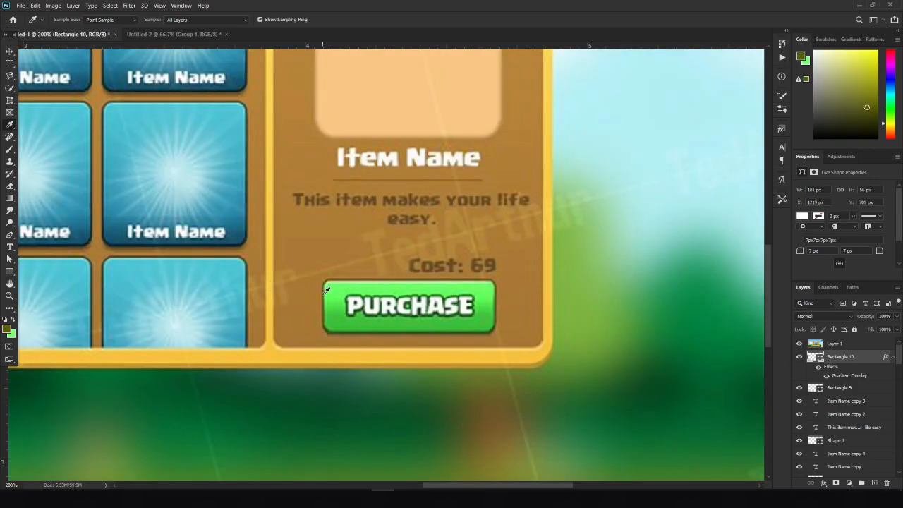
pyautogui.click(327, 289)
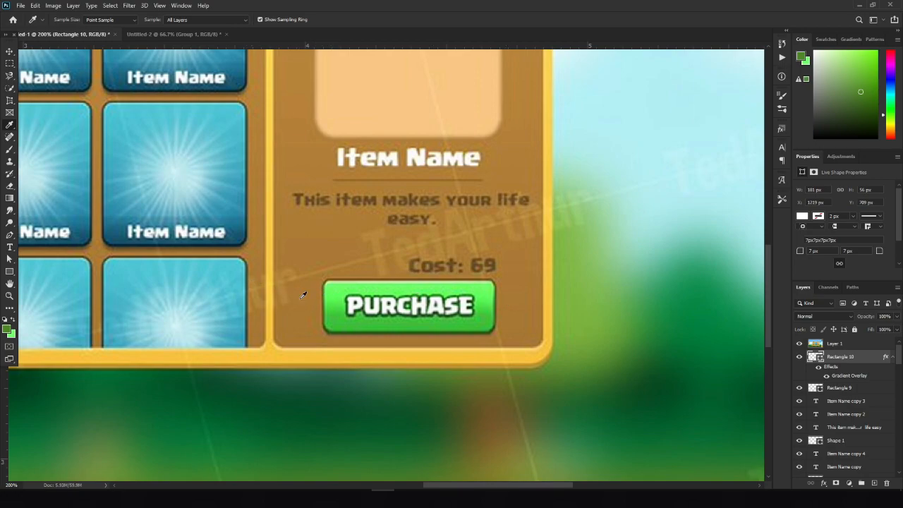
pyautogui.click(249, 300)
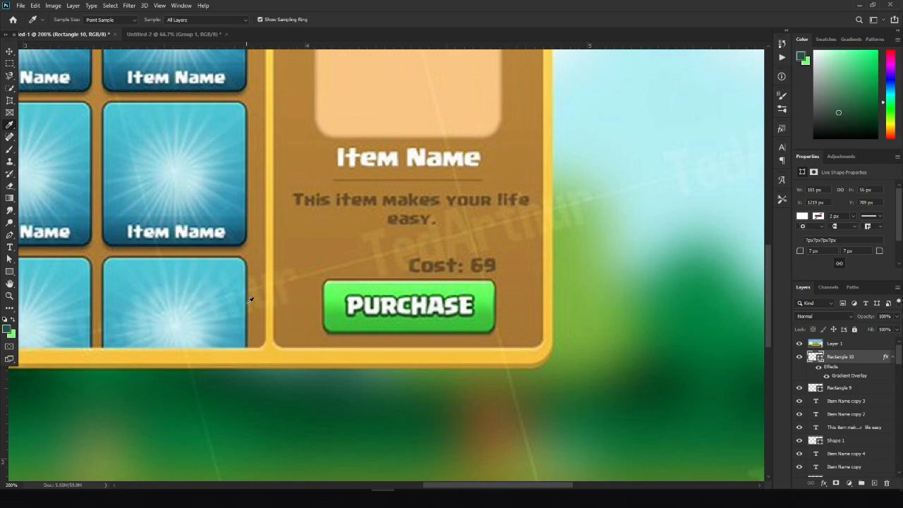
pyautogui.click(799, 342)
# - Add a 2 px dark brown outside Stroke to the green button rectangle
pyautogui.press('v')
pyautogui.rightClick(847, 356)
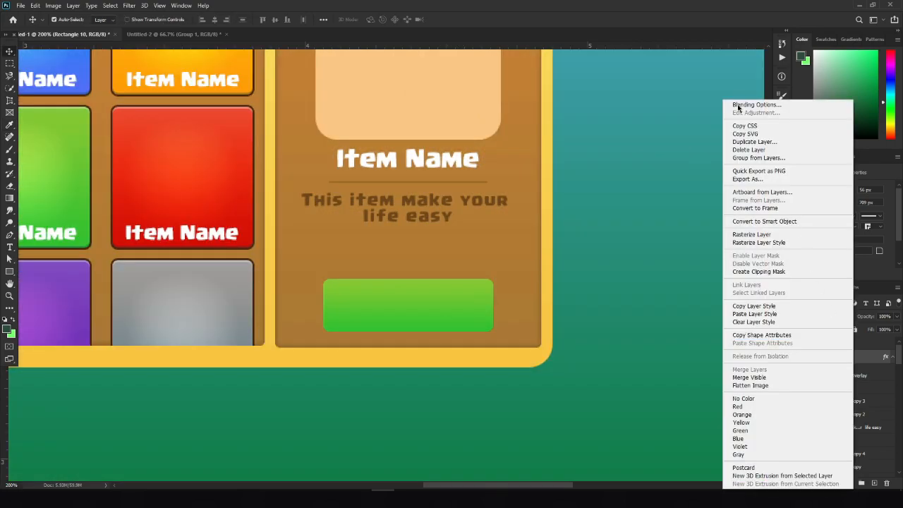
pyautogui.click(769, 105)
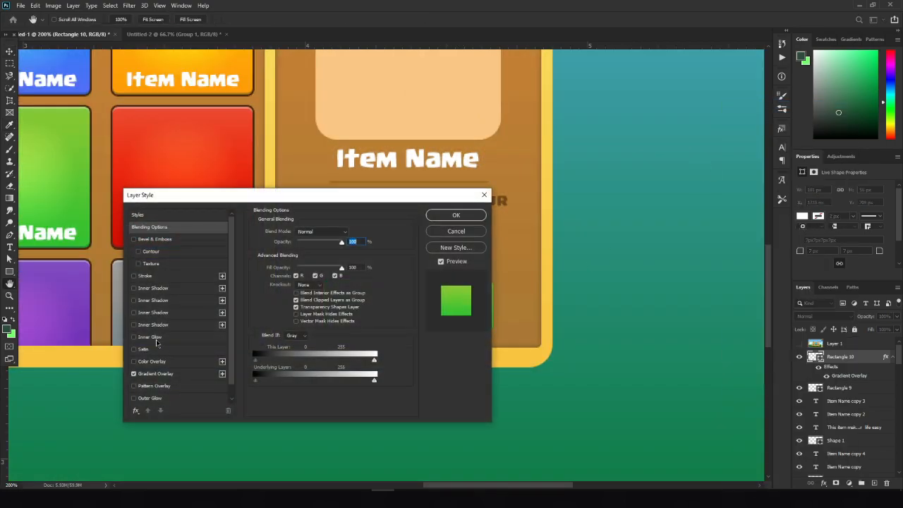
pyautogui.click(145, 276)
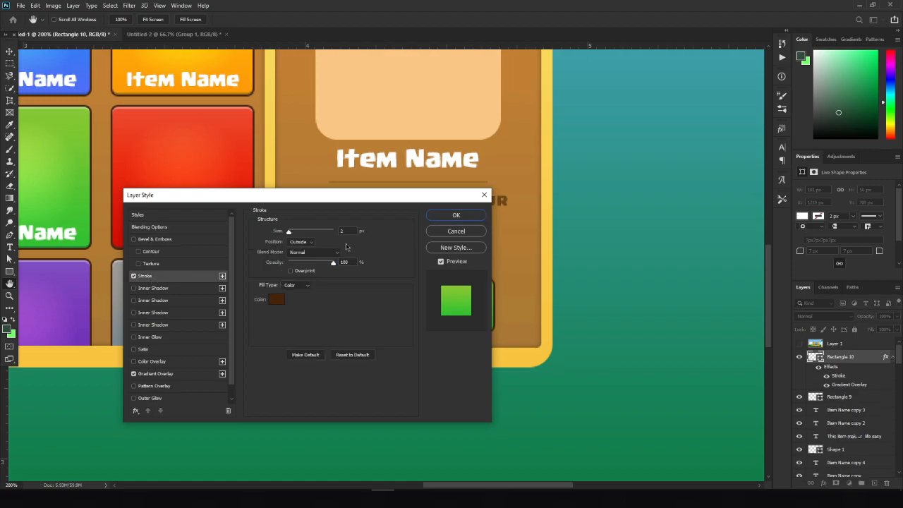
pyautogui.click(445, 216)
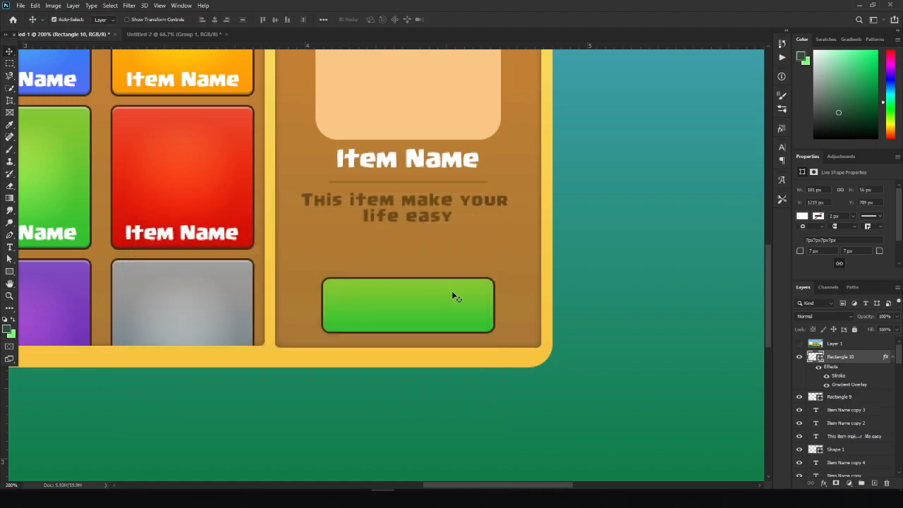
# - Add a white Inner Shadow to the green button with Normal blending, 35% opacity, 90° angle, 2 px distance and 100% choke
pyautogui.click(799, 343)
pyautogui.click(800, 343)
pyautogui.rightClick(864, 345)
pyautogui.click(536, 259)
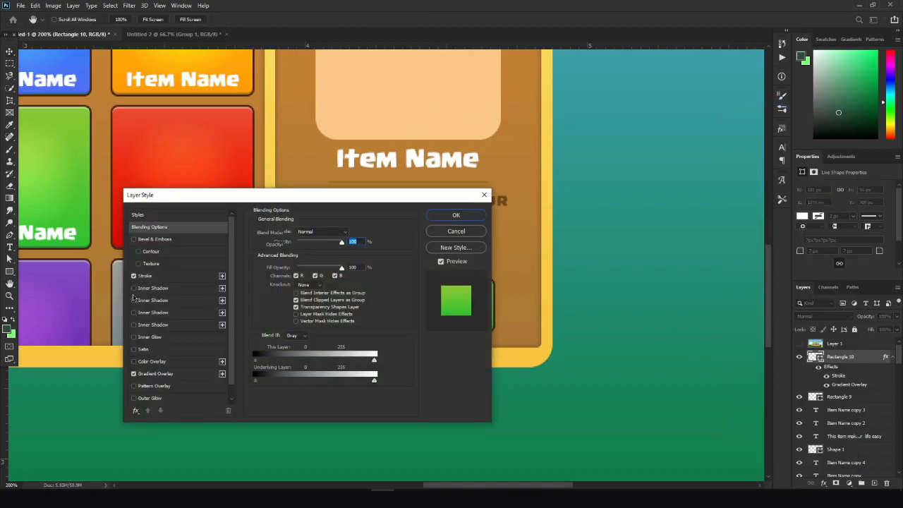
pyautogui.click(144, 291)
pyautogui.moveTo(304, 195); pyautogui.dragTo(109, 204)
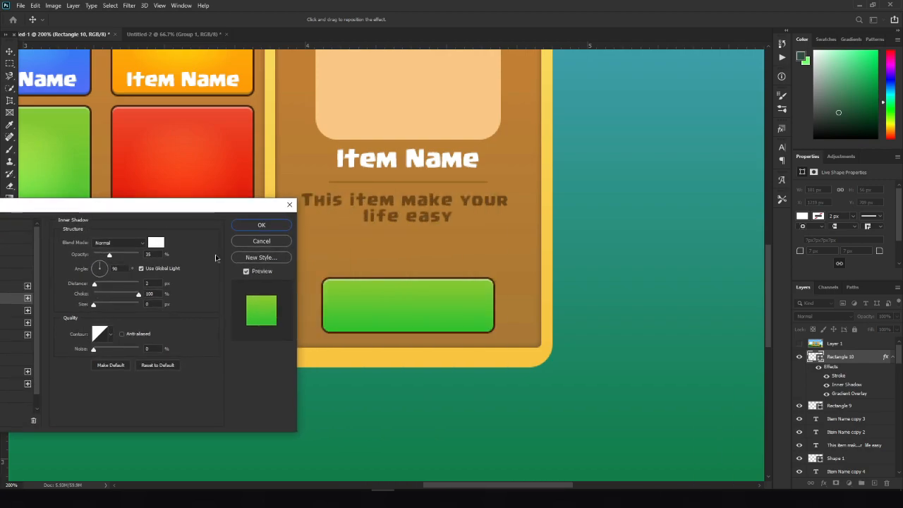
pyautogui.write('3')
pyautogui.moveTo(151, 283); pyautogui.dragTo(100, 291)
pyautogui.write('1')
pyautogui.moveTo(155, 283); pyautogui.dragTo(77, 294)
pyautogui.write('2')
pyautogui.moveTo(77, 210); pyautogui.dragTo(156, 210)
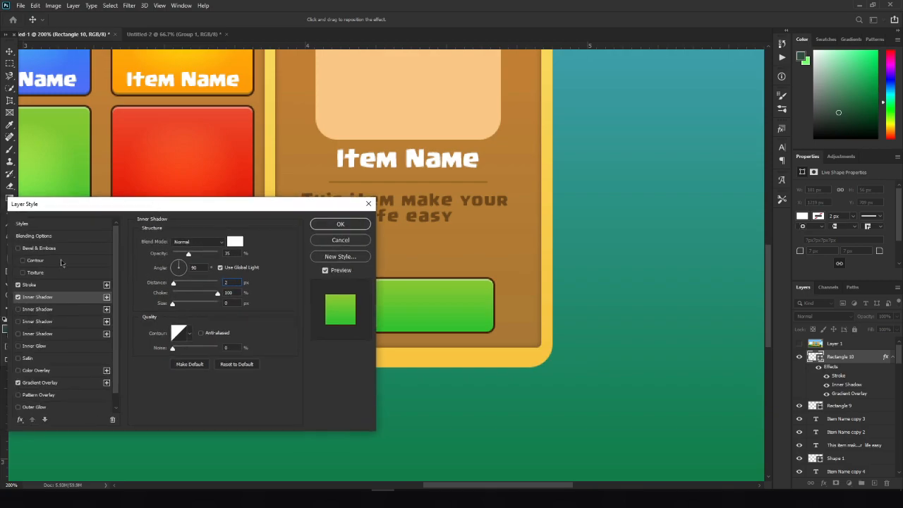
# - Enable a second Inner Shadow on the green button at -90° with 35% opacity, coloured white and blended as Overlay
pyautogui.click(19, 333)
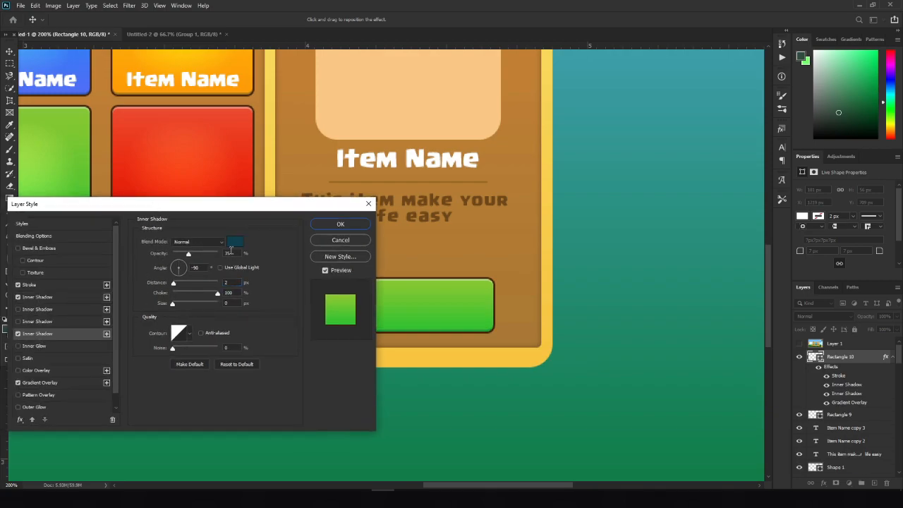
pyautogui.click(239, 242)
pyautogui.moveTo(195, 347); pyautogui.dragTo(163, 325)
pyautogui.click(377, 322)
pyautogui.click(198, 241)
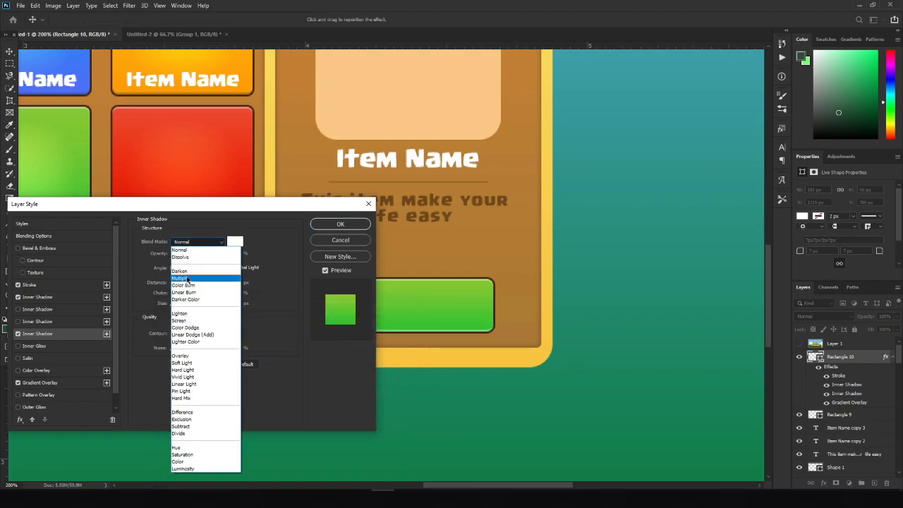
pyautogui.click(187, 280)
pyautogui.click(198, 241)
pyautogui.click(204, 347)
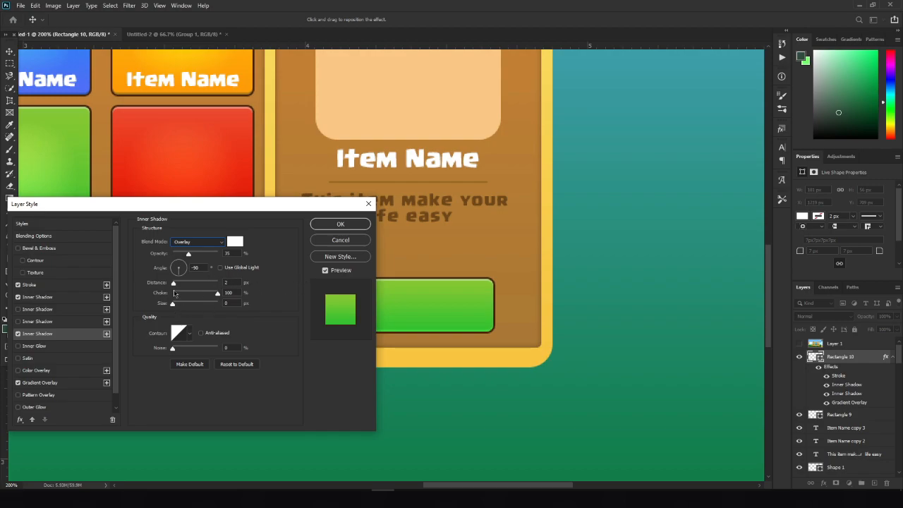
# - Set the second inner shadow's colour to 000000 and its distance to 2 px, and apply the button's layer style
pyautogui.moveTo(173, 284)
pyautogui.mouseDown()
pyautogui.moveTo(185, 305)
pyautogui.moveTo(171, 305)
pyautogui.moveTo(177, 285)
pyautogui.mouseUp()
pyautogui.click(234, 242)
pyautogui.moveTo(176, 340); pyautogui.dragTo(161, 447)
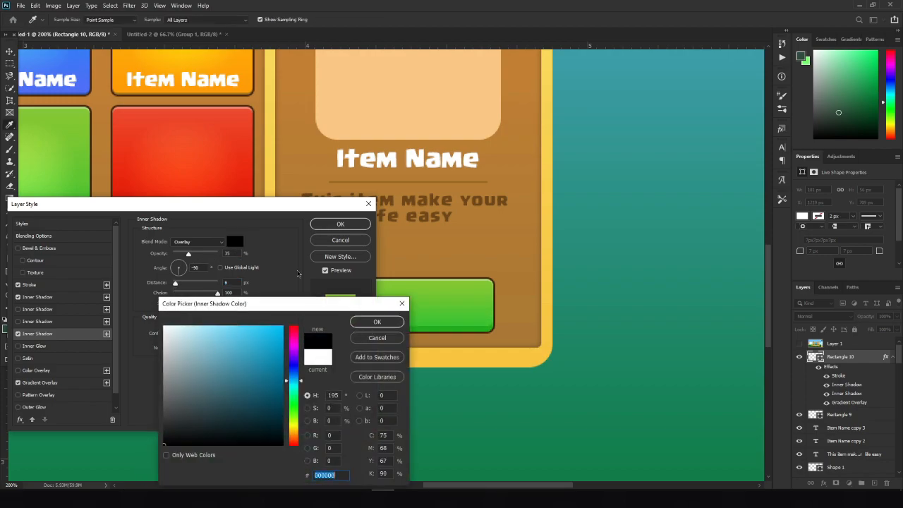
pyautogui.press('Return')
pyautogui.write('2')
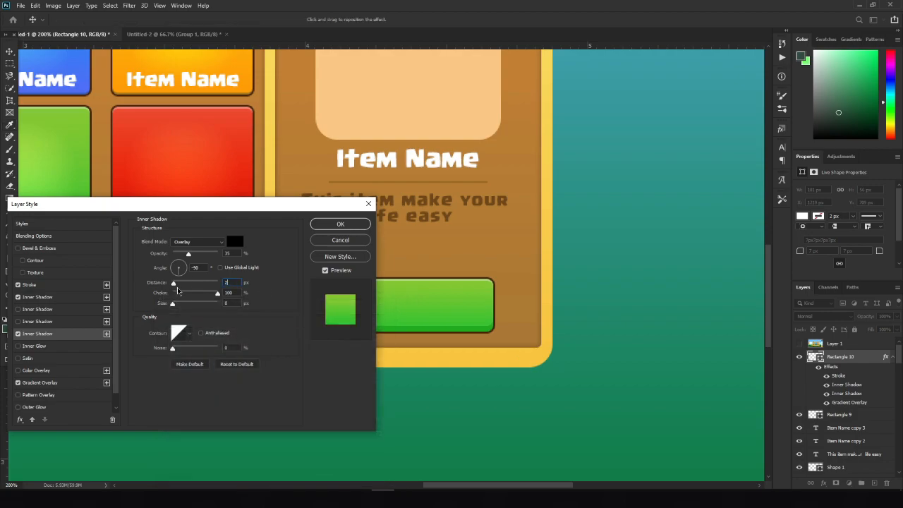
pyautogui.click(341, 225)
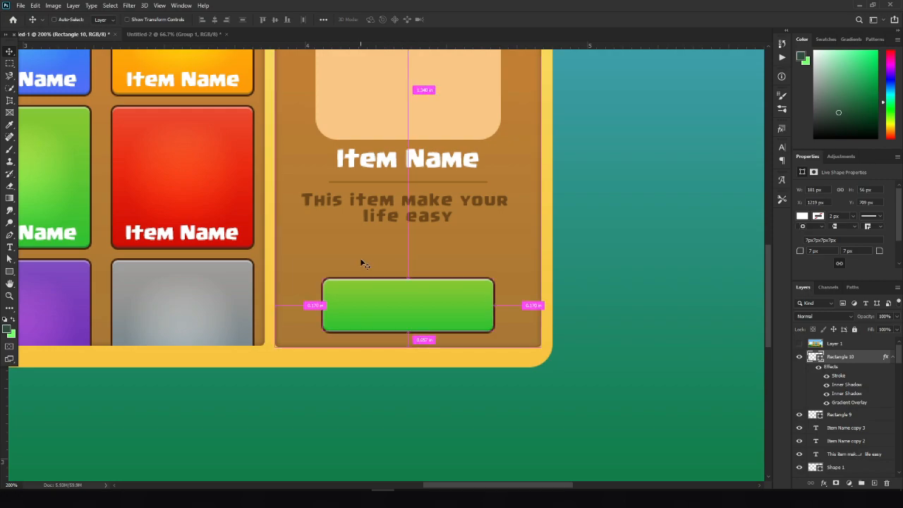
# - Add a 2 px dark brown outside Stroke to the peach preview square in the detail column
pyautogui.hotkey('ctrl', '-')
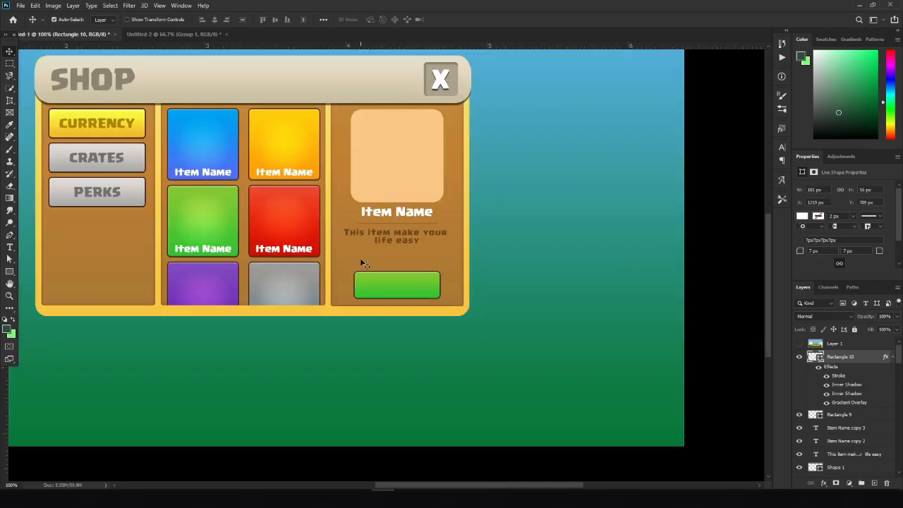
pyautogui.click(379, 166)
pyautogui.rightClick(844, 415)
pyautogui.click(797, 31)
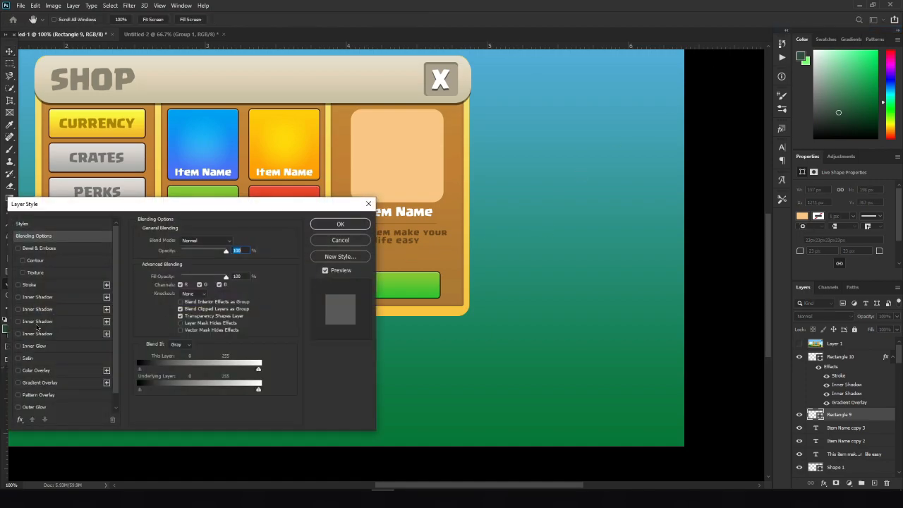
pyautogui.click(29, 285)
pyautogui.moveTo(157, 210); pyautogui.dragTo(599, 300)
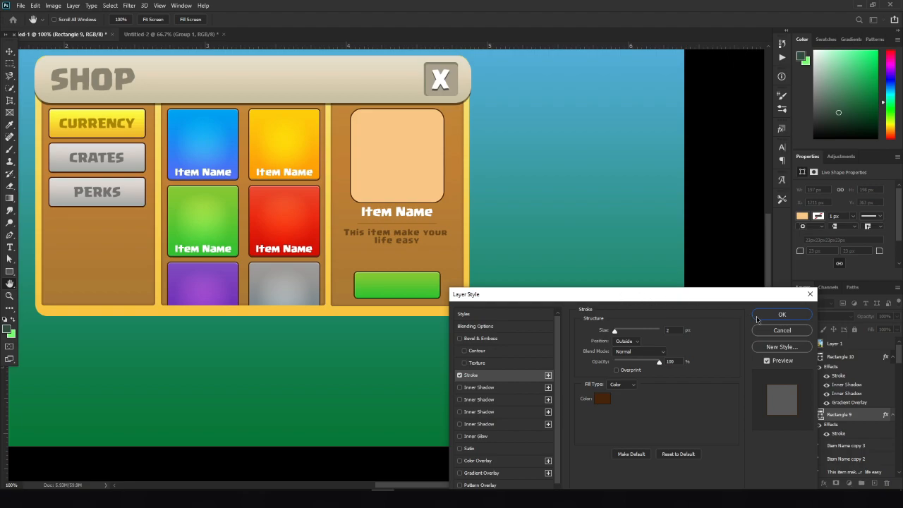
pyautogui.click(782, 314)
# - Nudge the Item Name heading below the preview square down slightly
pyautogui.moveTo(444, 314); pyautogui.dragTo(504, 353)
pyautogui.click(491, 239)
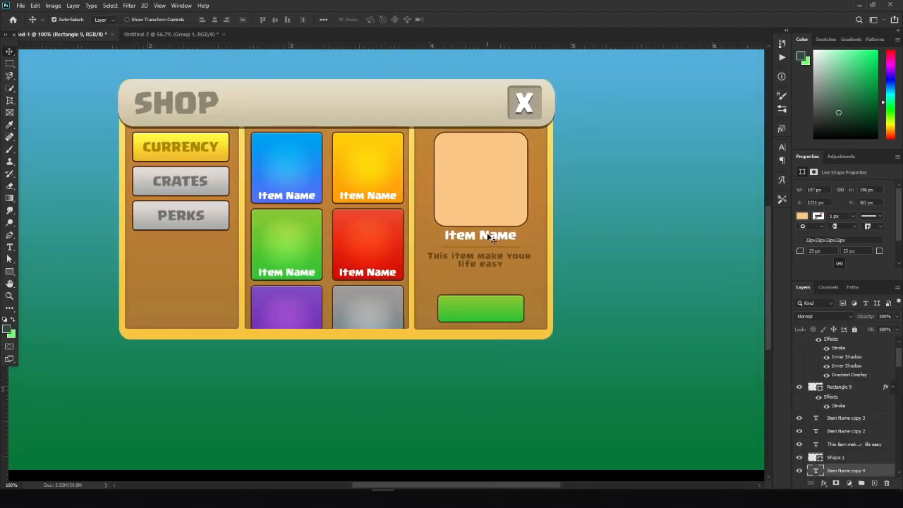
pyautogui.press('Down')
pyautogui.press('Down')
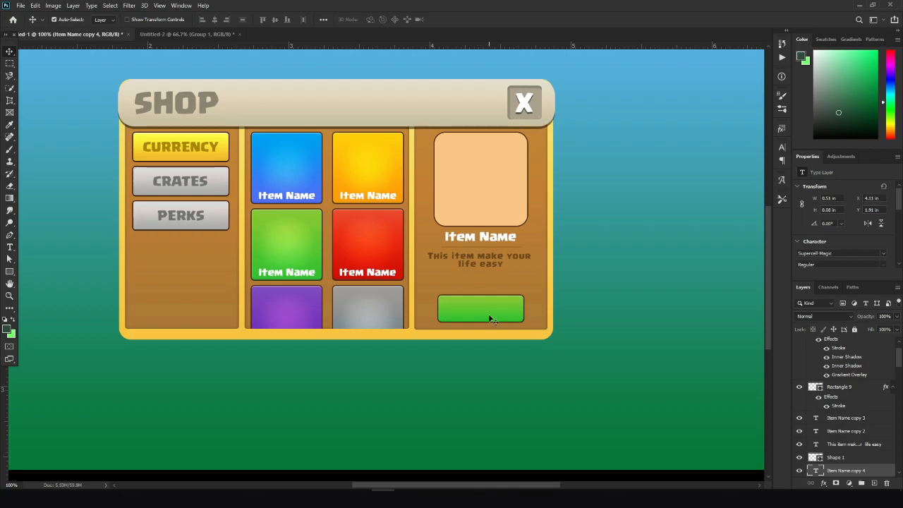
# - Compare the green button with the reference, and enable a black Drop Shadow on it with Normal blending, 50% opacity and 90° angle
pyautogui.moveTo(555, 373); pyautogui.dragTo(502, 365)
pyautogui.scroll(2, 810, 358)
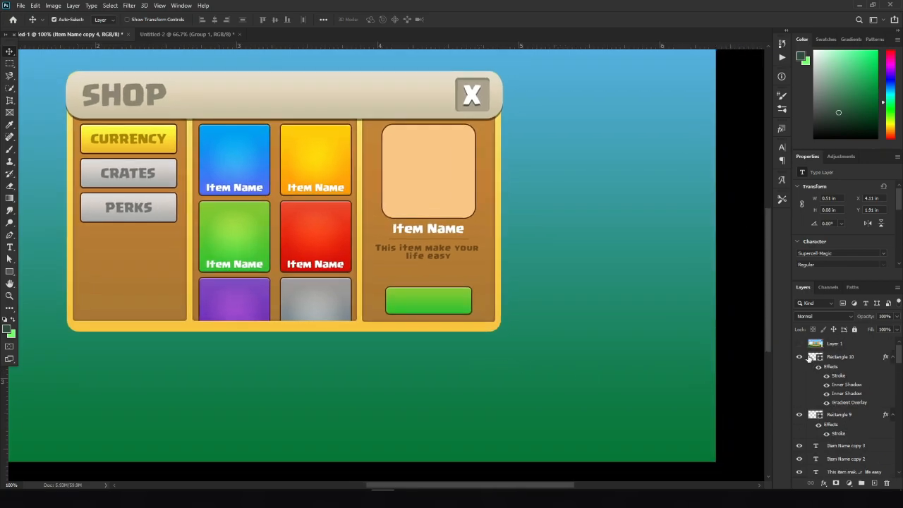
pyautogui.click(799, 344)
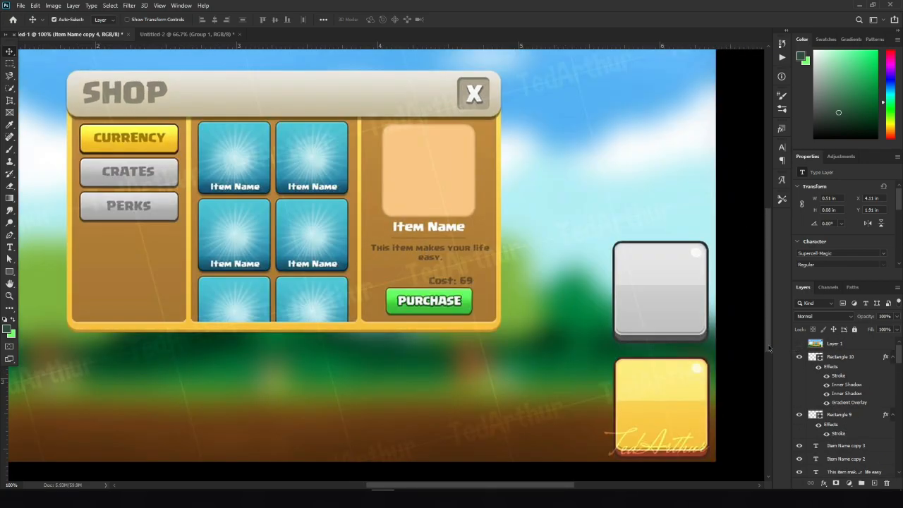
pyautogui.hotkey('ctrl', '+')
pyautogui.hotkey('ctrl', '+')
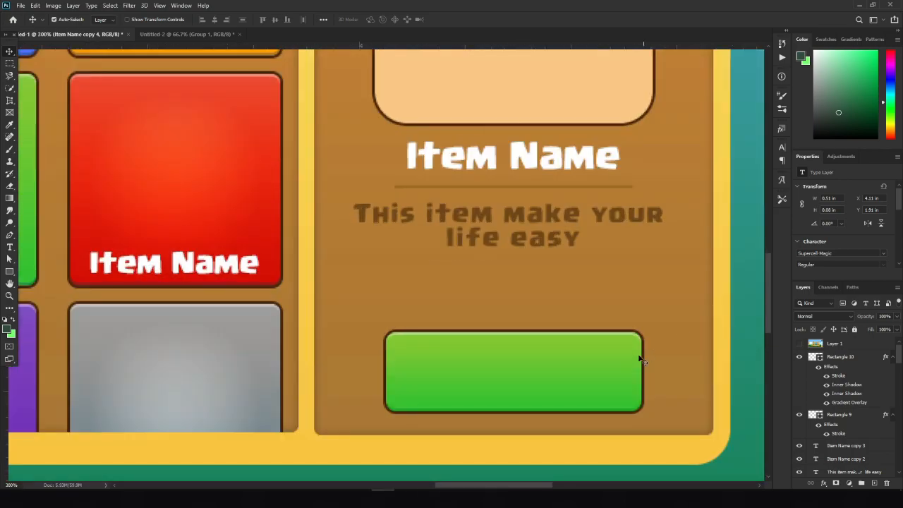
pyautogui.click(613, 375)
pyautogui.rightClick(861, 357)
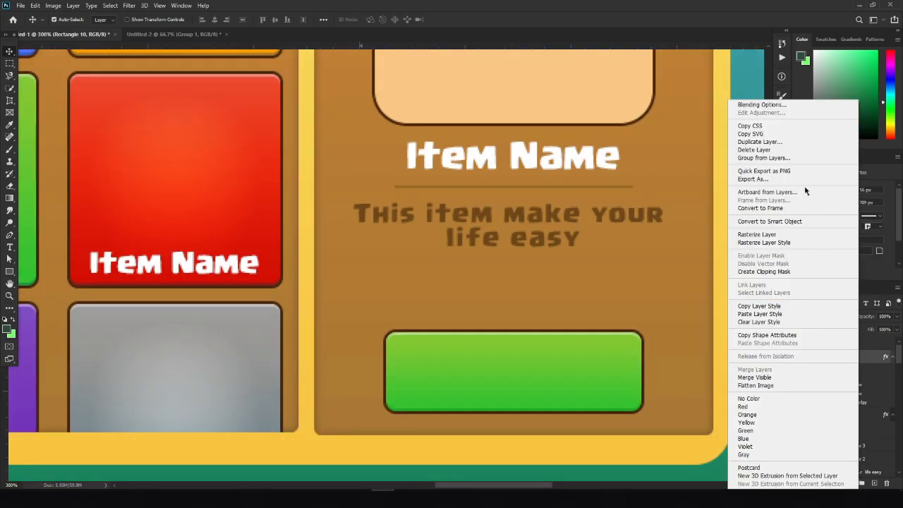
pyautogui.click(771, 106)
pyautogui.moveTo(520, 258); pyautogui.dragTo(159, 90)
pyautogui.scroll(-1, 142, 261)
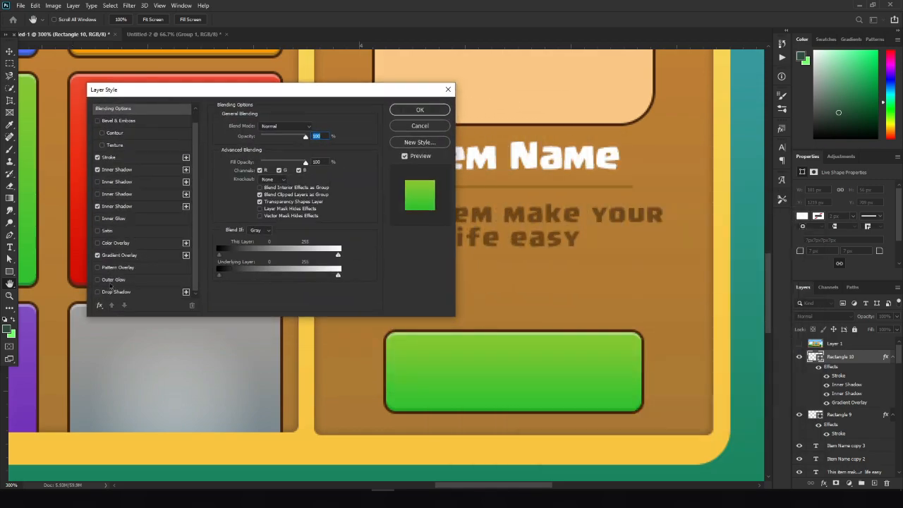
pyautogui.click(97, 291)
pyautogui.click(113, 292)
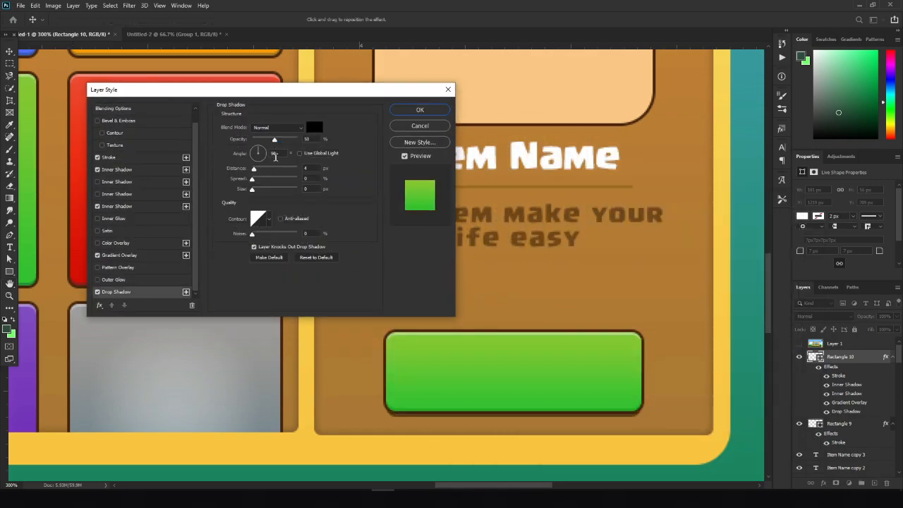
# - Set the green button's drop shadow distance to 3 px and apply the layer style
pyautogui.moveTo(254, 169); pyautogui.dragTo(255, 175)
pyautogui.write('2')
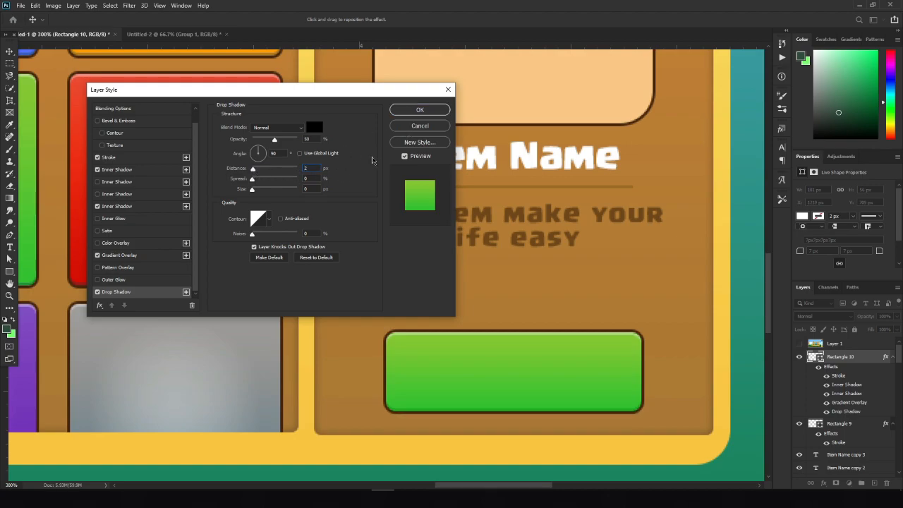
pyautogui.moveTo(319, 168); pyautogui.dragTo(283, 165)
pyautogui.write('3')
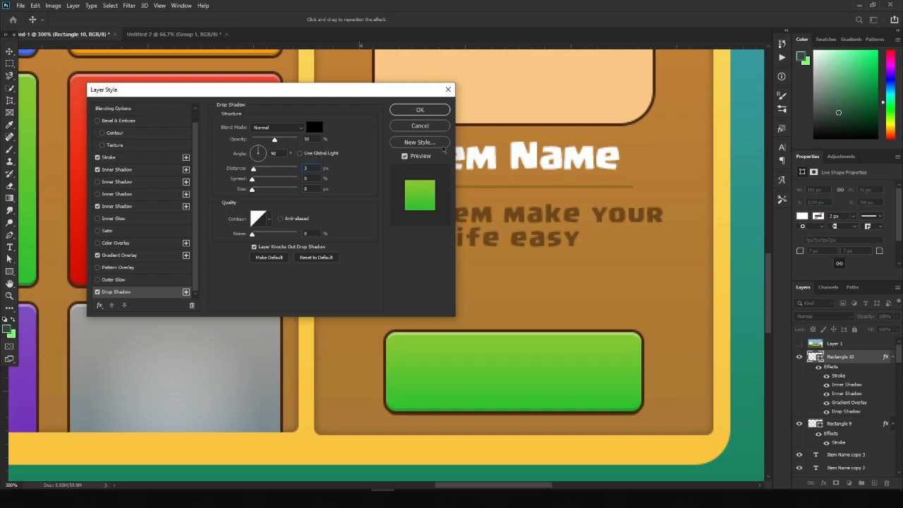
pyautogui.click(420, 111)
pyautogui.hotkey('ctrl', '0')
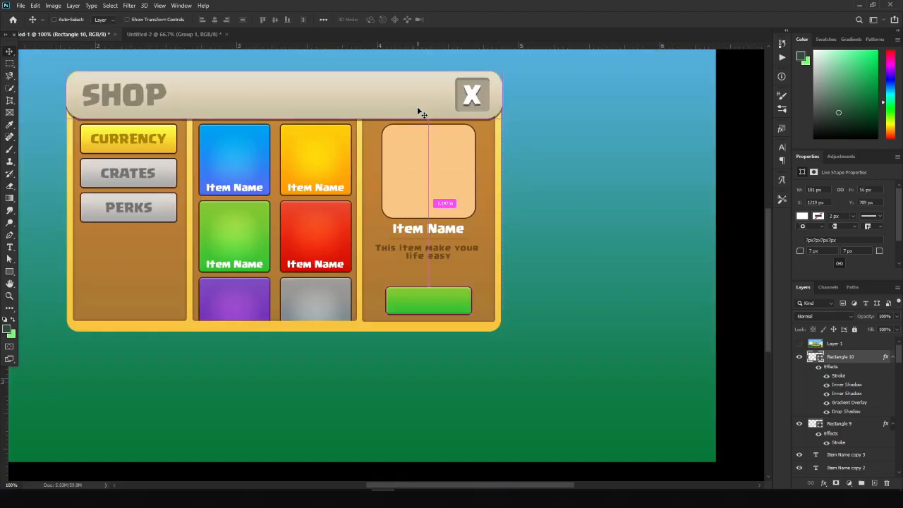
# - Add the white text "PURCHASE" just above the green button in the detail column
pyautogui.hotkey('ctrl', '1')
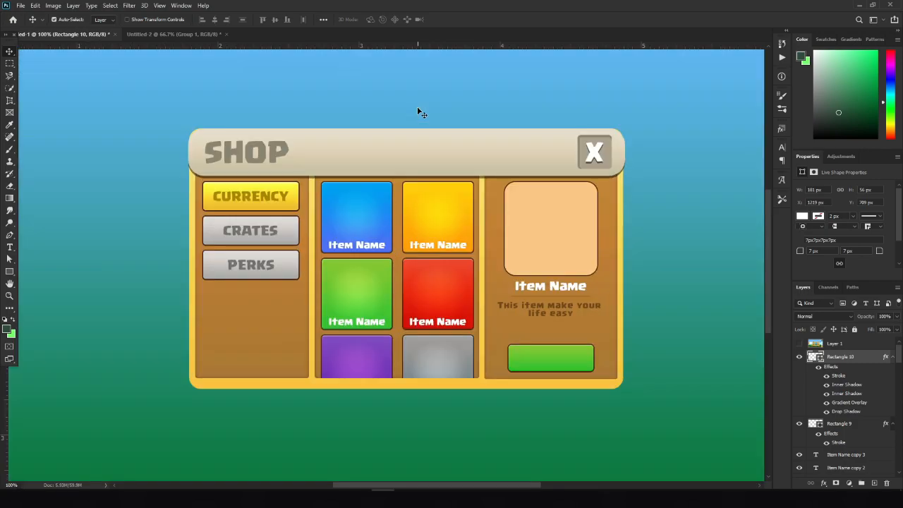
pyautogui.moveTo(529, 339); pyautogui.dragTo(413, 308)
pyautogui.hotkey('ctrl', '+')
pyautogui.hotkey('ctrl', '+')
pyautogui.hotkey('ctrl', '+')
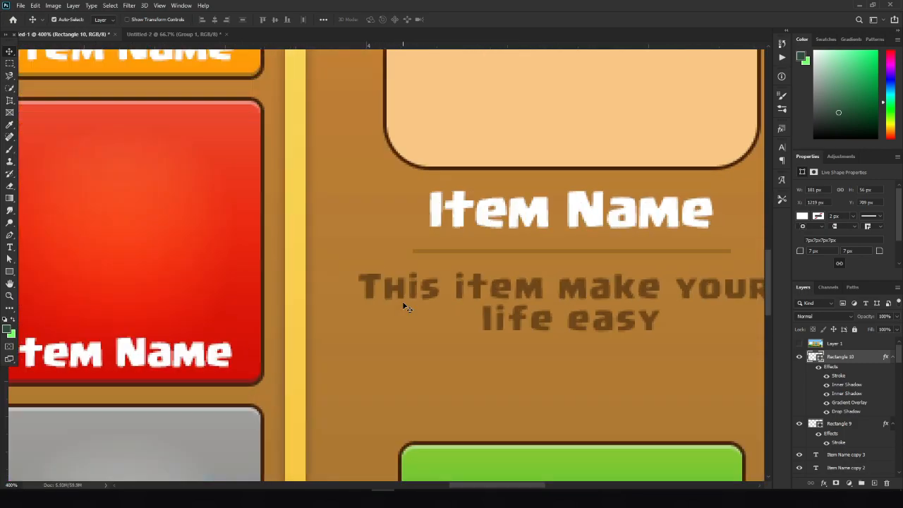
pyautogui.moveTo(587, 399); pyautogui.dragTo(436, 340)
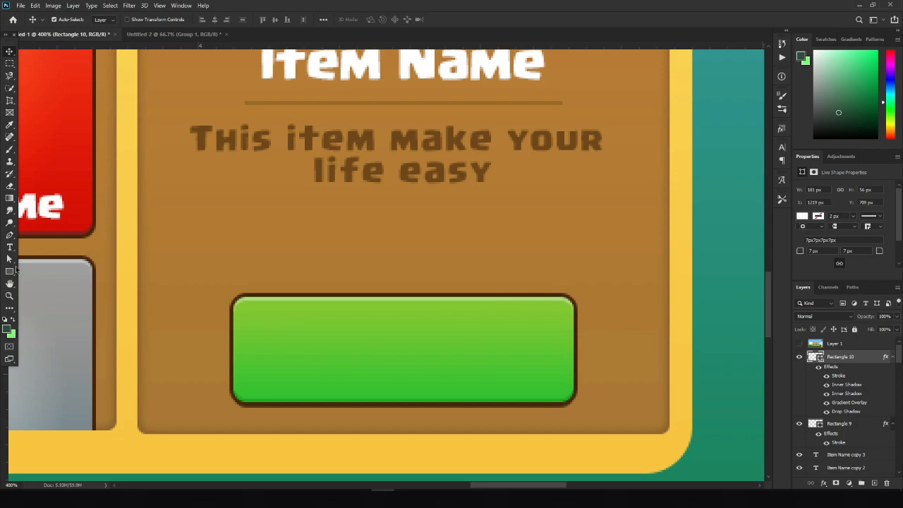
pyautogui.click(10, 247)
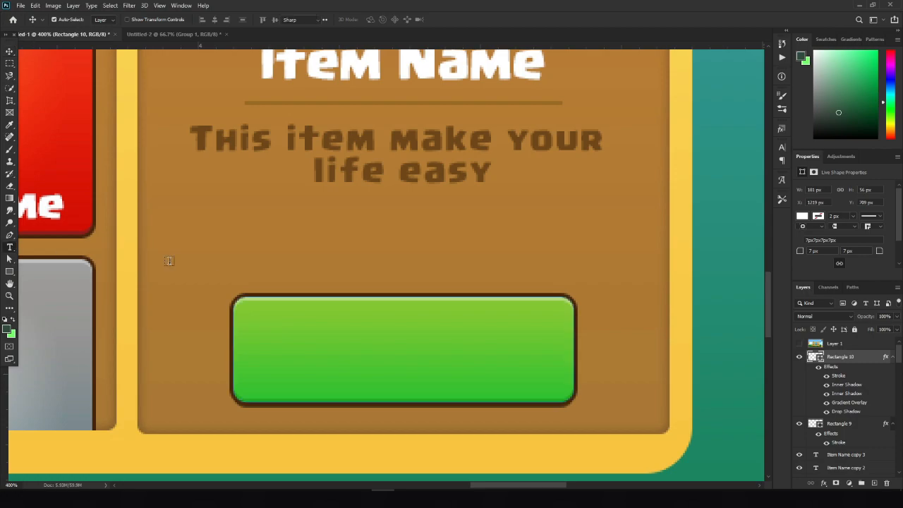
pyautogui.click(216, 262)
pyautogui.write('PURCHASE')
pyautogui.hotkey('ctrl', 'Return')
# - Scale the PURCHASE text down to about 53% and place it on the green button
pyautogui.hotkey('ctrl', 't')
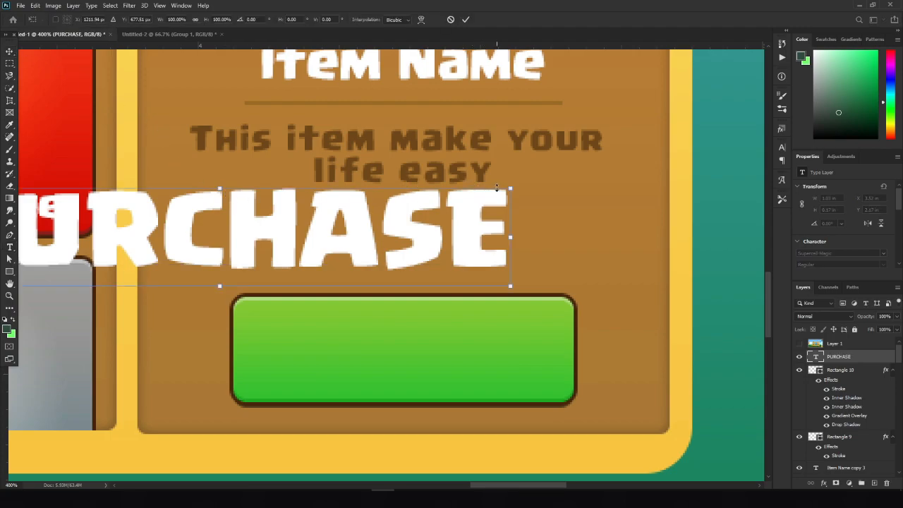
pyautogui.moveTo(510, 189); pyautogui.dragTo(372, 223)
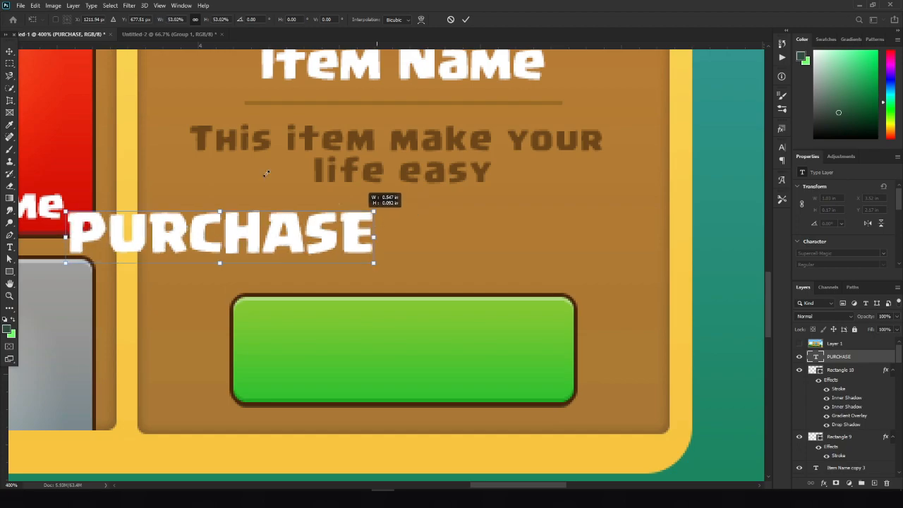
pyautogui.press('Return')
pyautogui.moveTo(260, 291); pyautogui.dragTo(378, 347)
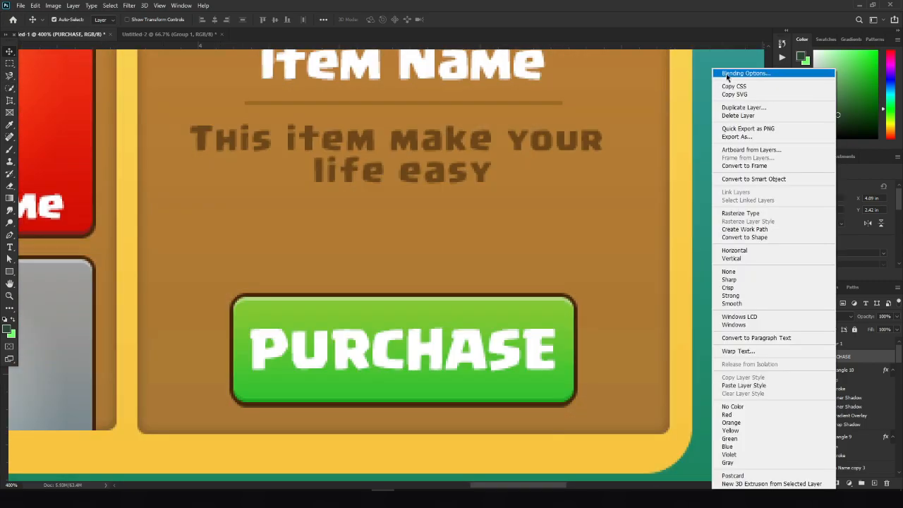
# - Add a 2 px outside Stroke in dark brown 47250a to the PURCHASE text
pyautogui.click(748, 67)
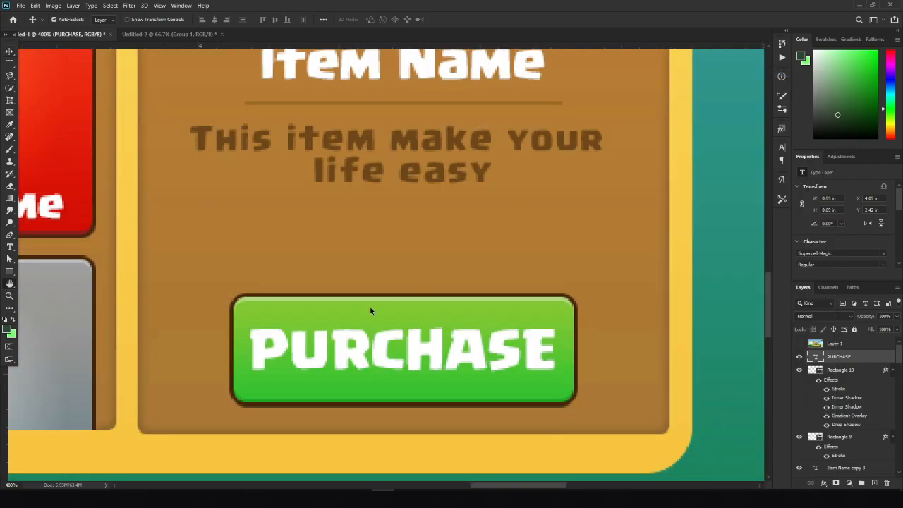
pyautogui.click(119, 171)
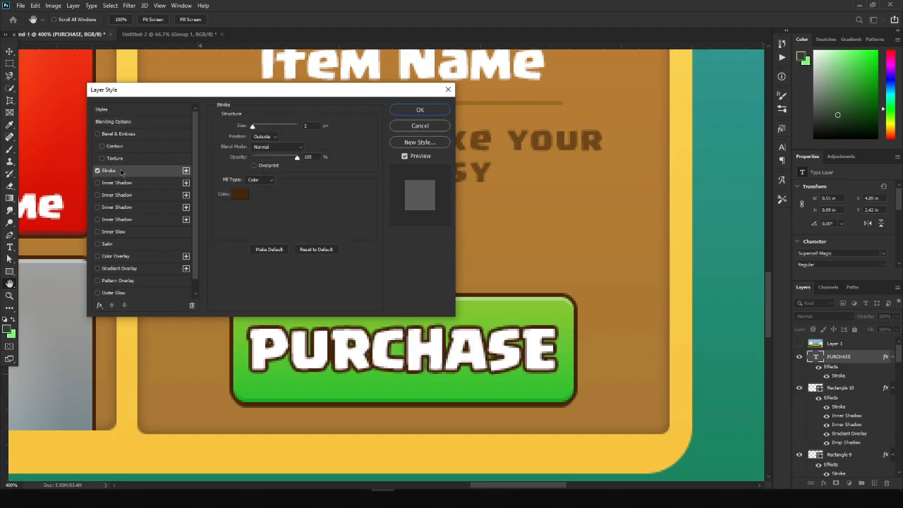
pyautogui.click(239, 193)
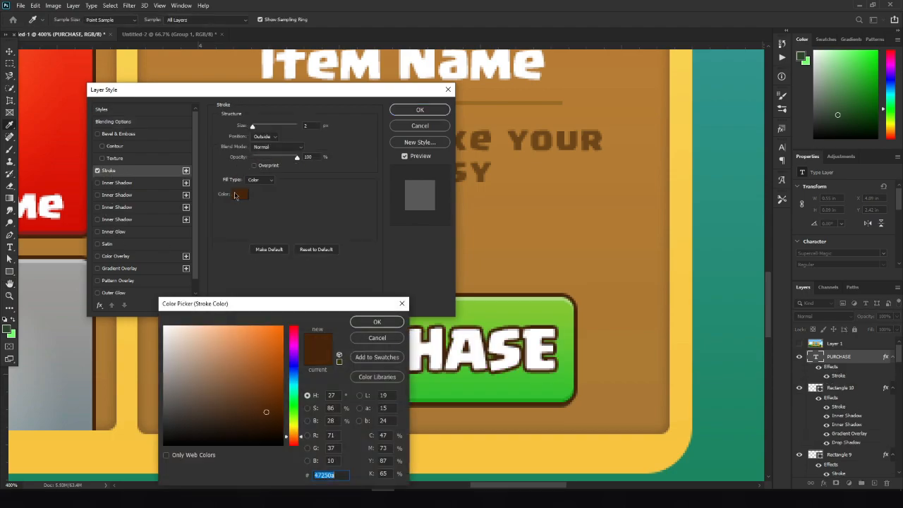
pyautogui.click(378, 338)
pyautogui.doubleClick(306, 124)
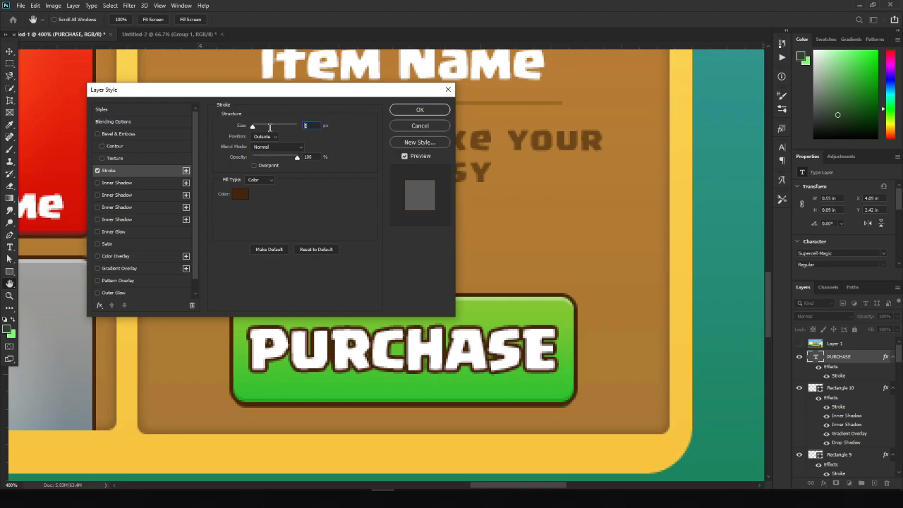
pyautogui.click(420, 111)
# - Shrink the outlined PURCHASE label slightly and recentre it on the green button
pyautogui.hotkey('ctrl', 't')
pyautogui.moveTo(558, 326); pyautogui.dragTo(552, 329)
pyautogui.press('Return')
pyautogui.moveTo(383, 346); pyautogui.dragTo(388, 360)
pyautogui.hotkey('ctrl', '-')
pyautogui.hotkey('ctrl', '-')
pyautogui.hotkey('ctrl', '-')
pyautogui.hotkey('ctrl', '-')
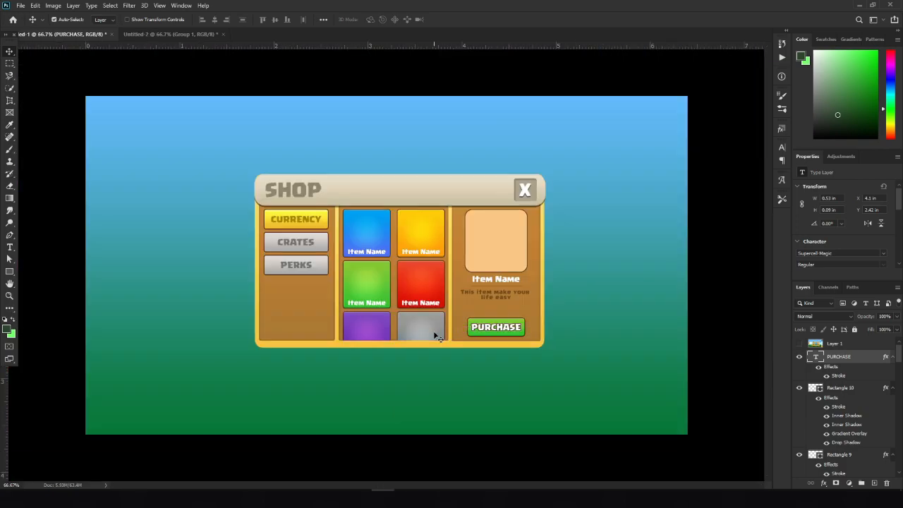
pyautogui.hotkey('ctrl', '+')
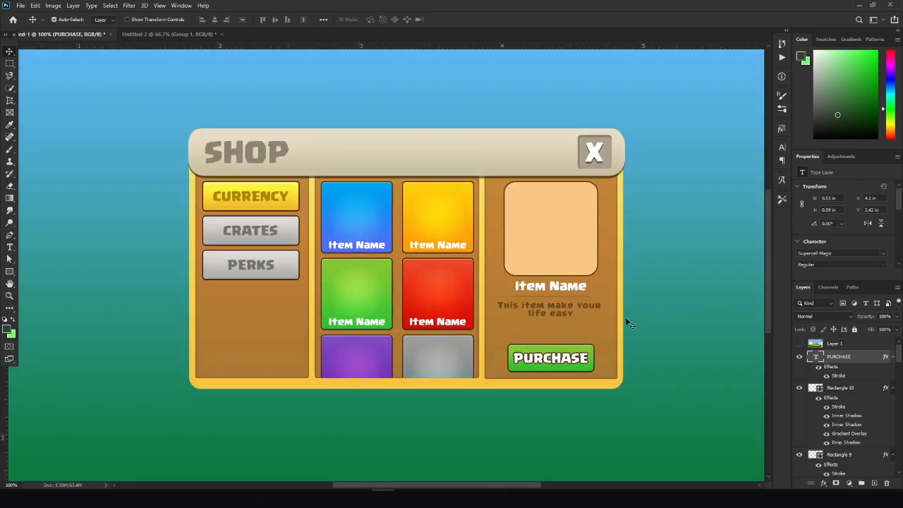
# - Compare the PURCHASE label with the reference image and scale it down further to a width of 0.45 in
pyautogui.click(800, 344)
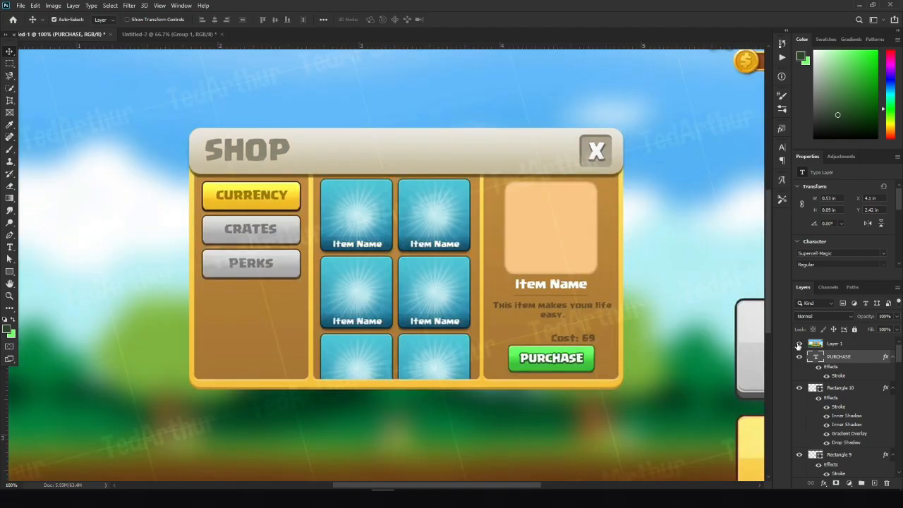
pyautogui.click(800, 344)
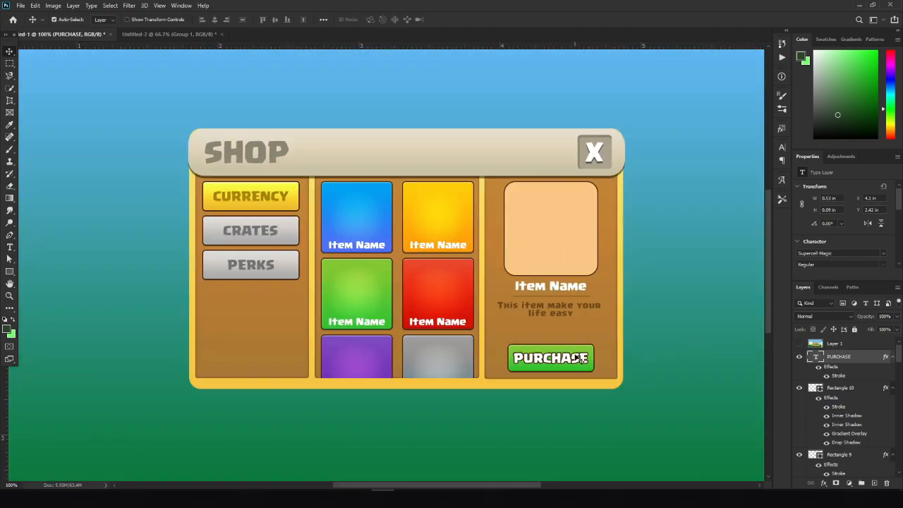
pyautogui.hotkey('ctrl', 't')
pyautogui.moveTo(588, 351); pyautogui.dragTo(581, 352)
pyautogui.press('Return')
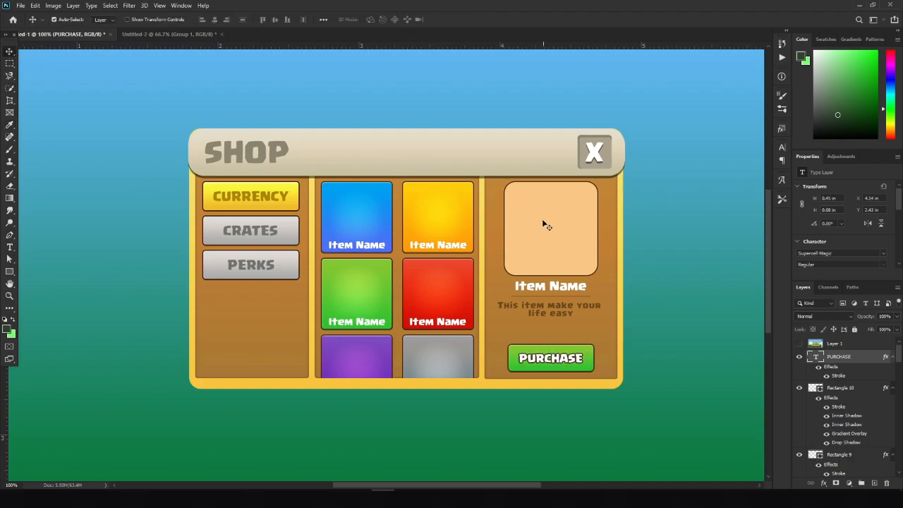
# - Fine-tune the position of the PURCHASE label so it sits centred on the green button
pyautogui.hotkey('ctrl', '+')
pyautogui.hotkey('ctrl', '+')
pyautogui.moveTo(448, 240); pyautogui.dragTo(212, 119)
pyautogui.moveTo(703, 359); pyautogui.dragTo(448, 234)
pyautogui.moveTo(377, 303); pyautogui.dragTo(379, 302)
pyautogui.hotkey('ctrl', '0')
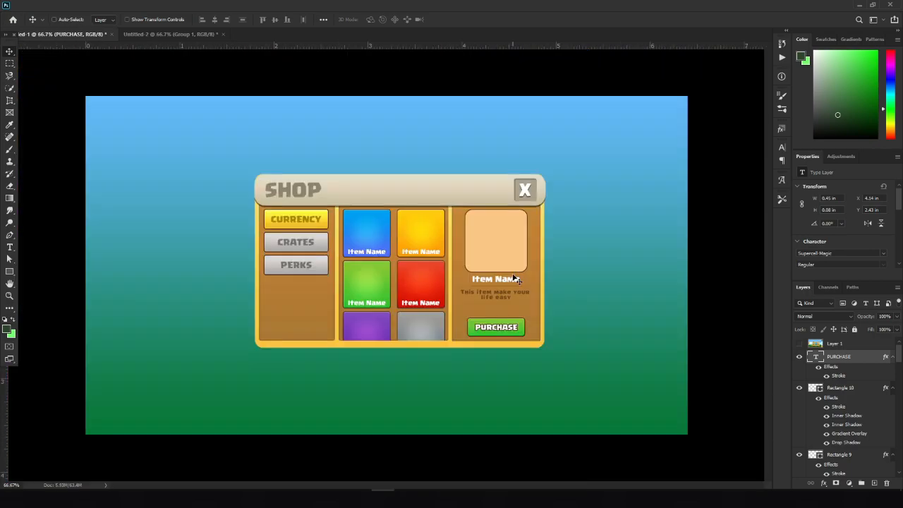
pyautogui.hotkey('ctrl', '1')
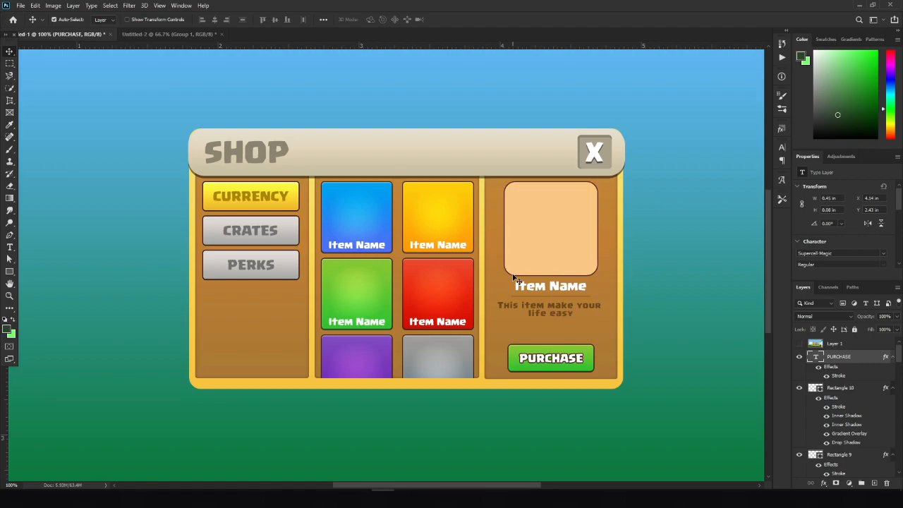
# - Add a small dark brown "COST: 69" text above the right end of the Purchase button and compare the layout with the reference
pyautogui.click(798, 344)
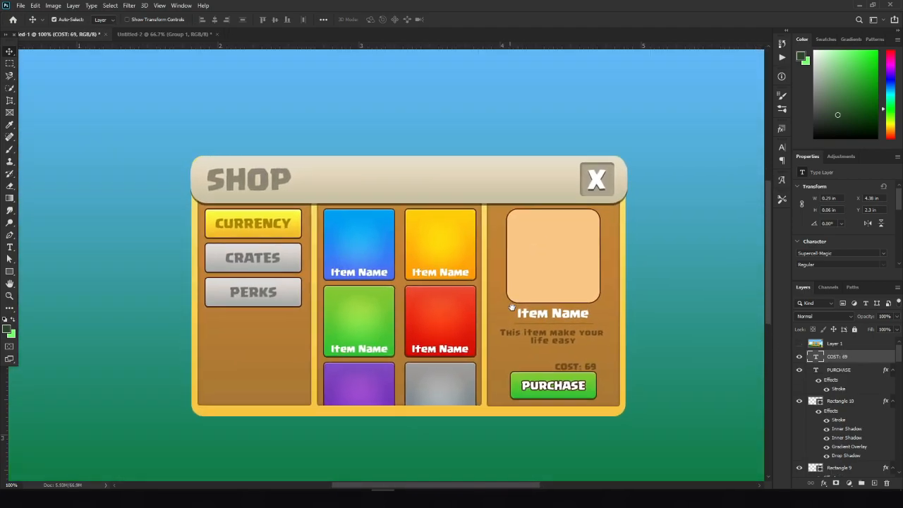
pyautogui.hotkey('ctrl', '-')
pyautogui.hotkey('ctrl', '-')
pyautogui.hotkey('ctrl', '+')
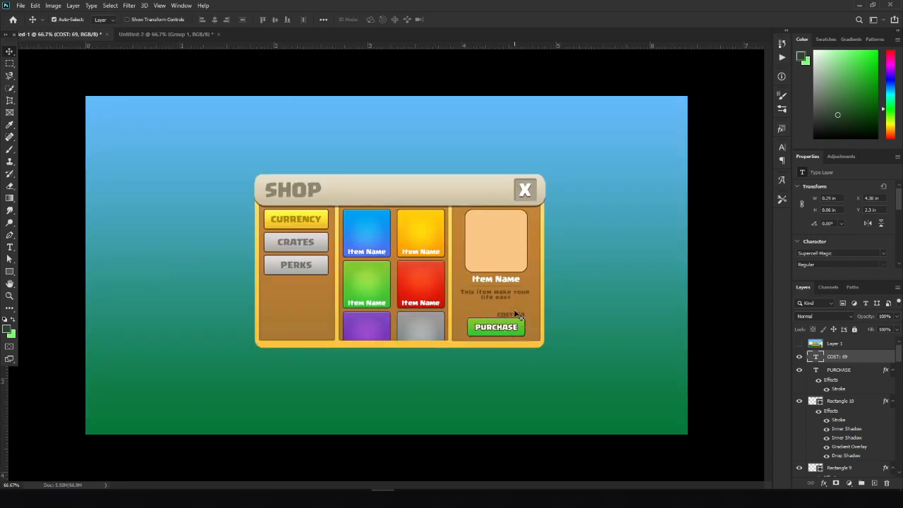
pyautogui.click(799, 343)
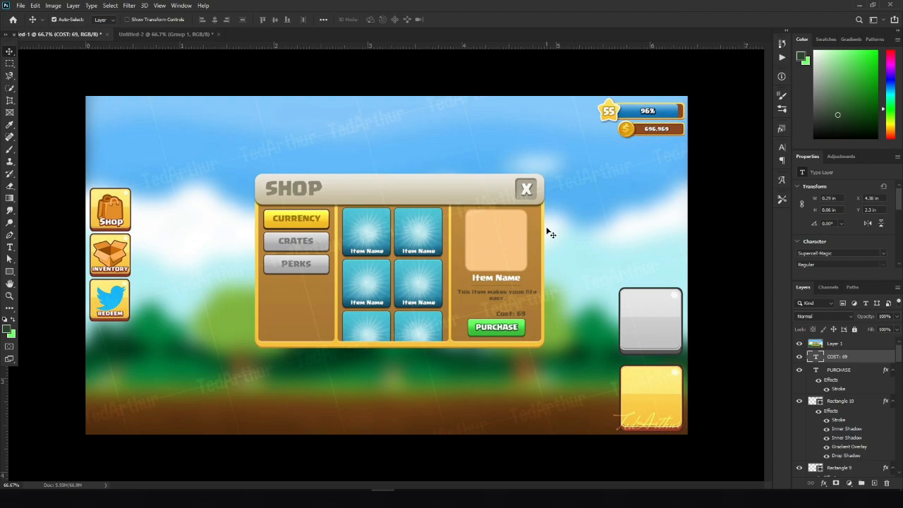
pyautogui.click(800, 343)
# - Open the layer style of the brown detail column panel and try an Inner Glow on it
pyautogui.hotkey('ctrl', '+')
pyautogui.hotkey('ctrl', '+')
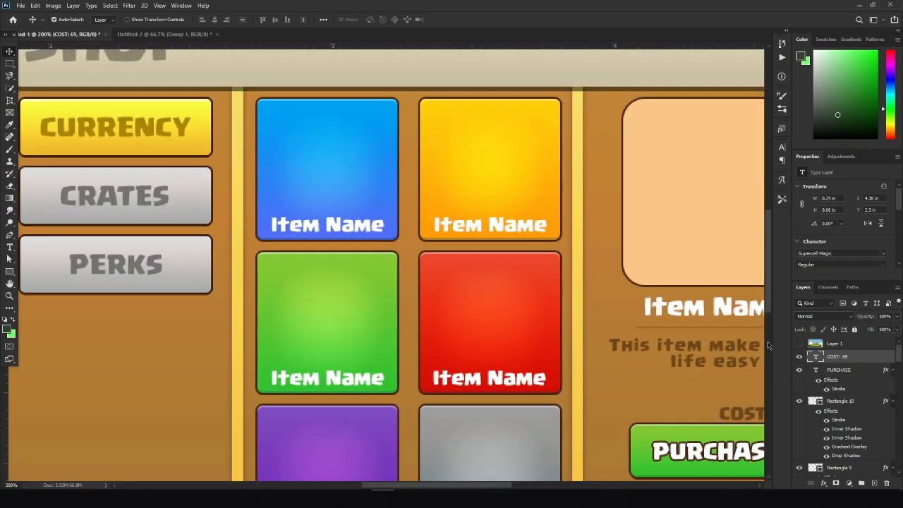
pyautogui.moveTo(600, 383); pyautogui.dragTo(463, 326)
pyautogui.click(600, 341)
pyautogui.rightClick(850, 445)
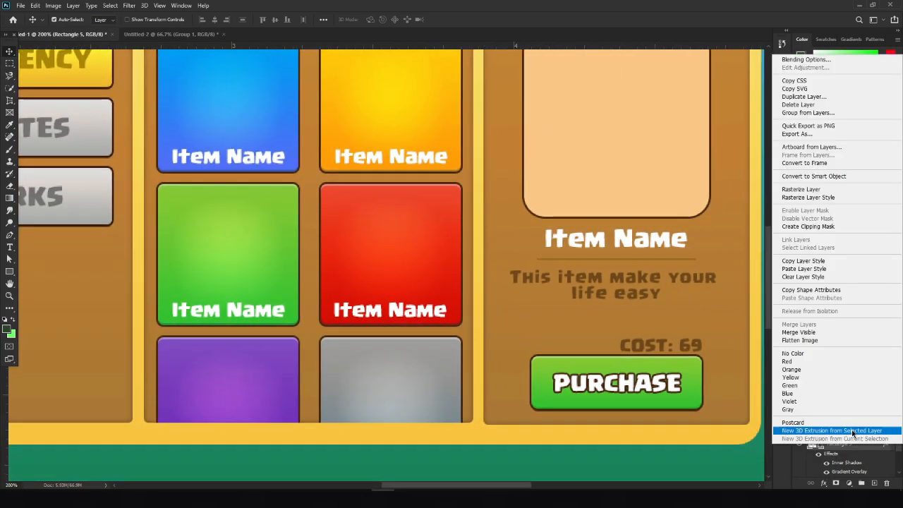
pyautogui.click(807, 59)
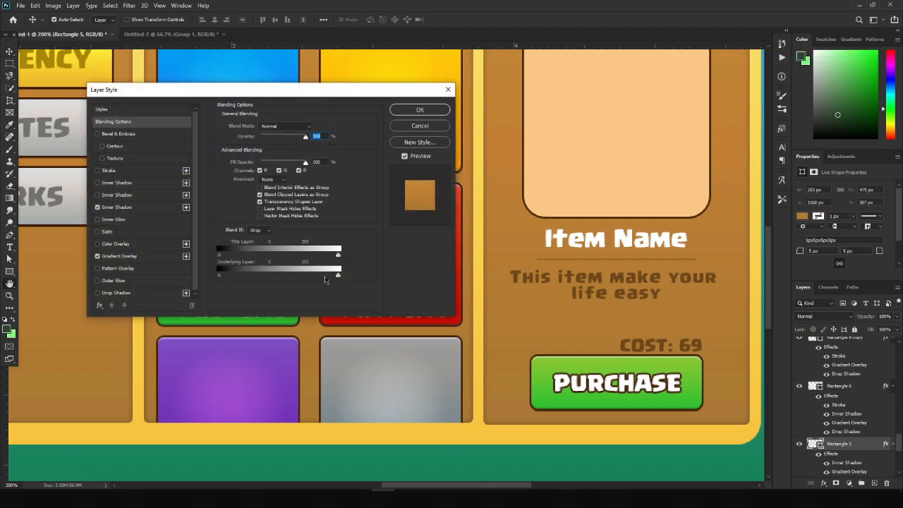
pyautogui.click(98, 220)
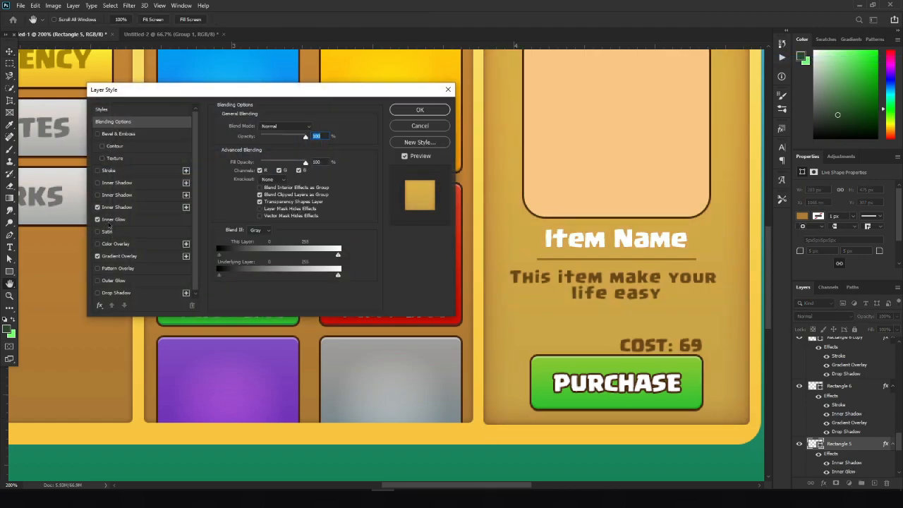
pyautogui.click(98, 219)
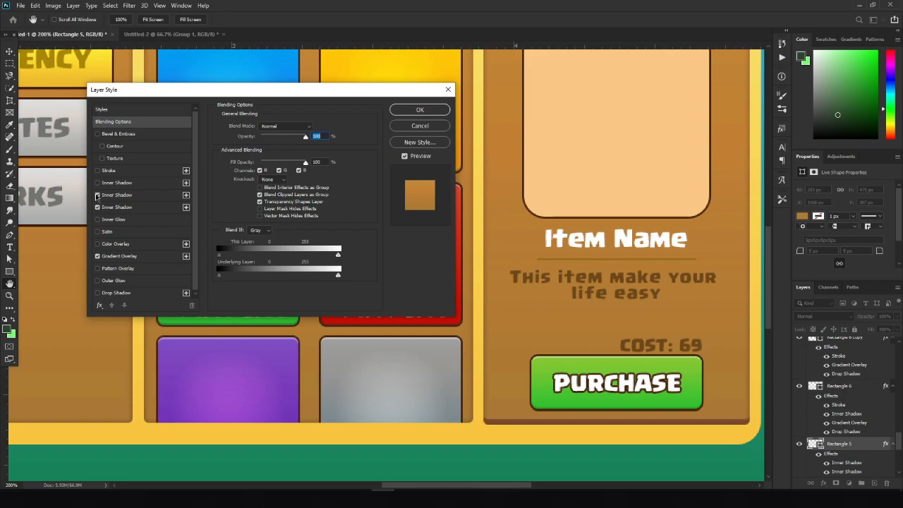
# - Try a white Inner Shadow along the lower edge of the detail column panel and apply the layer style
pyautogui.click(107, 196)
pyautogui.click(315, 128)
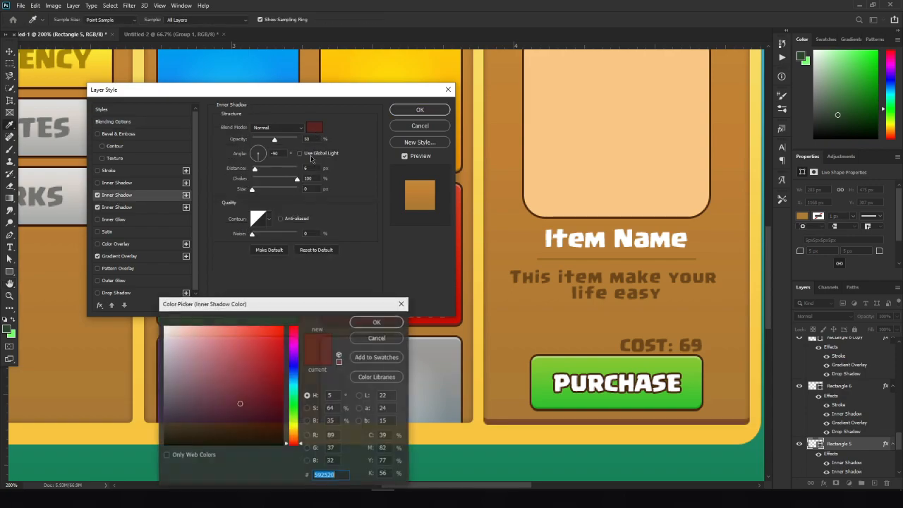
pyautogui.moveTo(240, 333); pyautogui.dragTo(144, 305)
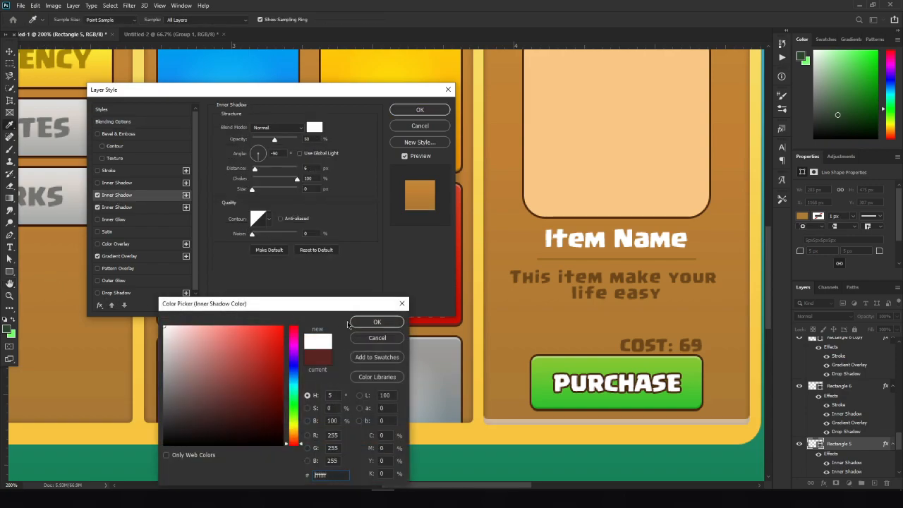
pyautogui.click(374, 323)
pyautogui.click(420, 111)
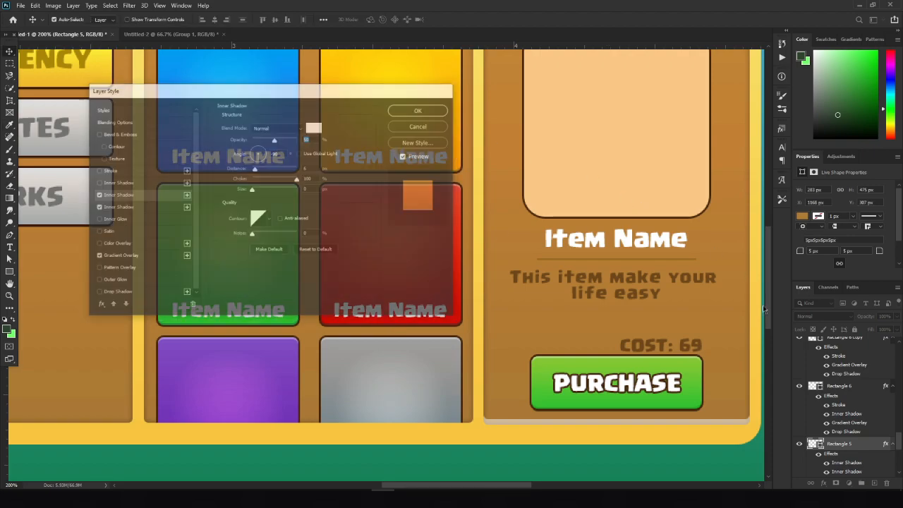
# - Sample the pale yellow highlight along the lower edge of the reference's detail column as the foreground colour
pyautogui.scroll(3, 893, 428)
pyautogui.scroll(5, 894, 428)
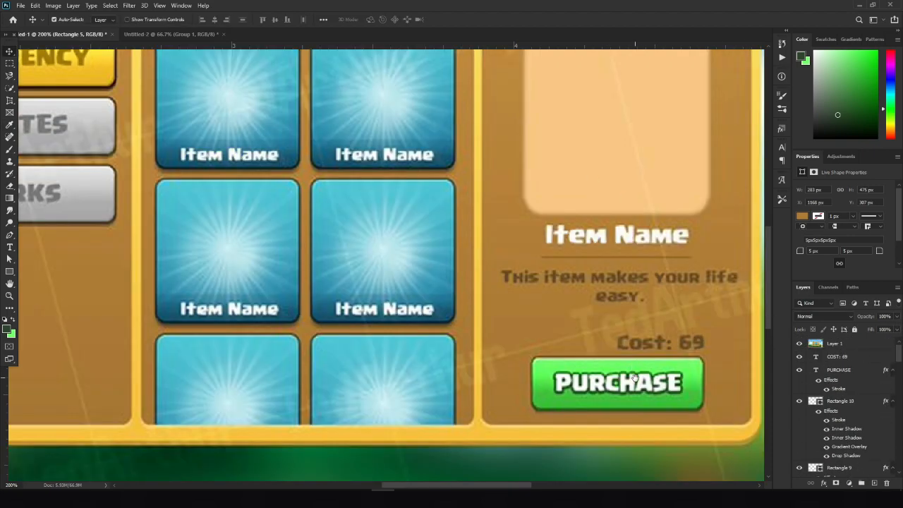
pyautogui.scroll(-3, 548, 298)
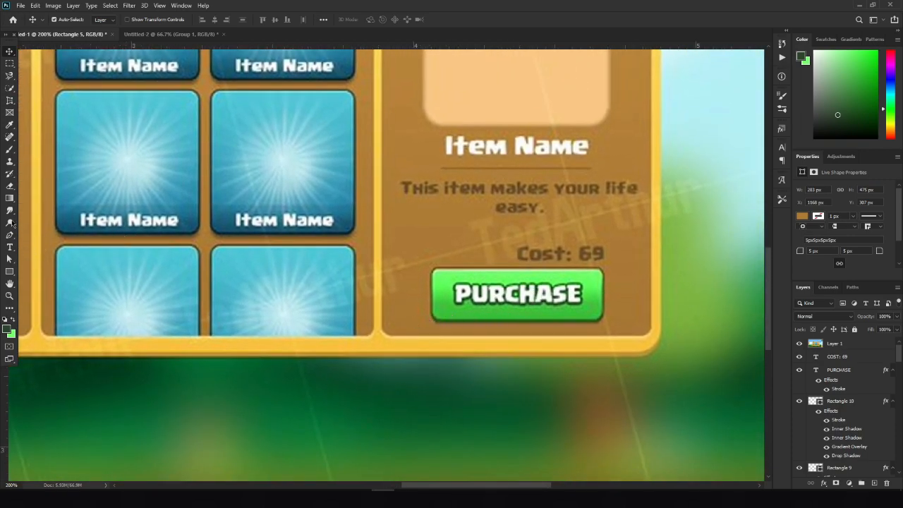
pyautogui.click(9, 126)
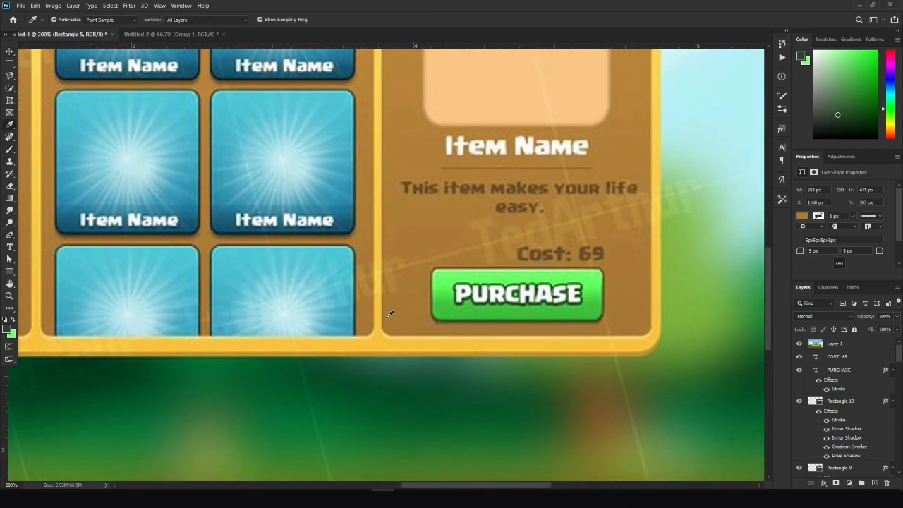
pyautogui.click(391, 338)
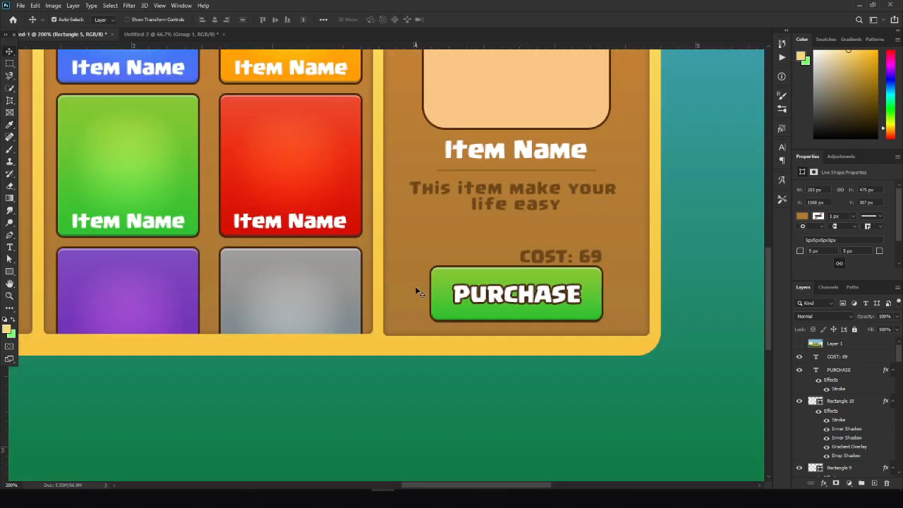
# - Open the layer style of the brown detail column panel and check it with the Inner Glow on and off
pyautogui.scroll(-2, 888, 428)
pyautogui.moveTo(899, 359); pyautogui.dragTo(900, 446)
pyautogui.scroll(-2, 858, 409)
pyautogui.rightClick(844, 378)
pyautogui.click(752, 106)
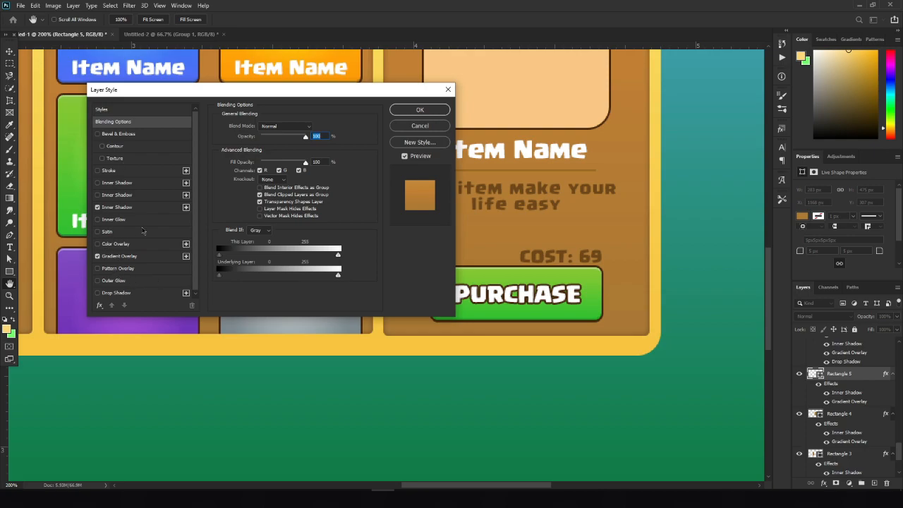
pyautogui.click(98, 184)
pyautogui.moveTo(196, 99)
pyautogui.mouseDown()
pyautogui.moveTo(91, 114)
pyautogui.moveTo(136, 115)
pyautogui.mouseUp()
pyautogui.click(39, 229)
pyautogui.click(39, 240)
pyautogui.click(39, 239)
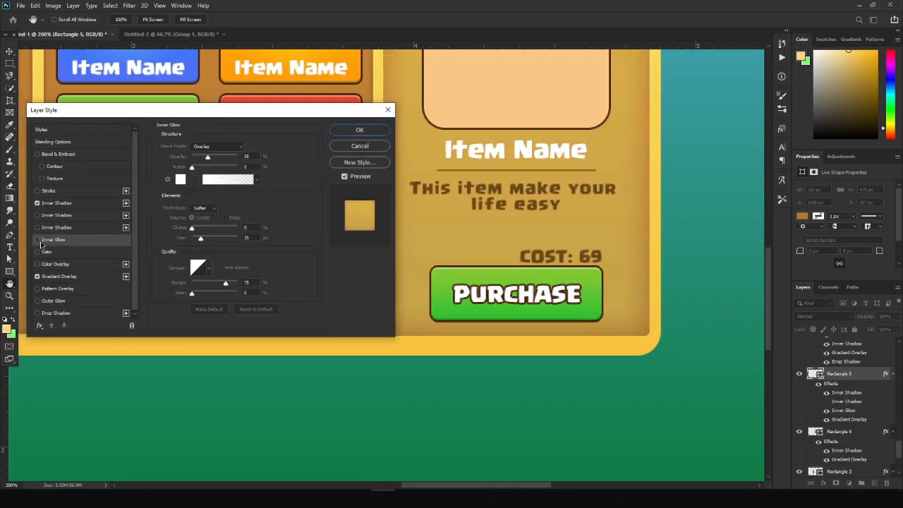
# - Enable the lower-edge Inner Shadow on the detail column panel and colour it with the sampled pale yellow #ffd673
pyautogui.click(39, 216)
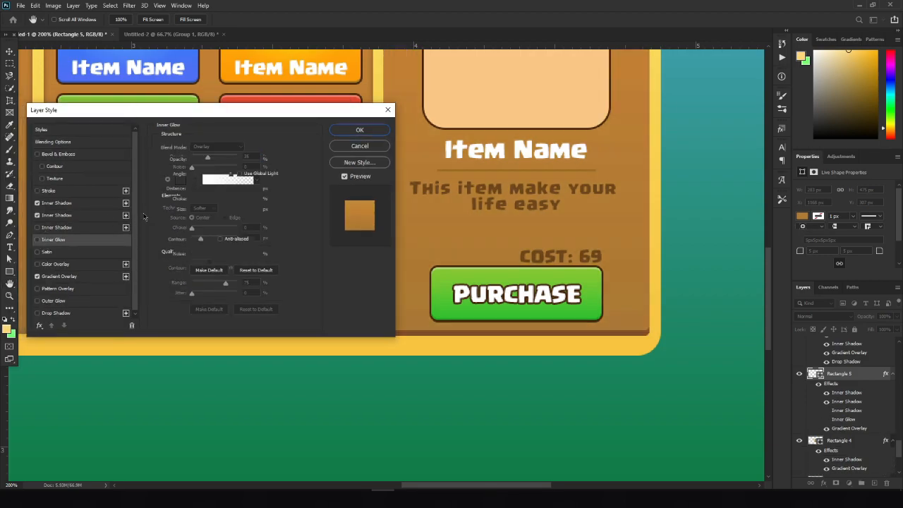
pyautogui.click(53, 216)
pyautogui.click(254, 147)
pyautogui.click(27, 344)
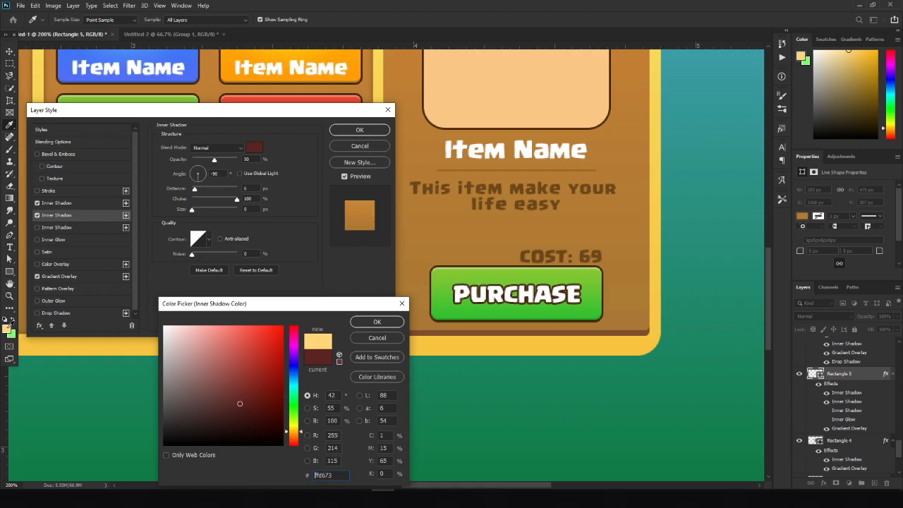
pyautogui.click(377, 322)
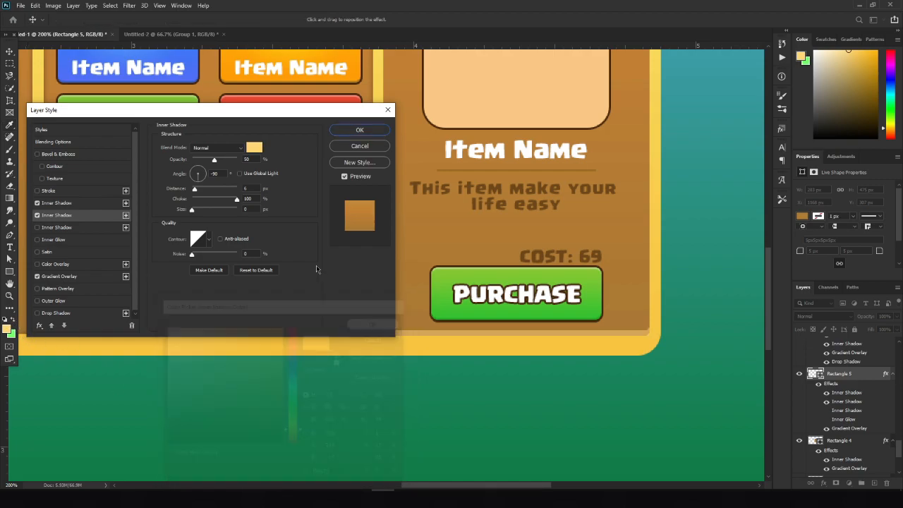
# - Thin the detail column's pale yellow Inner Shadow with a smaller distance, raise its opacity and apply the layer style
pyautogui.click(252, 188)
pyautogui.write('3')
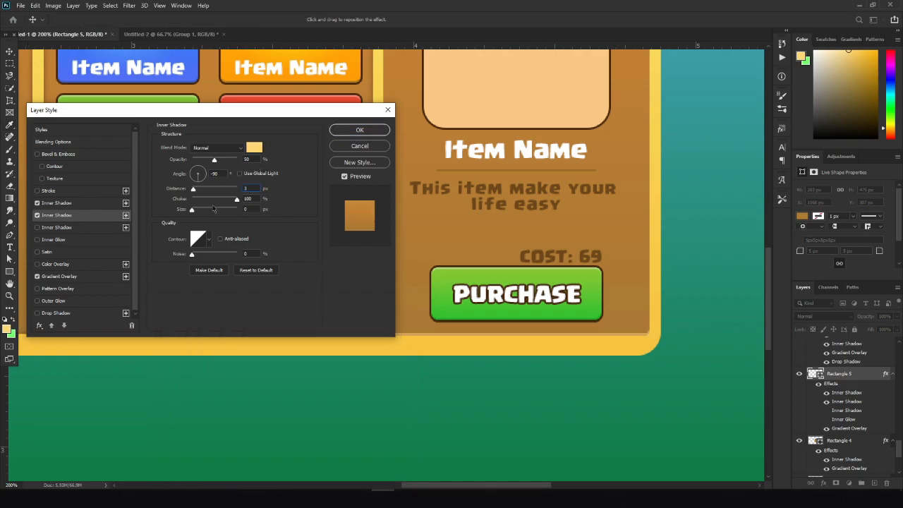
pyautogui.press('BackSpace')
pyautogui.write('2')
pyautogui.write('1')
pyautogui.click(256, 160)
pyautogui.moveTo(218, 159); pyautogui.dragTo(251, 165)
pyautogui.moveTo(227, 115); pyautogui.dragTo(548, 297)
pyautogui.click(659, 312)
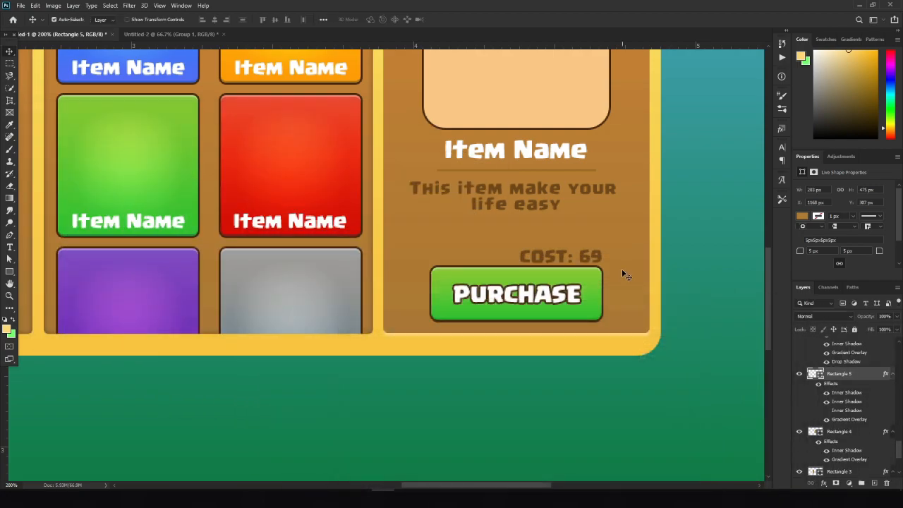
# - Copy the detail column panel's layer style and paste it onto the other two brown column panels
pyautogui.rightClick(841, 373)
pyautogui.click(866, 375)
pyautogui.click(827, 410)
pyautogui.click(827, 411)
pyautogui.rightClick(840, 375)
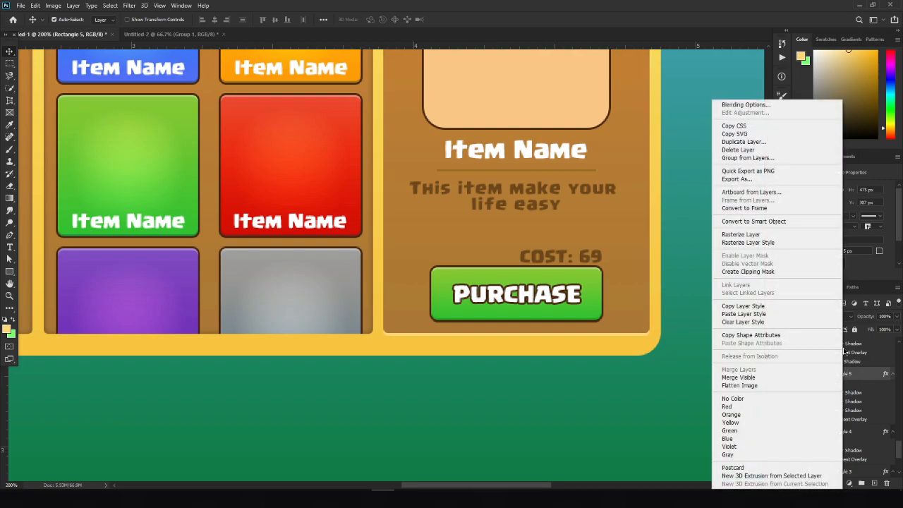
pyautogui.click(745, 306)
pyautogui.scroll(-3, 841, 423)
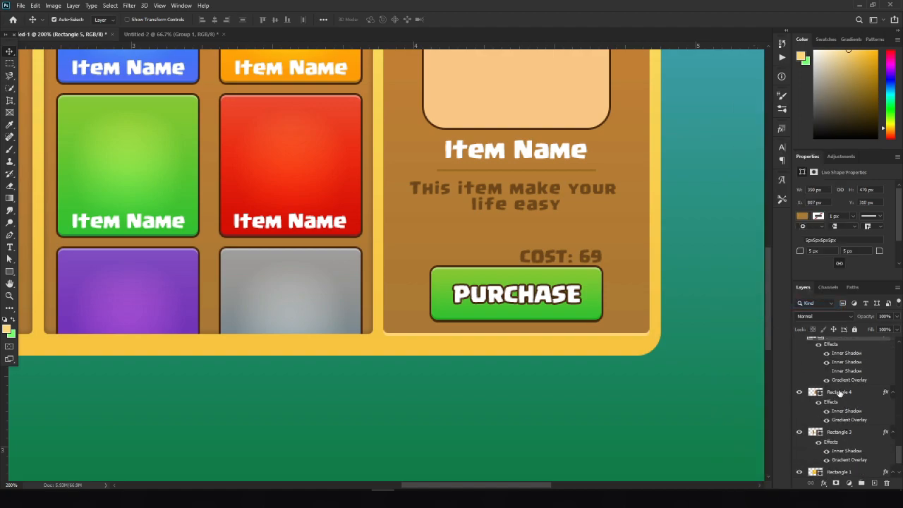
pyautogui.click(839, 392)
pyautogui.keyDown('shift'); pyautogui.click(841, 434); pyautogui.keyUp('shift')
pyautogui.rightClick(841, 433)
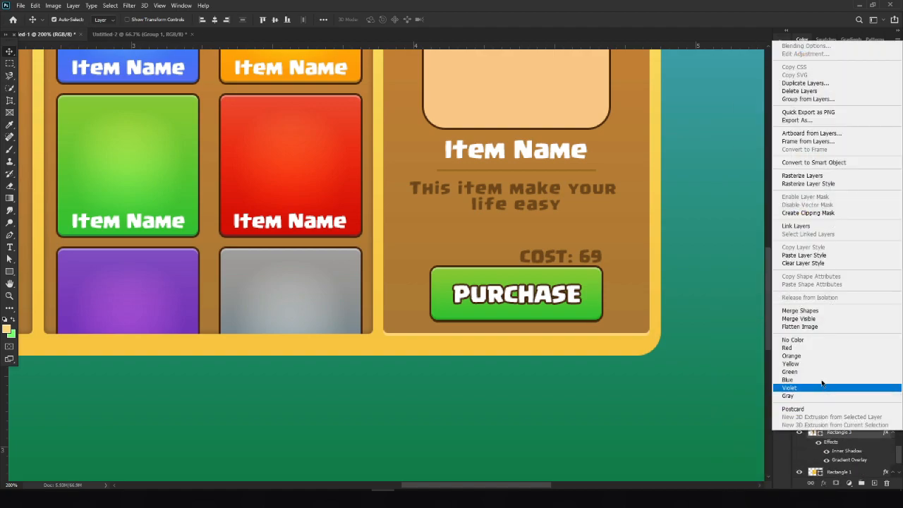
pyautogui.click(791, 262)
# - Compare the highlighted lower edges of the brown columns with the reference image at 100% zoom
pyautogui.moveTo(490, 366); pyautogui.dragTo(654, 364)
pyautogui.hotkey('ctrl', '1')
pyautogui.scroll(-2, 832, 404)
pyautogui.scroll(2, 826, 401)
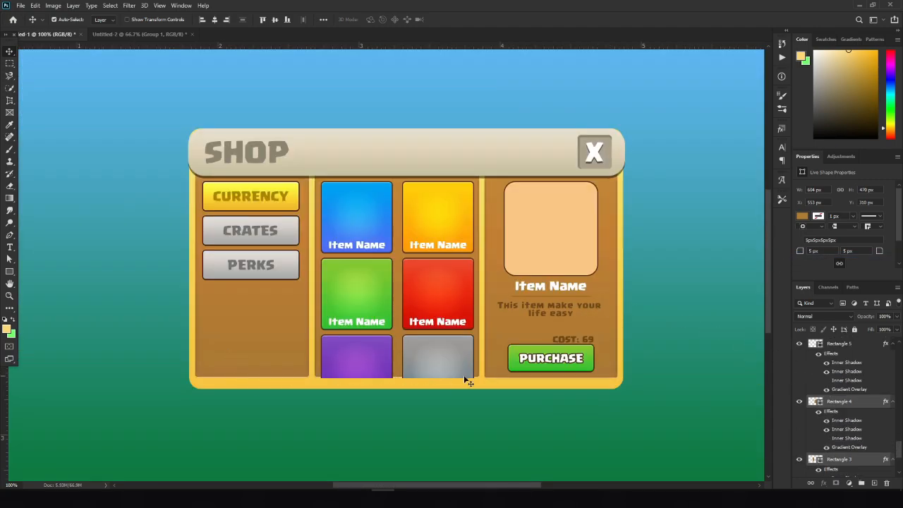
pyautogui.scroll(4, 846, 358)
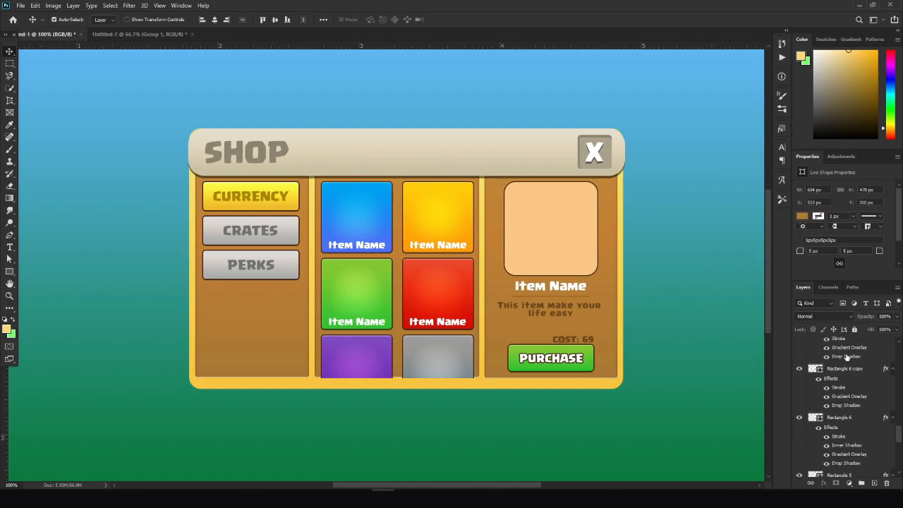
pyautogui.moveTo(899, 432); pyautogui.dragTo(900, 339)
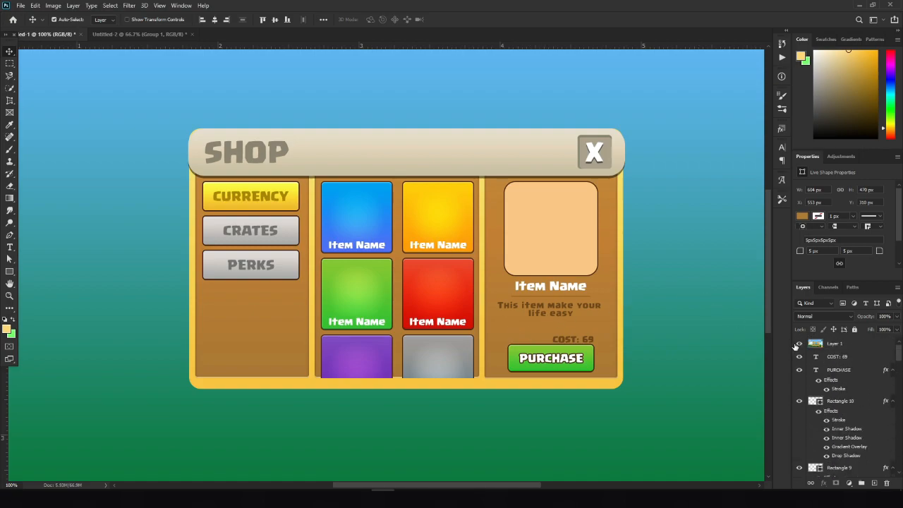
pyautogui.click(798, 343)
pyautogui.click(799, 344)
pyautogui.click(798, 343)
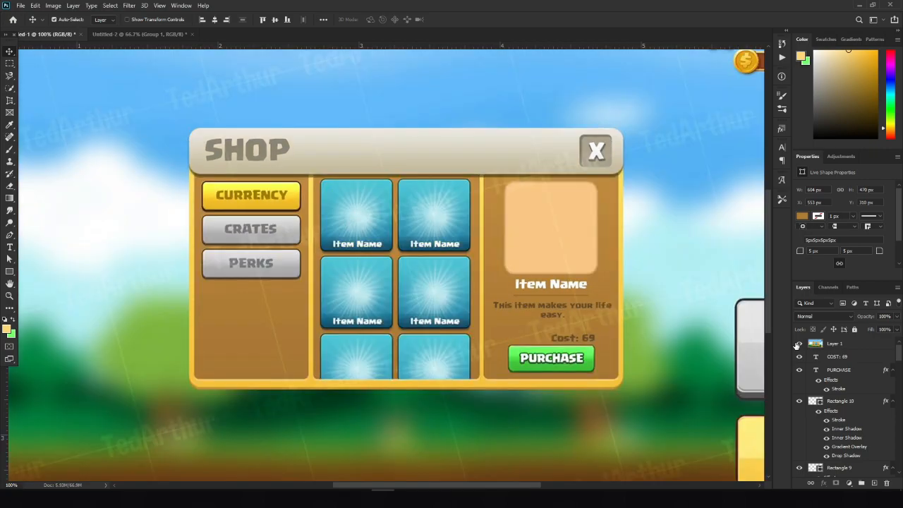
pyautogui.click(798, 344)
pyautogui.click(541, 386)
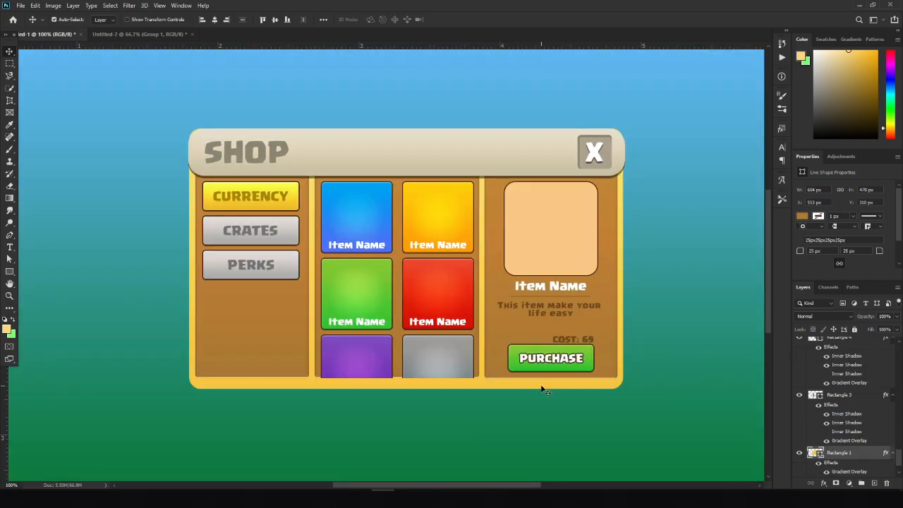
pyautogui.rightClick(851, 451)
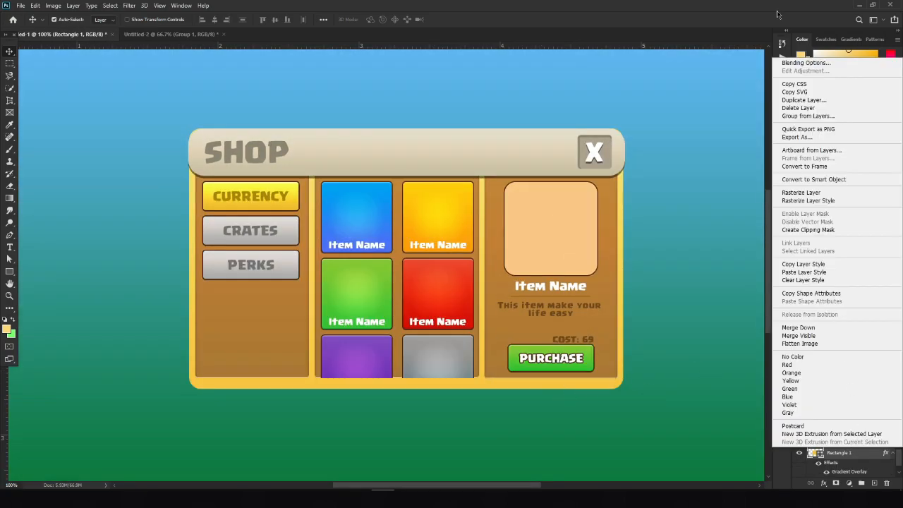
pyautogui.click(806, 63)
pyautogui.moveTo(398, 259); pyautogui.dragTo(613, 211)
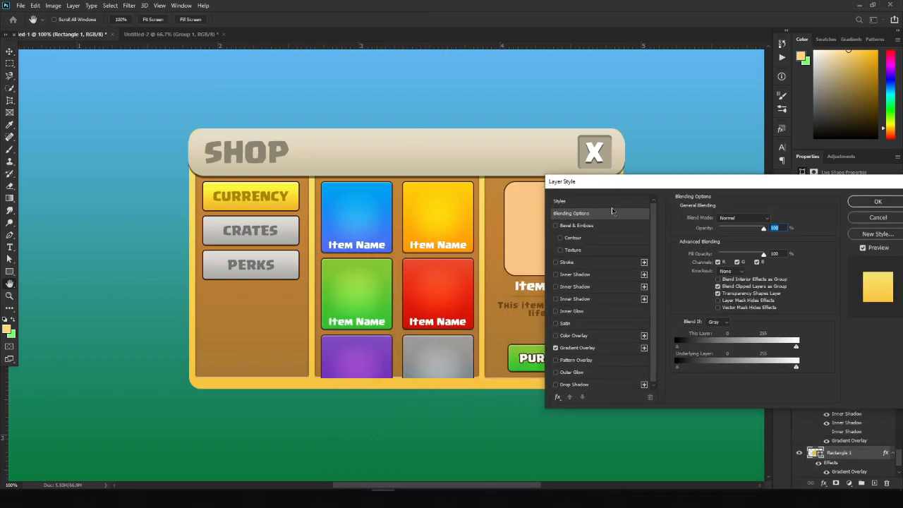
pyautogui.click(555, 287)
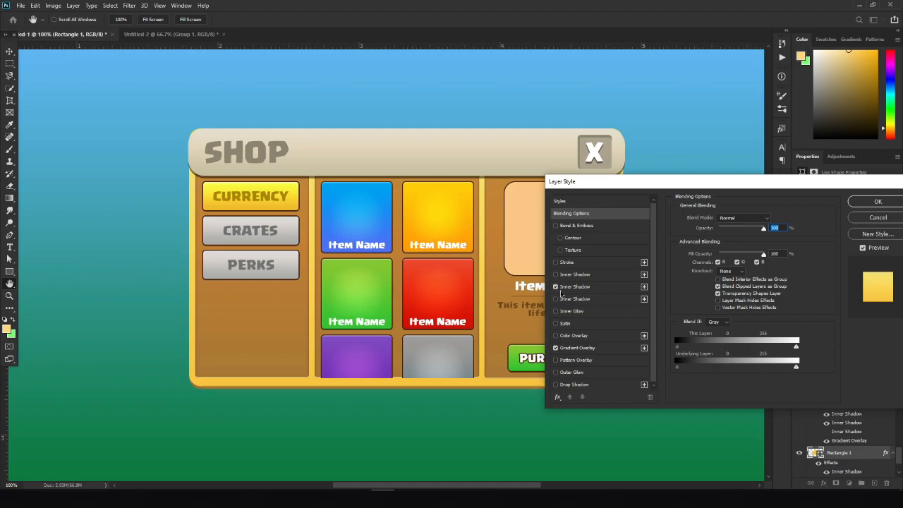
pyautogui.click(574, 286)
pyautogui.click(773, 220)
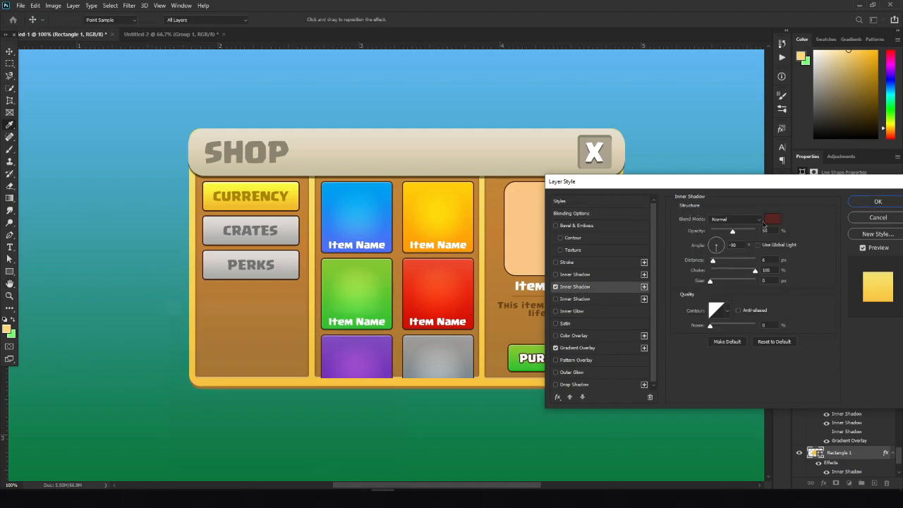
pyautogui.moveTo(212, 353); pyautogui.dragTo(30, 264)
pyautogui.moveTo(171, 363); pyautogui.dragTo(70, 486)
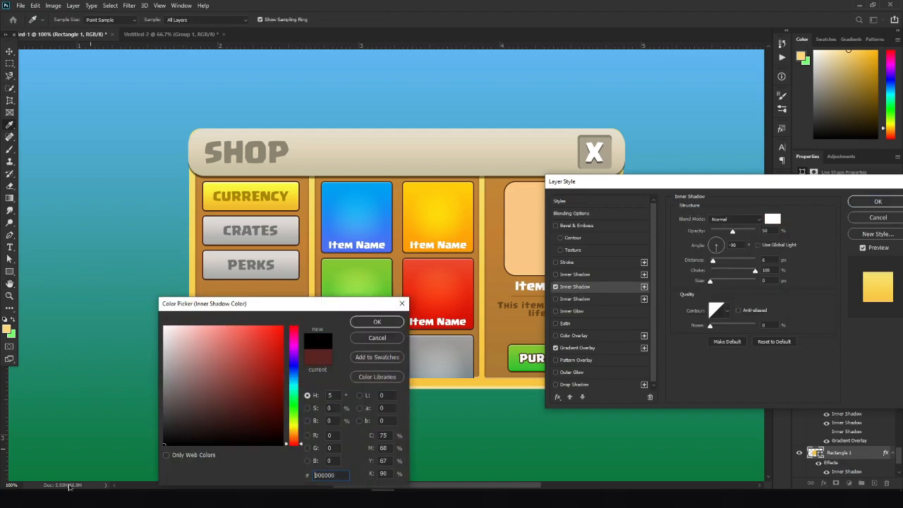
pyautogui.click(377, 322)
pyautogui.moveTo(676, 182); pyautogui.dragTo(437, 185)
pyautogui.click(639, 210)
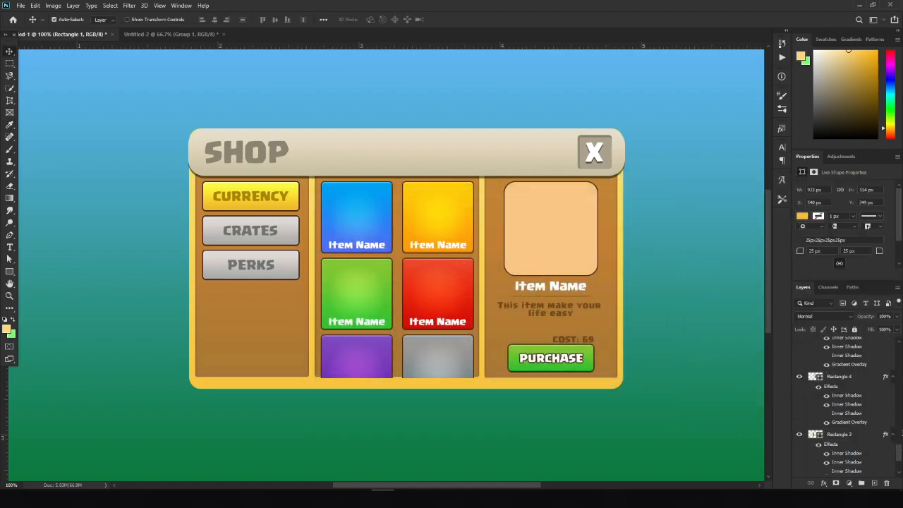
# - Sample the darker golden shade along the lower edge of the reference's yellow frame as the foreground colour and hide the reference
pyautogui.moveTo(899, 443); pyautogui.dragTo(900, 339)
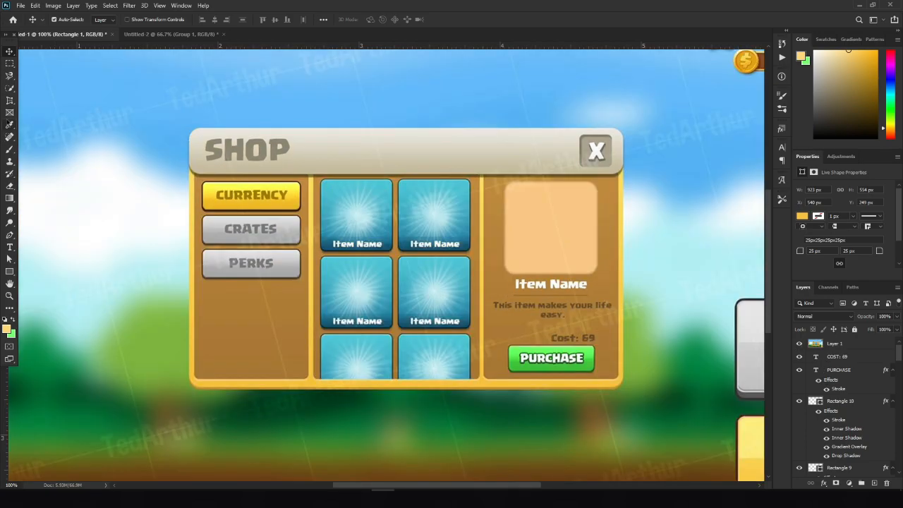
pyautogui.press('i')
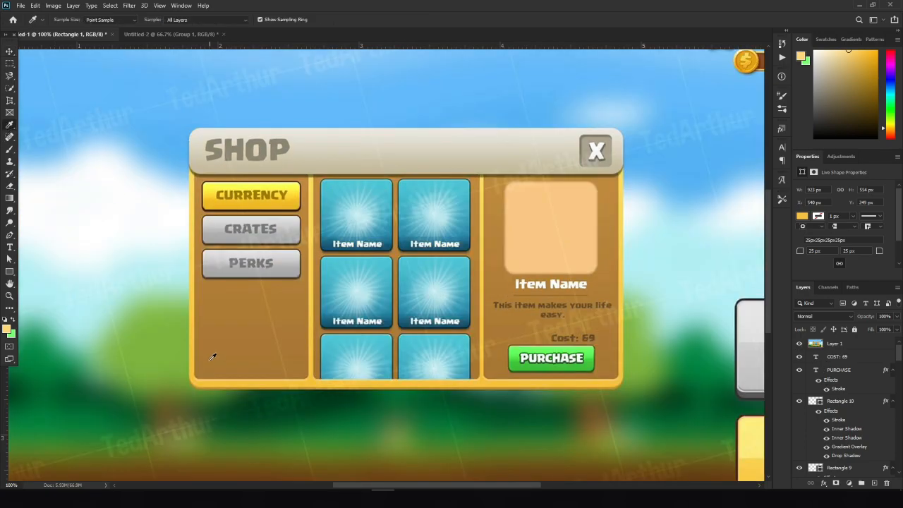
pyautogui.click(211, 383)
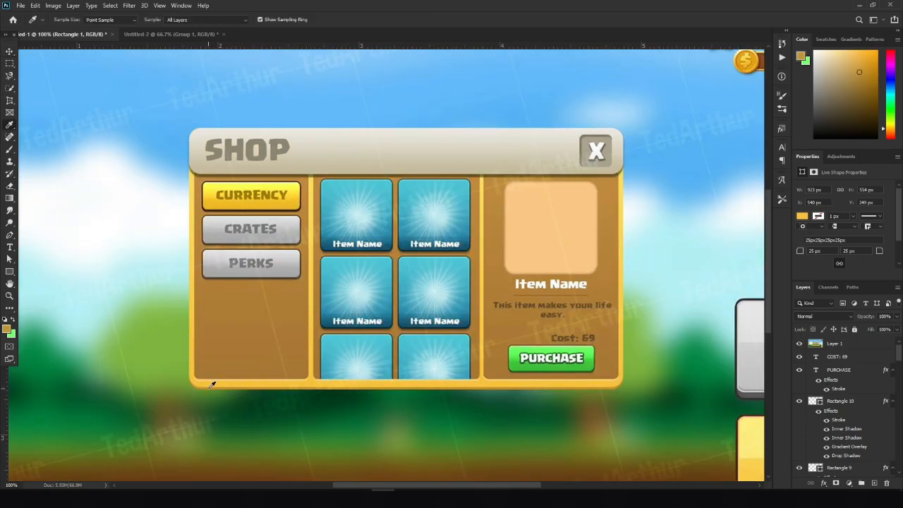
pyautogui.click(800, 343)
pyautogui.press('v')
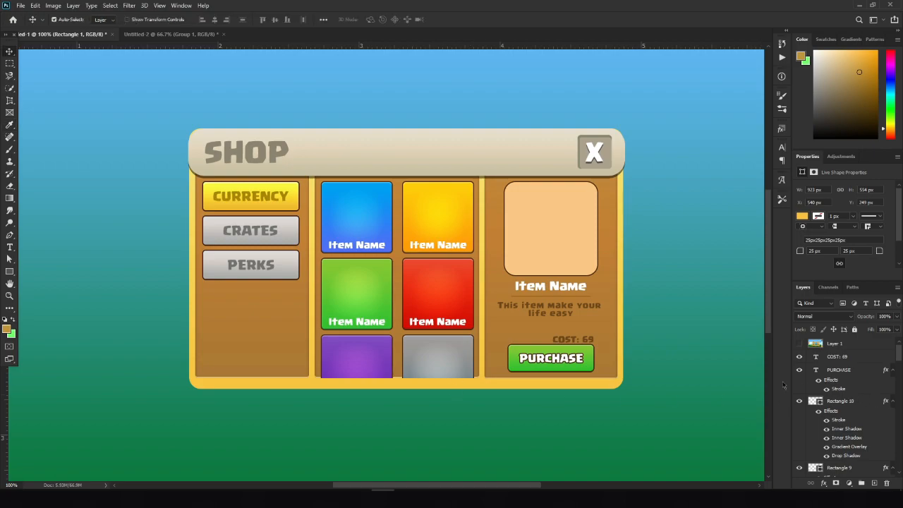
# - Add an Inner Shadow in the sampled golden brown to the yellow frame shape
pyautogui.scroll(-1, 859, 388)
pyautogui.scroll(-2, 899, 364)
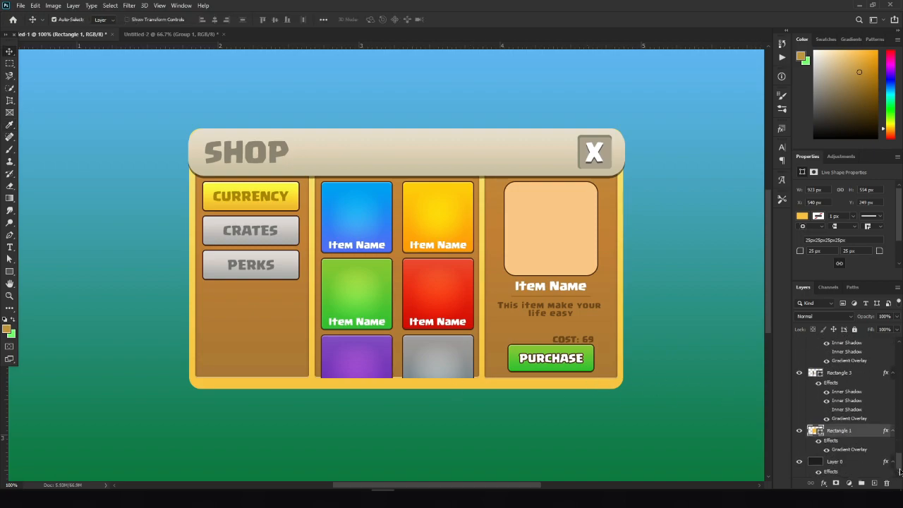
pyautogui.rightClick(845, 431)
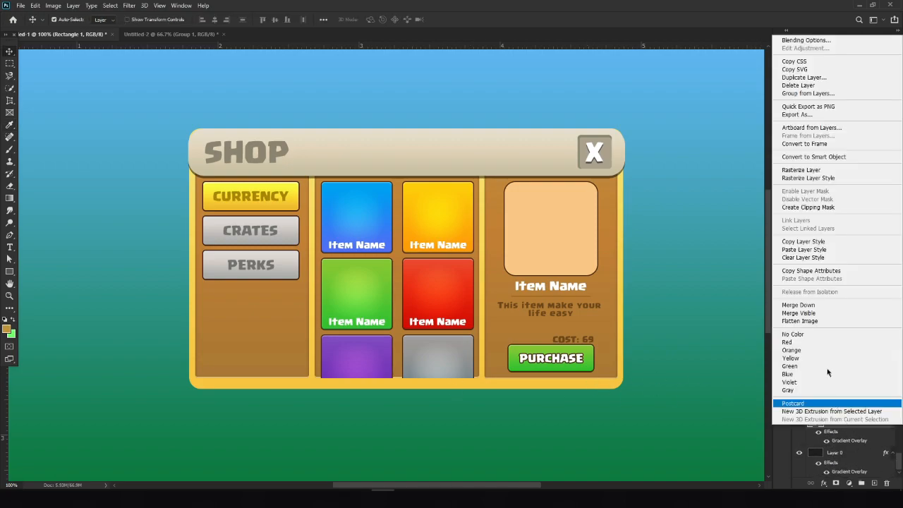
pyautogui.click(806, 41)
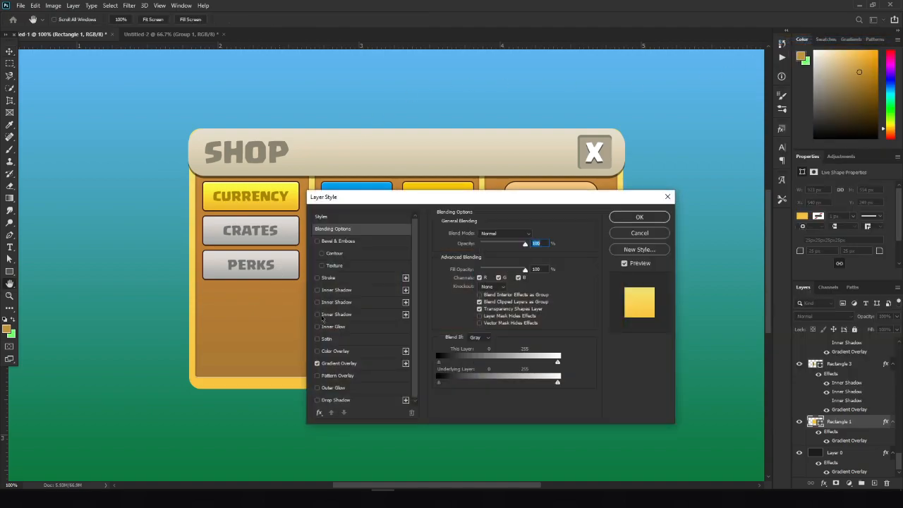
pyautogui.click(317, 302)
pyautogui.click(317, 302)
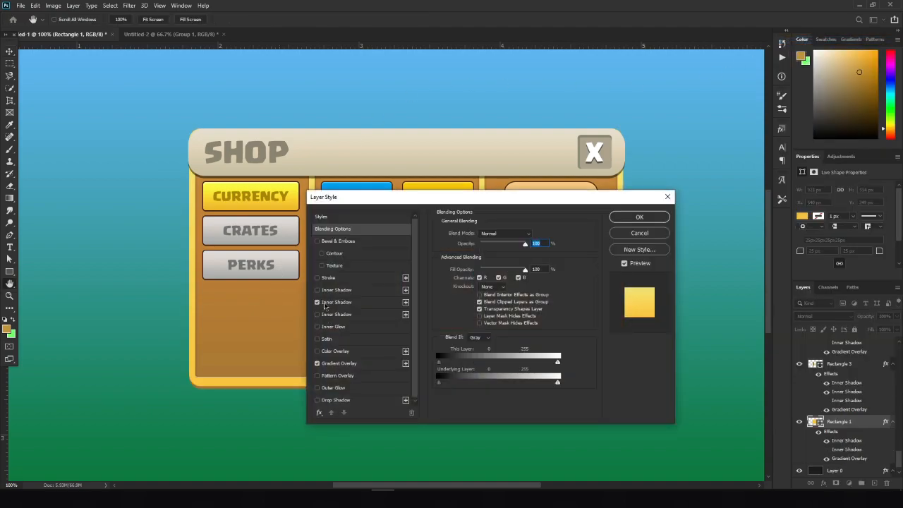
pyautogui.click(534, 236)
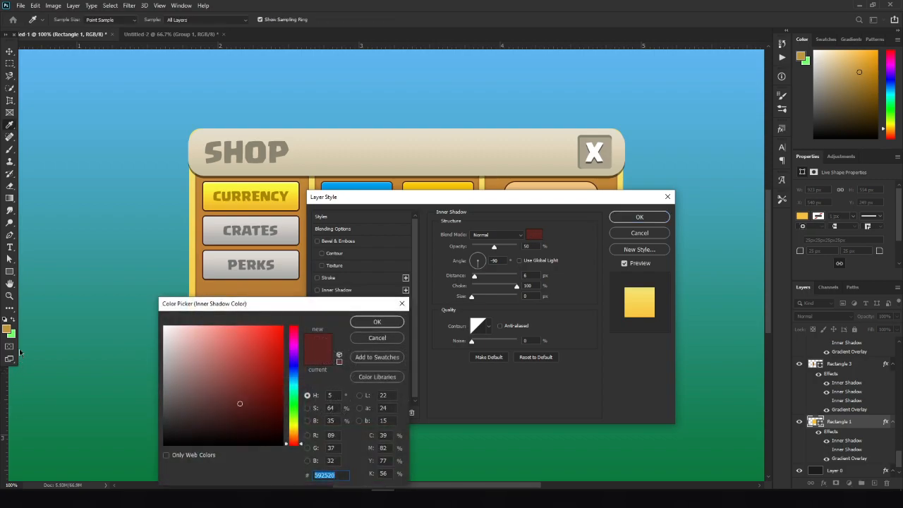
pyautogui.click(5, 329)
pyautogui.click(375, 323)
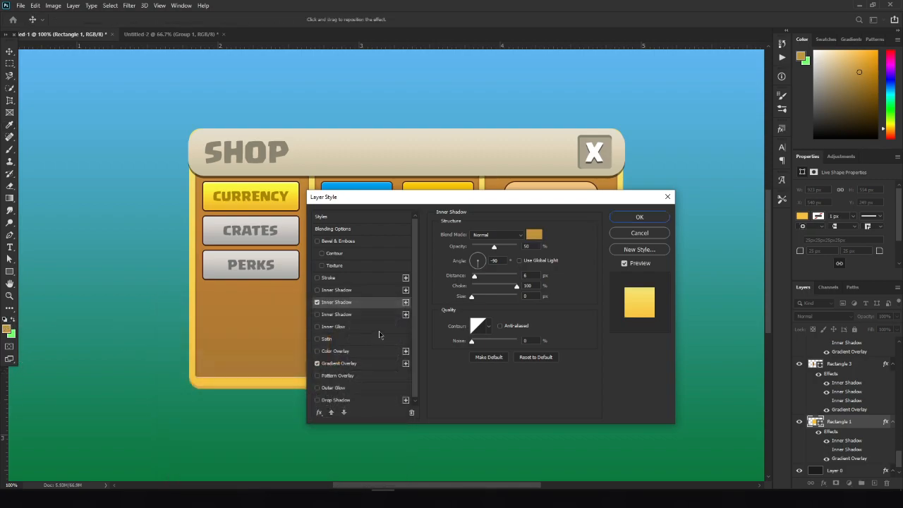
# - Set the yellow frame's Inner Shadow distance to 7 px and apply the layer style
pyautogui.click(534, 272)
pyautogui.moveTo(537, 275); pyautogui.dragTo(441, 279)
pyautogui.write('7')
pyautogui.click(637, 216)
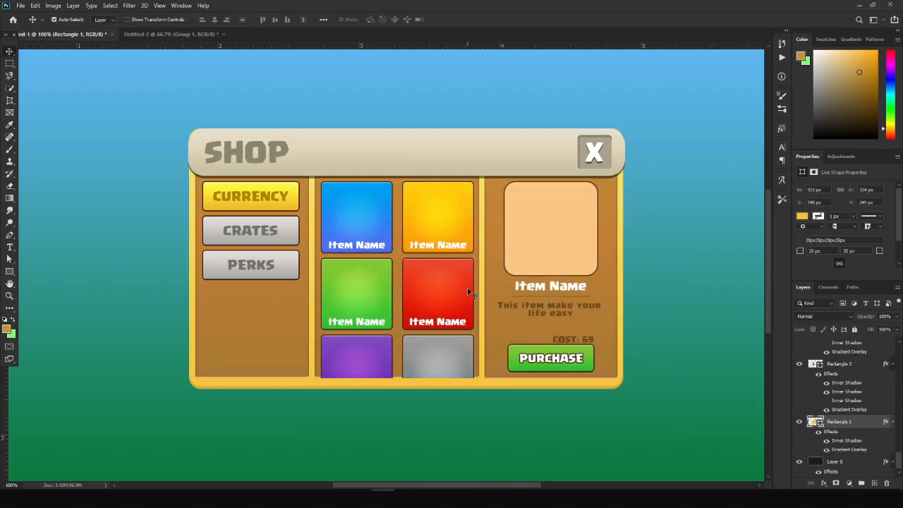
# - Compare the whole recreated shop interface with the reference image at 66.7% zoom by repeatedly showing and hiding the reference layer
pyautogui.hotkey('ctrl', '-')
pyautogui.hotkey('ctrl', '+')
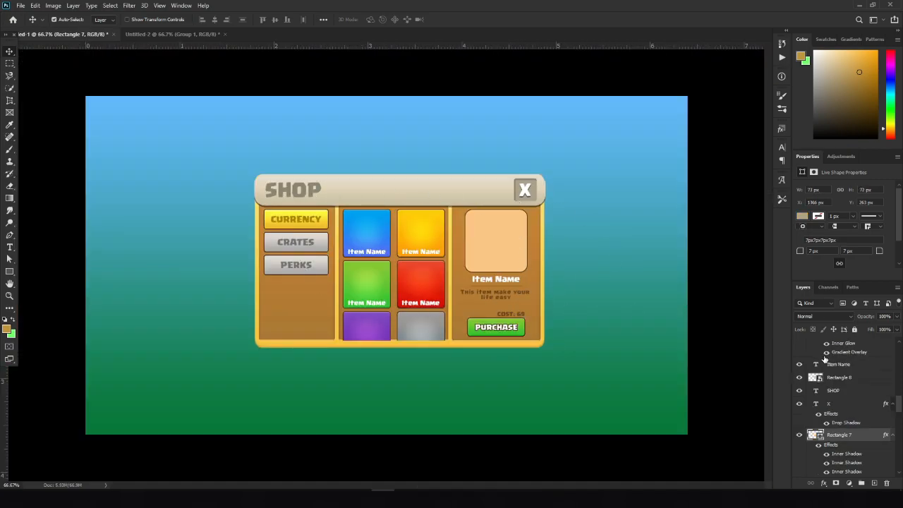
pyautogui.scroll(2, 825, 362)
pyautogui.moveTo(899, 395); pyautogui.dragTo(899, 369)
pyautogui.scroll(3, 887, 380)
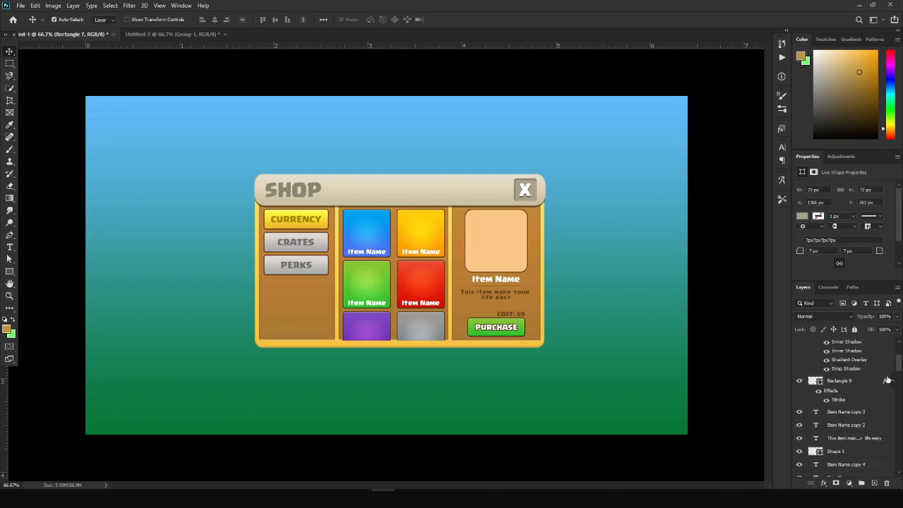
pyautogui.scroll(3, 826, 367)
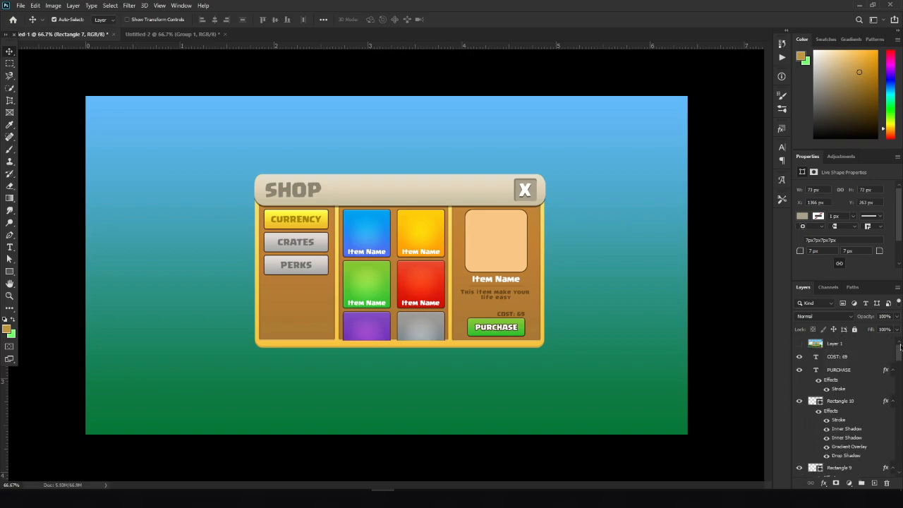
pyautogui.click(800, 345)
pyautogui.click(801, 344)
pyautogui.click(800, 345)
pyautogui.click(800, 345)
pyautogui.click(800, 345)
pyautogui.click(800, 344)
pyautogui.click(800, 344)
pyautogui.click(800, 345)
pyautogui.click(800, 344)
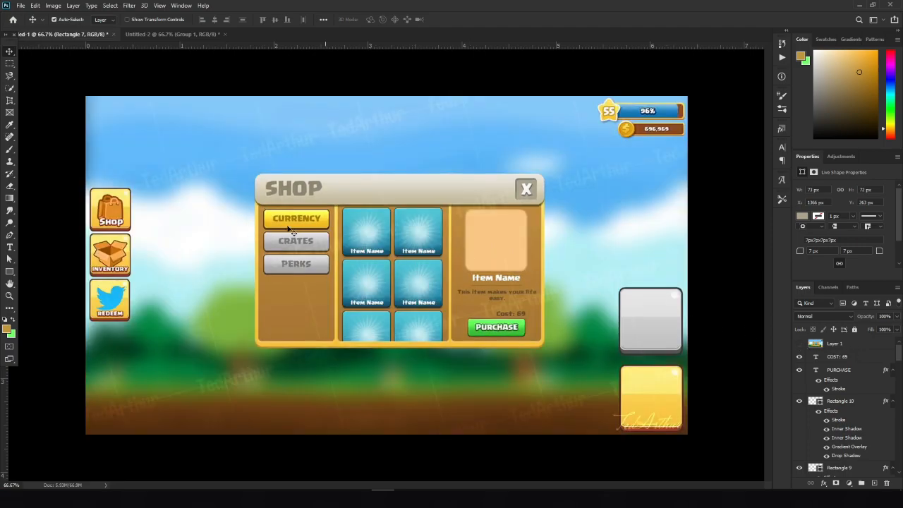
pyautogui.click(800, 344)
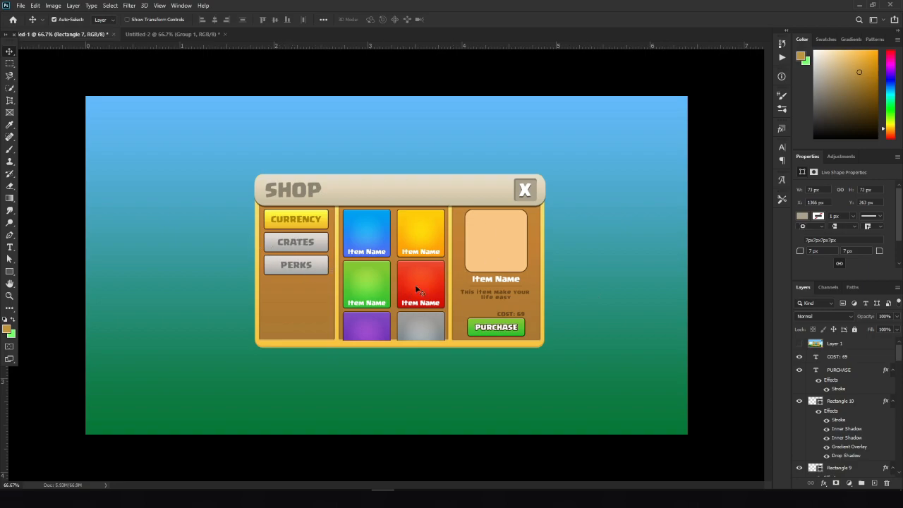
pyautogui.click(801, 344)
pyautogui.click(803, 347)
pyautogui.click(802, 347)
pyautogui.click(801, 345)
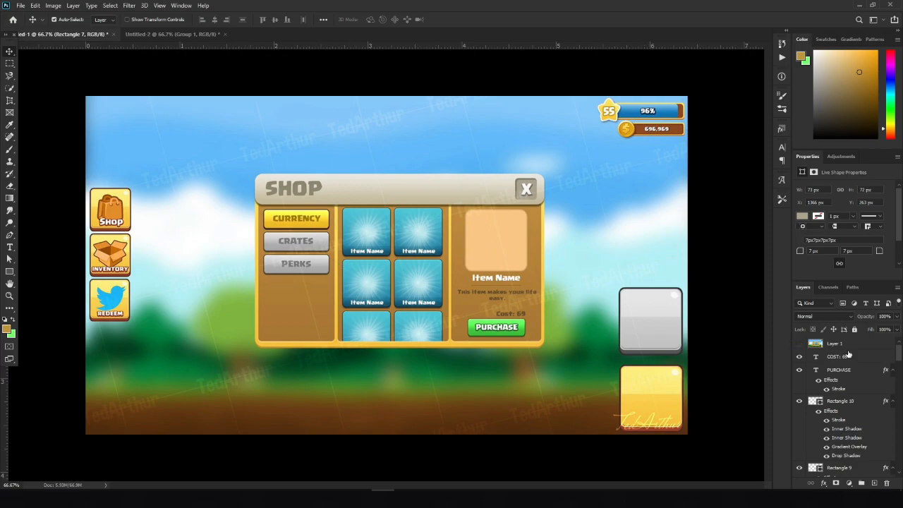
pyautogui.click(802, 346)
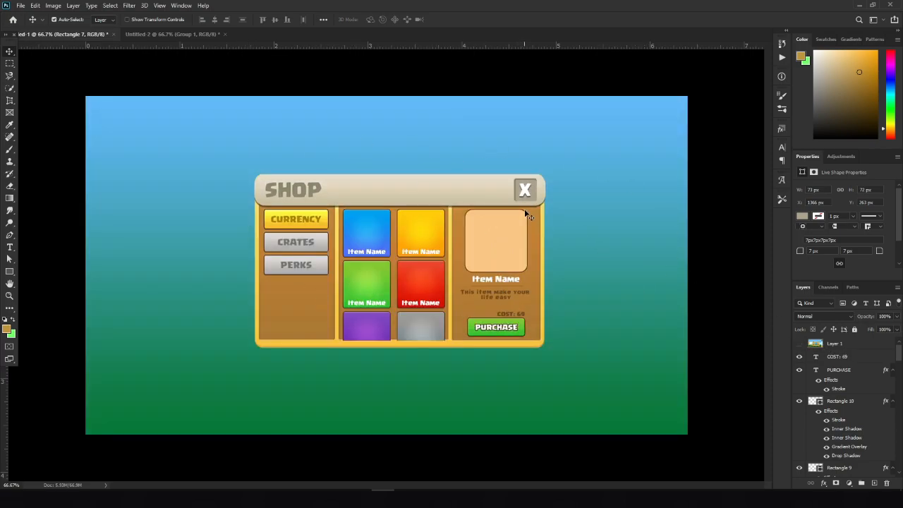